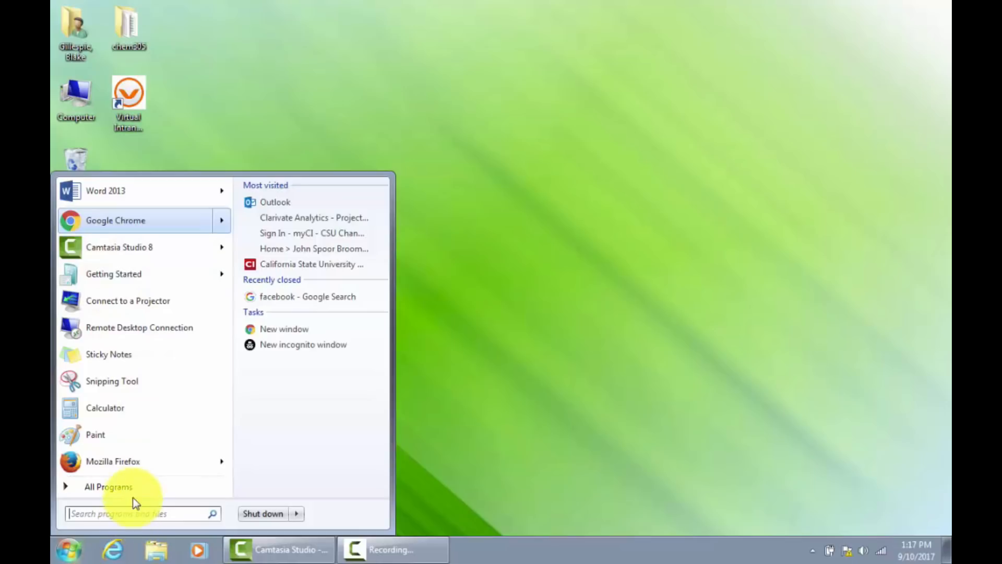
Pin Excel 2013 from the Microsoft Office 2013 program folder to the Start menu.
left_click(120, 485)
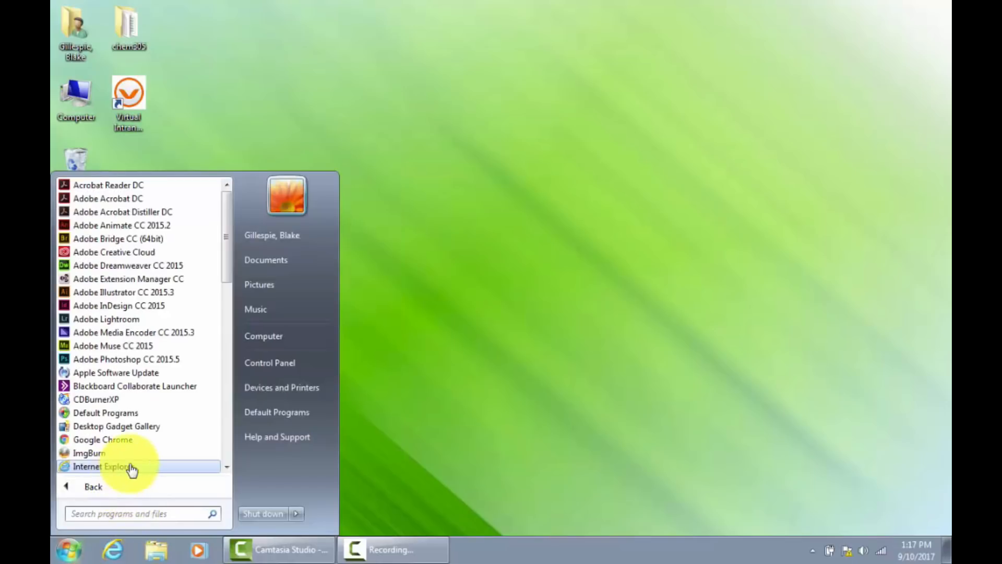
scroll(162, 425, "down", 3)
scroll(162, 423, "down", 10)
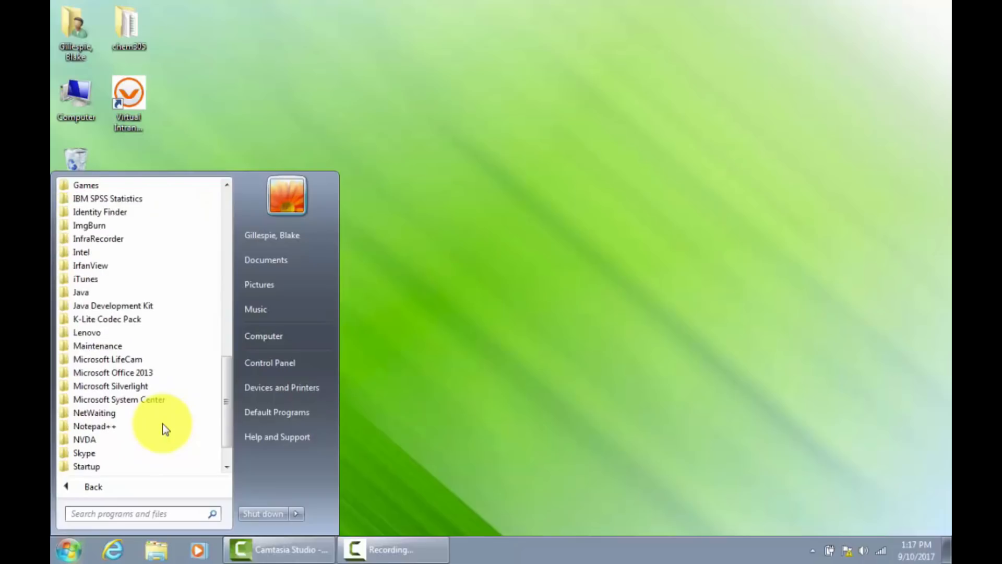
left_click(152, 373)
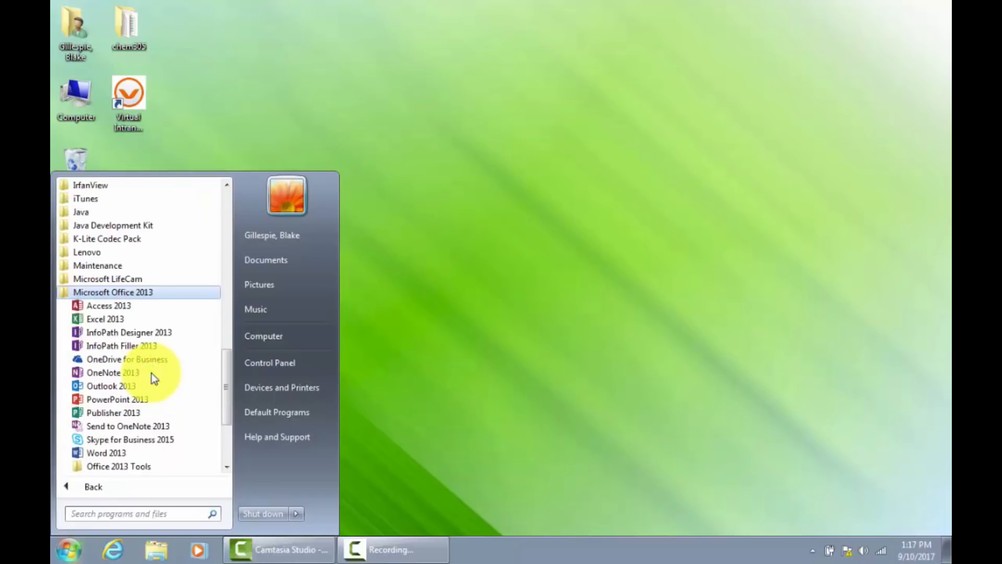
right_click(97, 326)
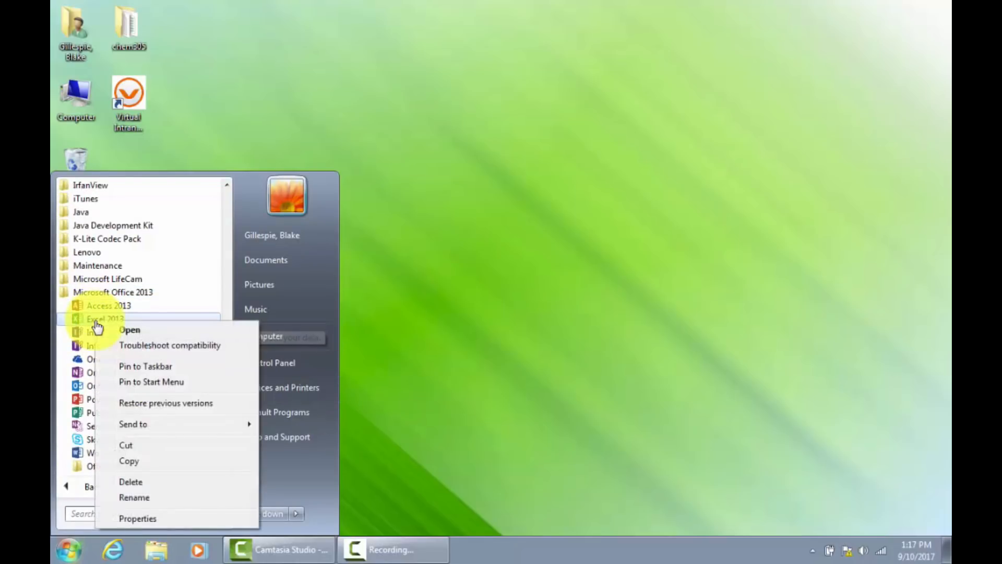
left_click(143, 385)
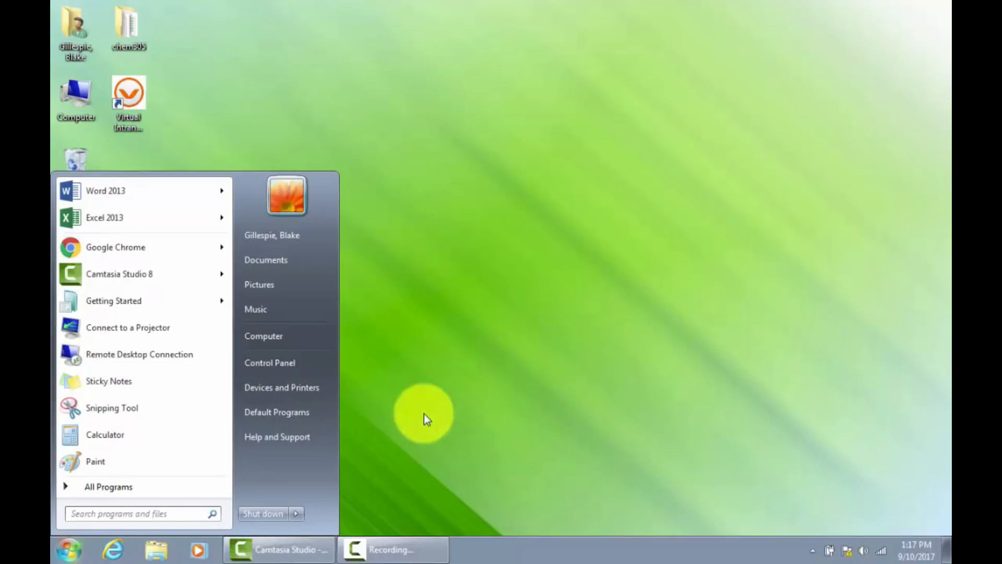
Launch Excel 2013 from its pinned entry and create a blank workbook.
left_click(108, 220)
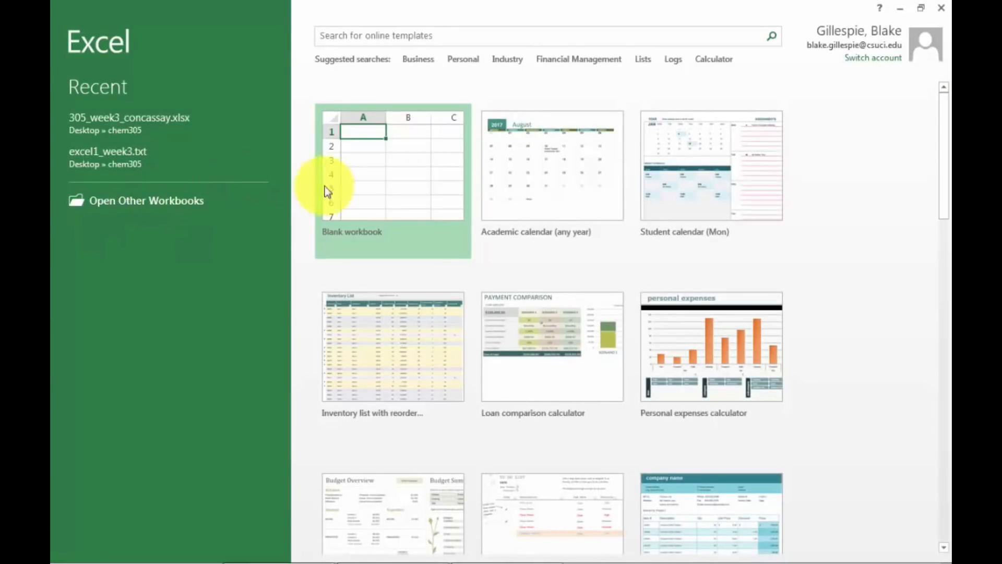
left_click(402, 197)
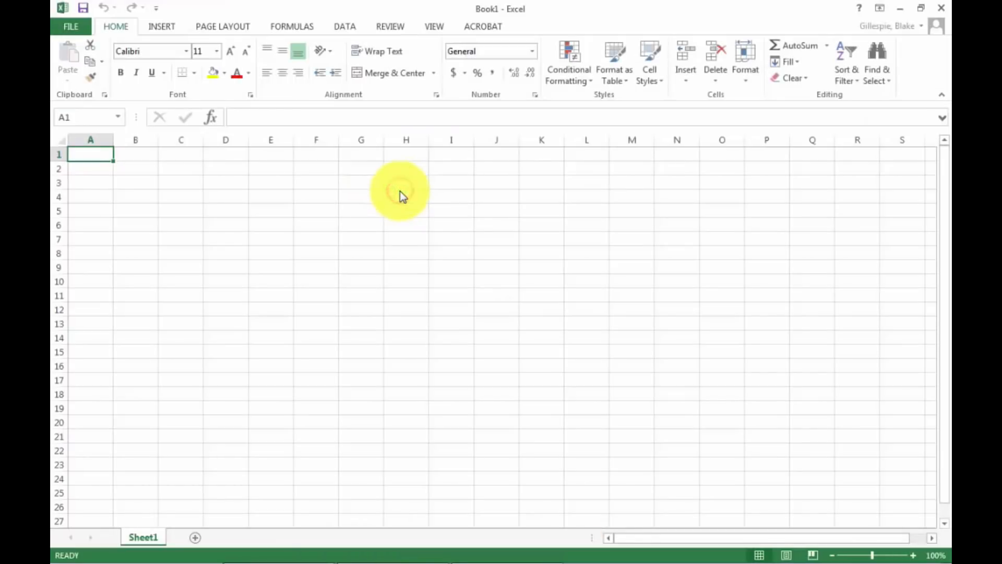
Open the text file excel1_week3.txt from the chem305 folder, showing Text Files in the file list.
left_click(73, 31)
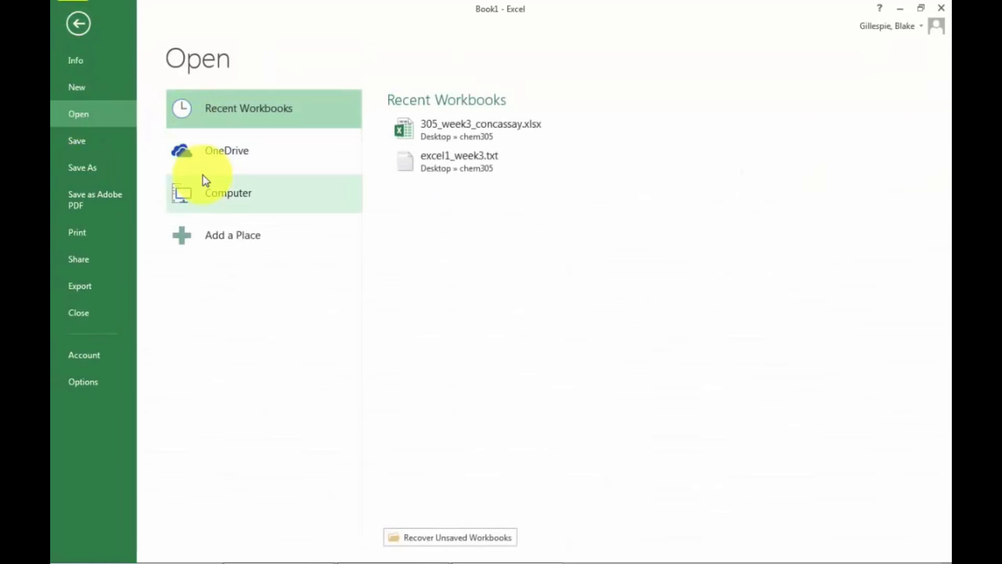
left_click(211, 187)
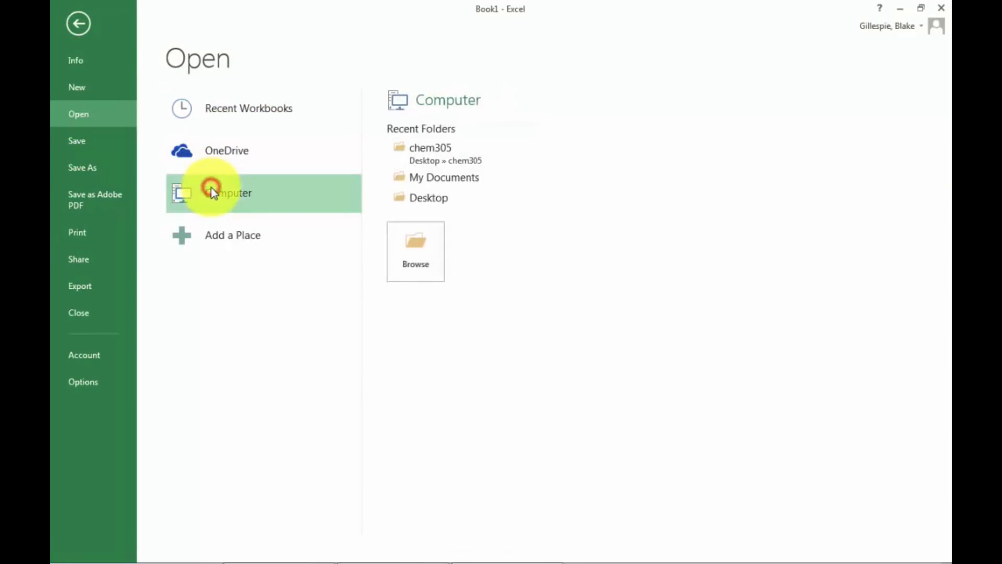
left_click(424, 157)
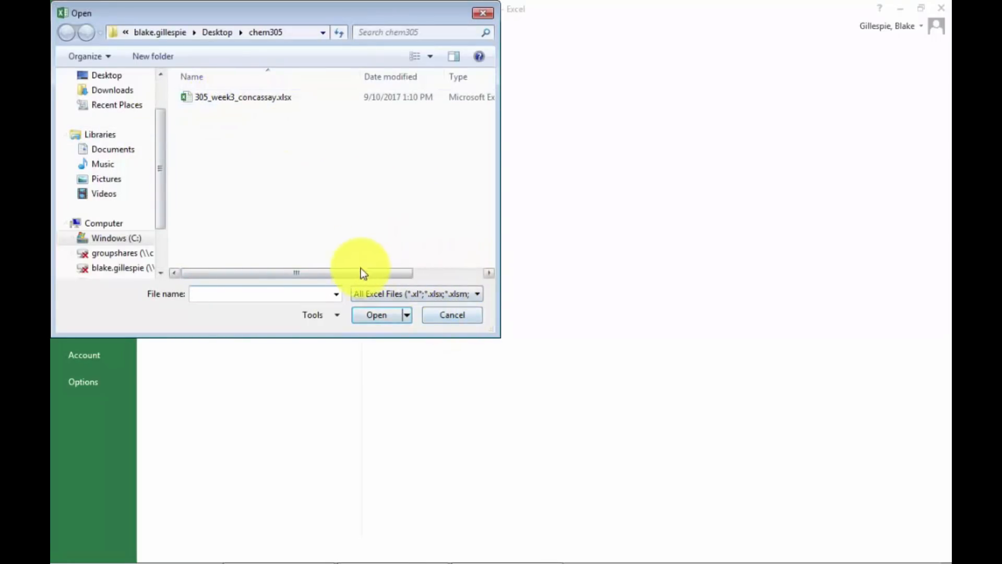
left_click(460, 295)
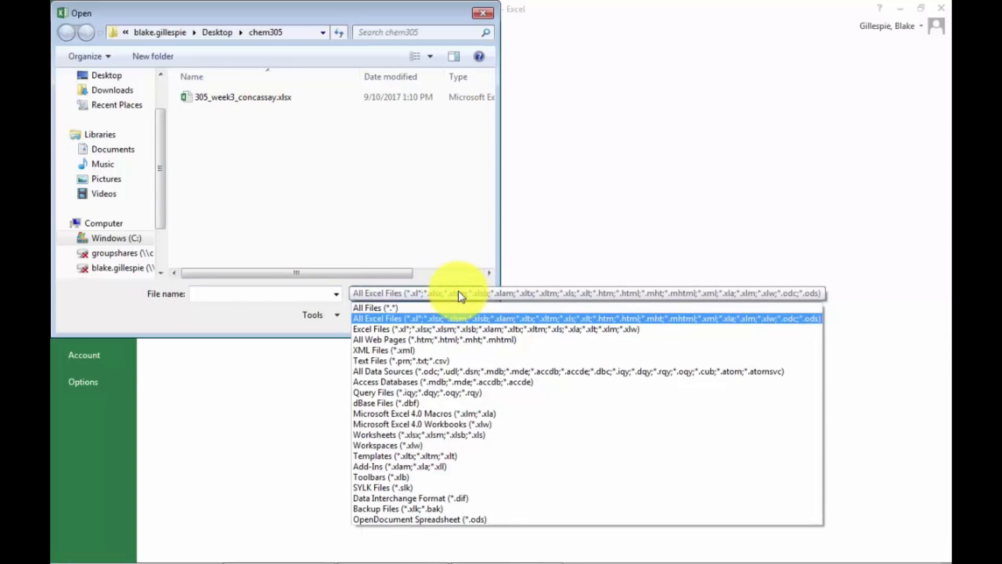
left_click(455, 360)
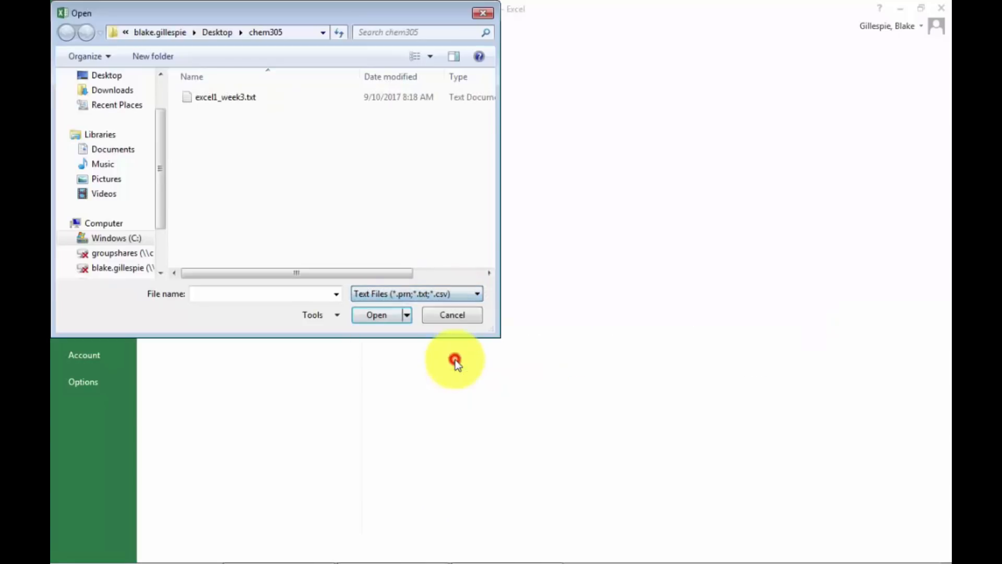
left_click(244, 101)
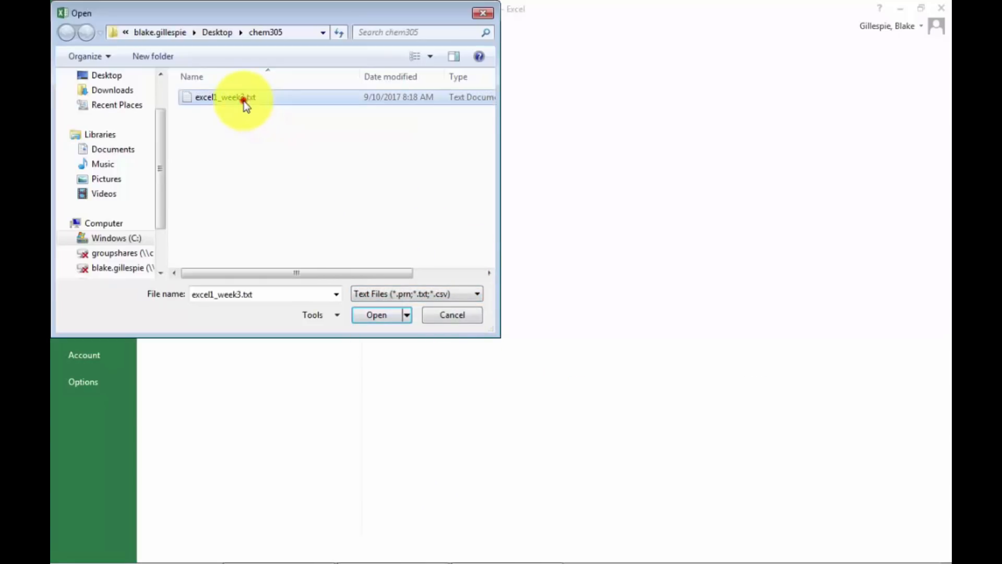
left_click(369, 317)
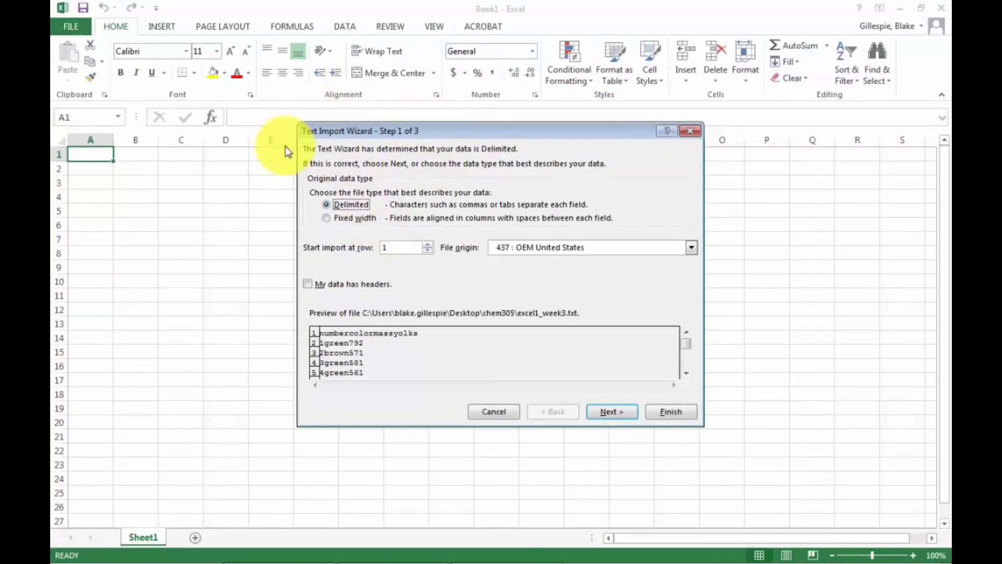
Import the text file as delimited data, with Tab as the delimiter and the General column format.
left_click(325, 204)
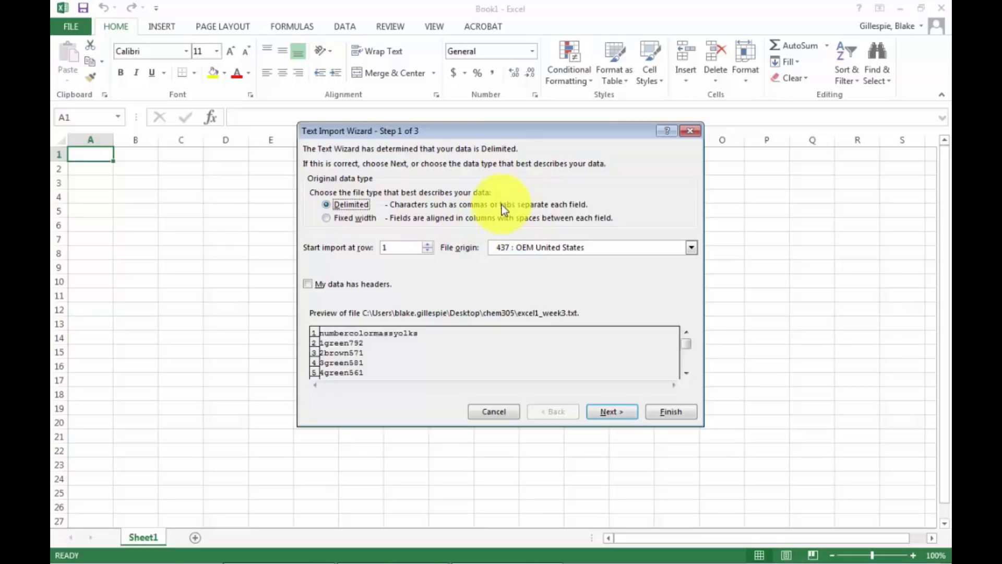
left_click(610, 412)
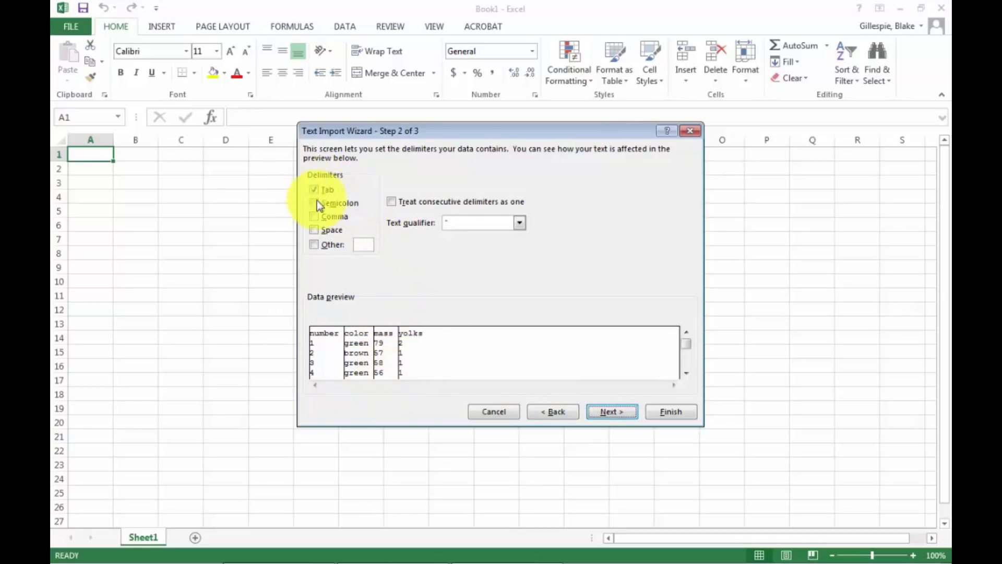
left_click(594, 411)
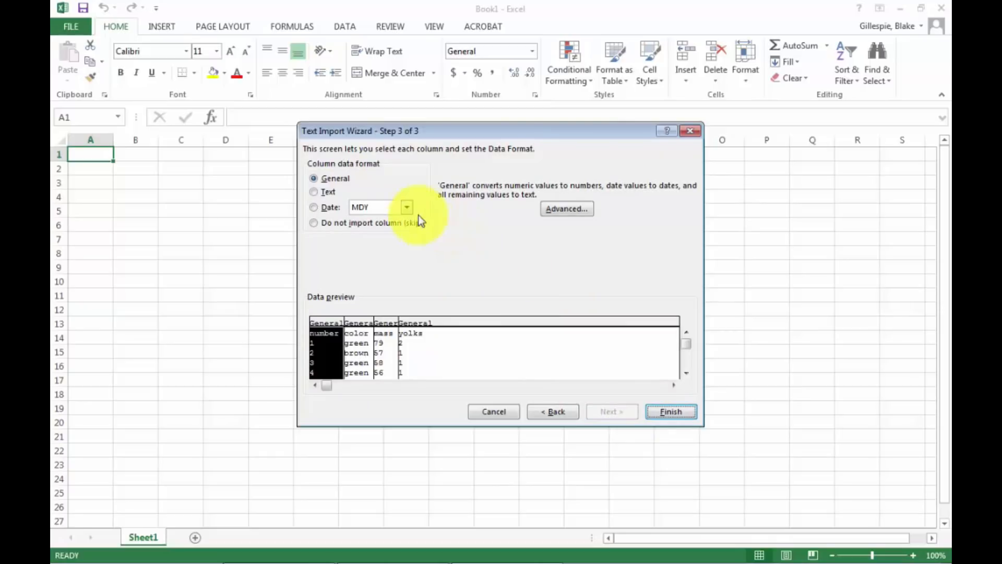
left_click(668, 412)
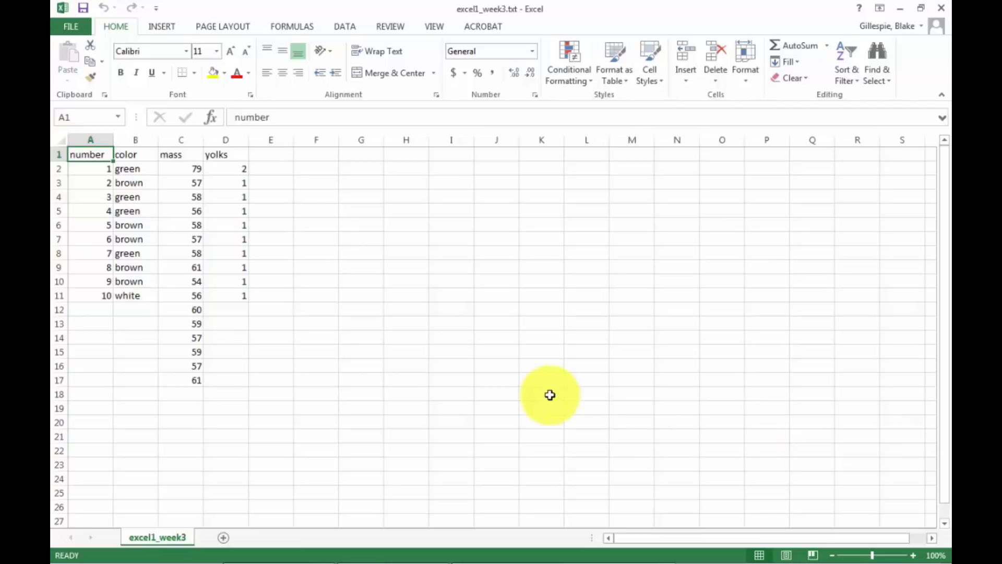
Save the imported data in the chem305 folder as an Excel Workbook named excel1_week3.xlsx.
left_click(65, 29)
left_click(78, 168)
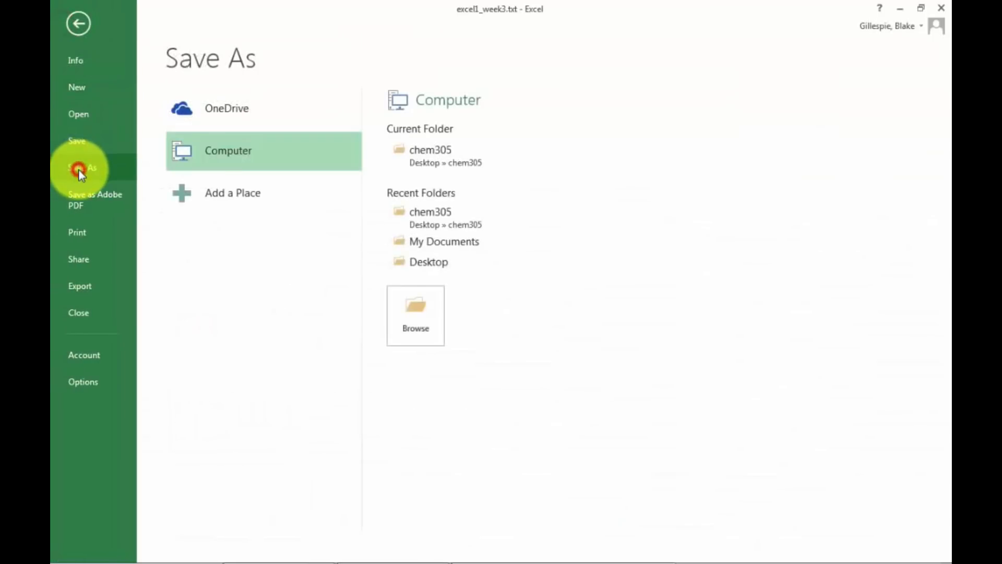
left_click(452, 161)
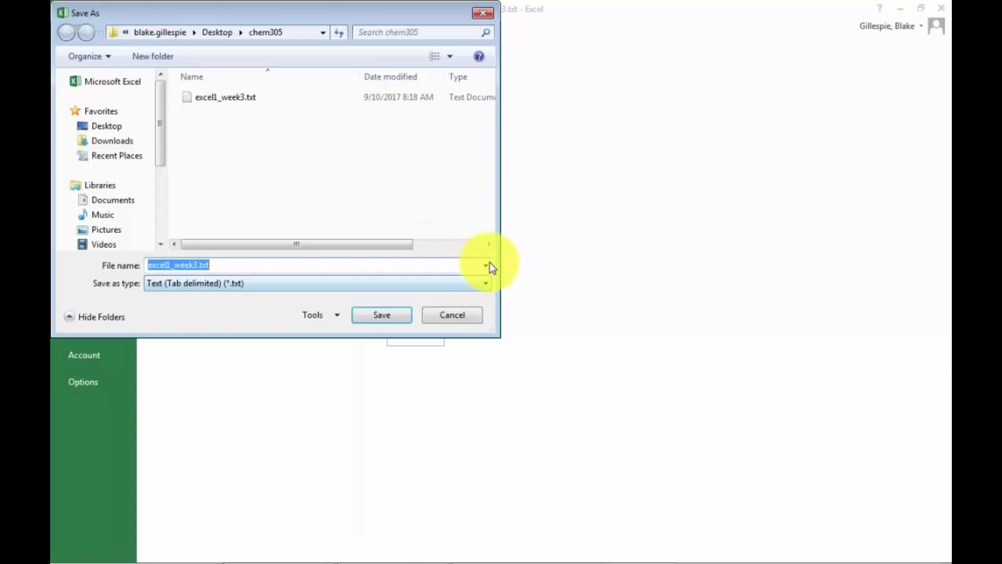
left_click(486, 265)
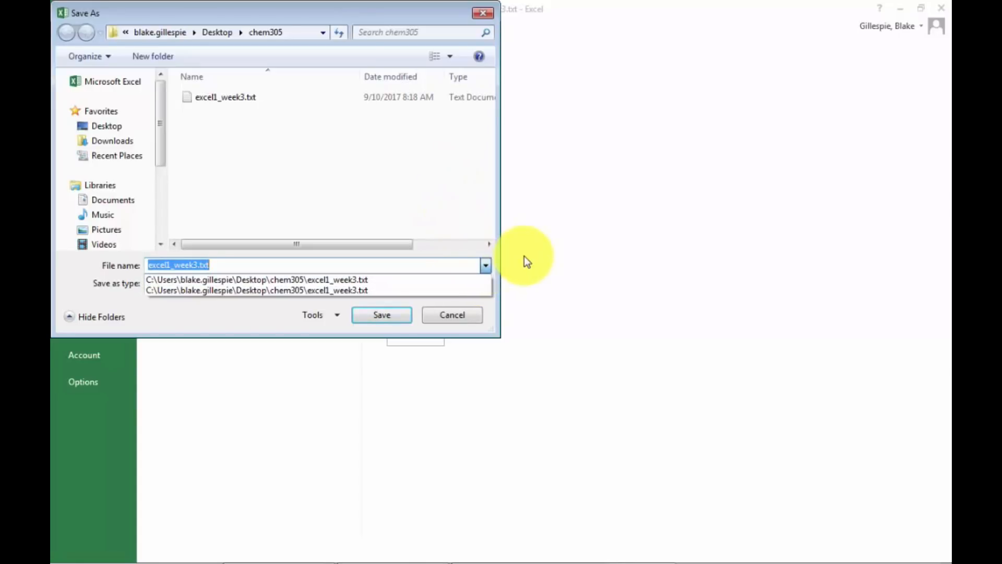
left_click(524, 256)
left_click(484, 283)
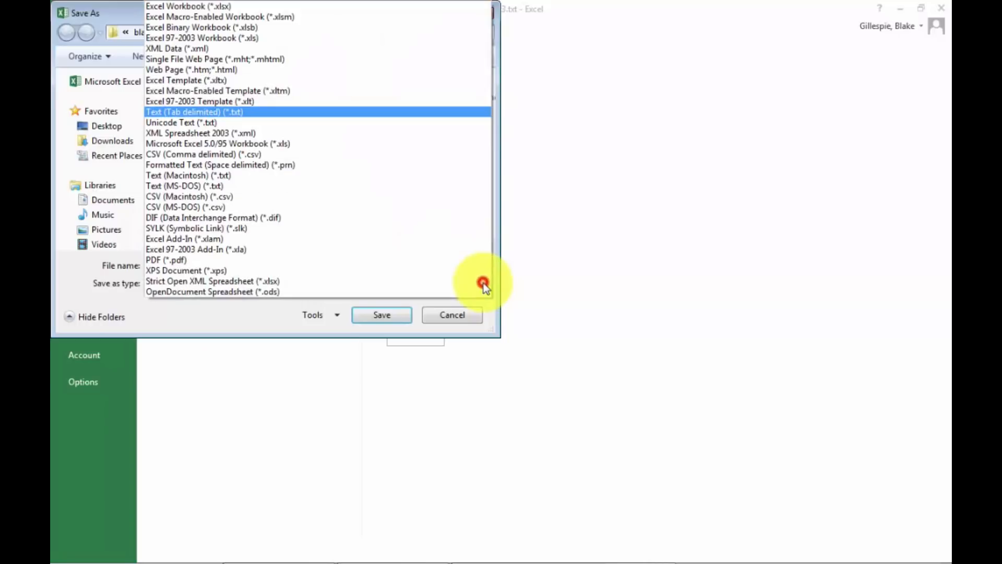
left_click(316, 8)
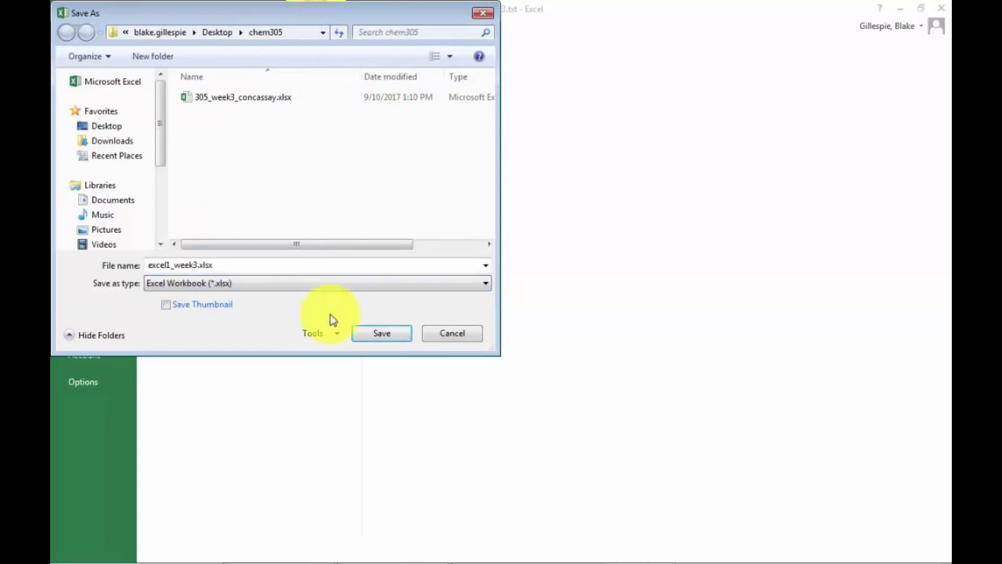
left_click(375, 339)
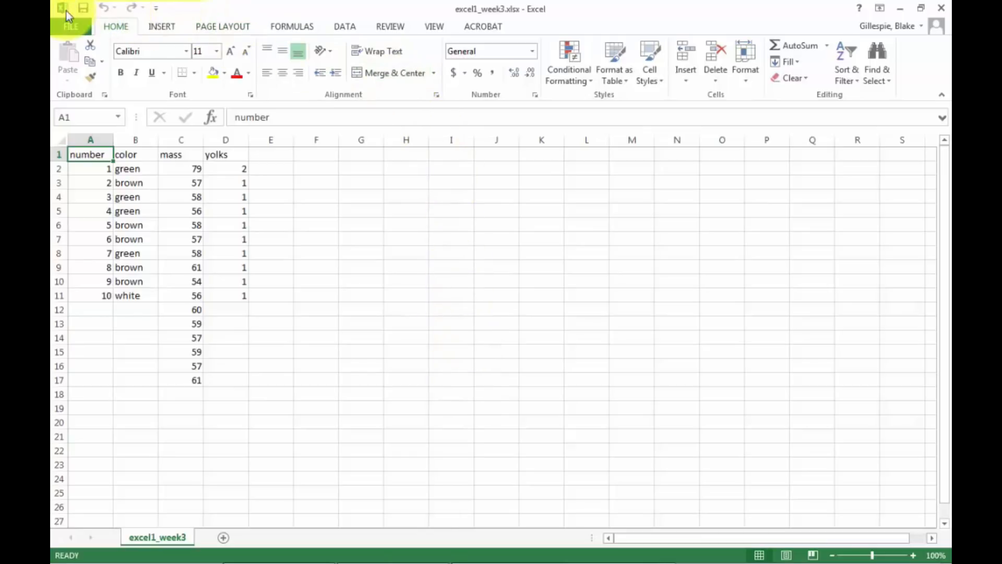
Make sure the Analysis ToolPak and Solver Add-in are enabled among the Excel add-ins.
left_click(64, 27)
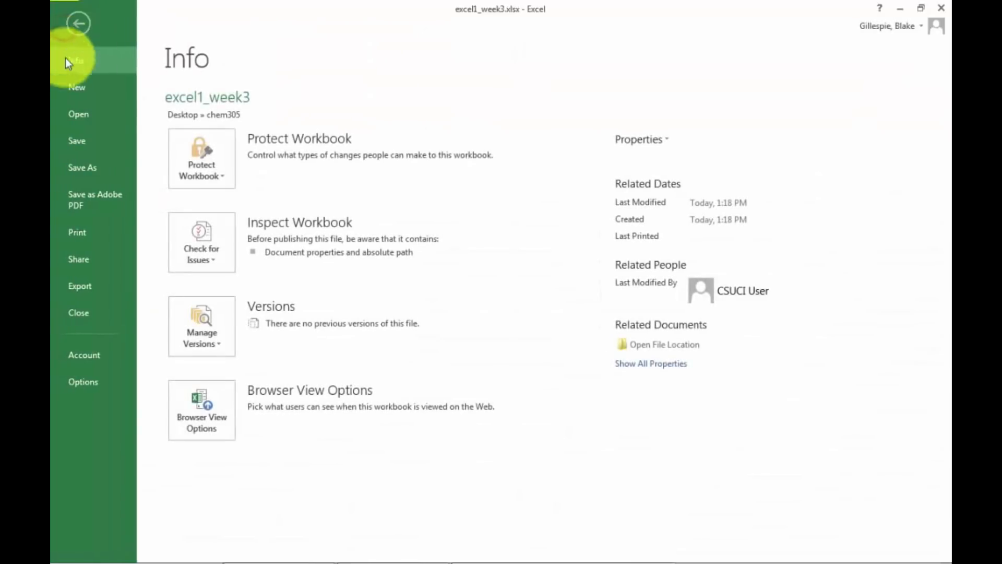
left_click(79, 387)
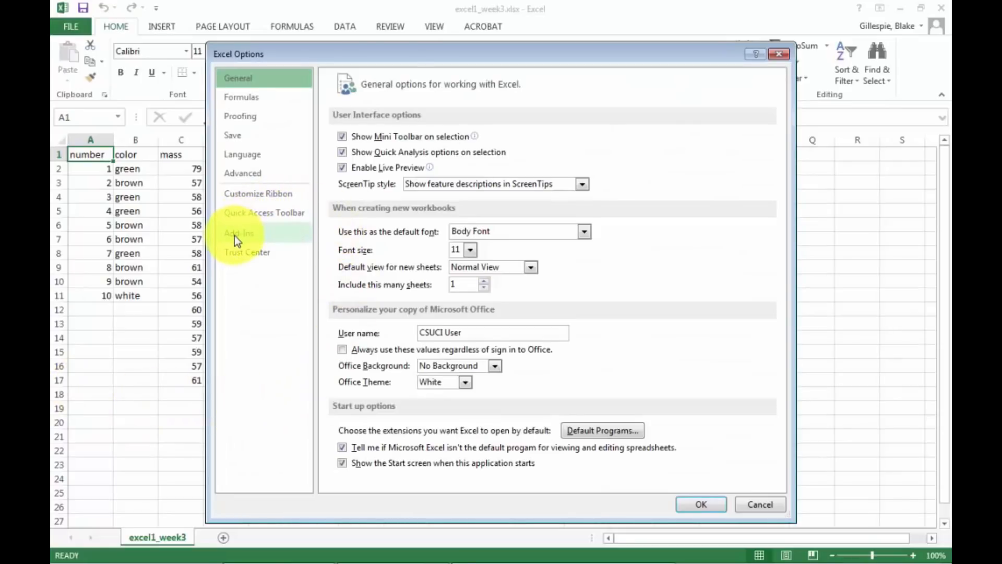
left_click(234, 236)
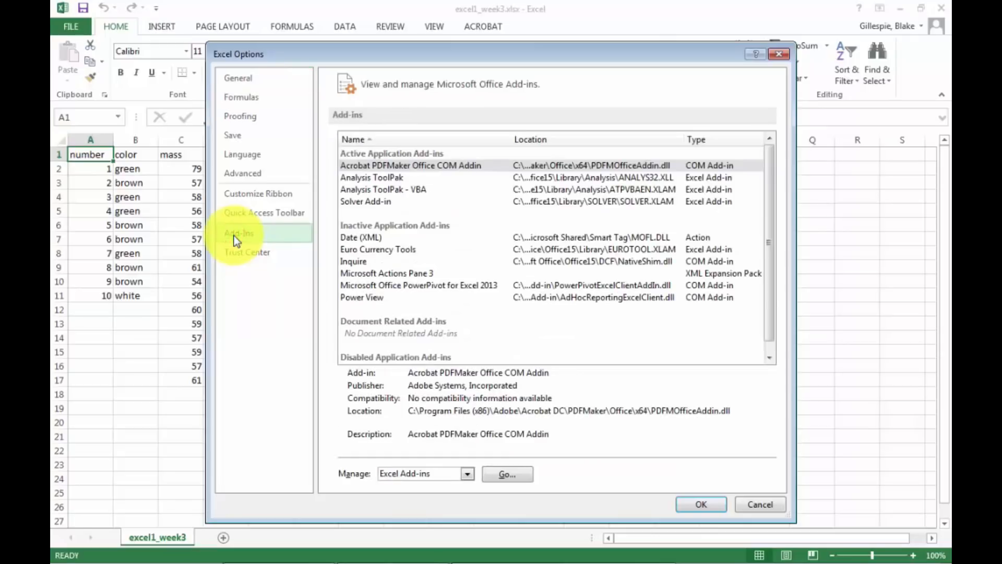
left_click(498, 477)
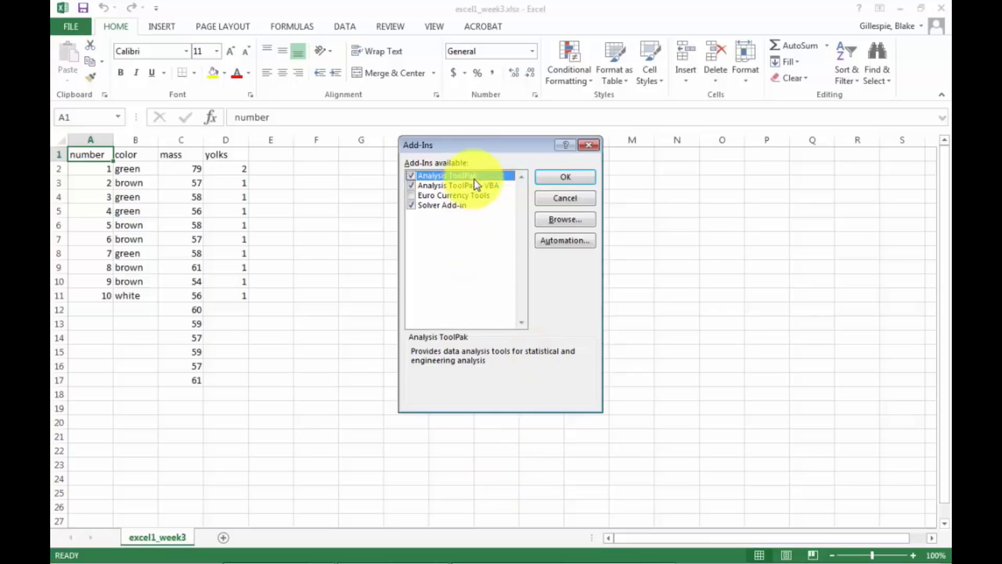
left_click(410, 207)
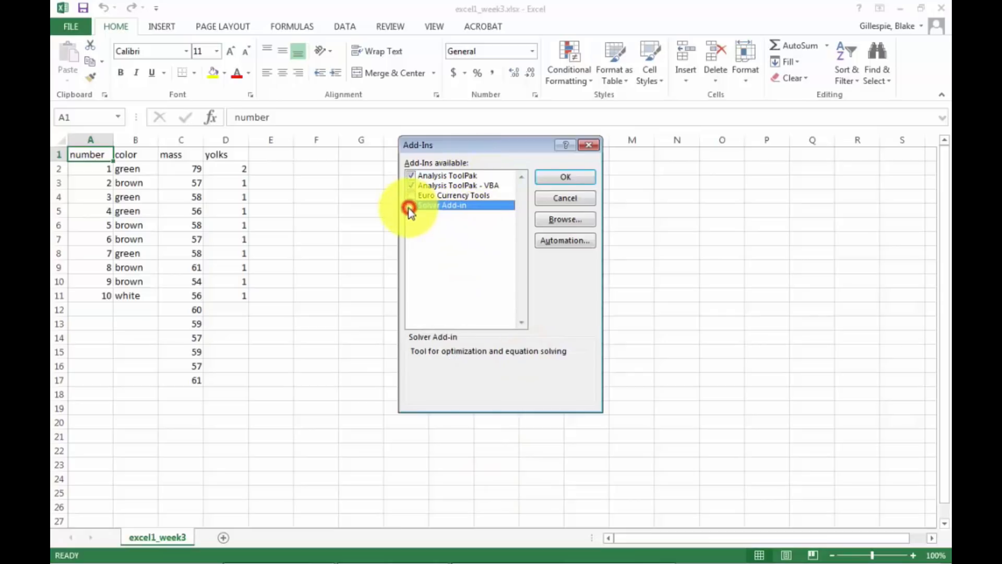
left_click(410, 176)
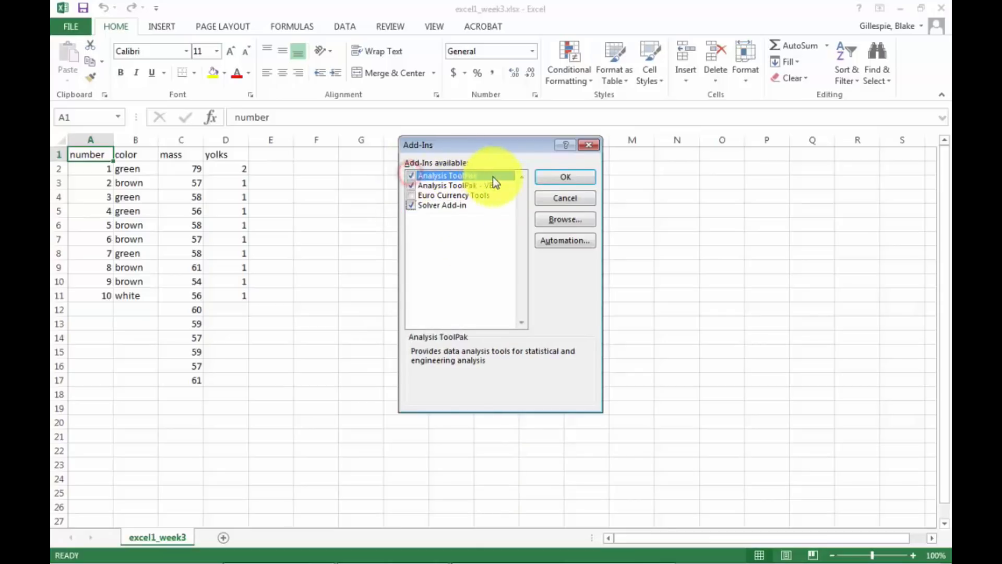
left_click(562, 176)
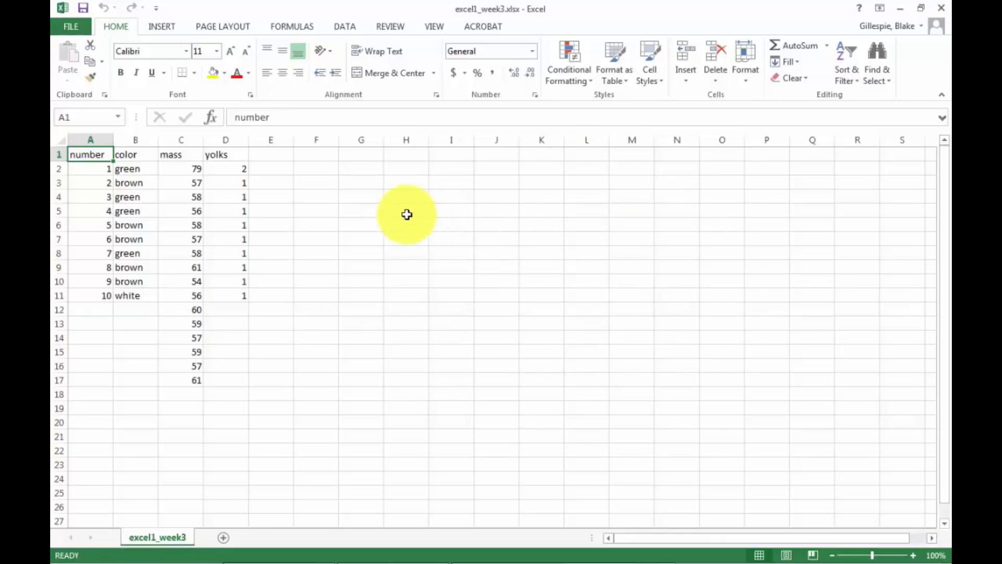
left_click(116, 26)
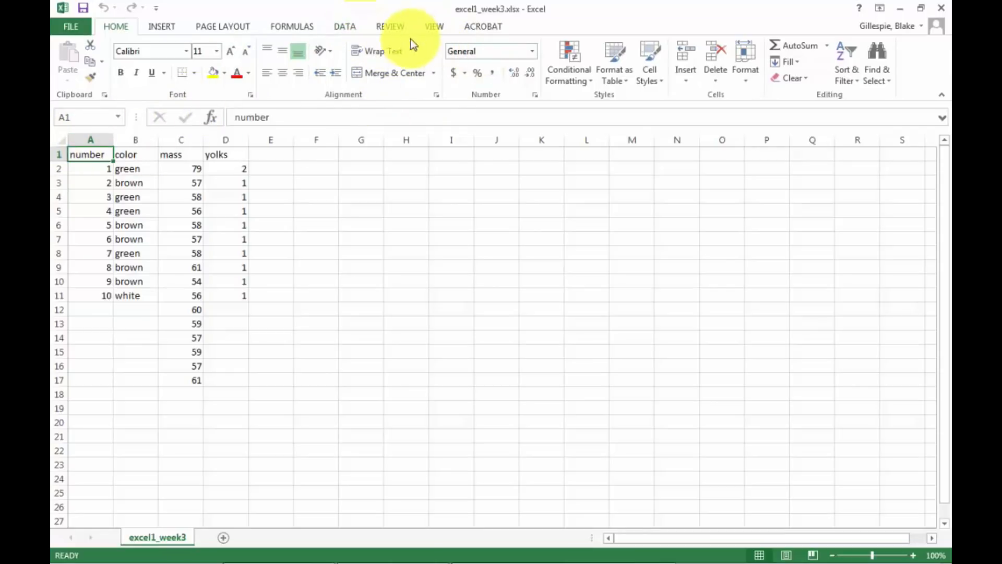
left_click(158, 28)
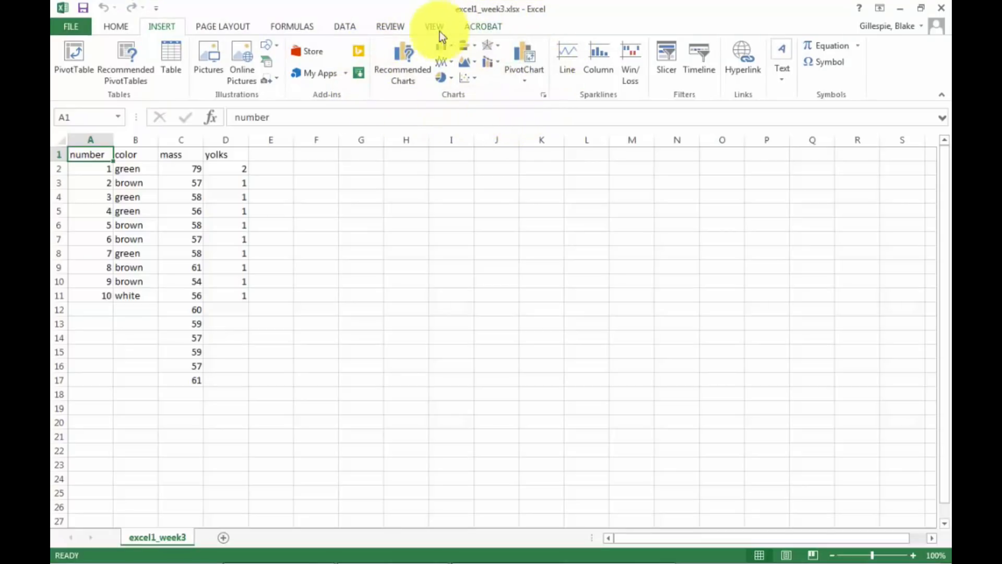
left_click(351, 26)
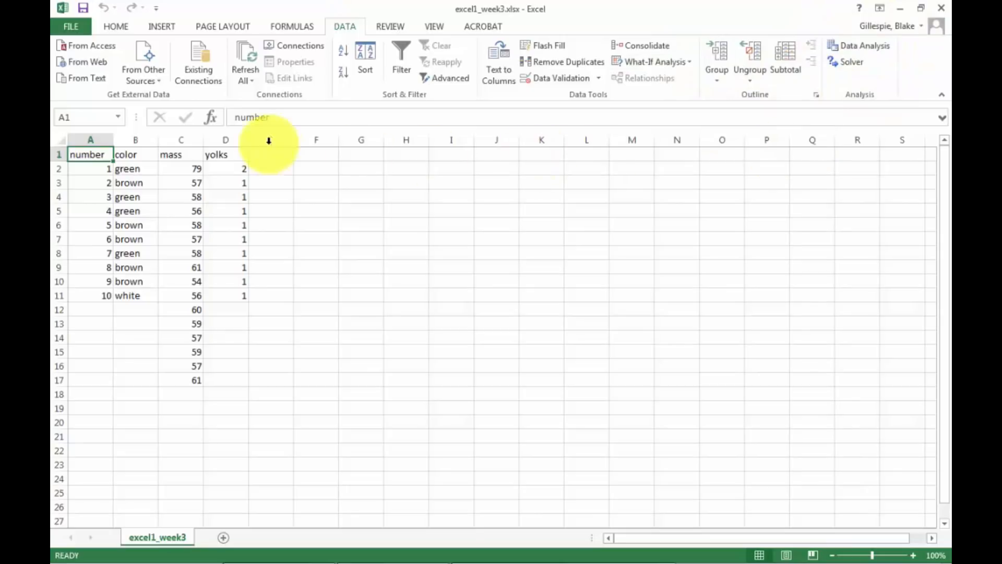
left_click(121, 26)
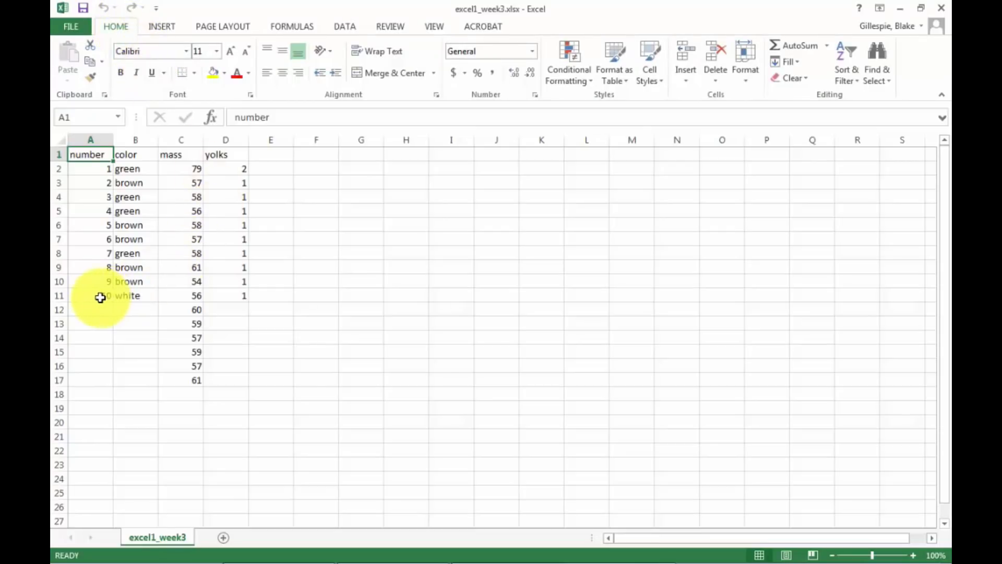
Fill the yolks value 1 from cell D11 down through D17.
left_click(234, 294)
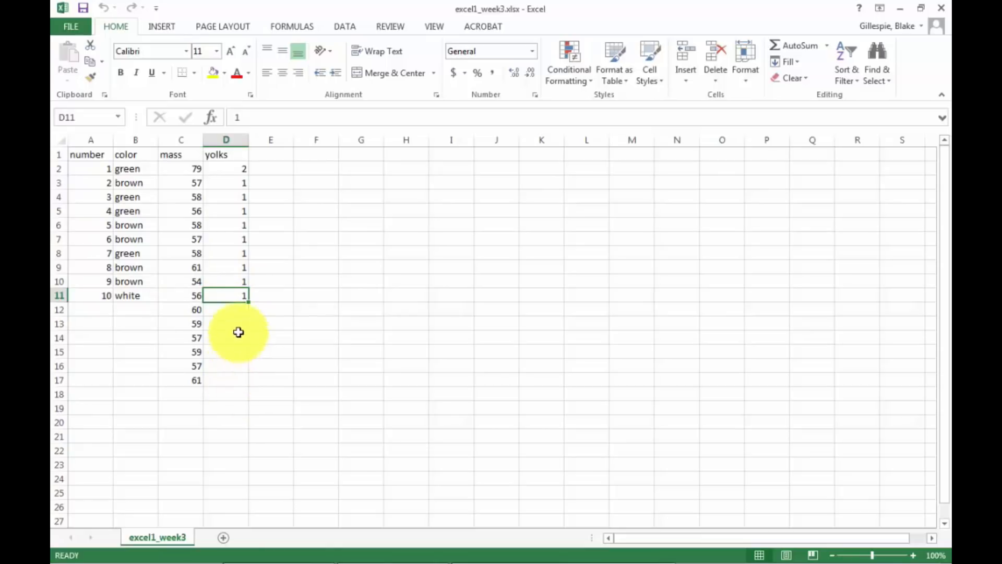
left_click(245, 303)
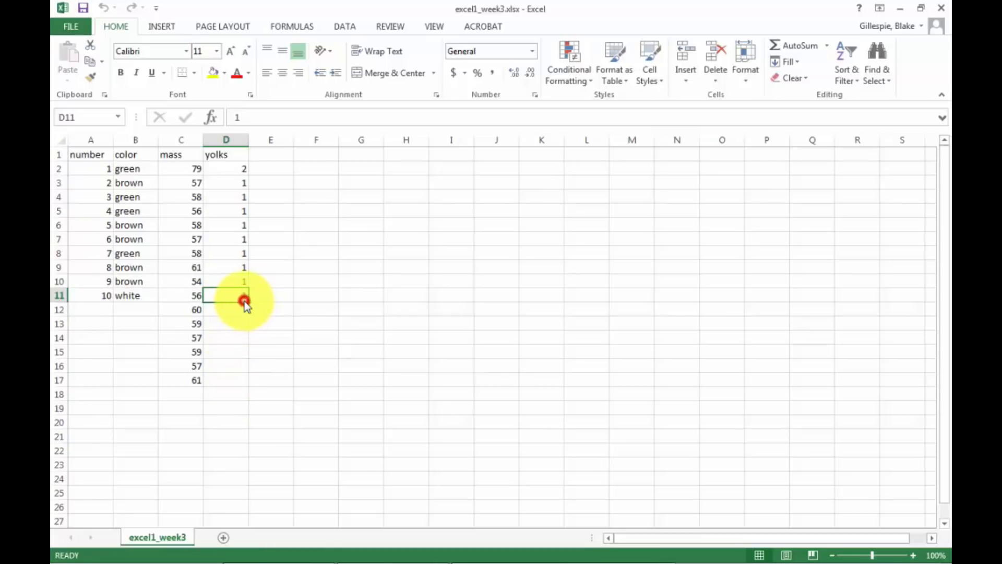
left_click_drag(248, 303, 251, 393)
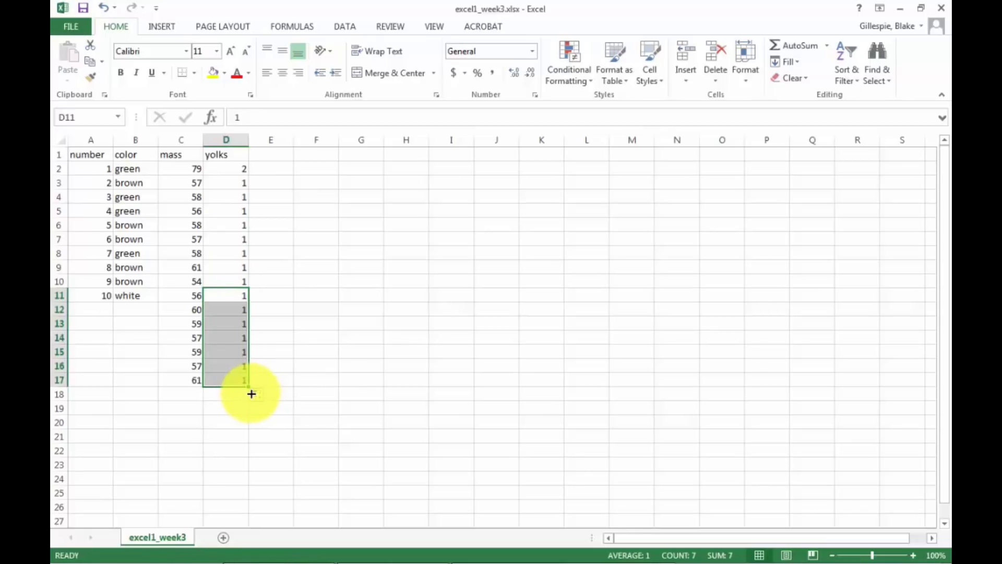
Try to fill the number column from A11 alone down to A17, and undo the fill.
left_click(95, 294)
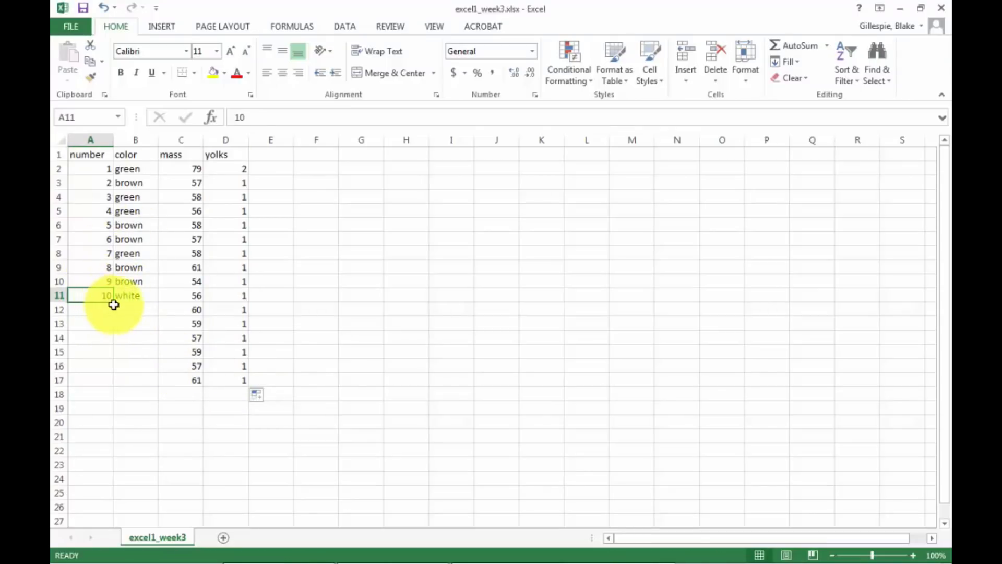
left_click_drag(111, 303, 105, 346)
left_click_drag(111, 318, 112, 297)
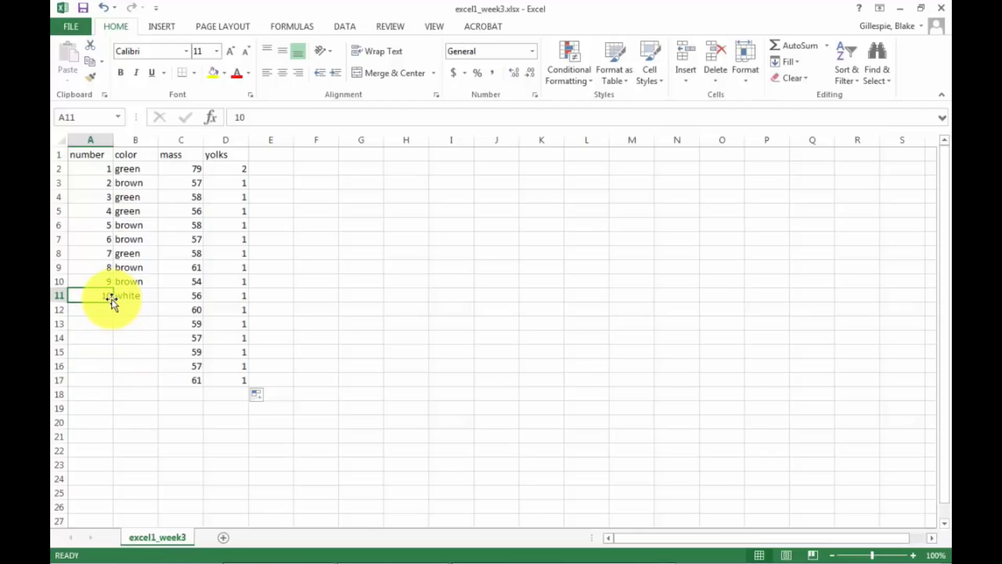
left_click_drag(113, 302, 106, 385)
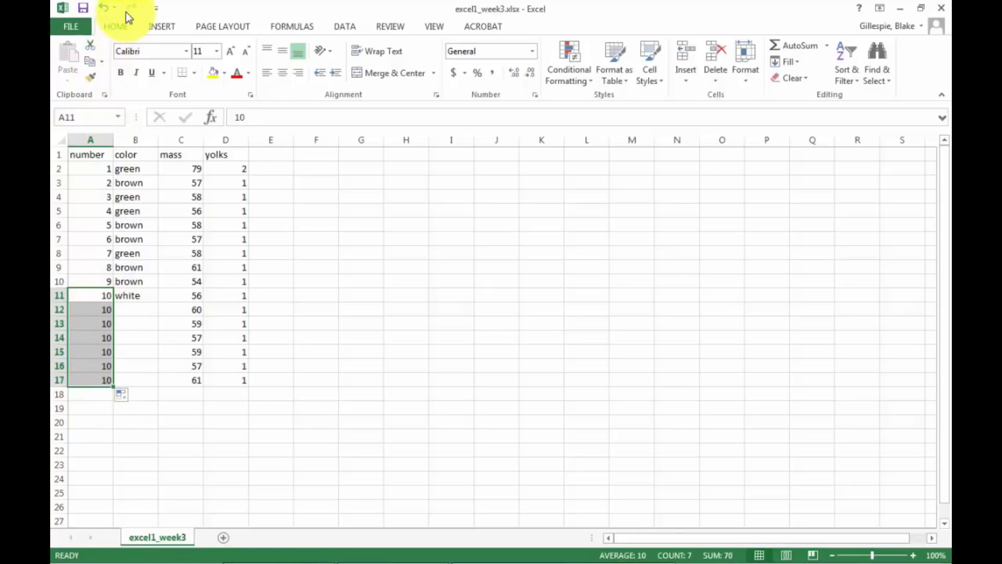
left_click(106, 8)
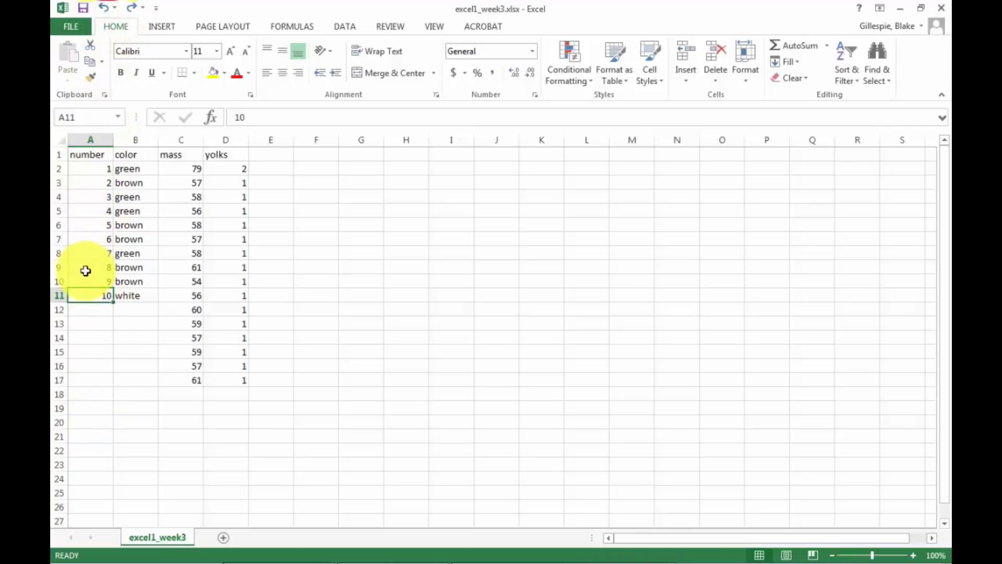
Continue the number series from A10:A11 down to A17, and fill the color white from B11 down to B17.
left_click_drag(85, 280, 91, 296)
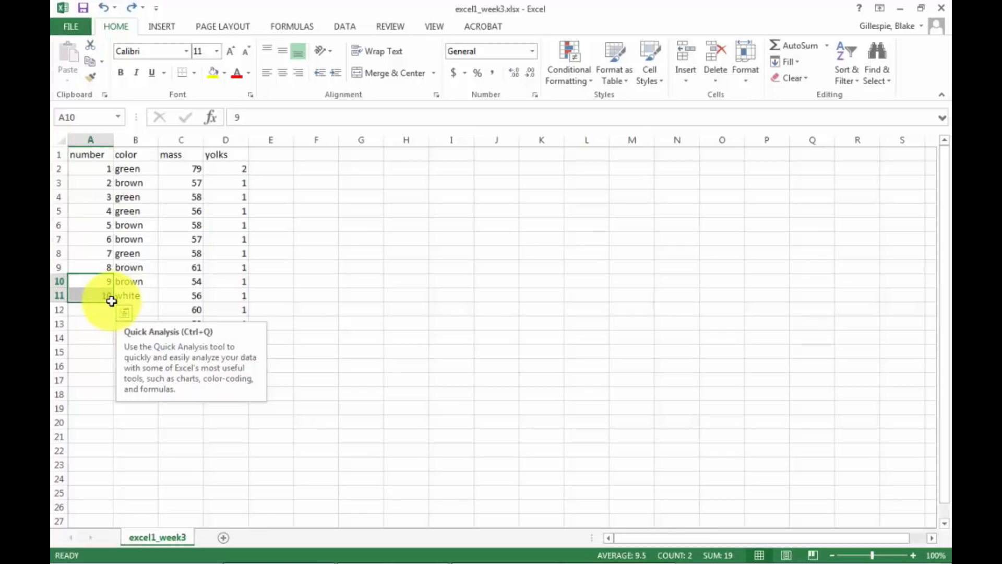
left_click_drag(112, 301, 95, 390)
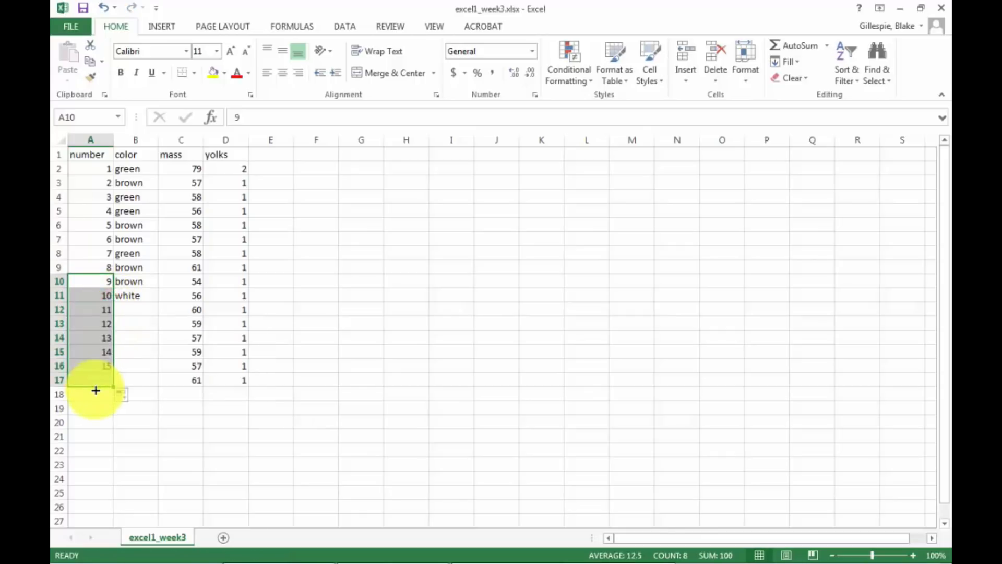
left_click(128, 411)
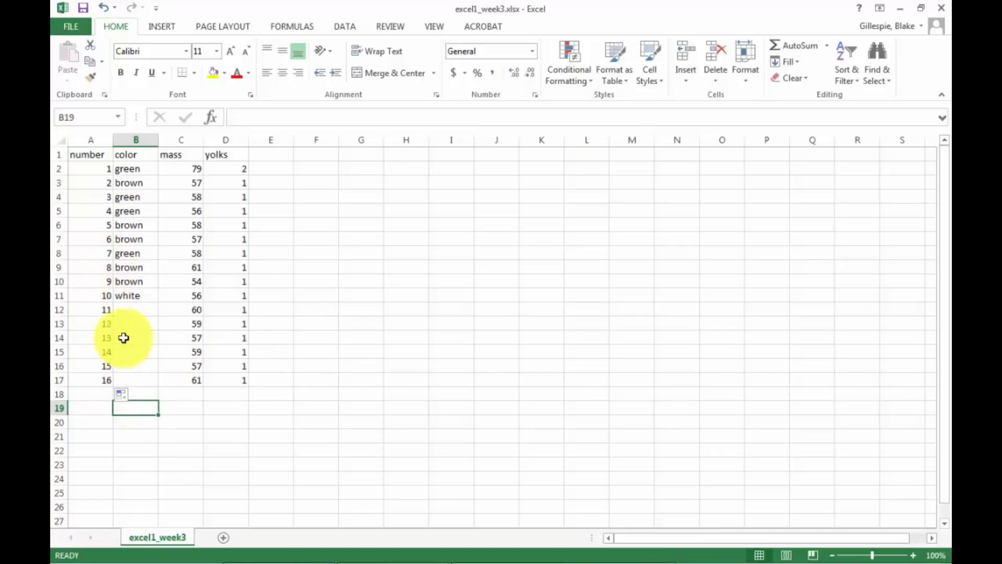
left_click(129, 295)
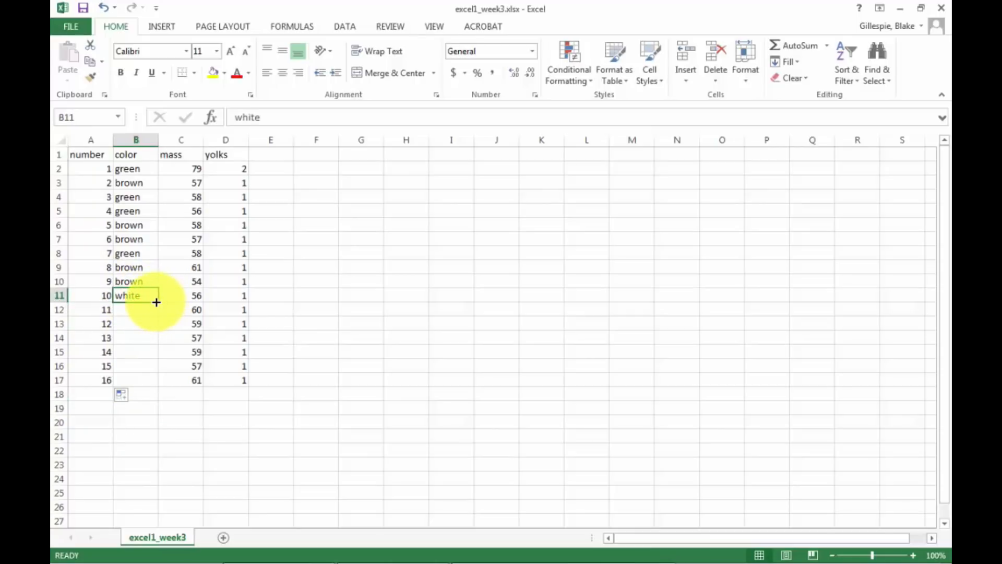
left_click_drag(158, 301, 152, 384)
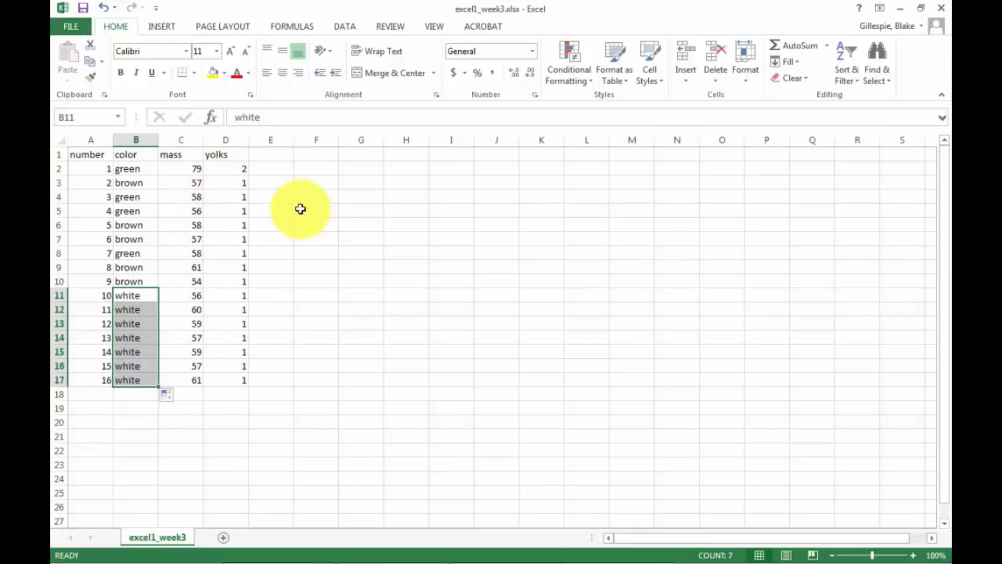
Insert a blank column between the mass and yolks columns.
left_click(235, 140)
right_click(232, 144)
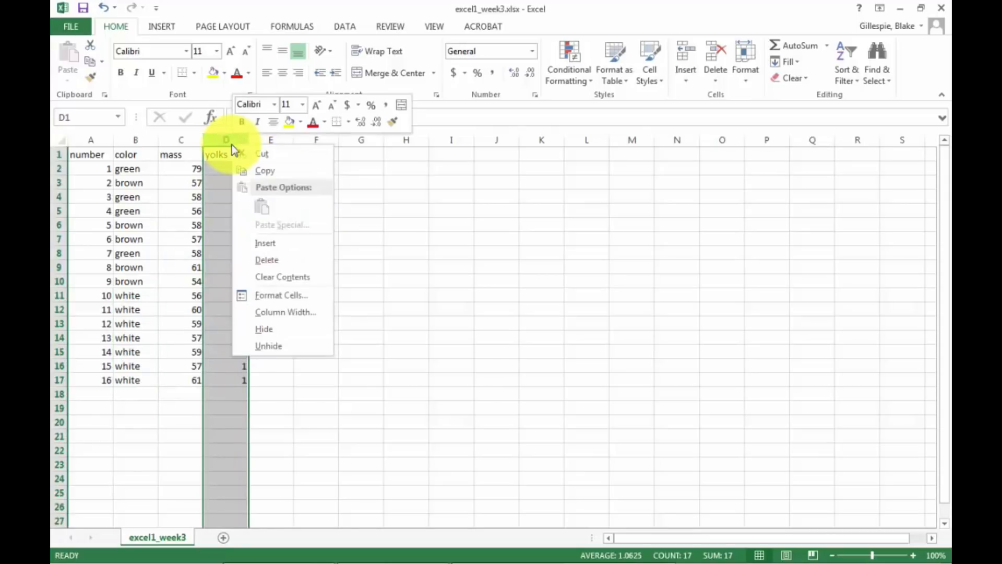
left_click(256, 243)
Change the mass header in C1 to "mass, grams".
left_click(184, 154)
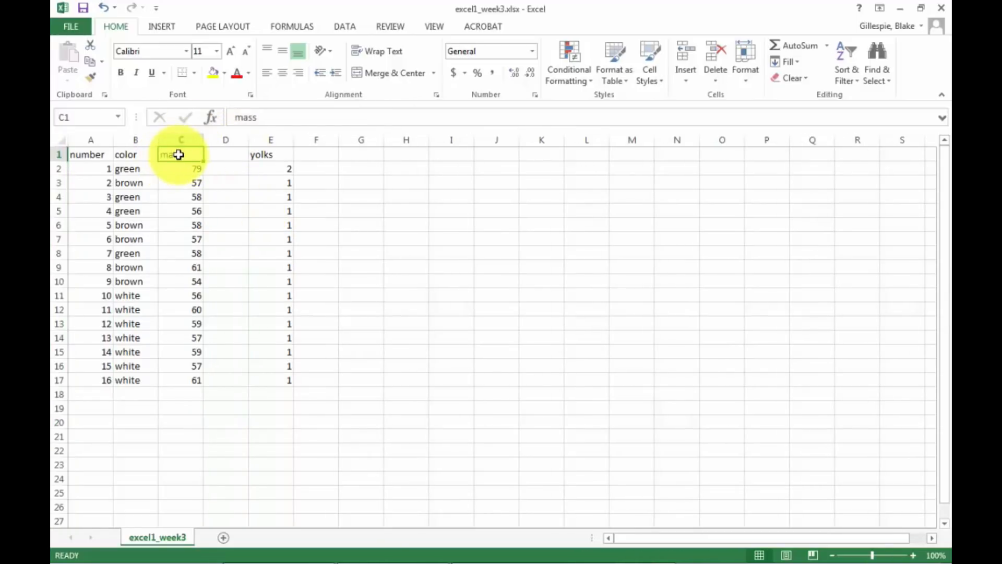
double_click(182, 155)
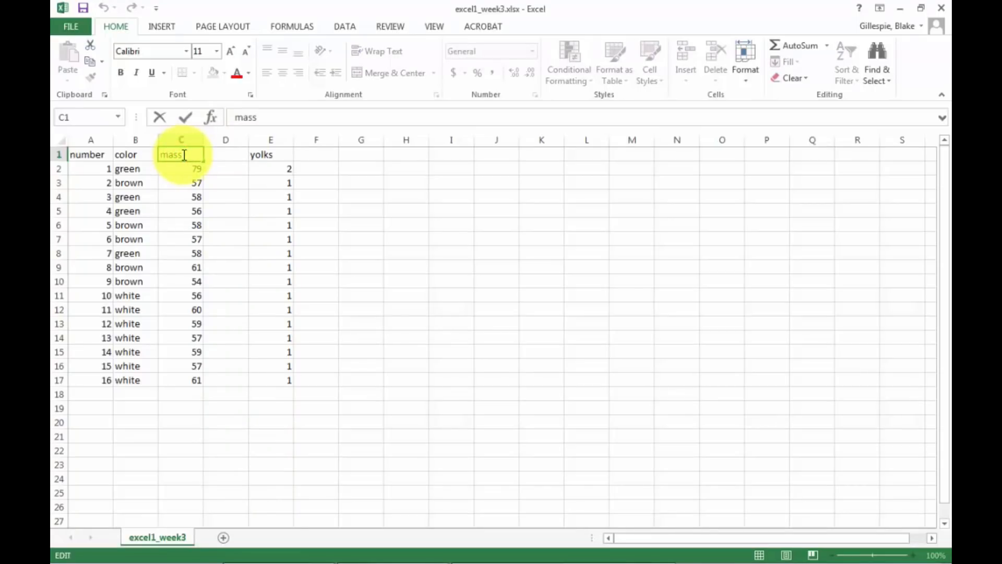
type(", grams")
key("Return")
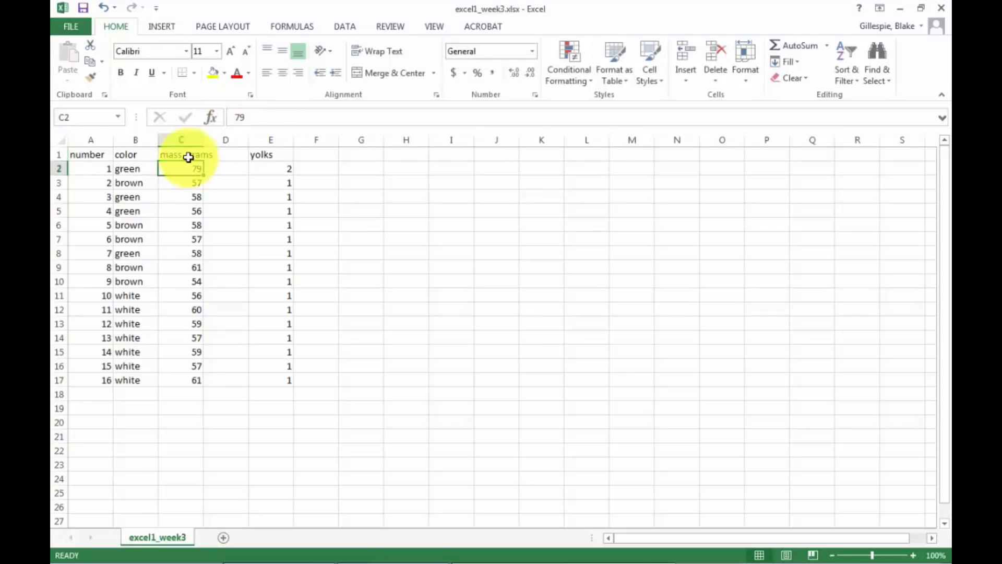
Replace the unit in the C1 header so that it reads "mass, ounces".
left_click(186, 155)
left_click(301, 118)
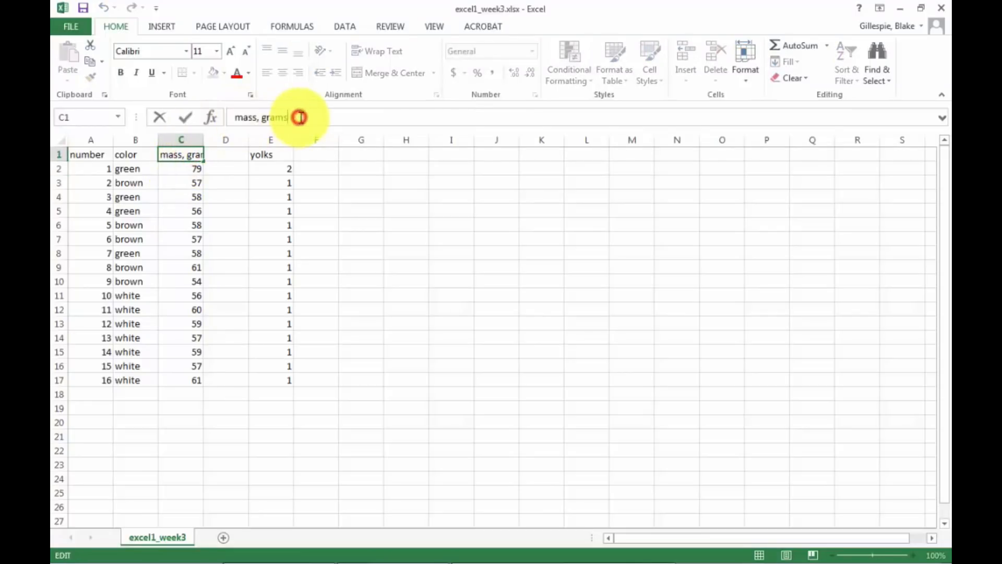
key("BackSpace")
key("BackSpace")
key("BackSpace")
key("BackSpace")
key("BackSpace")
type("ounces")
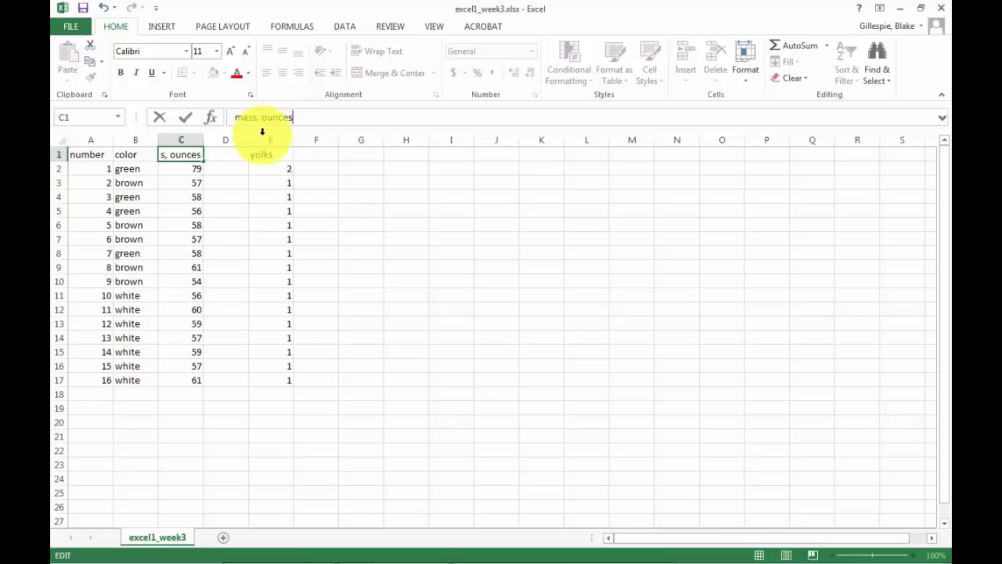
Enter the header "weight, oz" in D1, above the blank column.
left_click(237, 150)
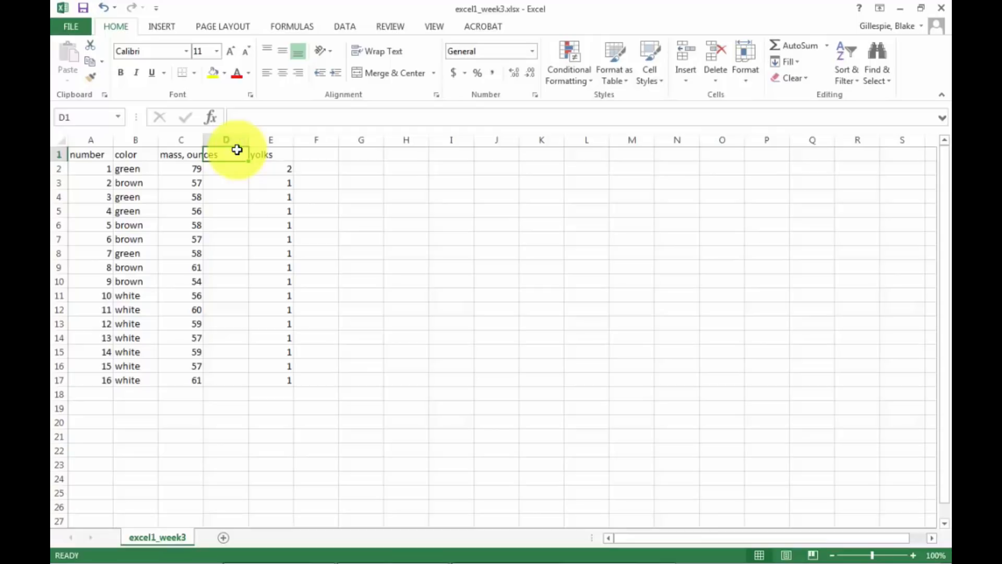
type("weig")
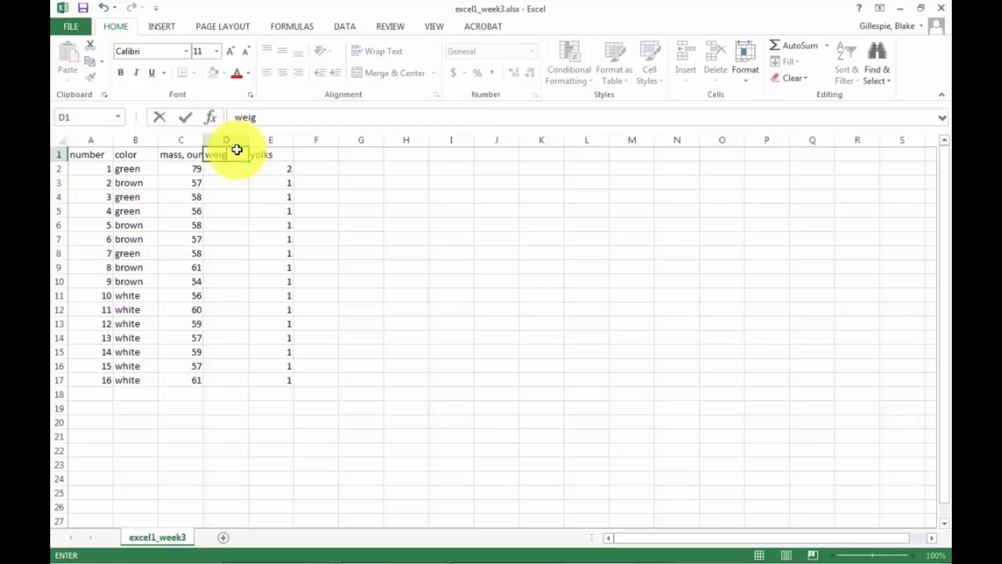
type("ht, oz.")
key("Return")
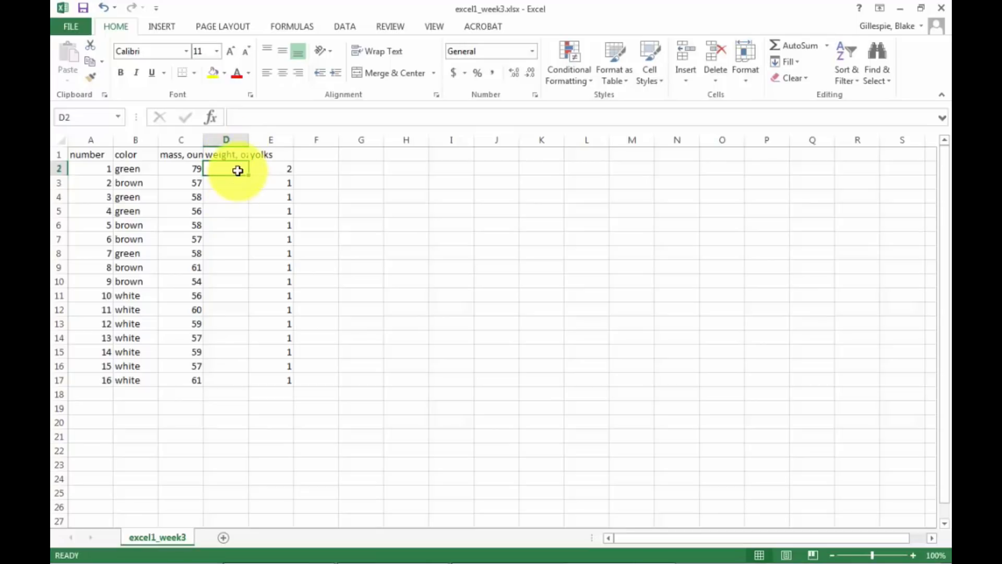
Enter the formula =C2*28.35 in cell D2.
type("=")
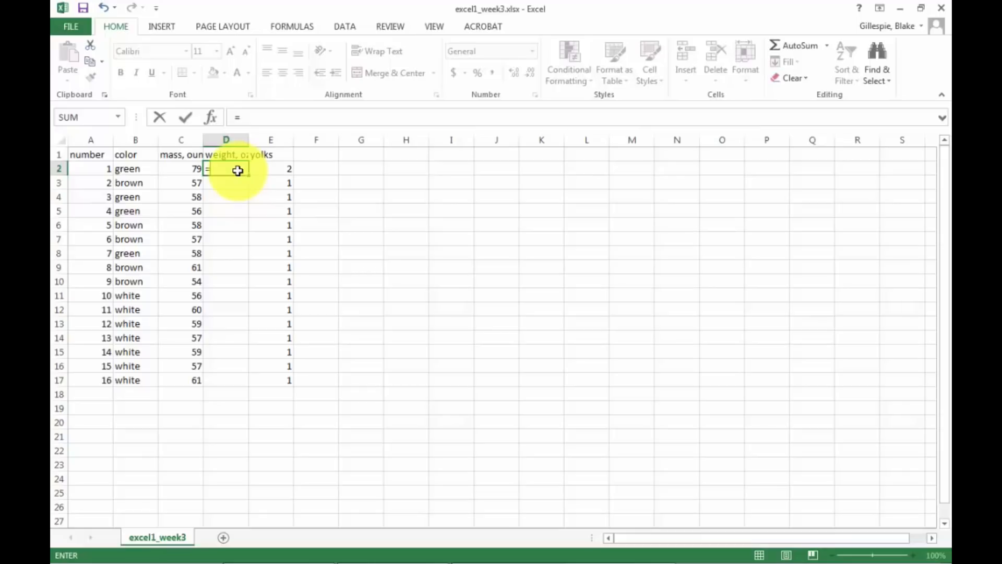
type("C")
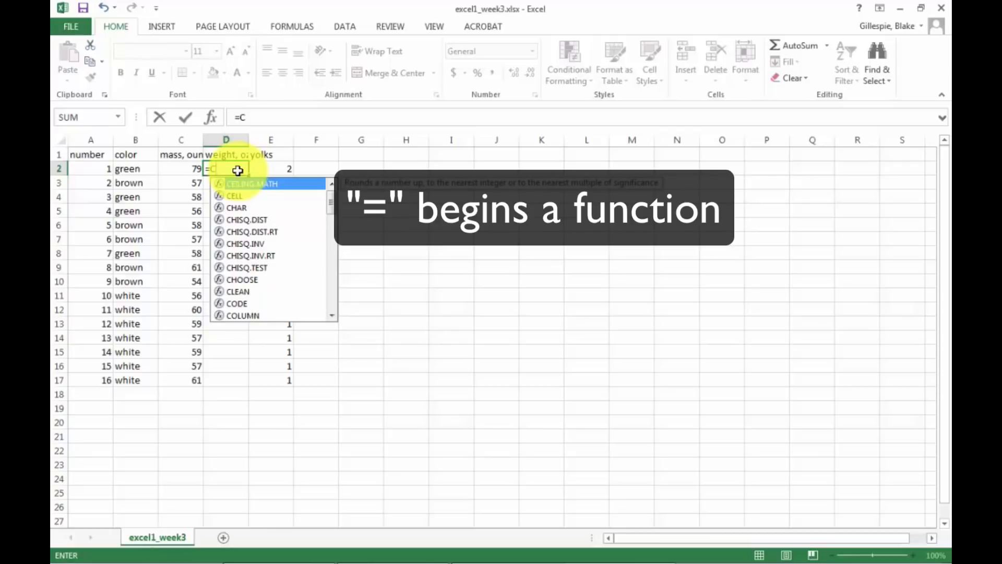
type("2*")
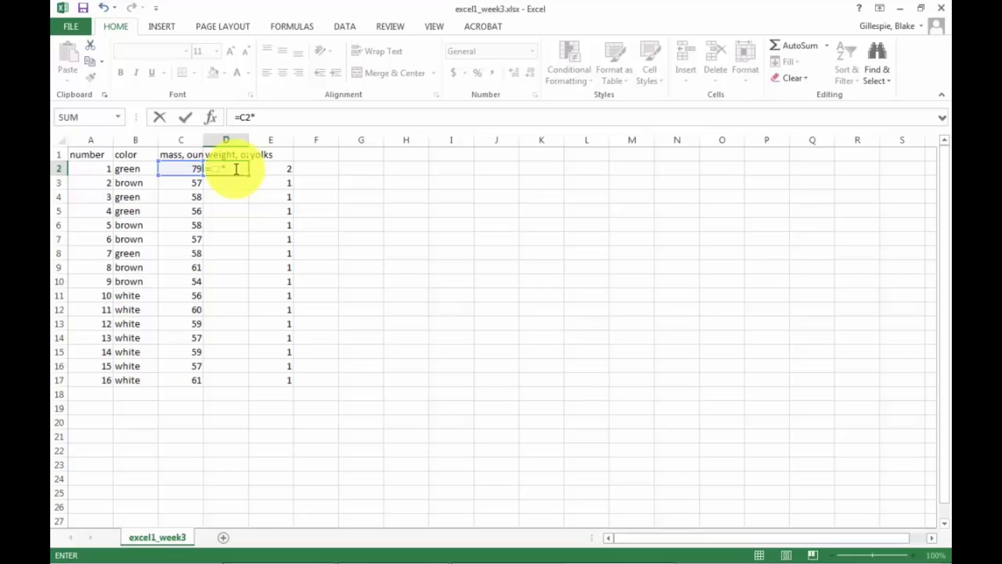
type("2")
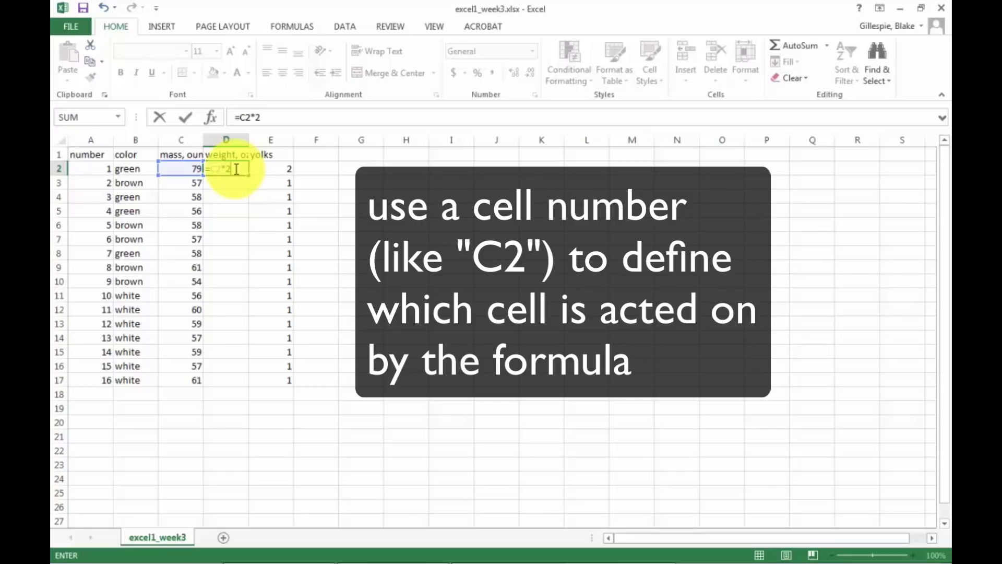
type("8.35")
key("Return")
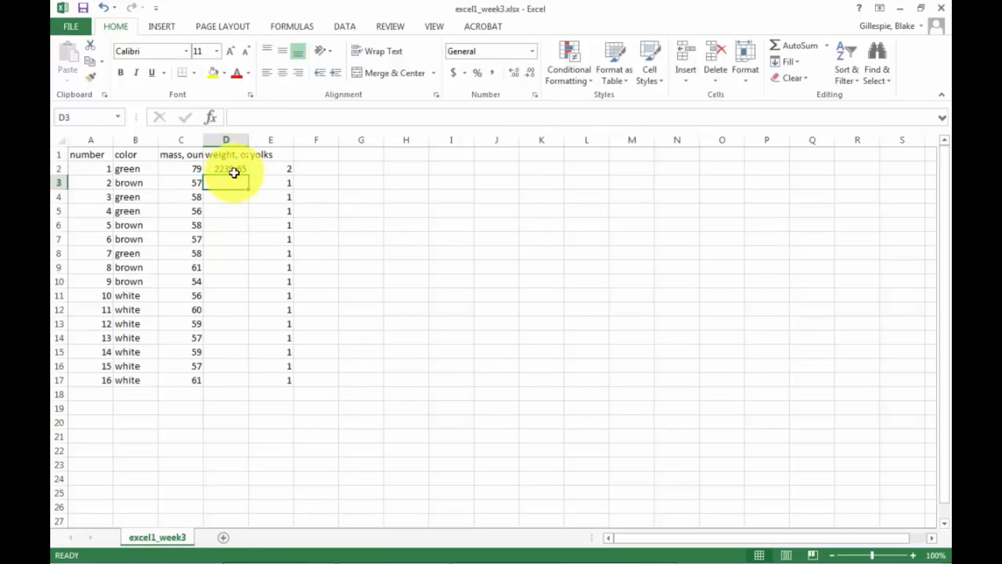
Make the column reference in D2 absolute, giving =$C2*28.35, and fill the formula down through D17.
left_click(235, 166)
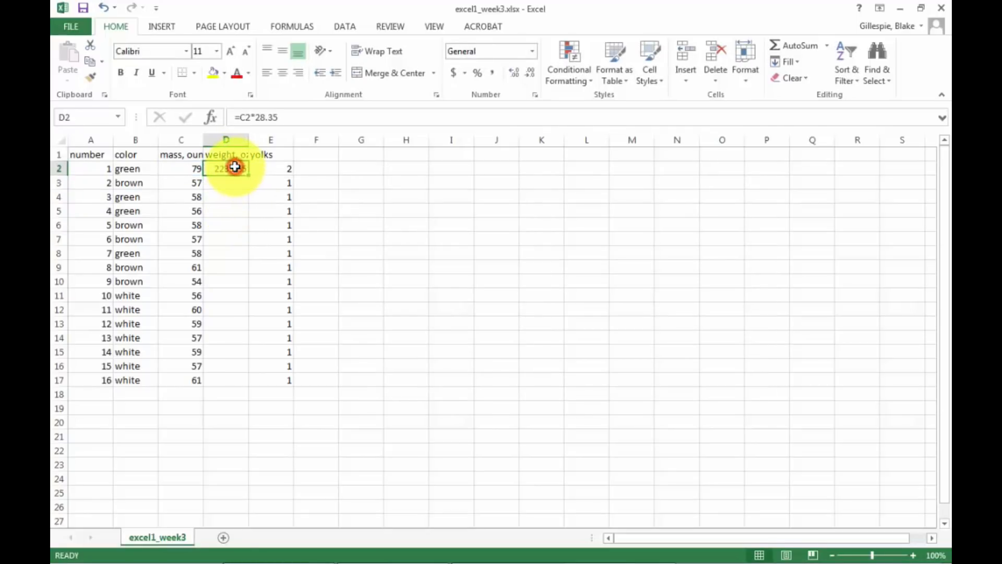
left_click(240, 116)
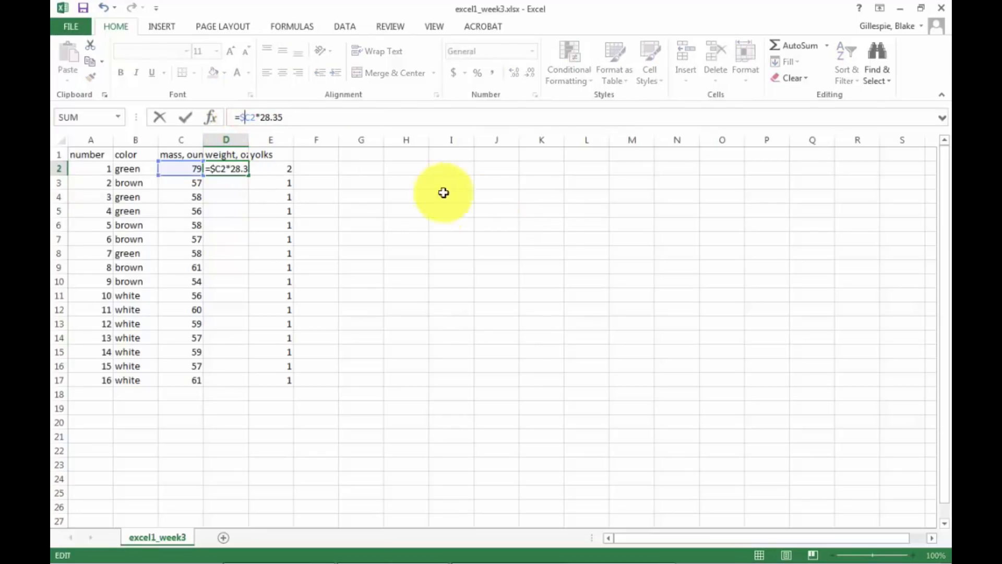
type("$")
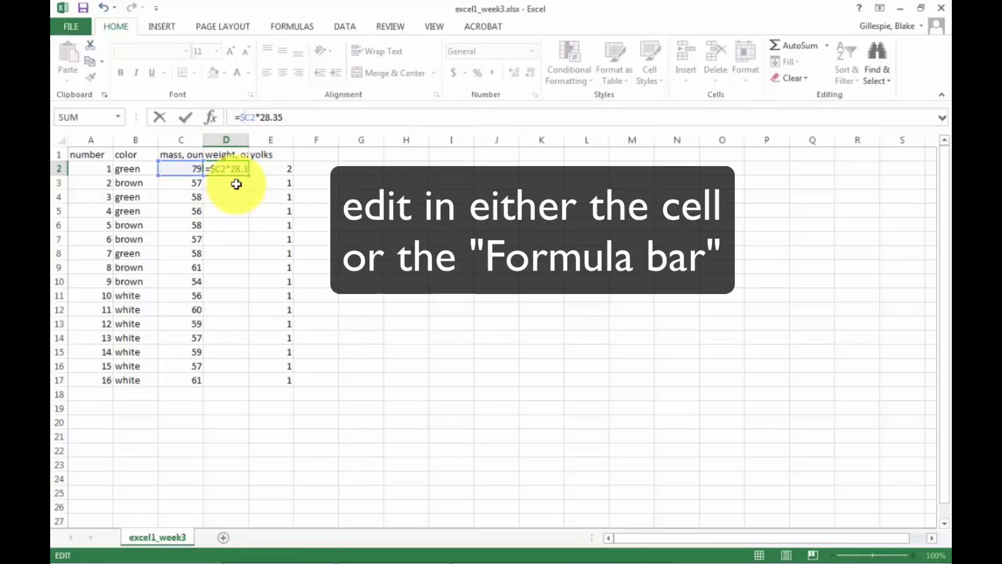
key("Return")
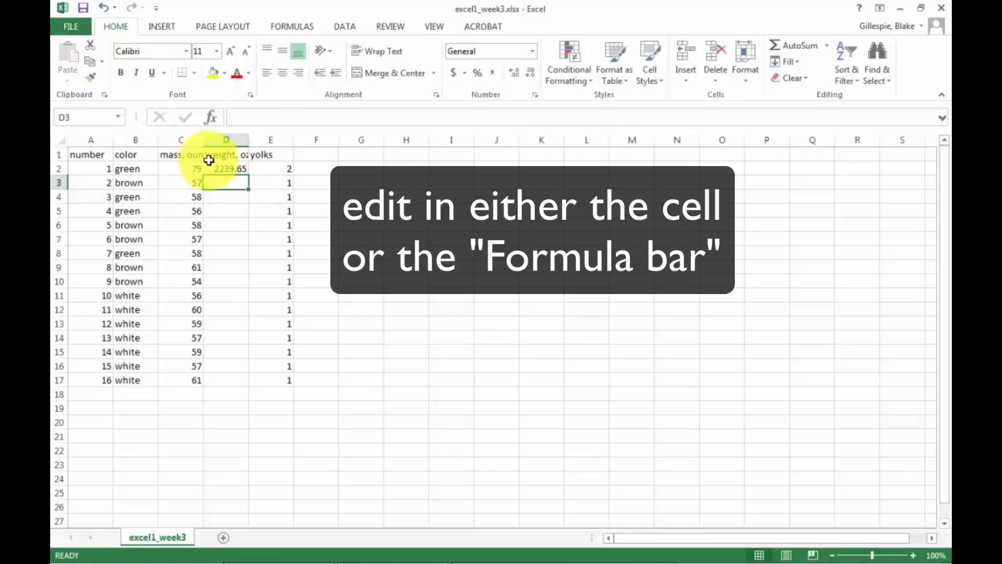
left_click(229, 167)
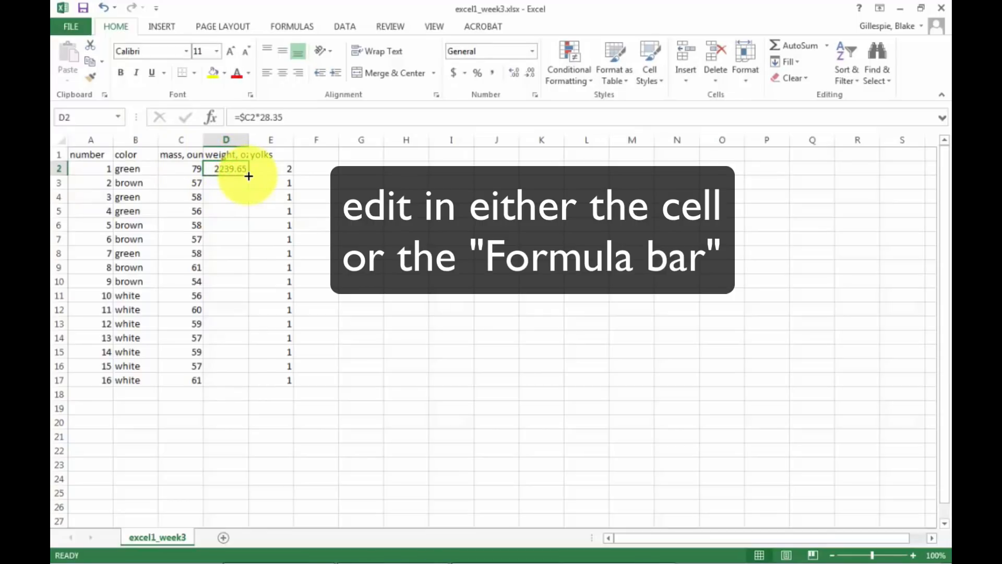
left_click_drag(249, 174, 245, 384)
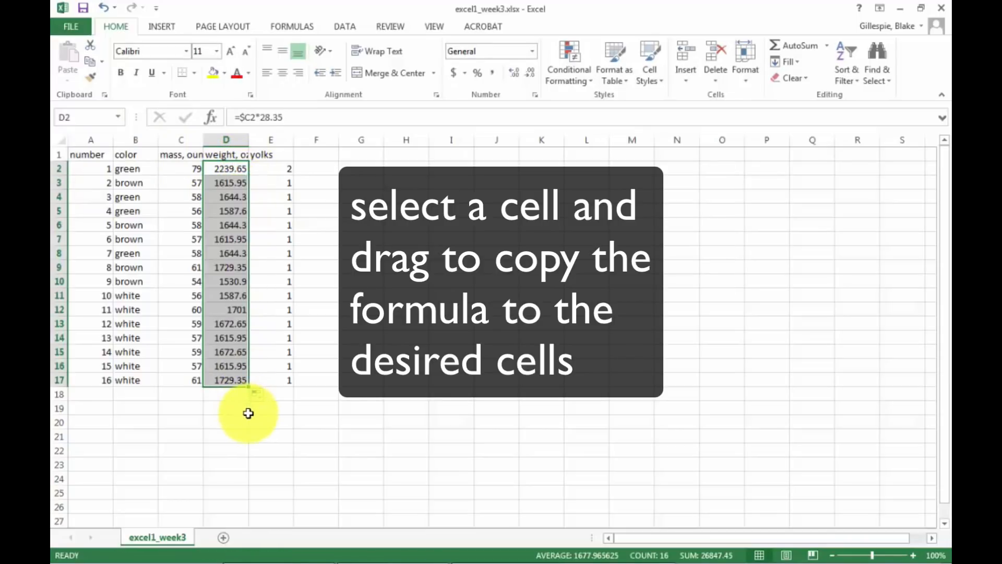
Make the row reference in D2 absolute as well, so the formula reads =$C$2*28.35.
left_click(256, 117)
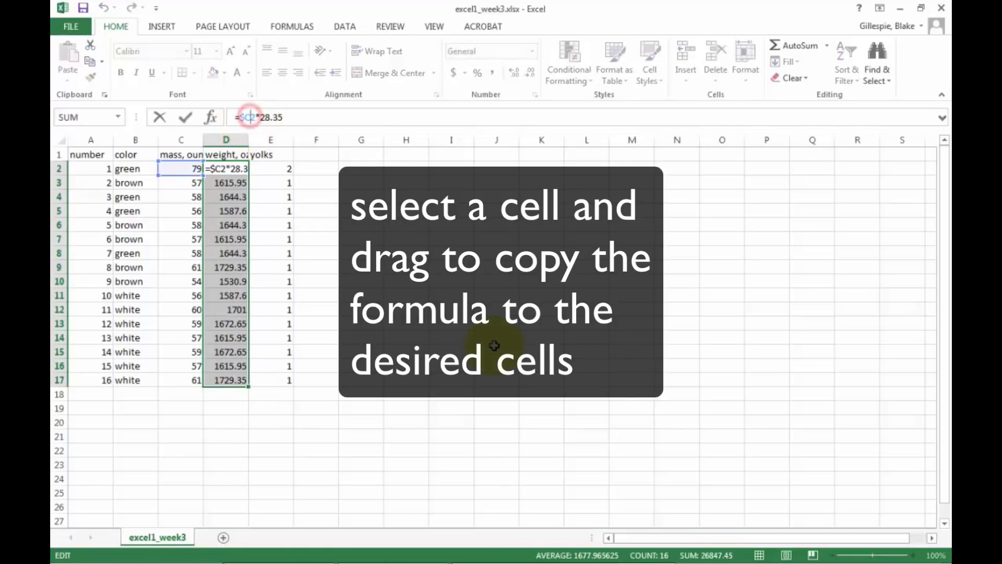
type("$")
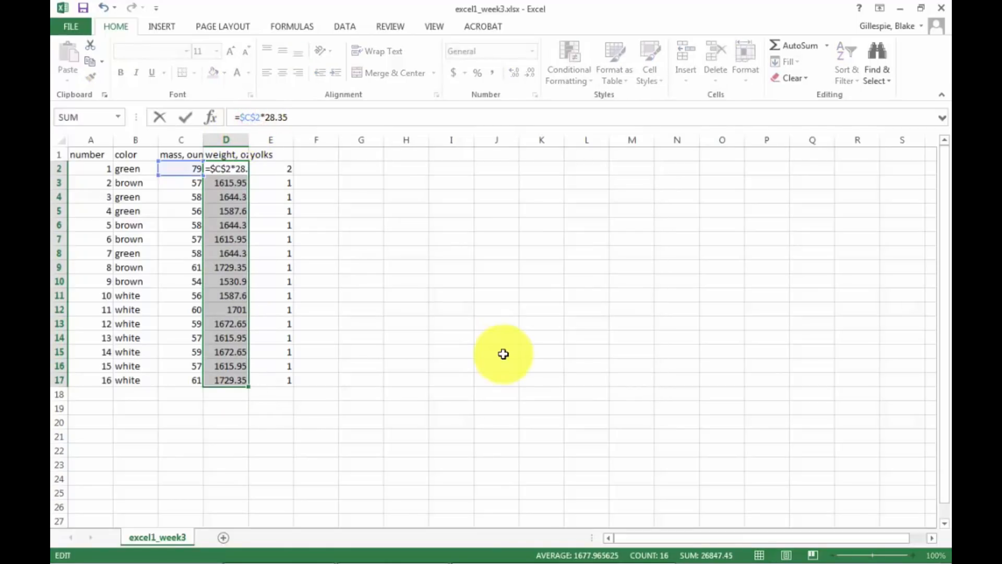
key("Return")
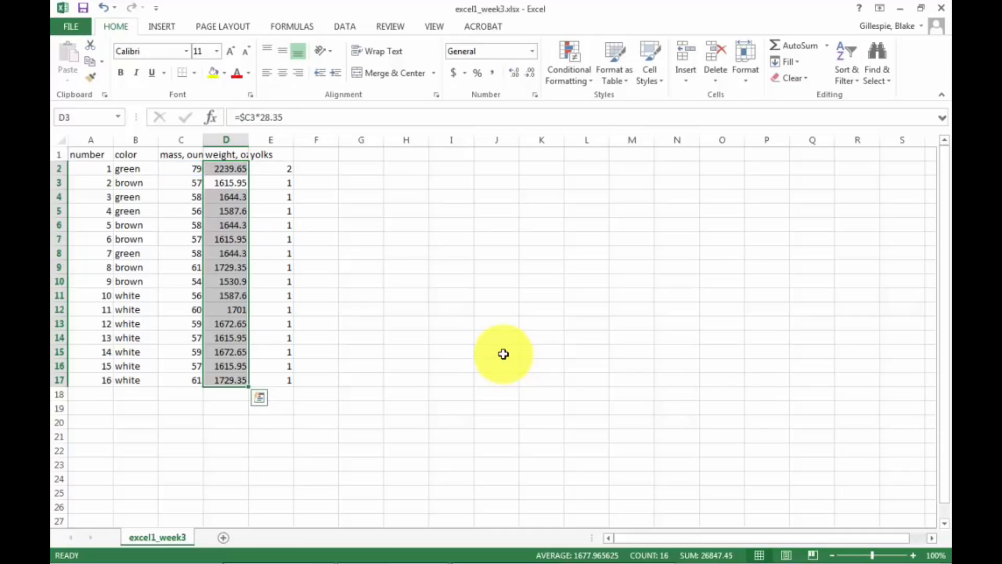
left_click(238, 169)
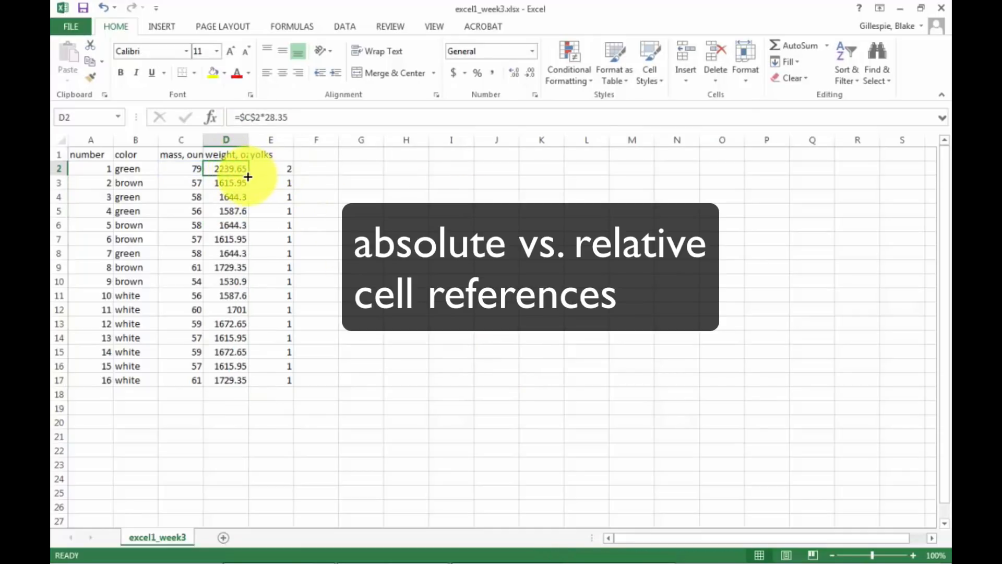
Fill the fully absolute formula =$C$2*28.35 from D2 down through D17.
left_click_drag(249, 176, 234, 383)
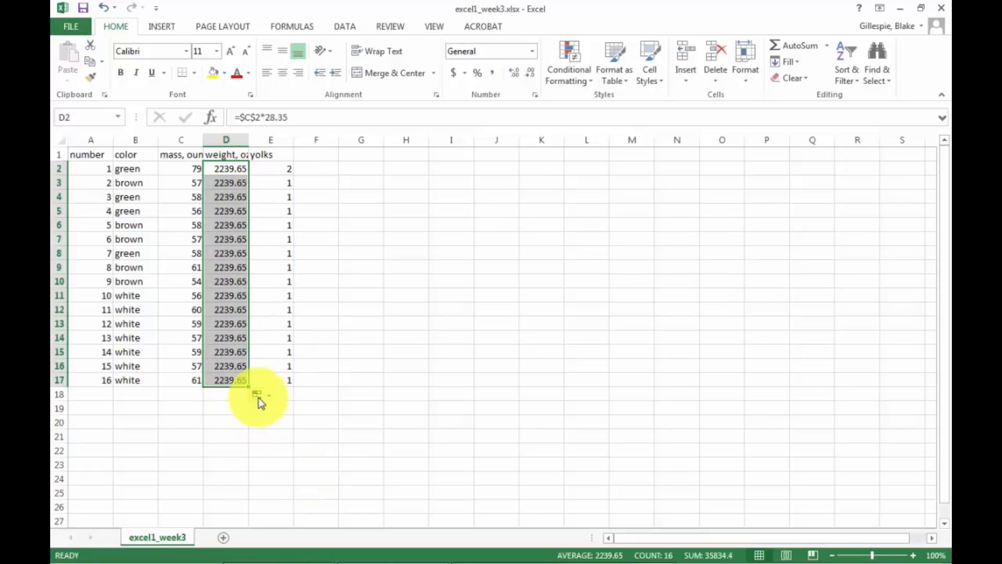
left_click(258, 395)
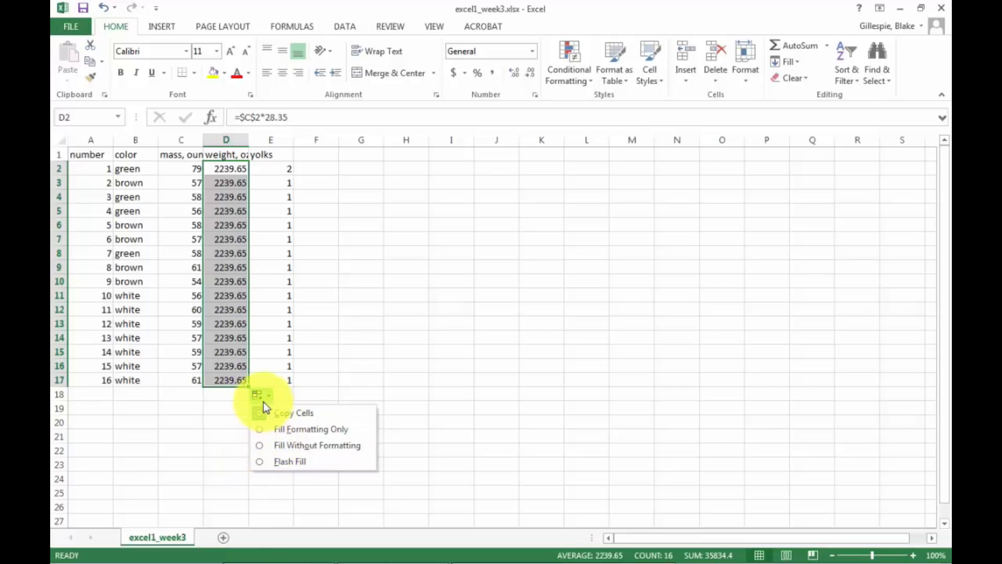
left_click(202, 418)
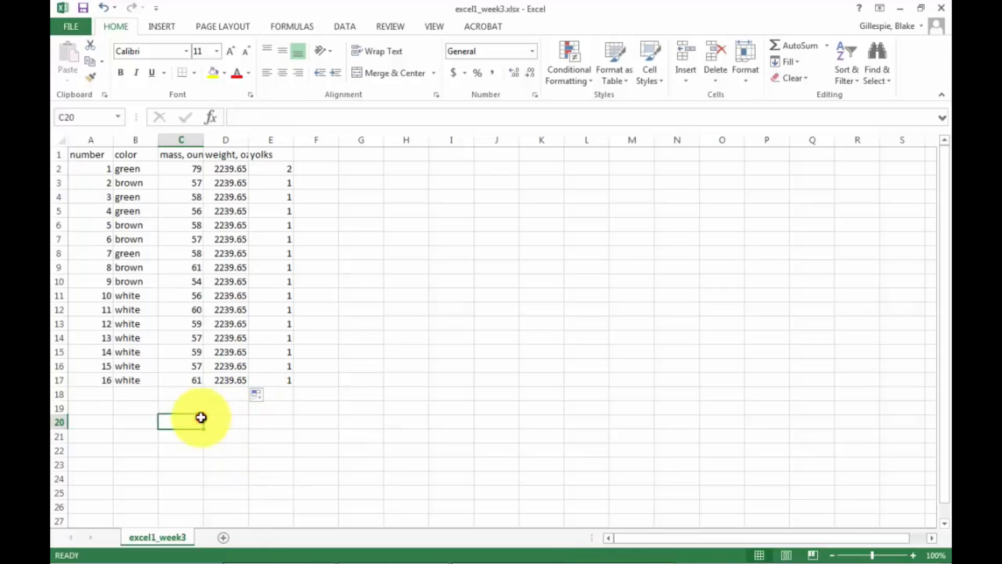
Remove the absolute reference markers from the formula in D2 so it reads =C2*28.35.
left_click(223, 175)
left_click(232, 158)
left_click(232, 167)
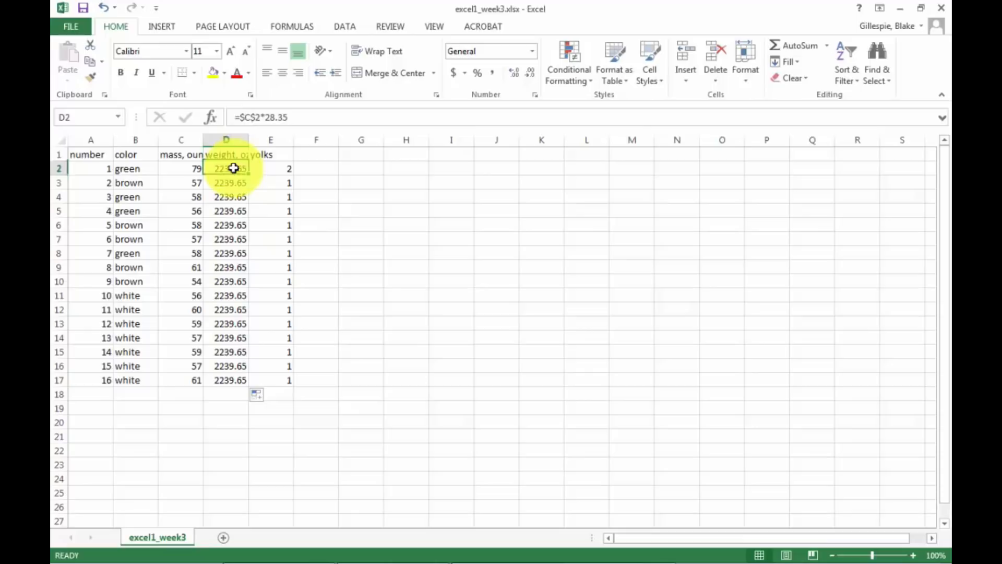
left_click(255, 116)
key("BackSpace")
key("BackSpace")
key("BackSpace")
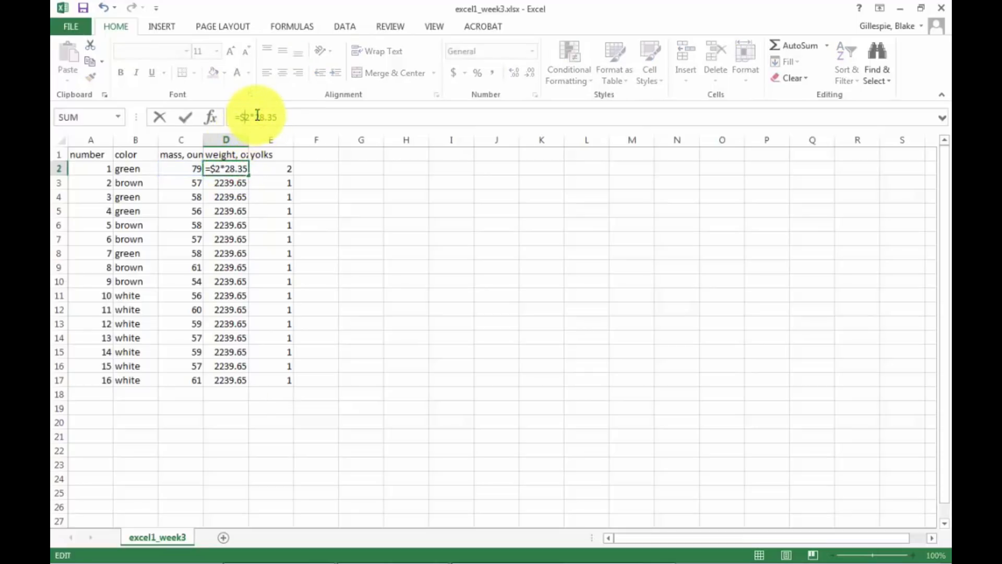
type("C")
key("Return")
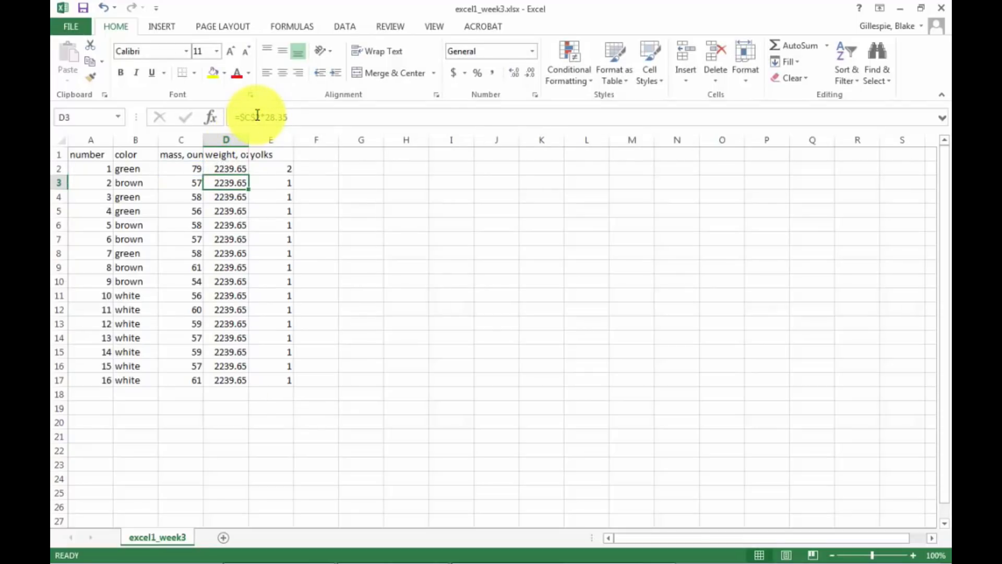
Remove the absolute reference markers from the formula in D3 as well, giving =C2*28.35.
left_click(257, 115)
key("BackSpace")
key("BackSpace")
key("BackSpace")
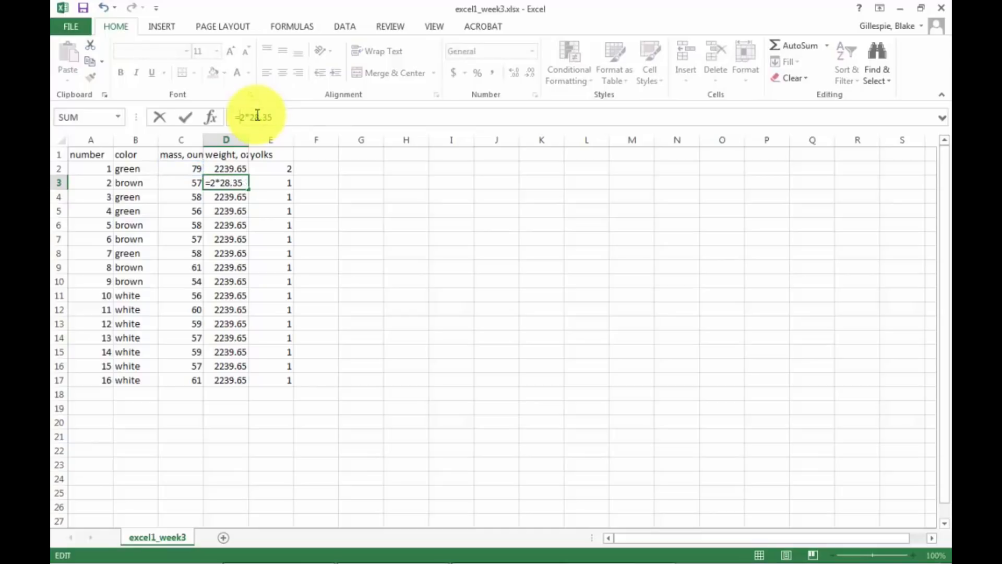
type("C")
key("Return")
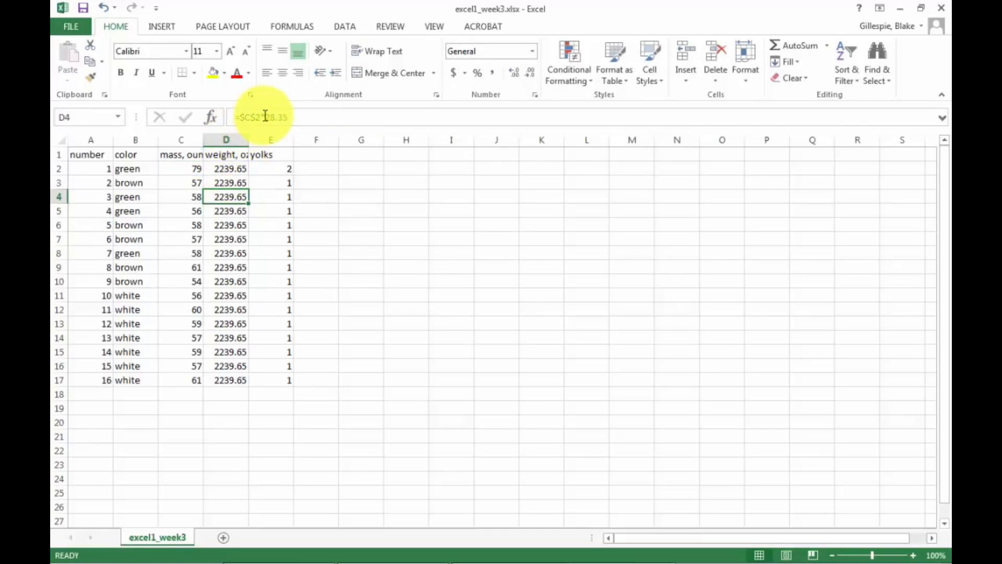
left_click(236, 171)
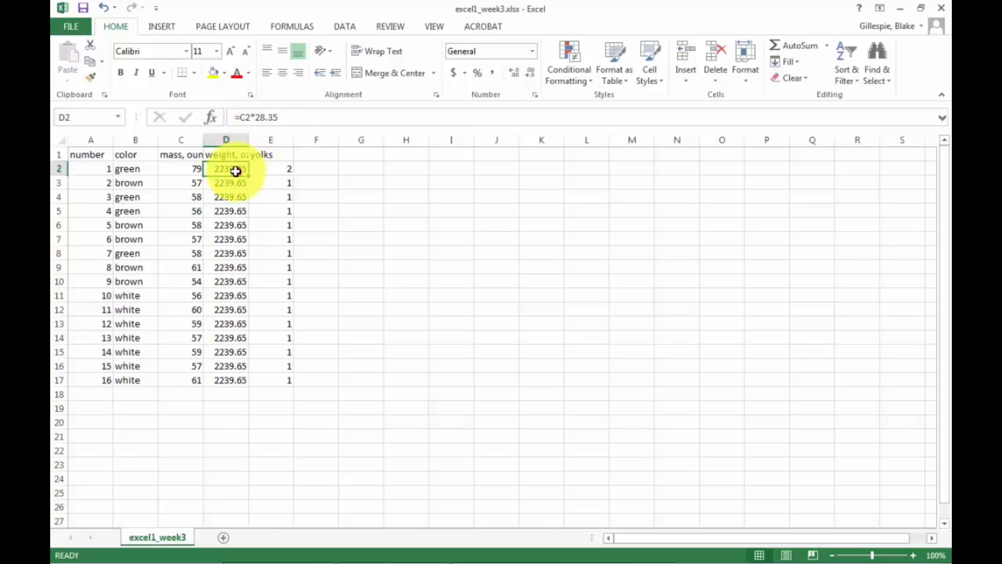
key("BackSpace")
key("Tab")
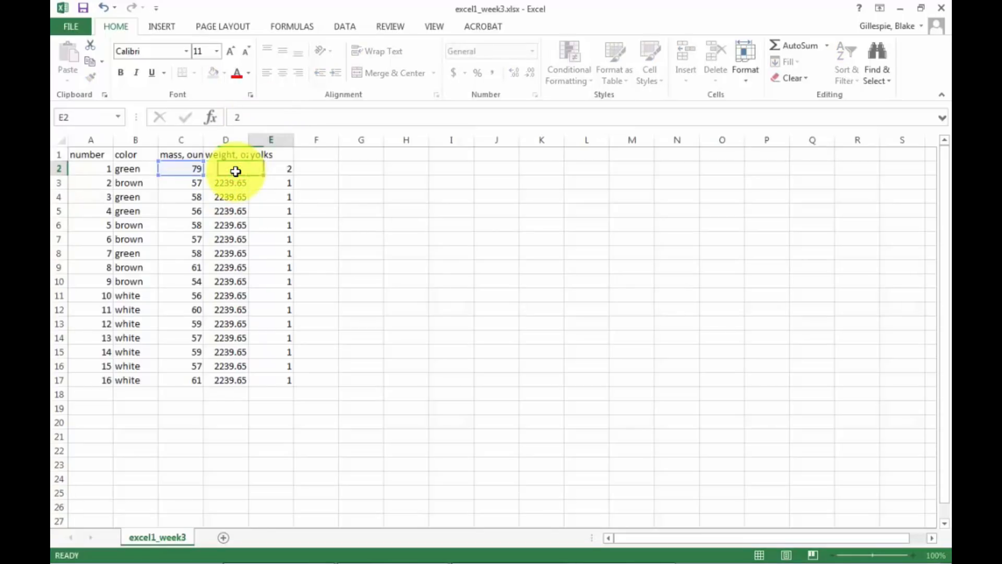
type("=C2")
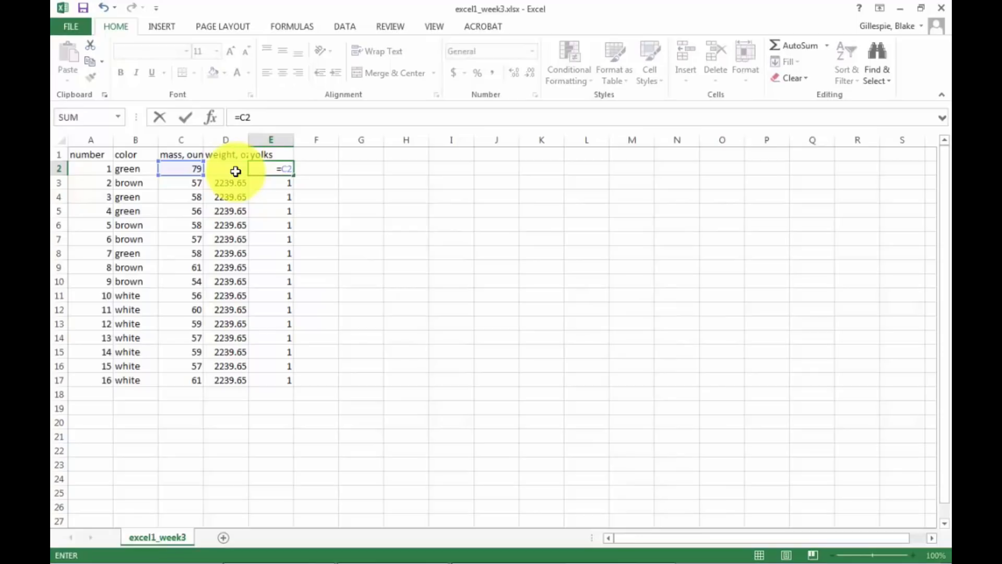
key("BackSpace")
key("BackSpace")
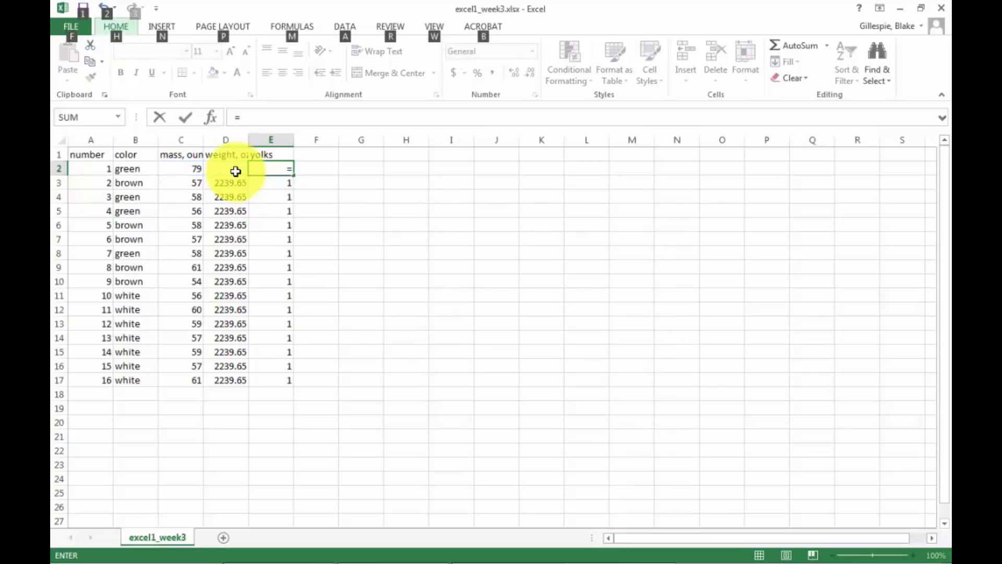
left_click(106, 7)
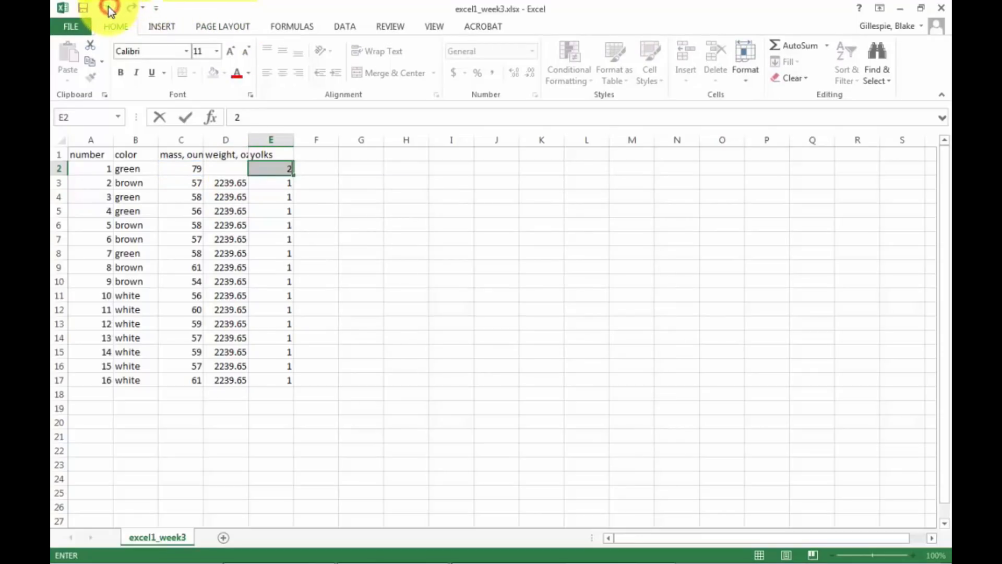
Enter the relative formula =C2*28.35 in cell D2.
left_click(228, 165)
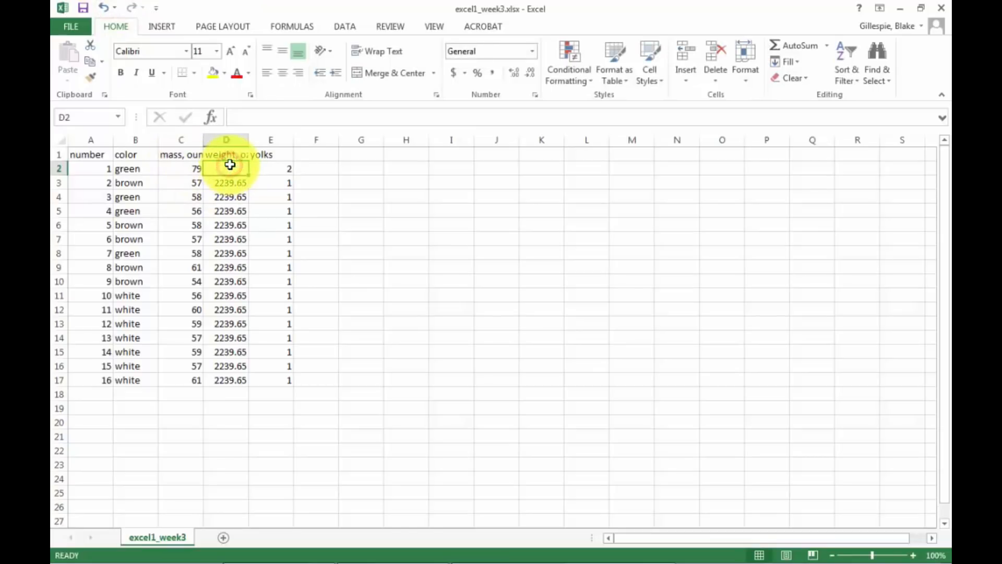
type("=CE")
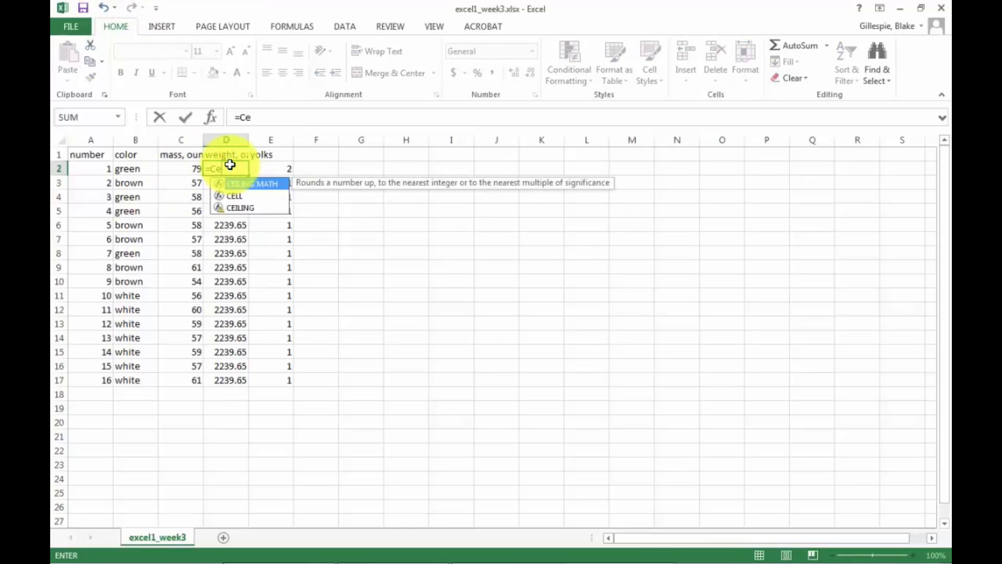
key("BackSpace")
type("2")
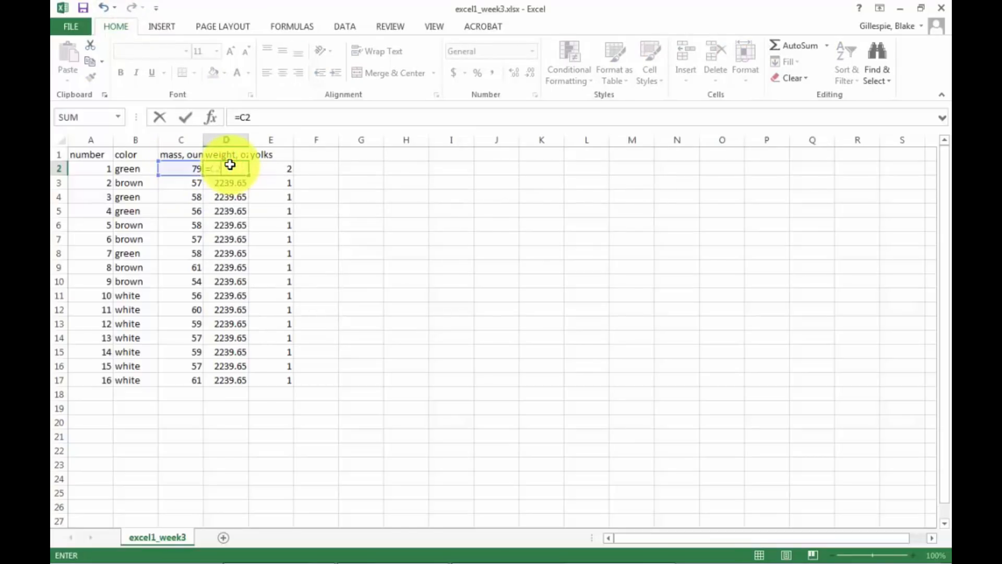
type("*28.35")
key("Return")
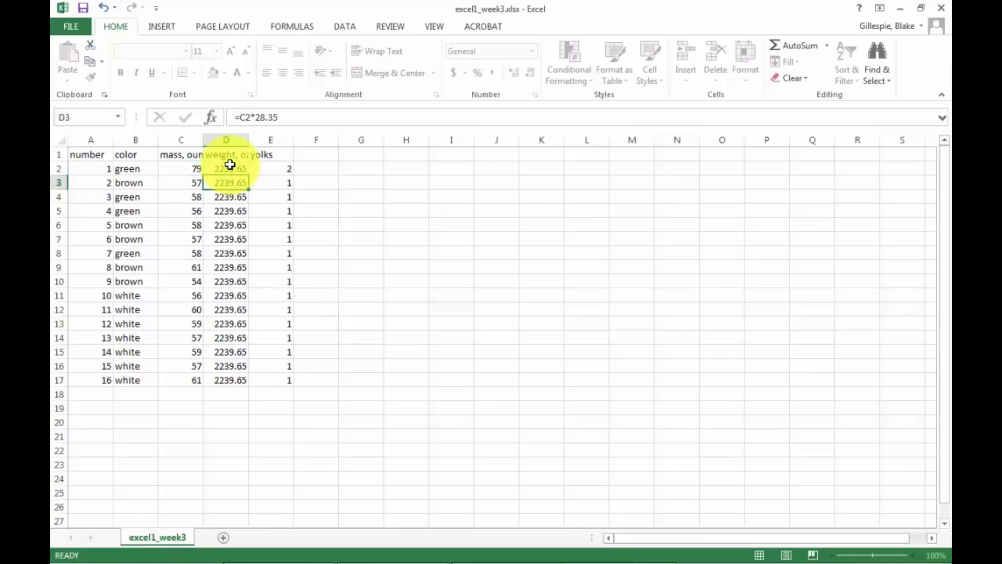
Fill the relative formula in D2 down through D17.
left_click(230, 168)
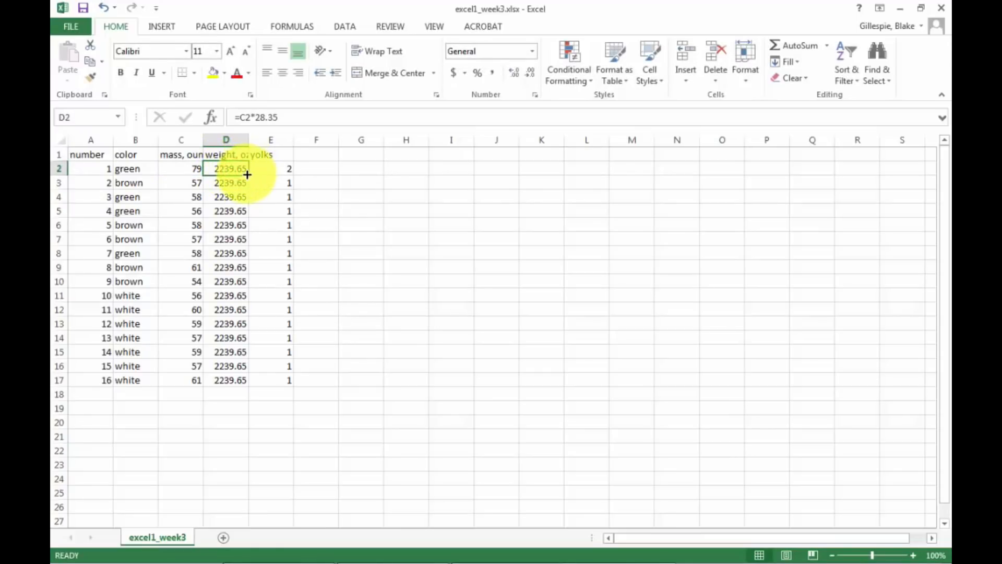
left_click_drag(245, 194, 249, 380)
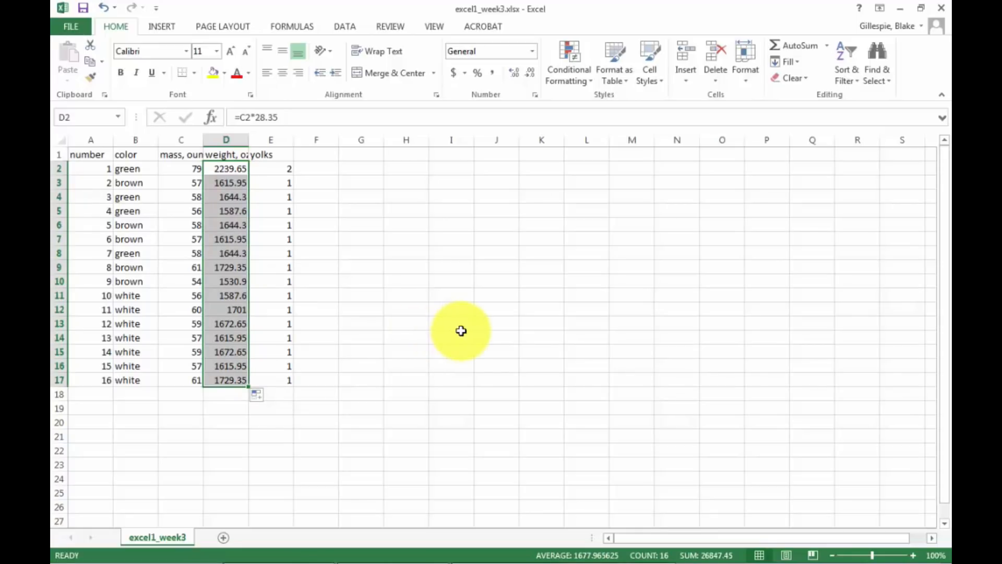
left_click(392, 393)
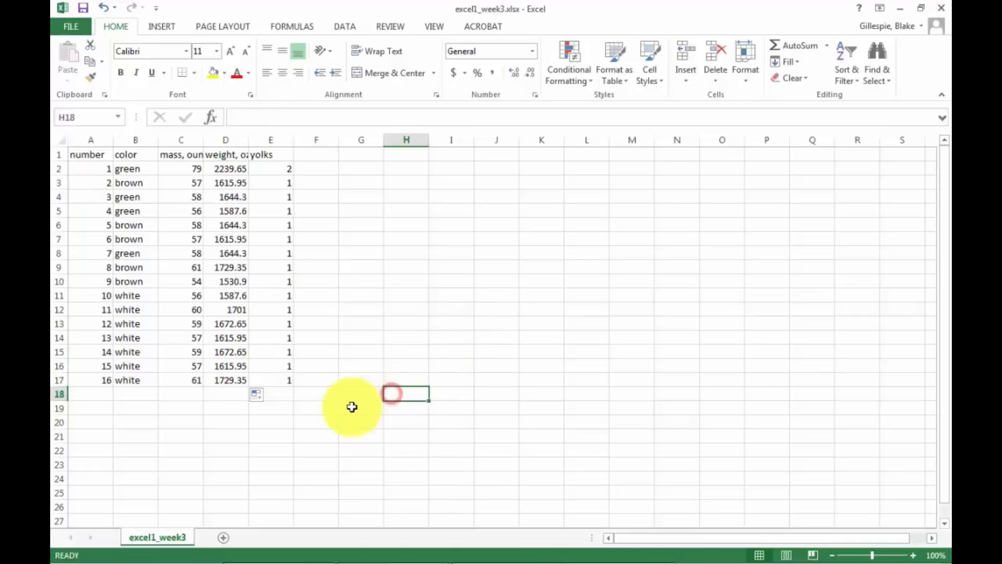
Examine the most recently used functions that can be inserted in cell D19, without choosing one.
left_click(234, 405)
left_click(209, 118)
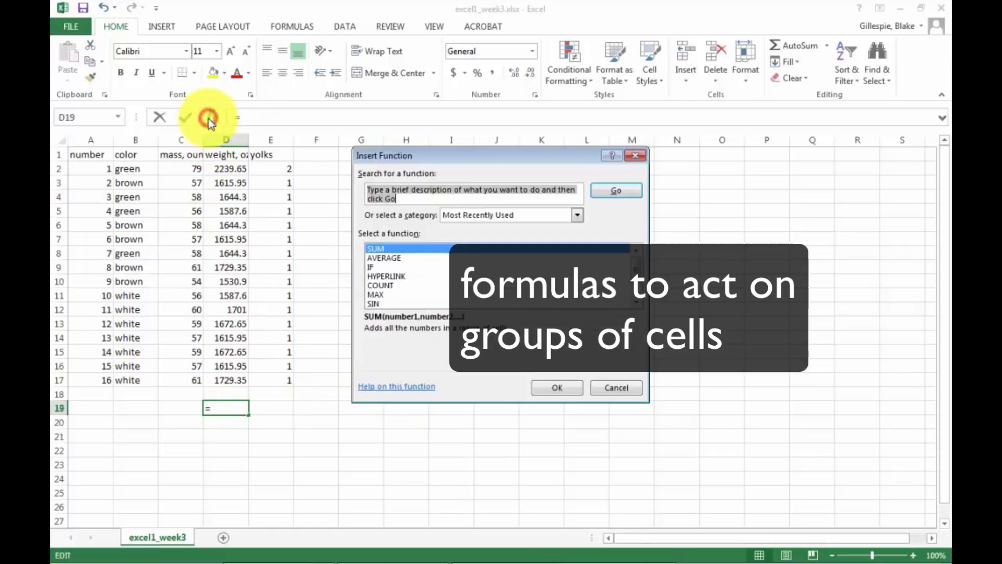
scroll(417, 279, "down", 1)
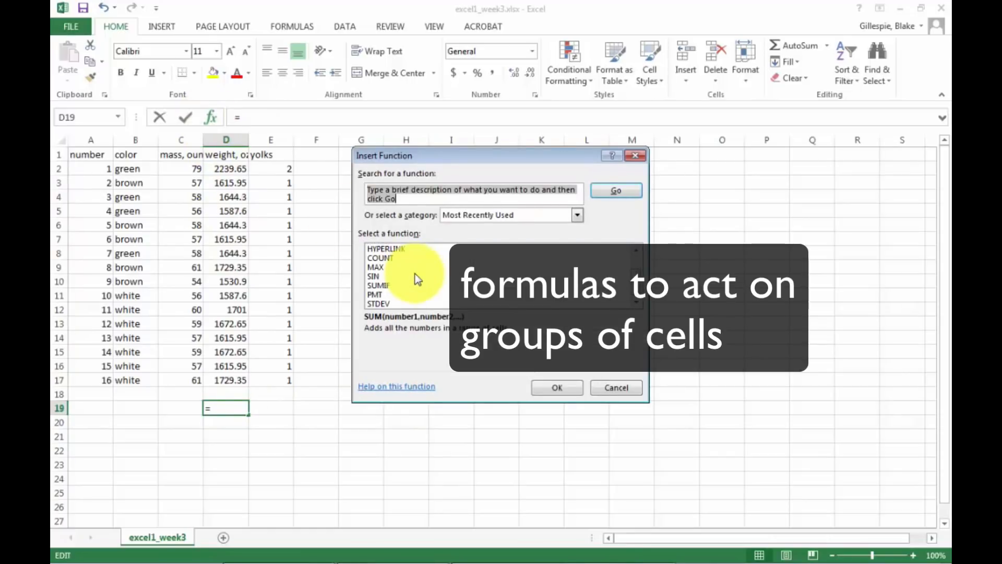
mouse_move(635, 280)
left_mouse_down()
mouse_move(634, 269)
mouse_move(638, 294)
left_mouse_up()
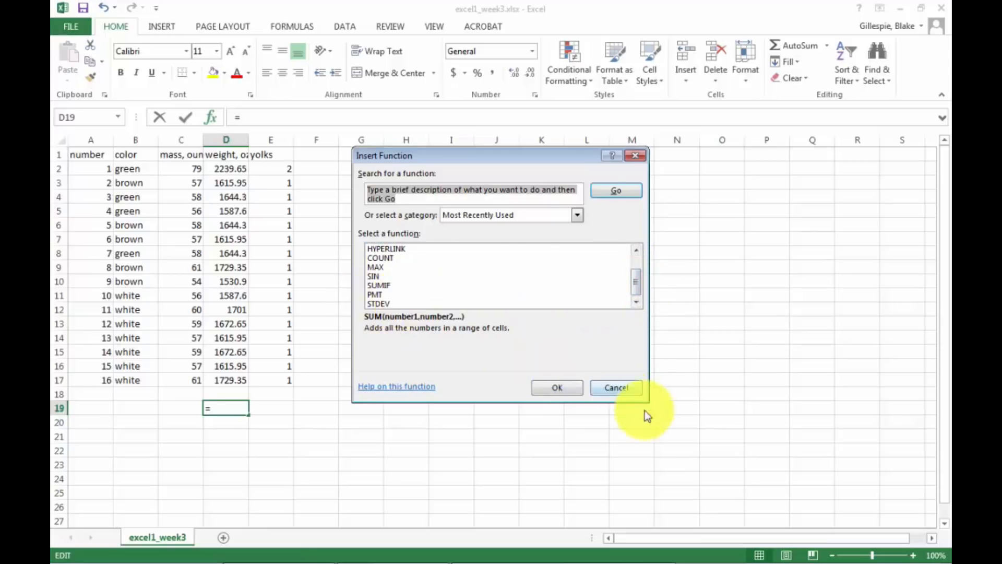
left_click(616, 388)
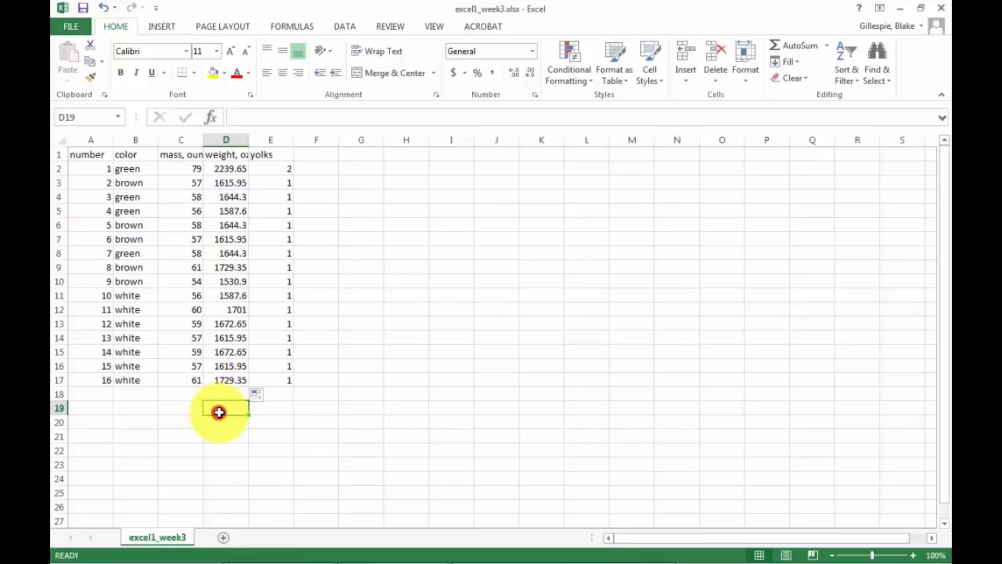
Calculate the standard deviation of the weight values in D19 with the formula =STDEV(D2:D17).
type("=ST")
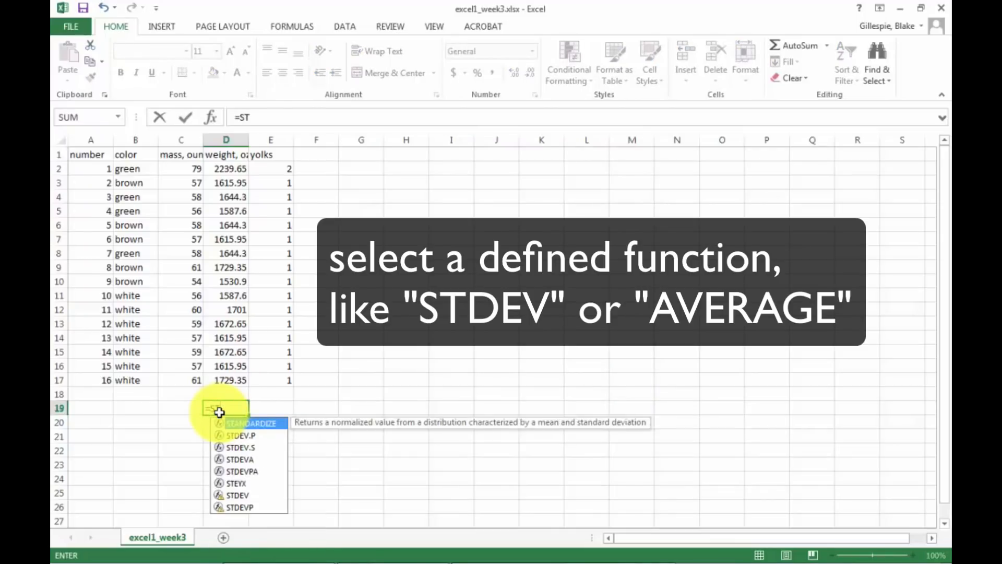
type("DeV")
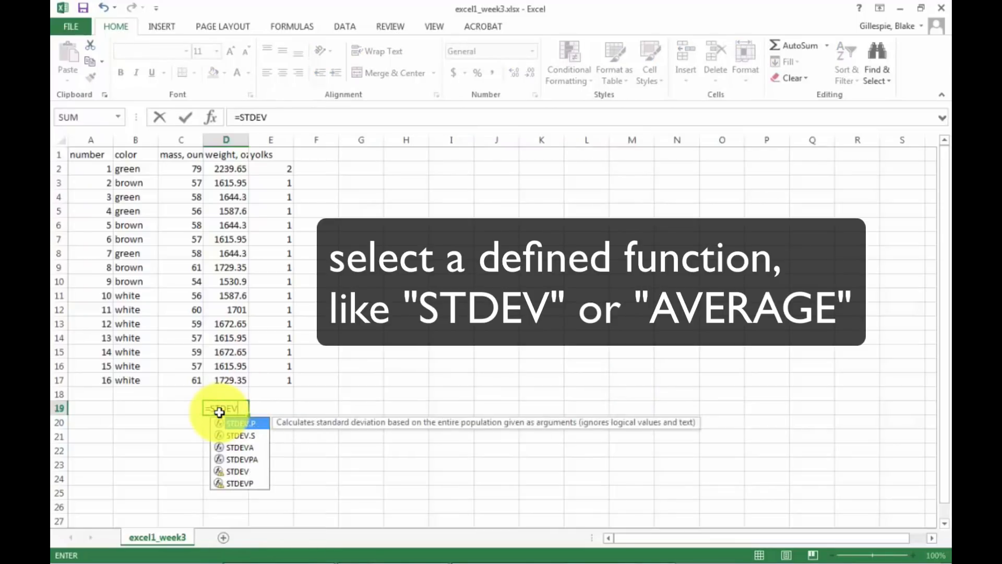
type("(")
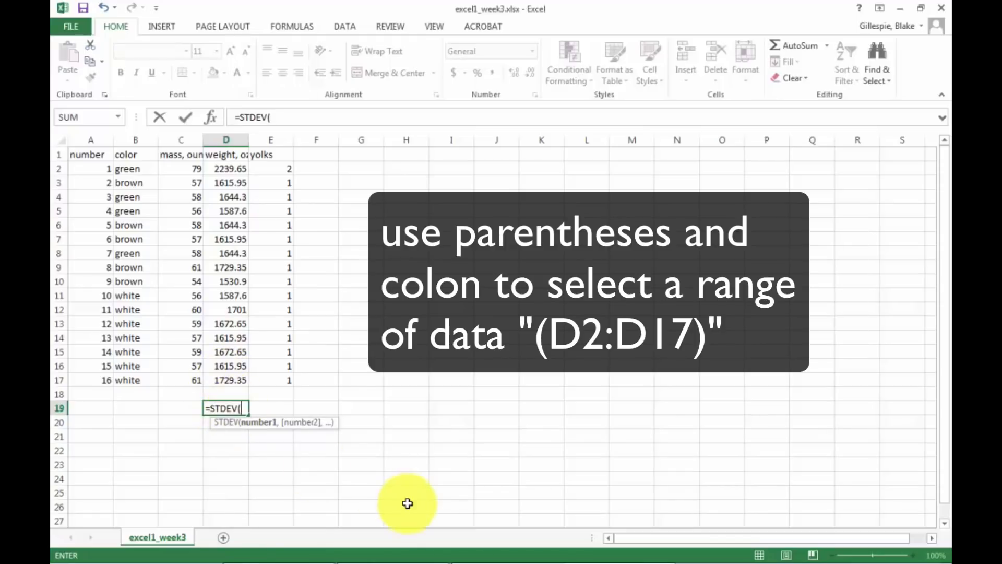
type("D")
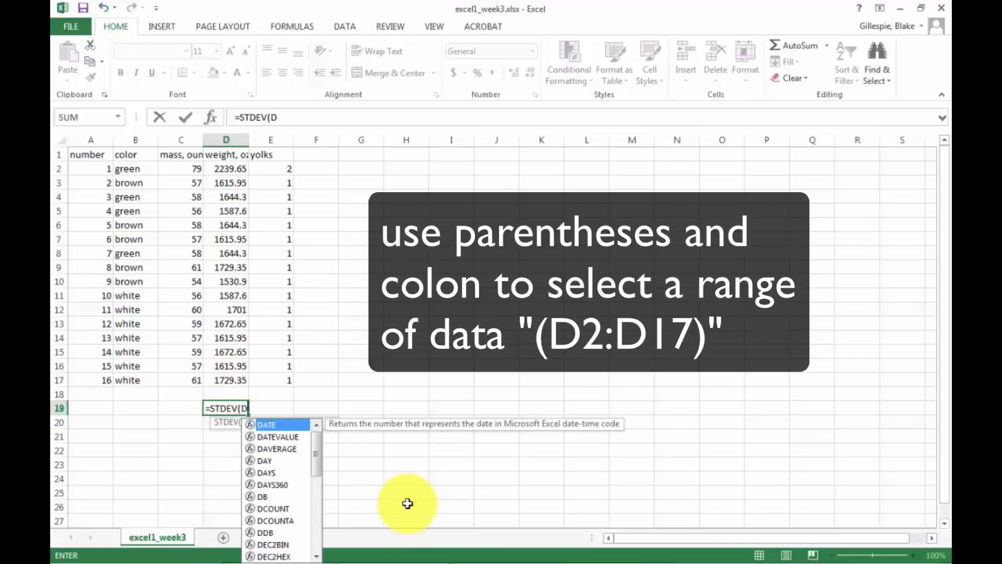
type("2")
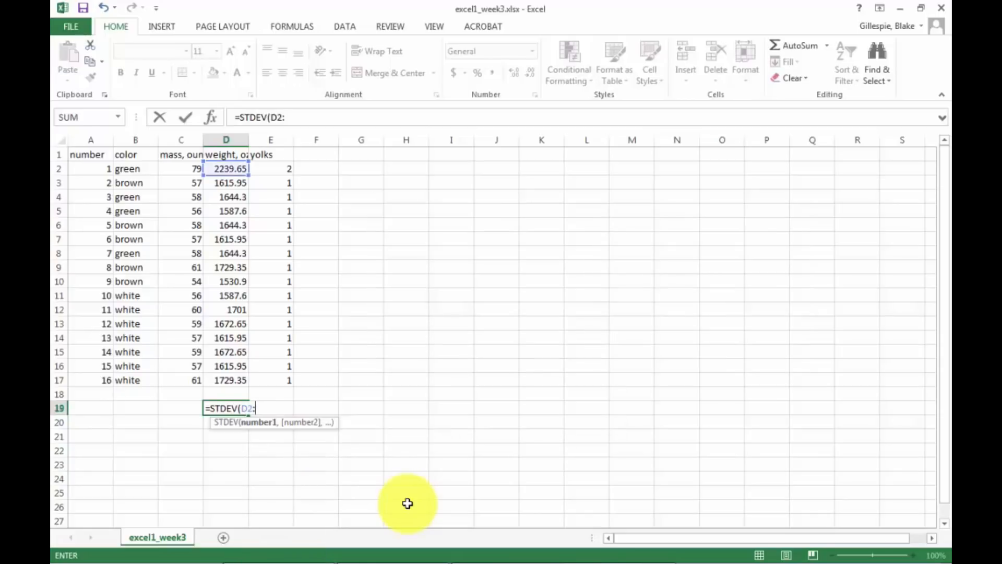
type(":C")
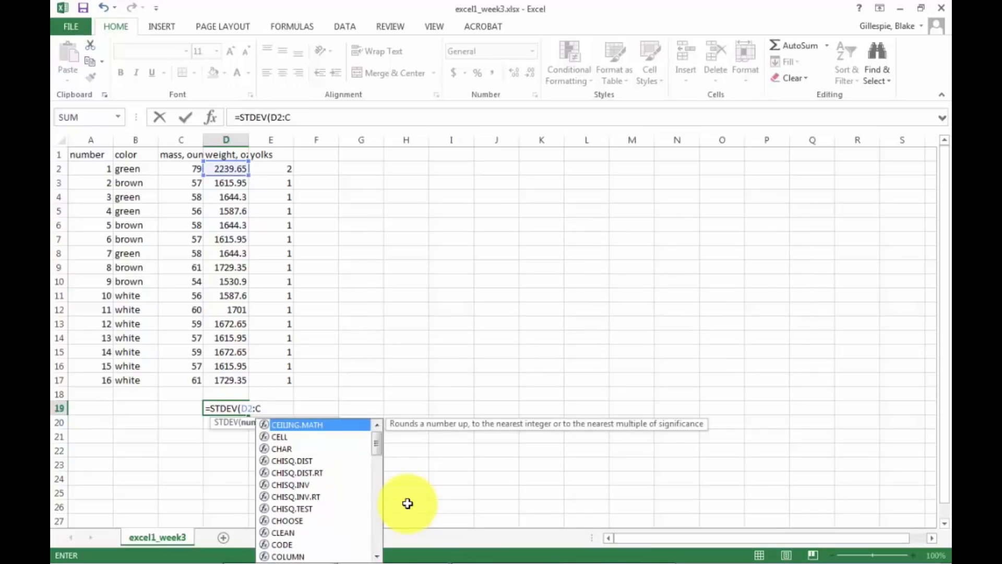
key("BackSpace")
type("D17")
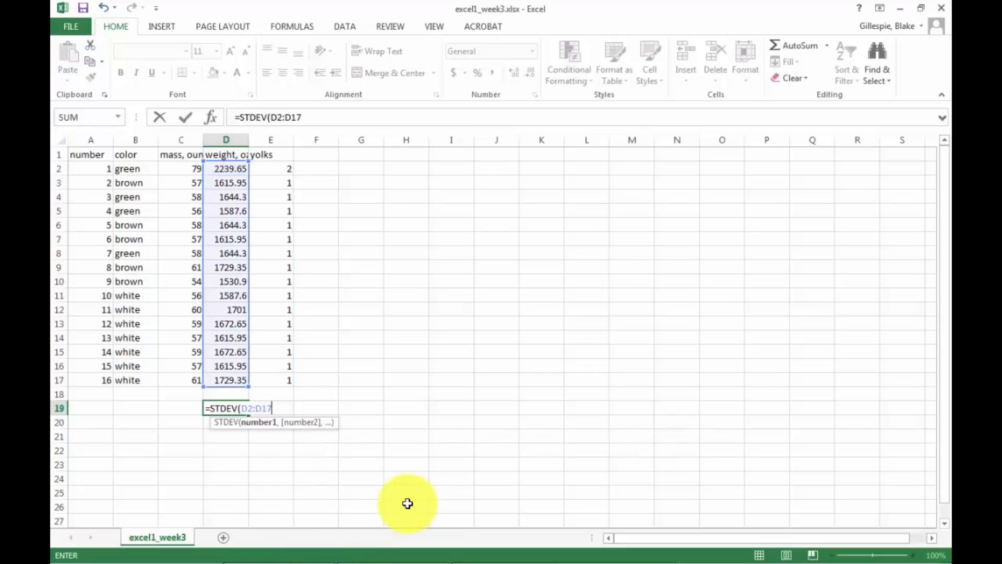
type(")")
key("Return")
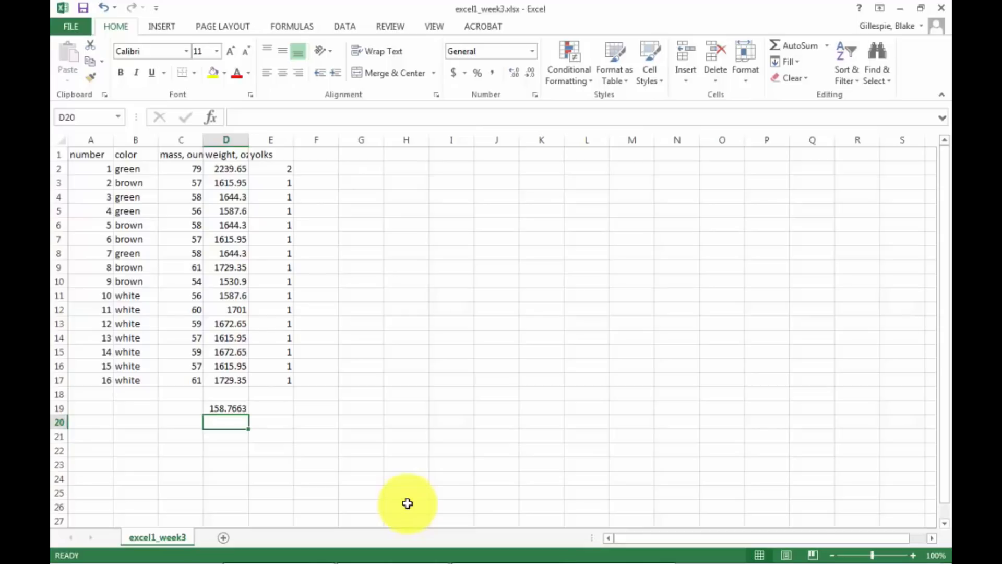
Calculate the average of the weight values in cell D20 with the formula =AVERAGE(D2:D17).
type("A")
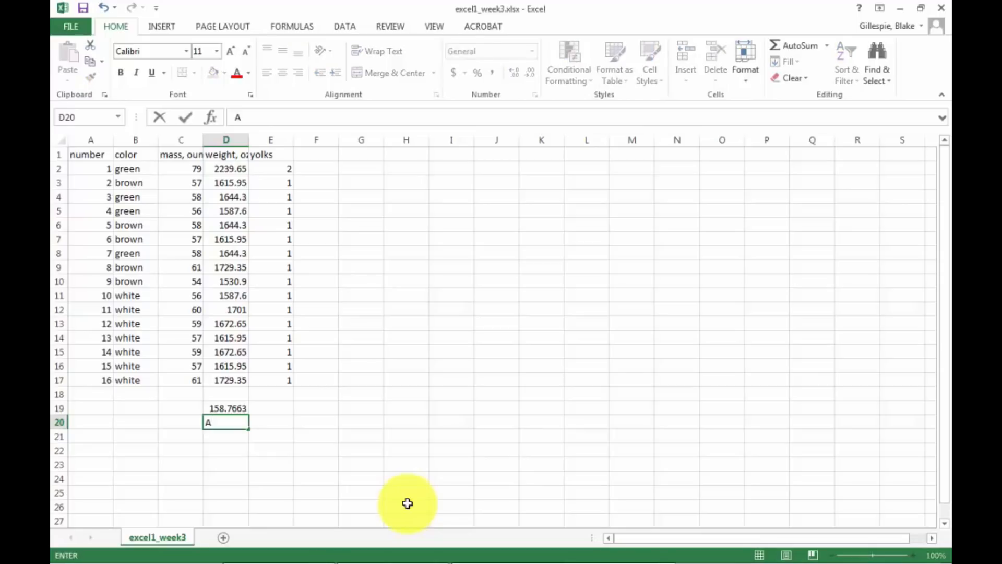
type("=AVERAG")
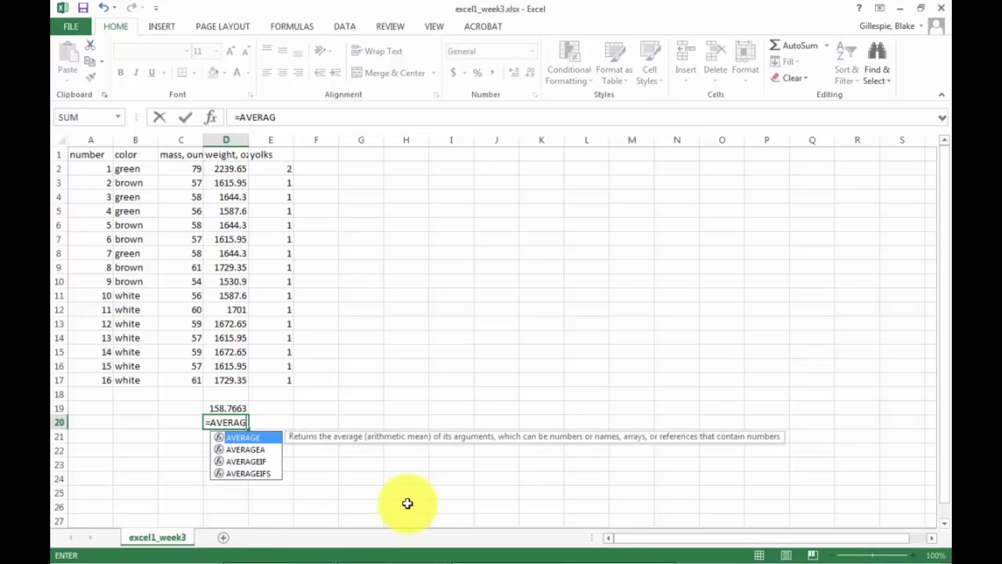
type("E(")
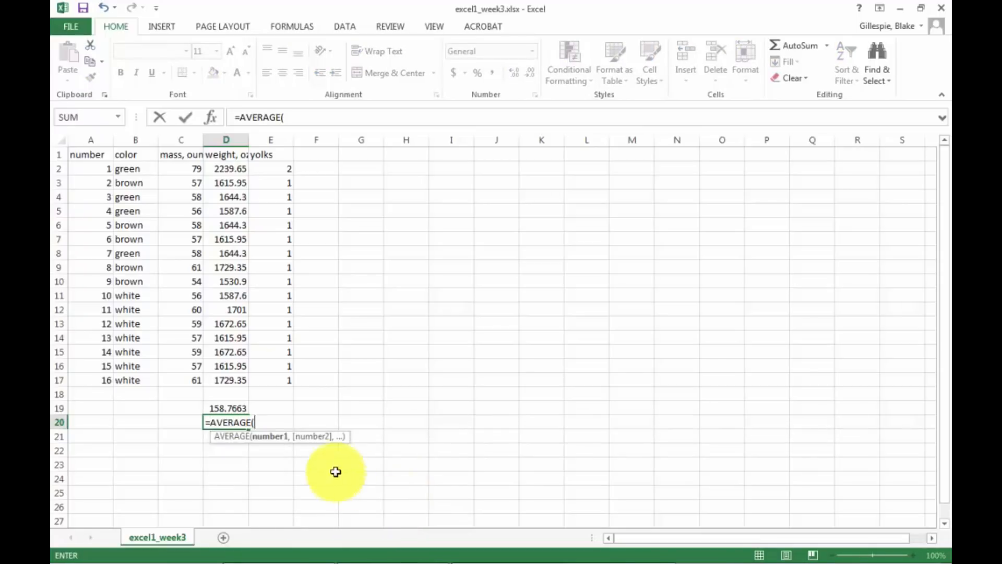
left_click_drag(227, 379, 224, 167)
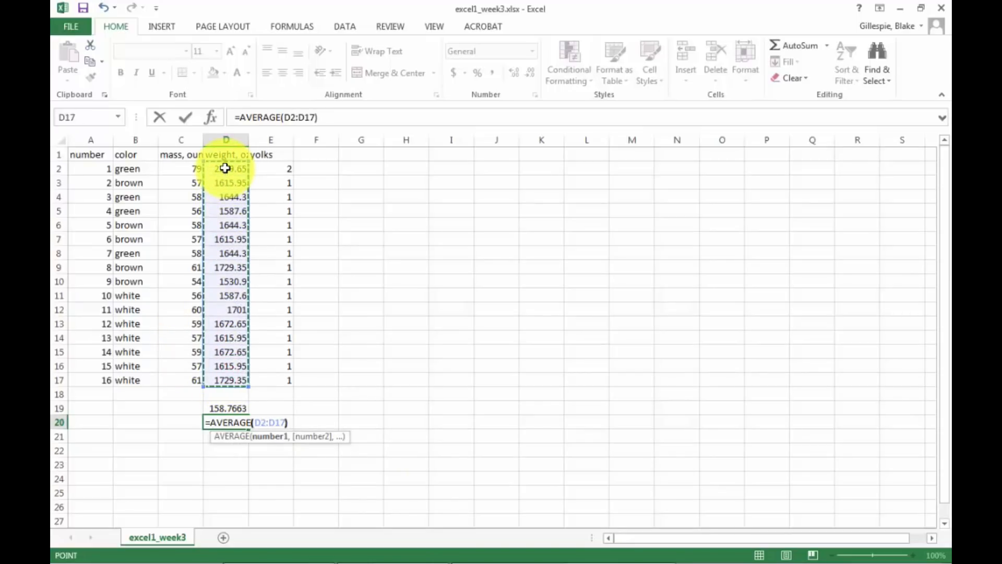
key("Return")
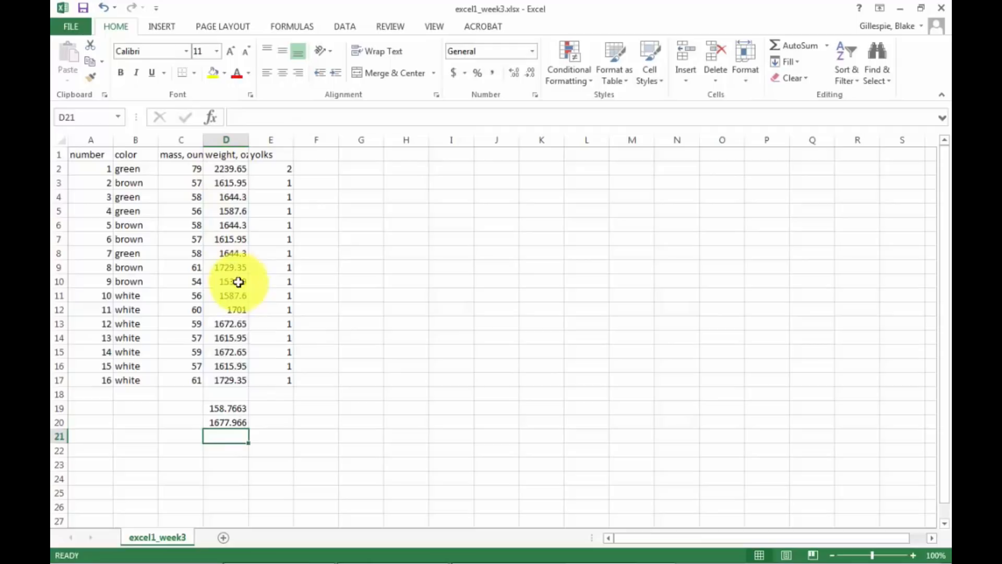
Label the two calculated results by entering STDEV in cell C19 and AVERAGE in cell C20.
left_click(180, 407)
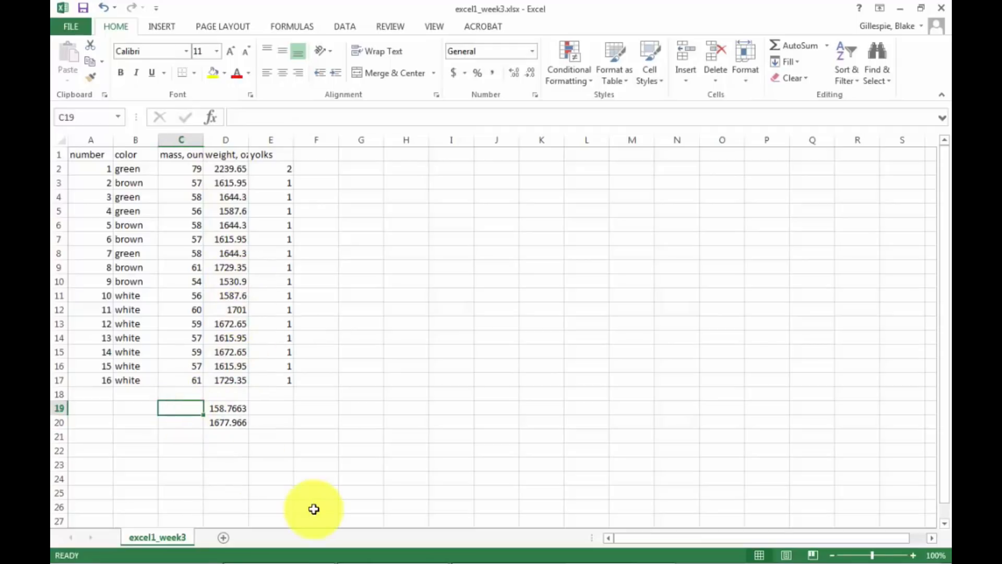
type("STDEV")
key("Return")
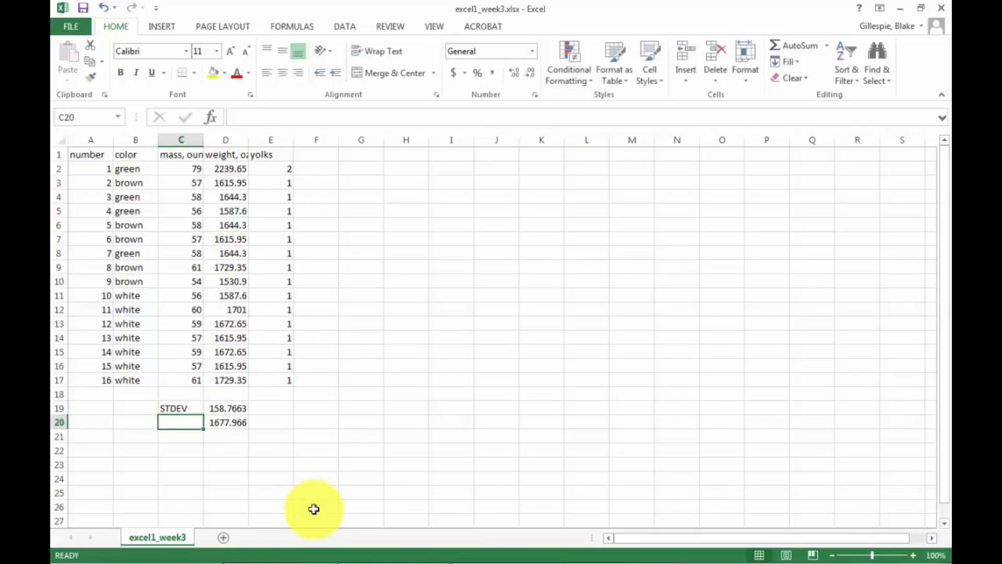
type("AVERAGE")
key("Return")
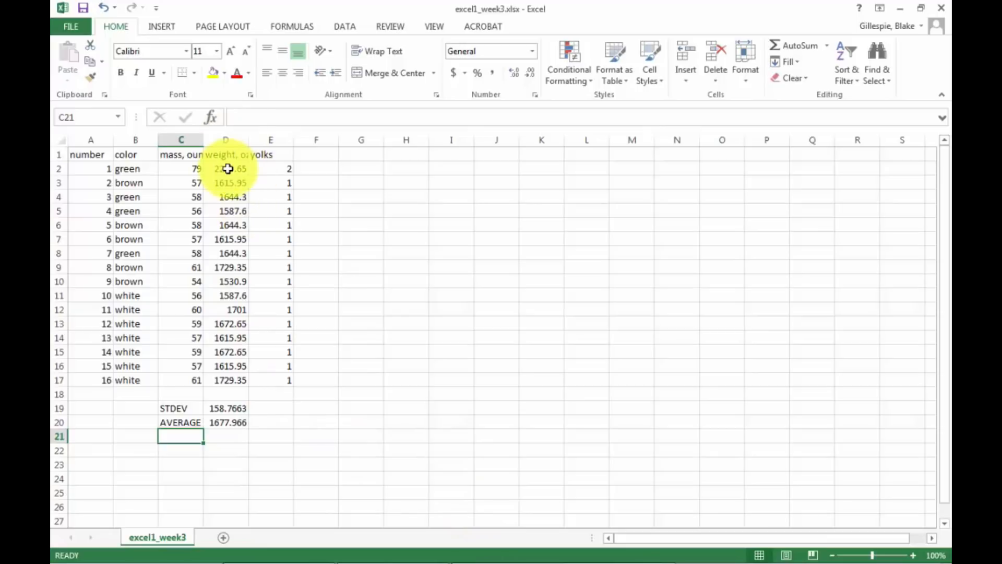
Format cells D2 through D20 with the Number category and 0 decimal places.
left_click_drag(228, 169, 215, 423)
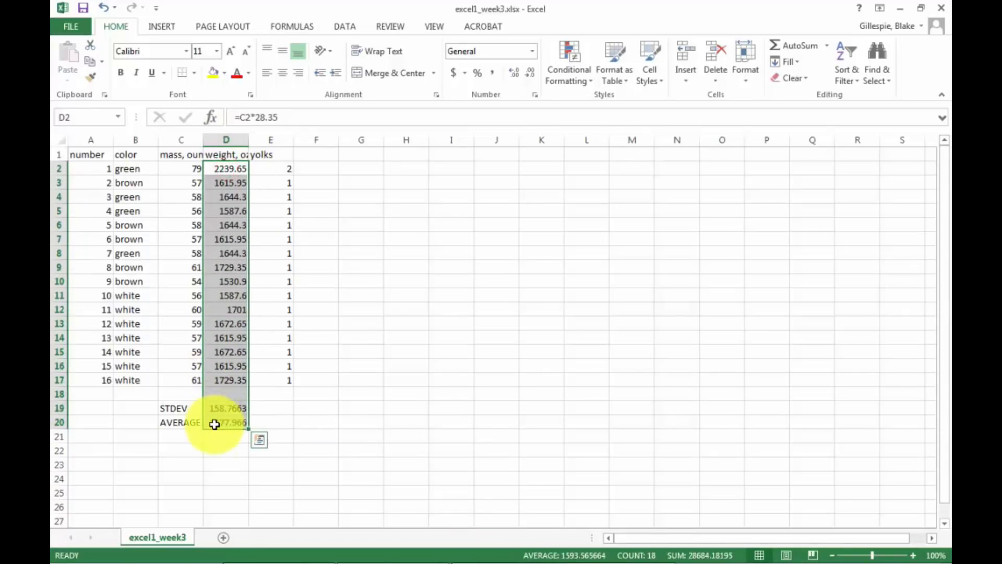
right_click(230, 171)
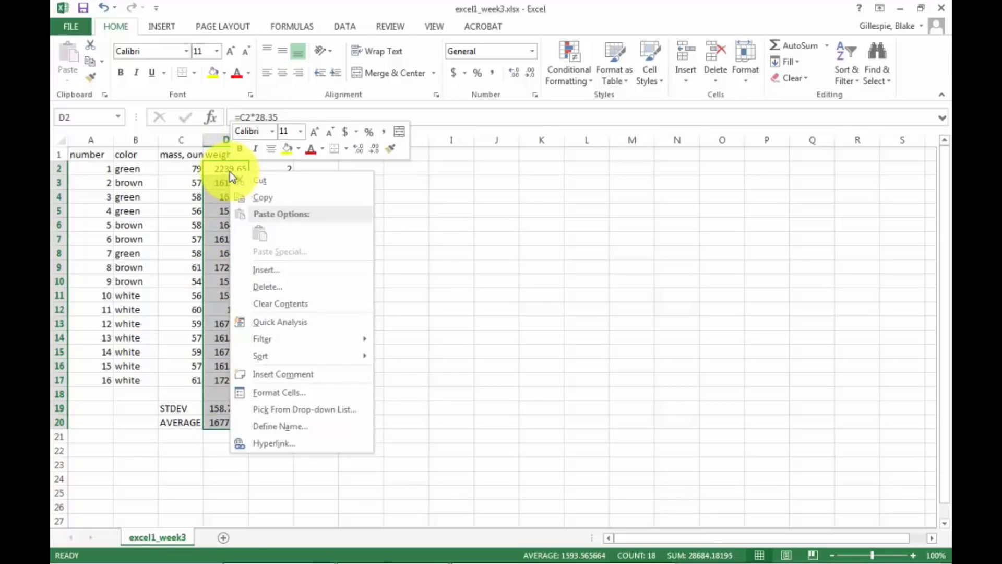
left_click(259, 396)
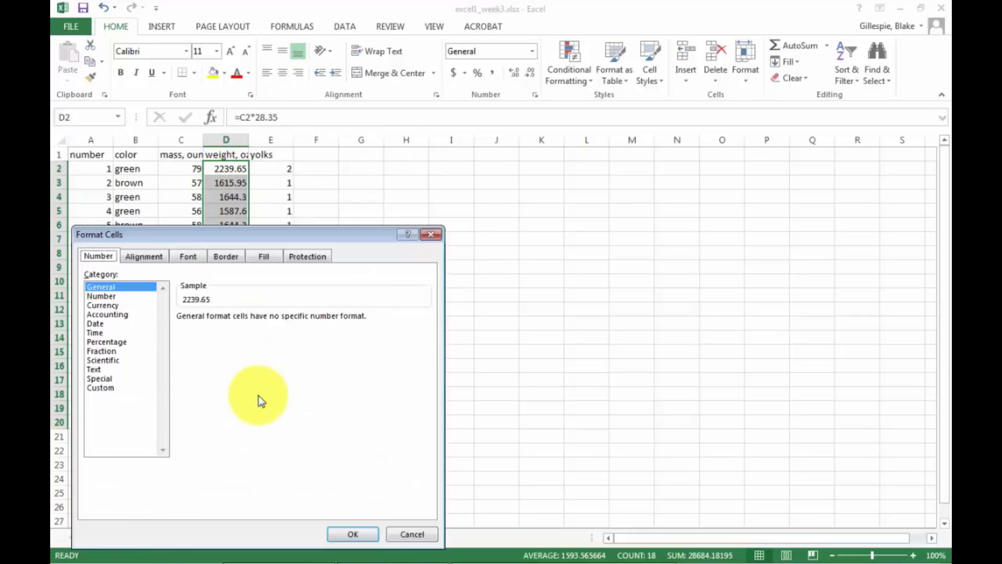
left_click(117, 297)
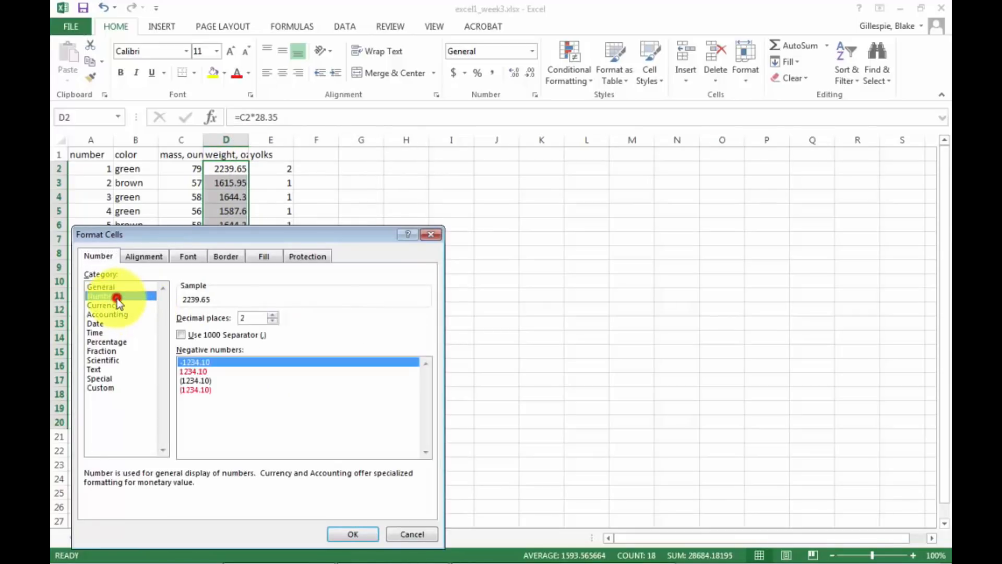
left_click(271, 323)
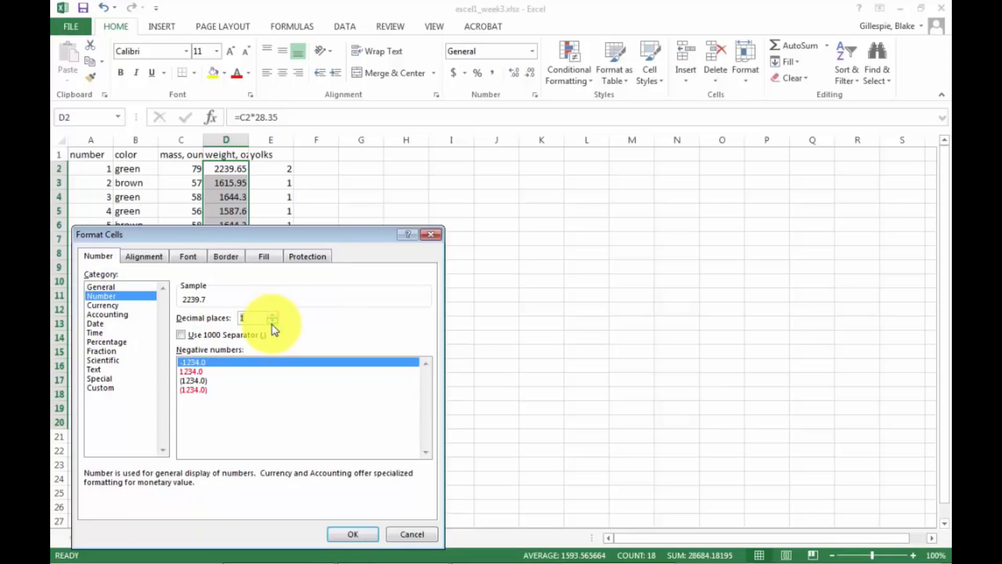
left_click(271, 323)
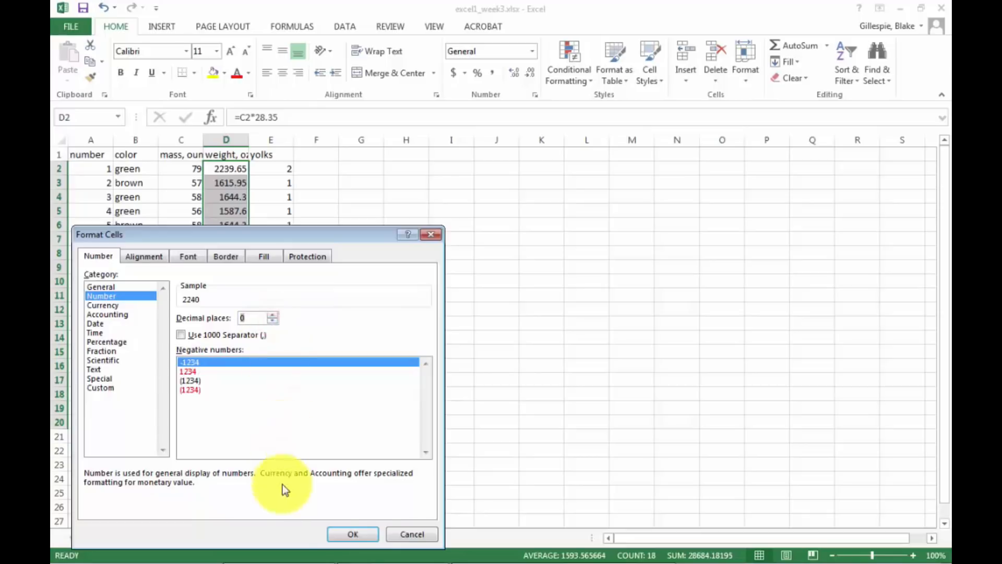
left_click(340, 537)
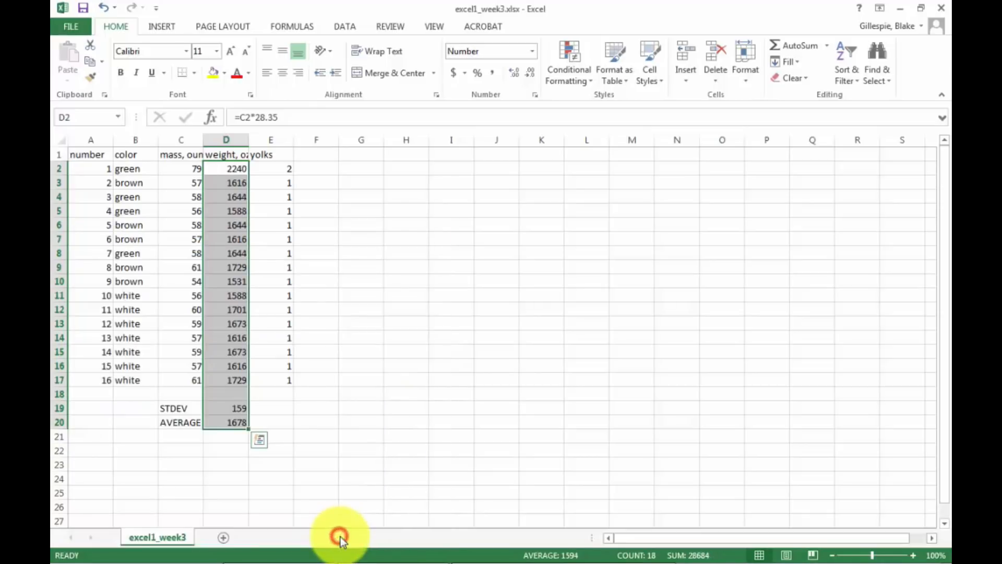
left_click(383, 485)
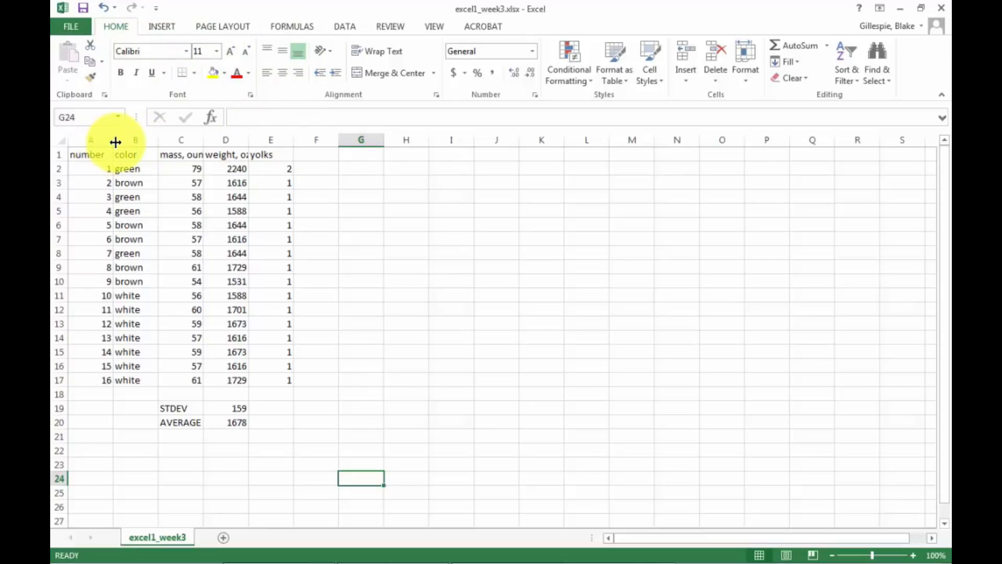
Widen columns C and D to fit their full headings and make the header cells A1:E1 bold.
left_click_drag(203, 140, 295, 141)
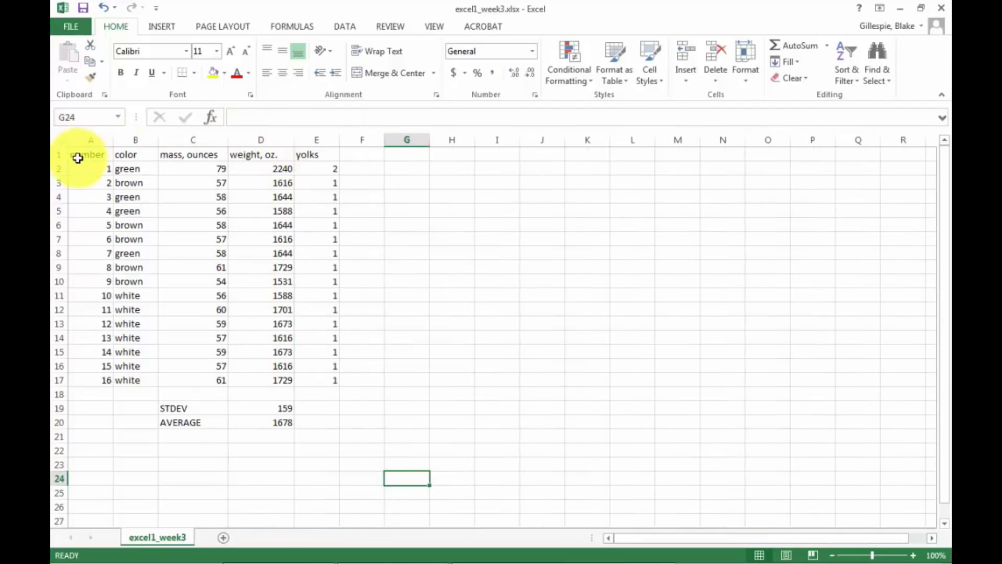
left_click_drag(76, 157, 320, 159)
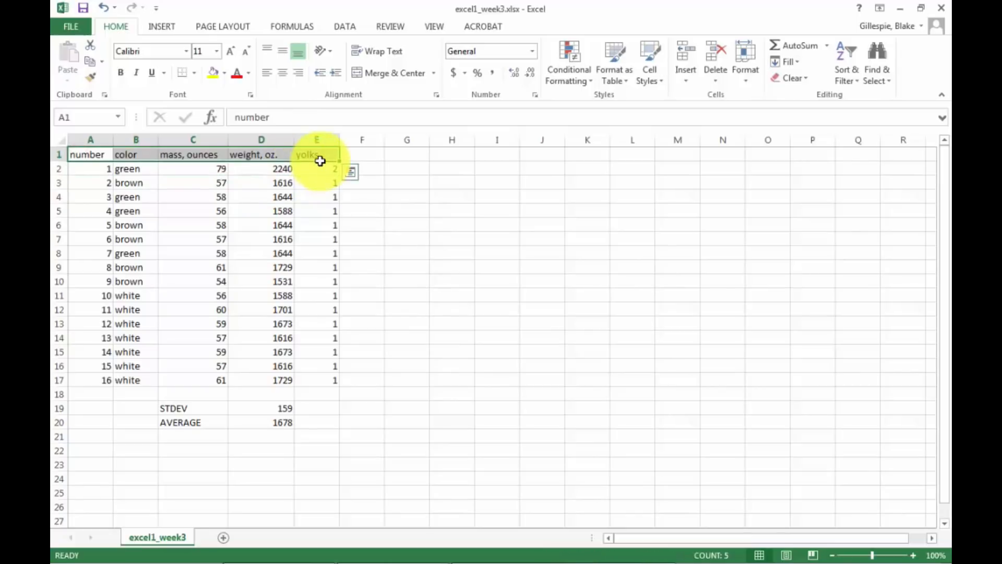
left_click(120, 73)
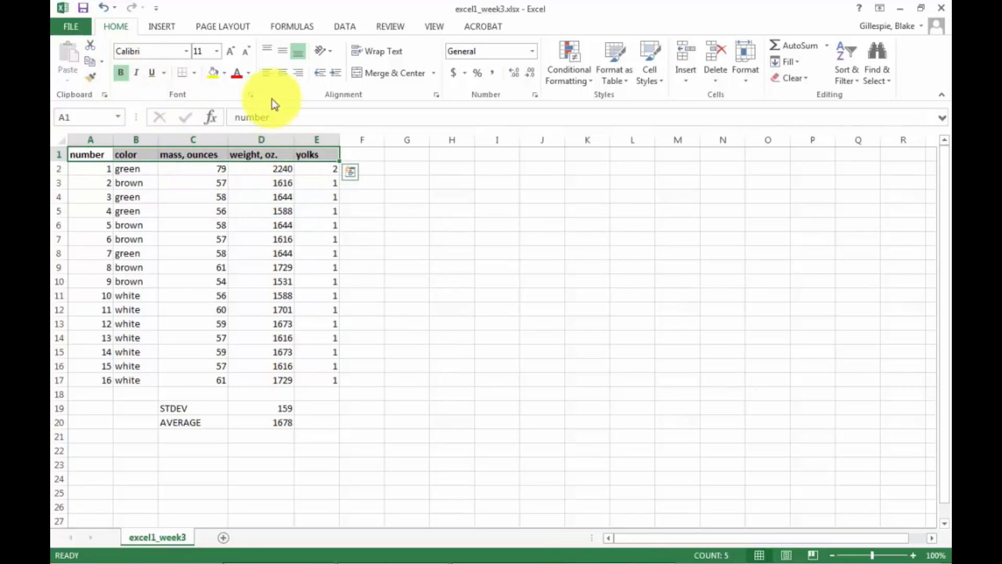
Apply a Thick Bottom Border to the header cells A1:E1.
left_click(182, 76)
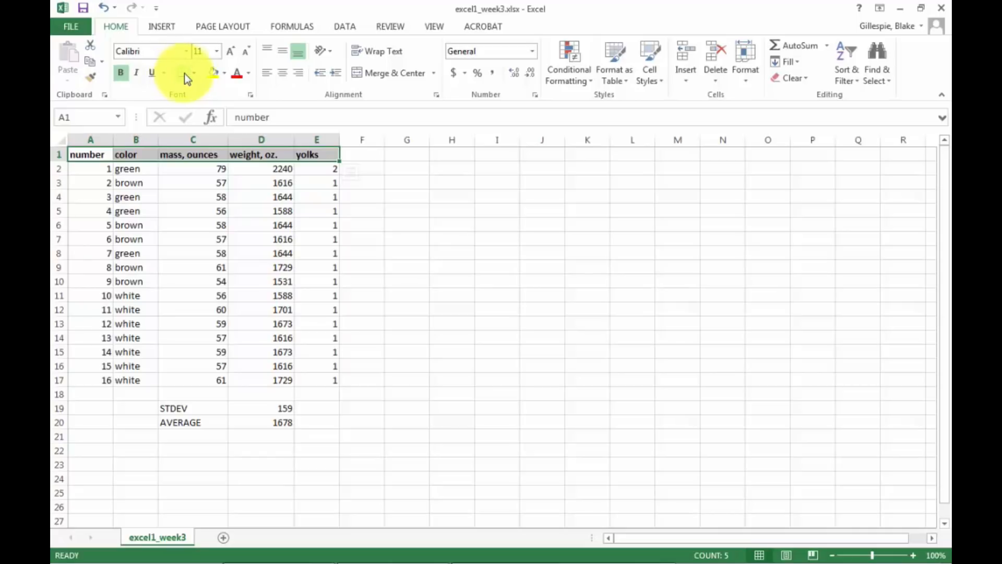
left_click(194, 74)
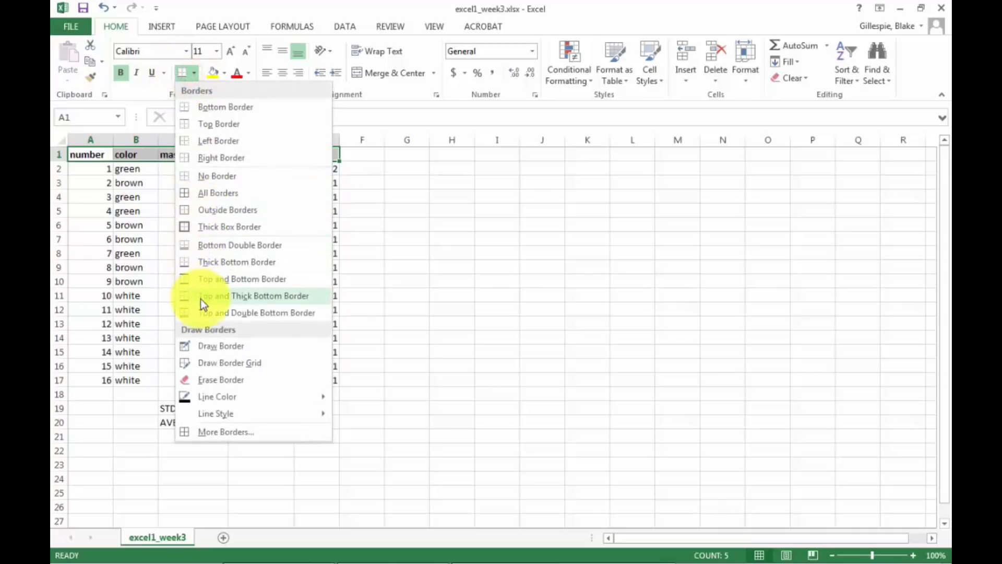
left_click(208, 268)
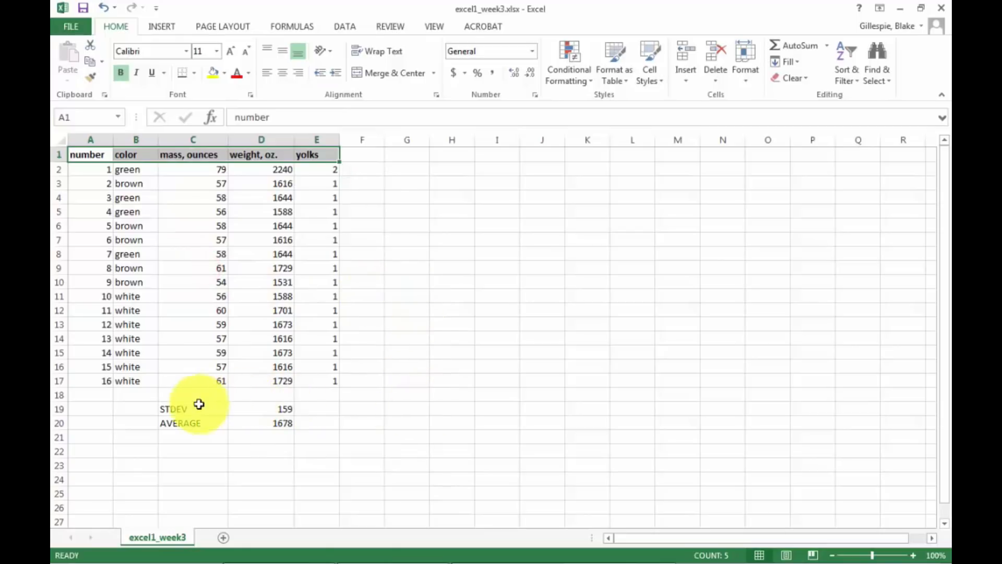
Apply a Thick Box Border around the STDEV and AVERAGE cells C19:D20 and make their contents bold.
left_click_drag(172, 407, 253, 423)
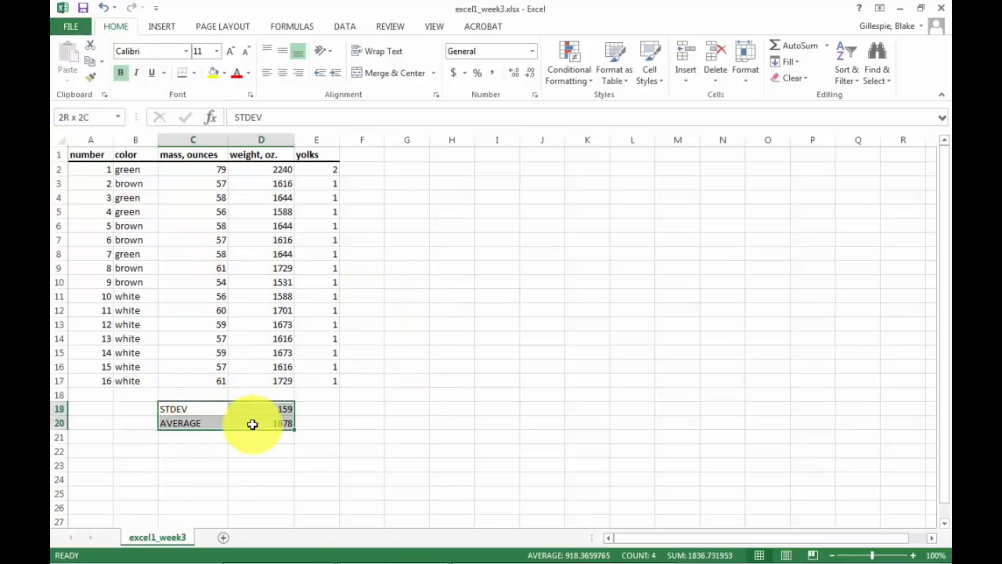
left_click(193, 73)
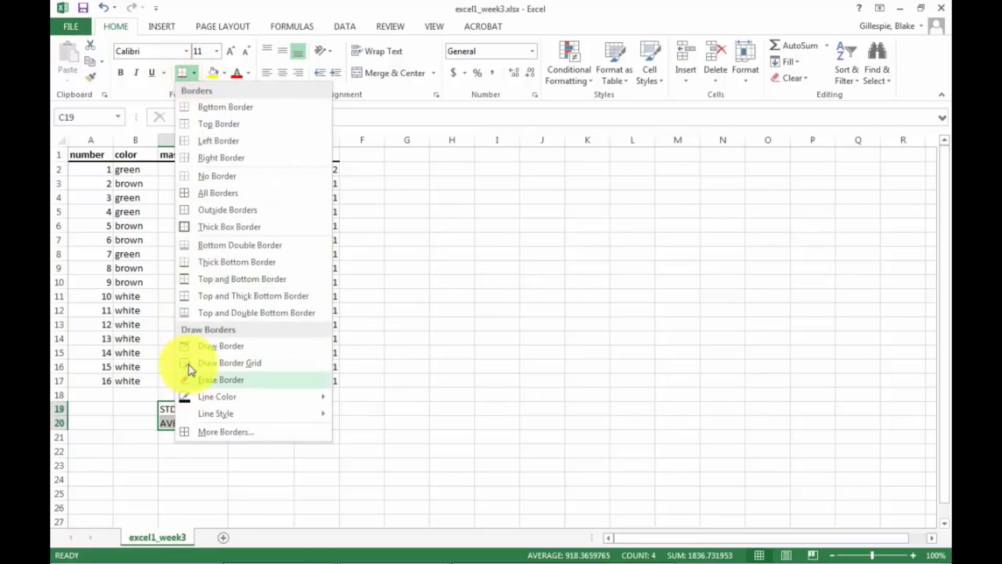
left_click(201, 230)
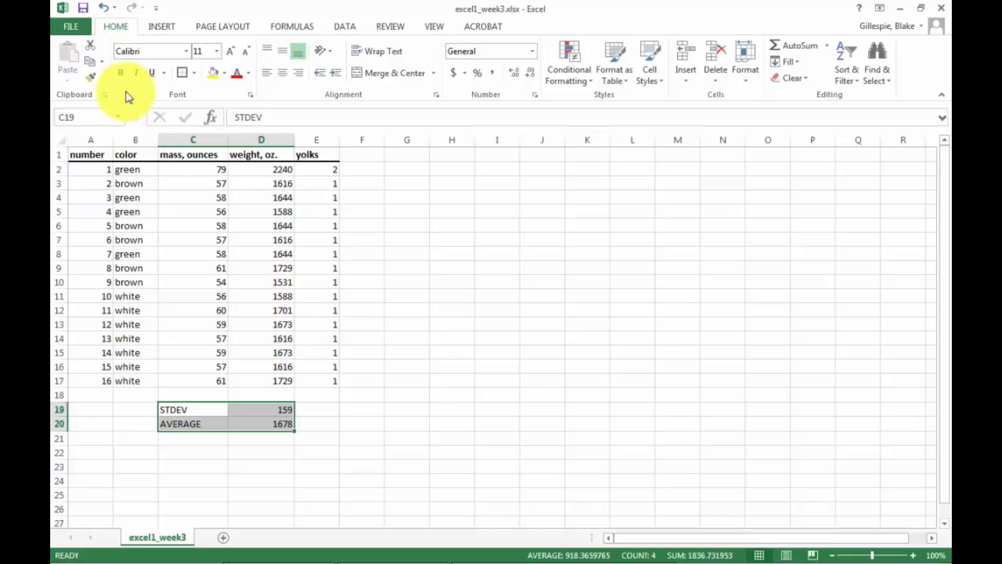
left_click(120, 76)
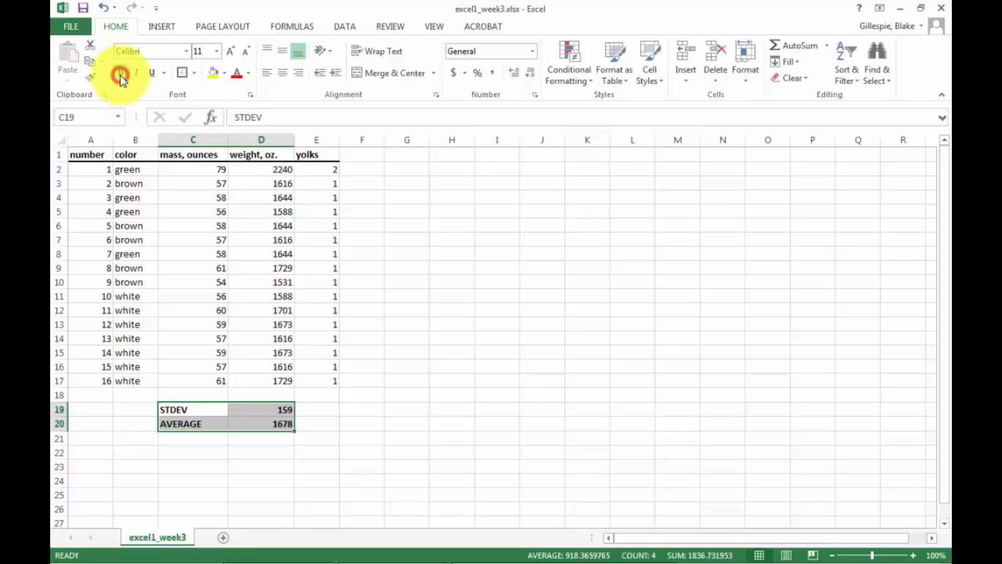
Fill the STDEV and AVERAGE cells C19:D20 with the standard yellow color.
left_click(221, 78)
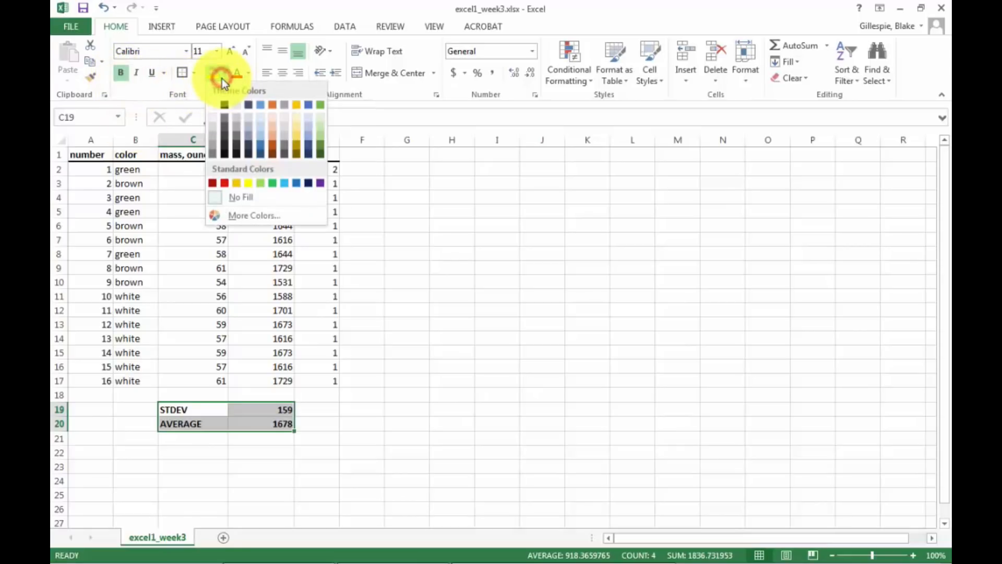
left_click(243, 183)
left_click(461, 468)
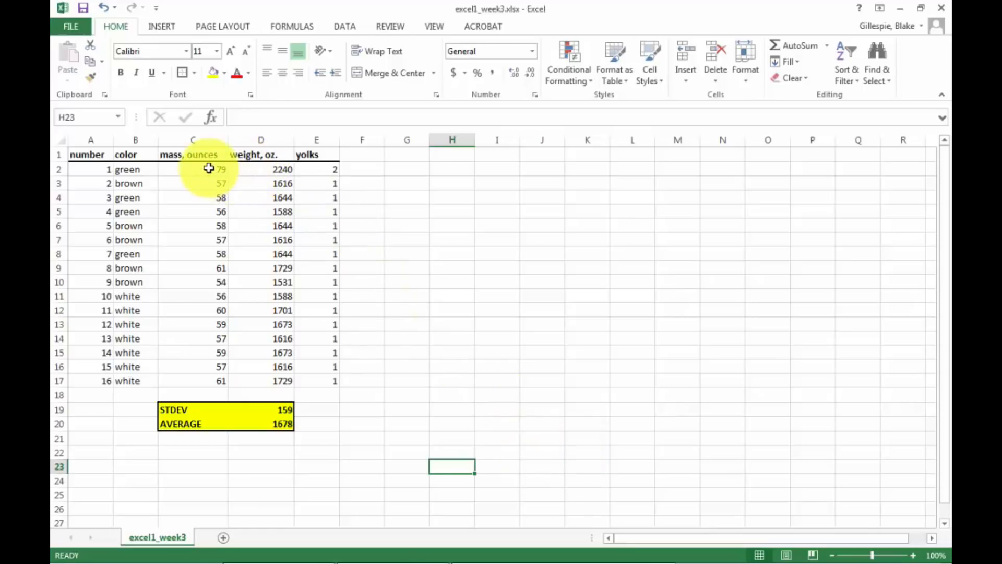
Start a Descriptive Statistics analysis with the mass values C2:C17 as its input range.
left_click_drag(209, 167, 190, 385)
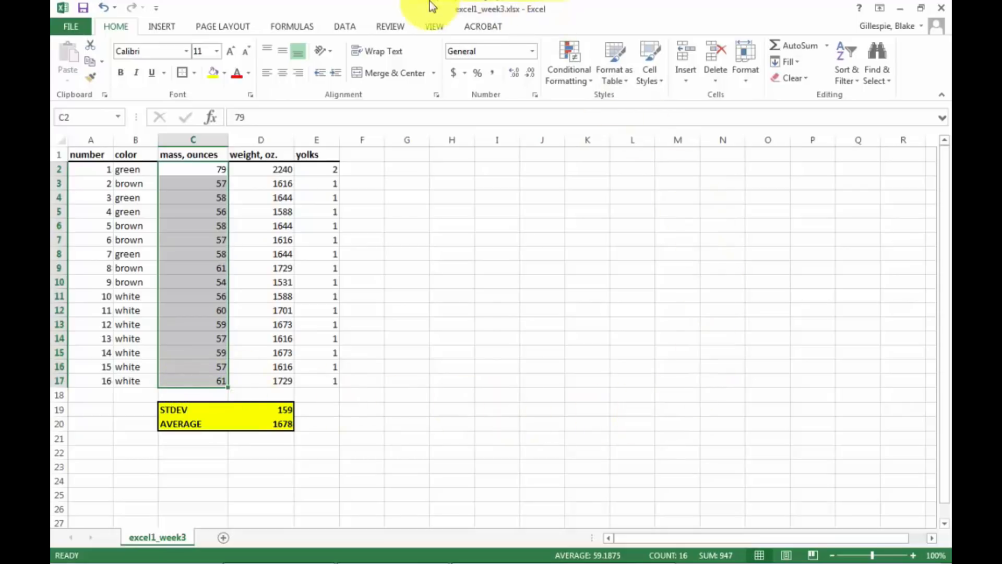
left_click(341, 27)
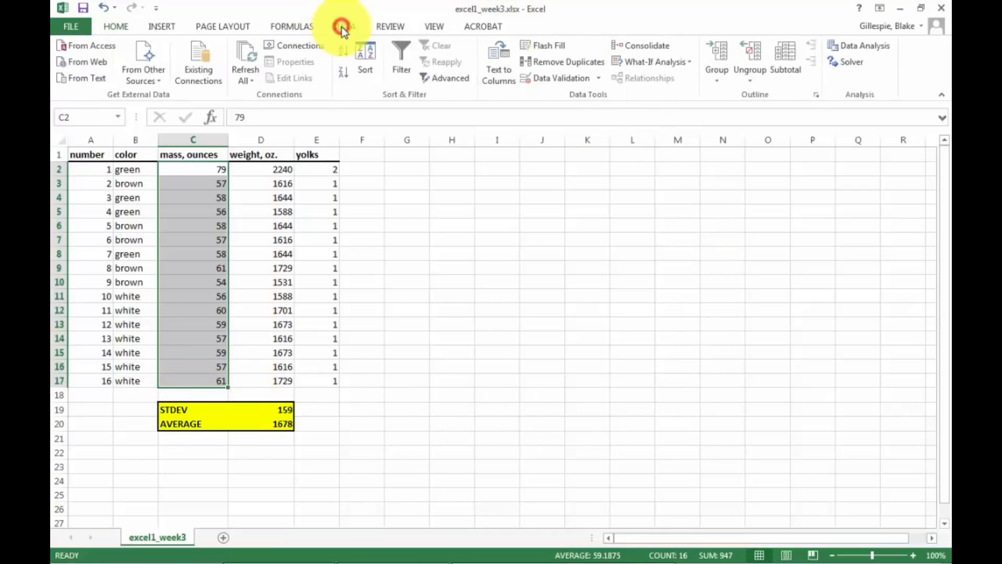
left_click(854, 47)
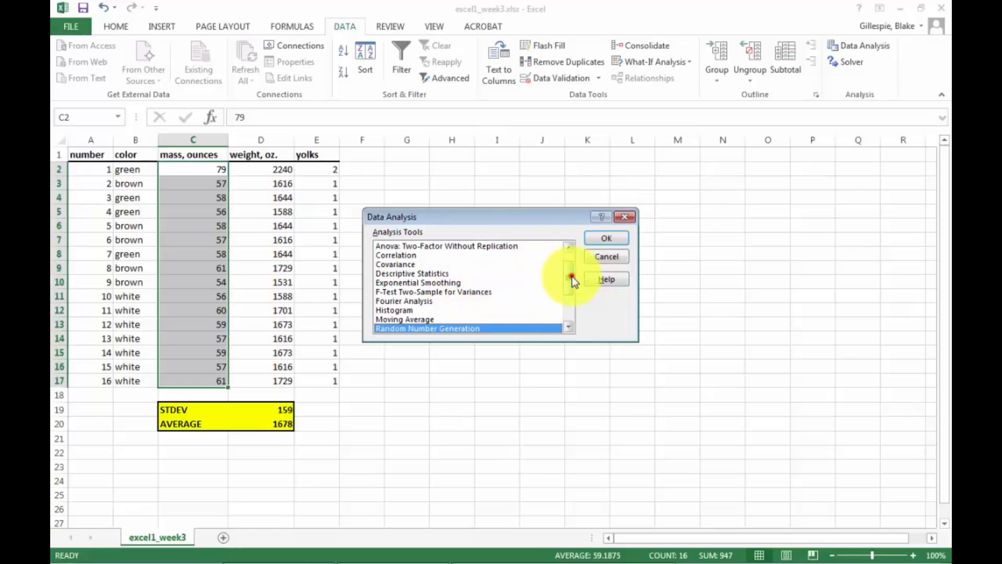
left_click_drag(572, 277, 574, 262)
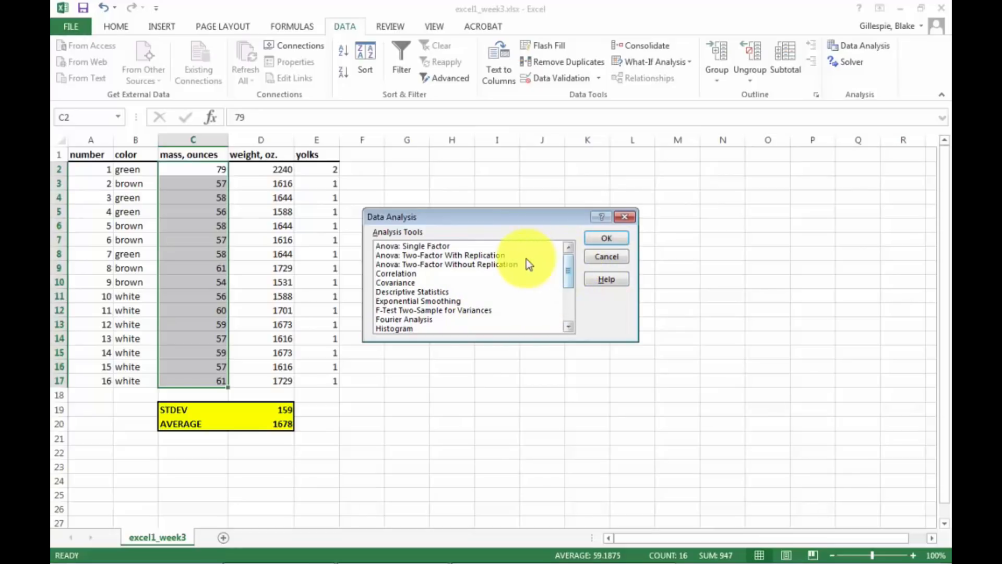
left_click(427, 292)
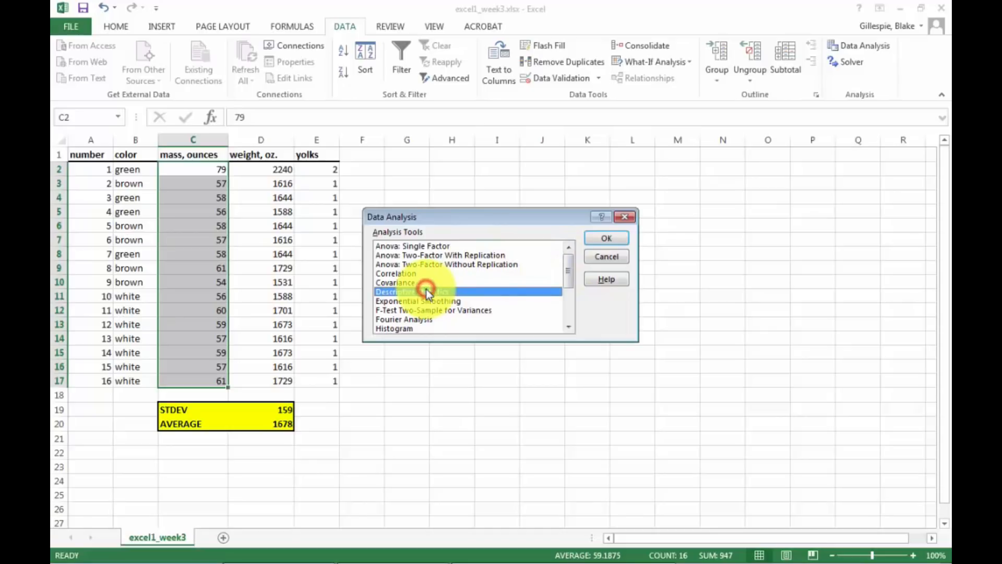
left_click(608, 239)
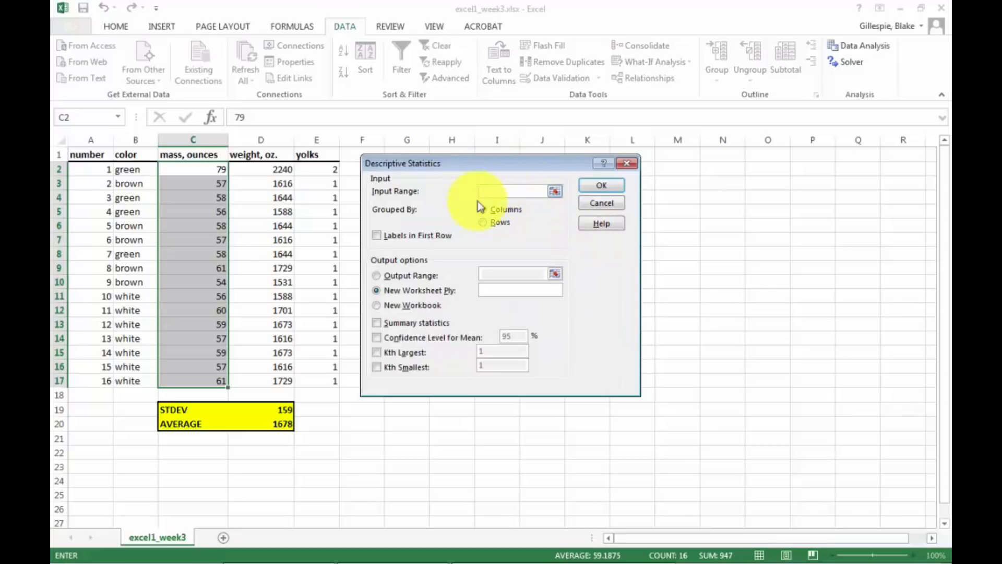
left_click(555, 191)
left_click_drag(215, 168, 193, 380)
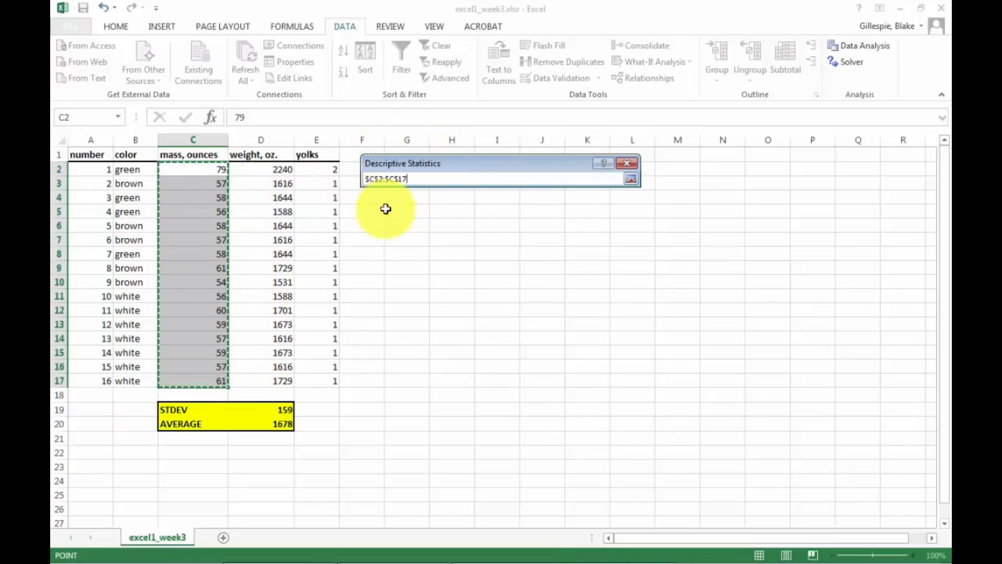
left_click(632, 180)
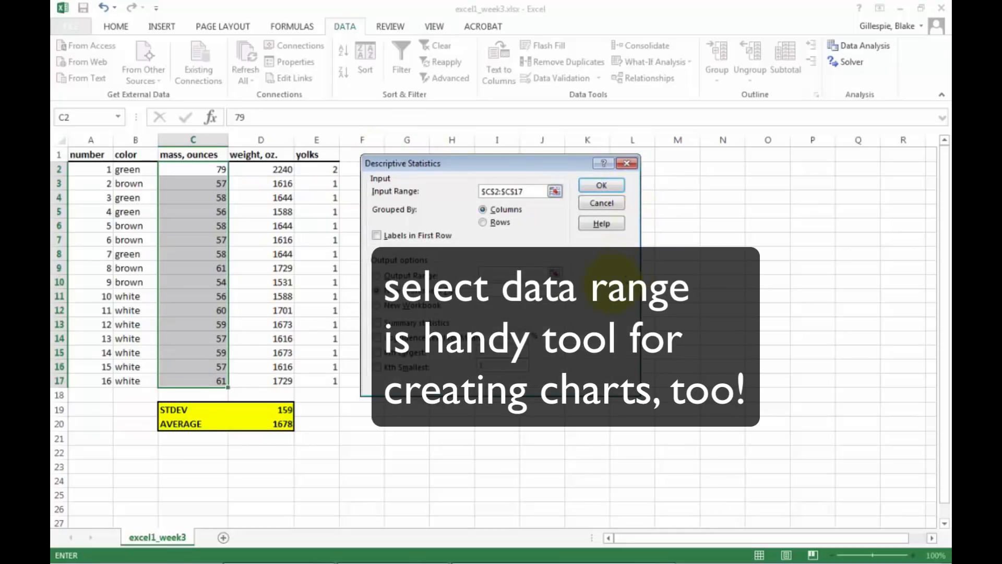
Output the 95% Confidence Level for Mean to a new worksheet named stats and widen its column A to fit the label.
left_click(376, 291)
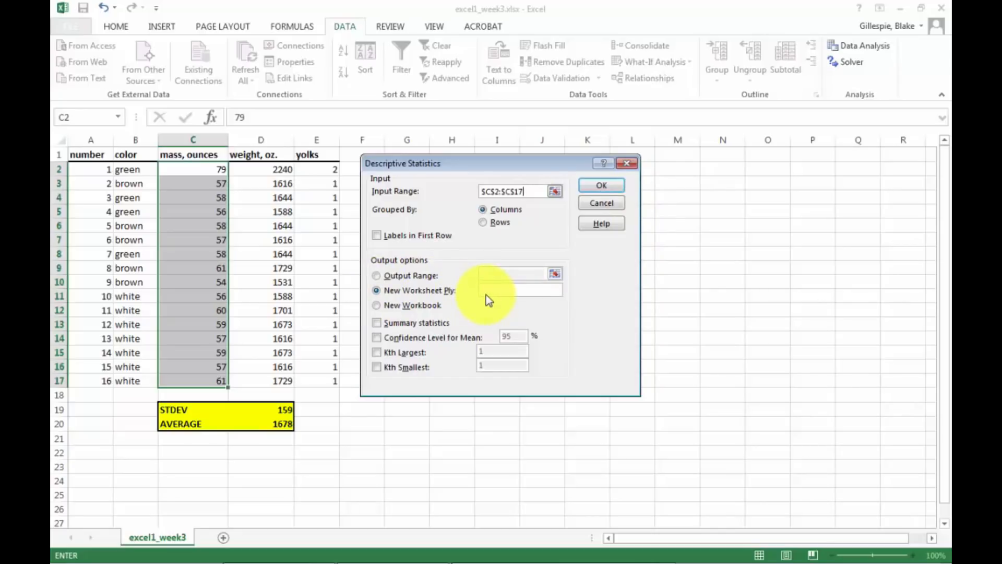
left_click(486, 295)
left_click(489, 286)
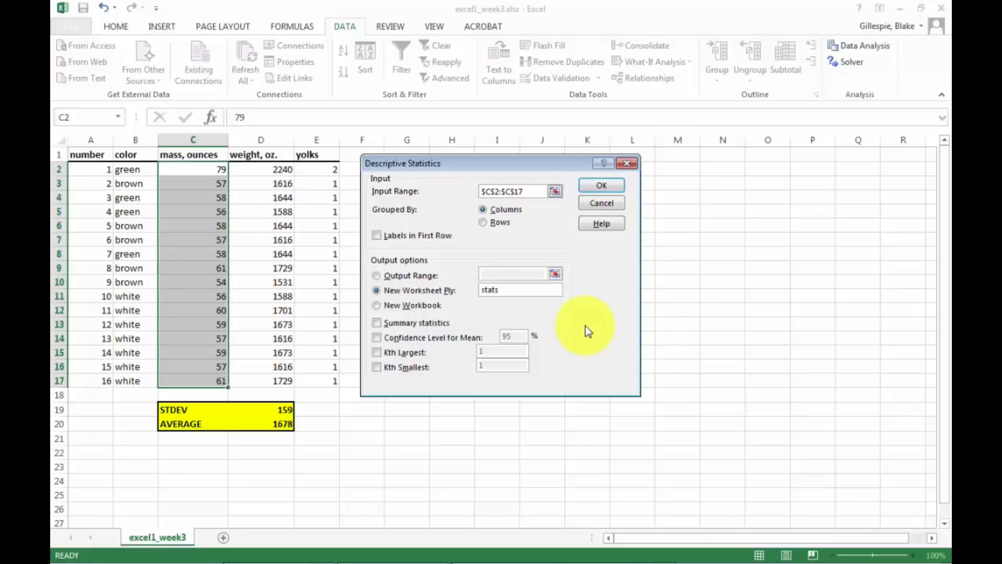
left_click(378, 338)
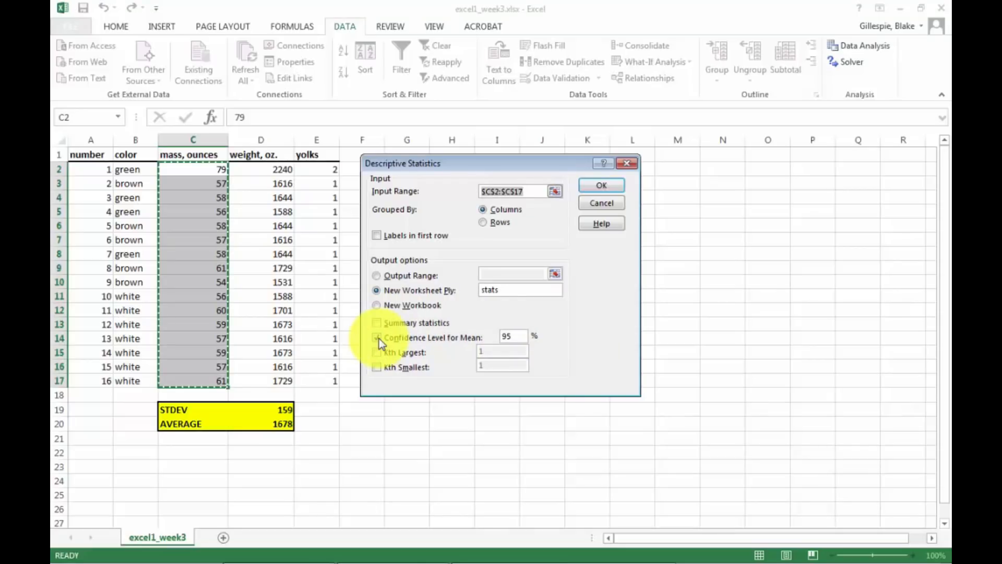
left_click(602, 186)
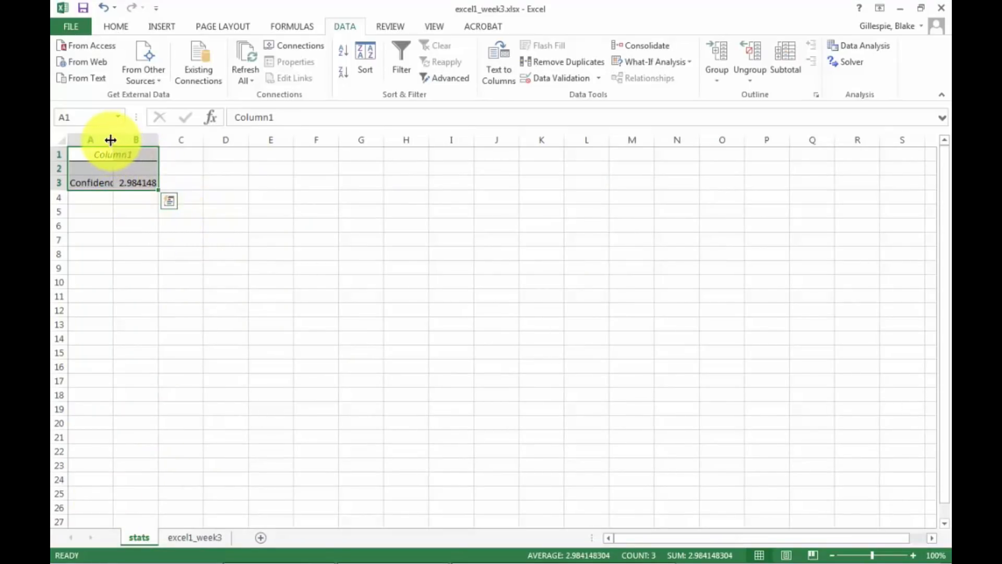
left_click_drag(110, 140, 177, 139)
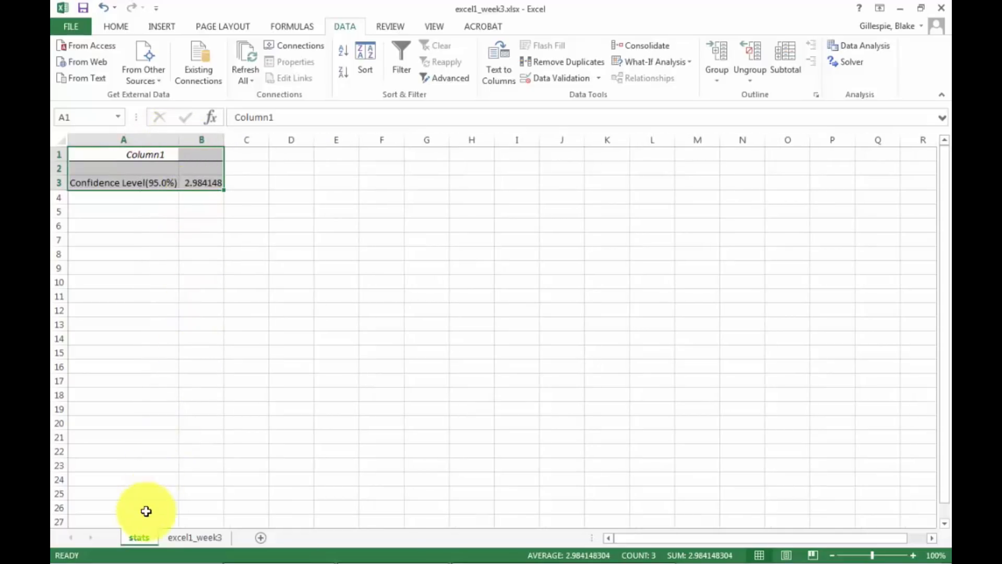
Set up another Descriptive Statistics run on mass values C2:C17, with Confidence Level for Mean off and the new worksheet named stats1.
left_click(210, 539)
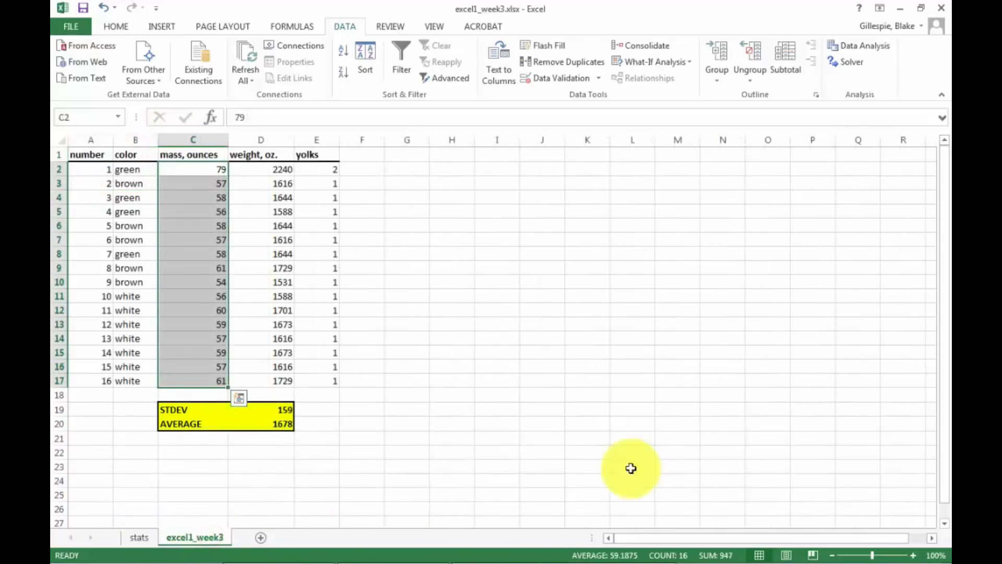
left_click(838, 49)
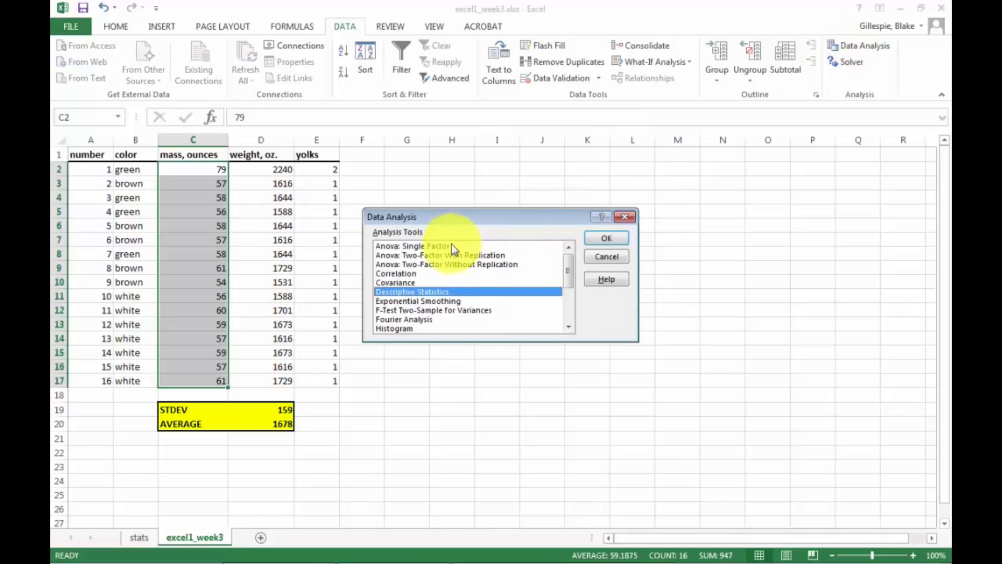
left_click(431, 292)
left_click(605, 238)
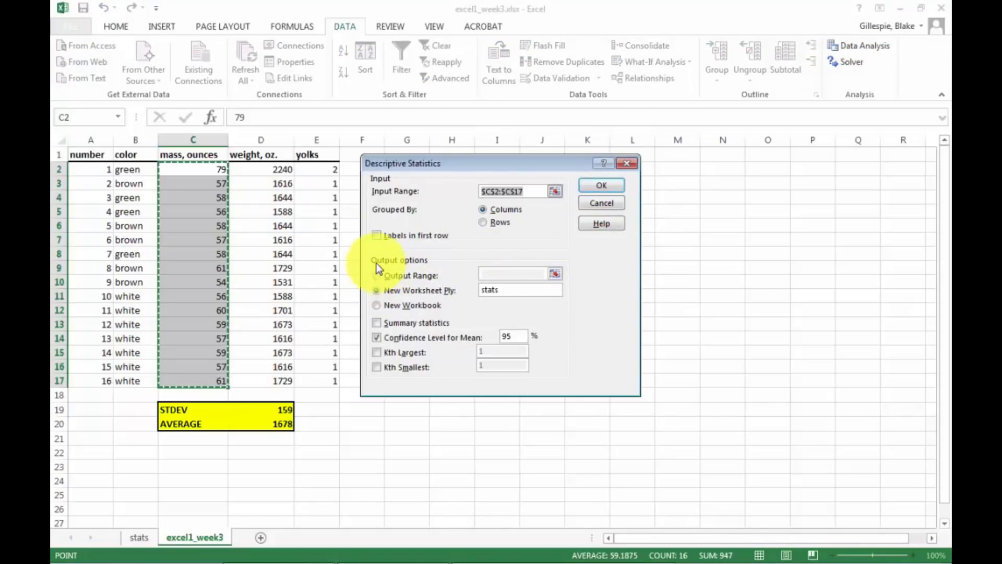
left_click(376, 338)
left_click(504, 291)
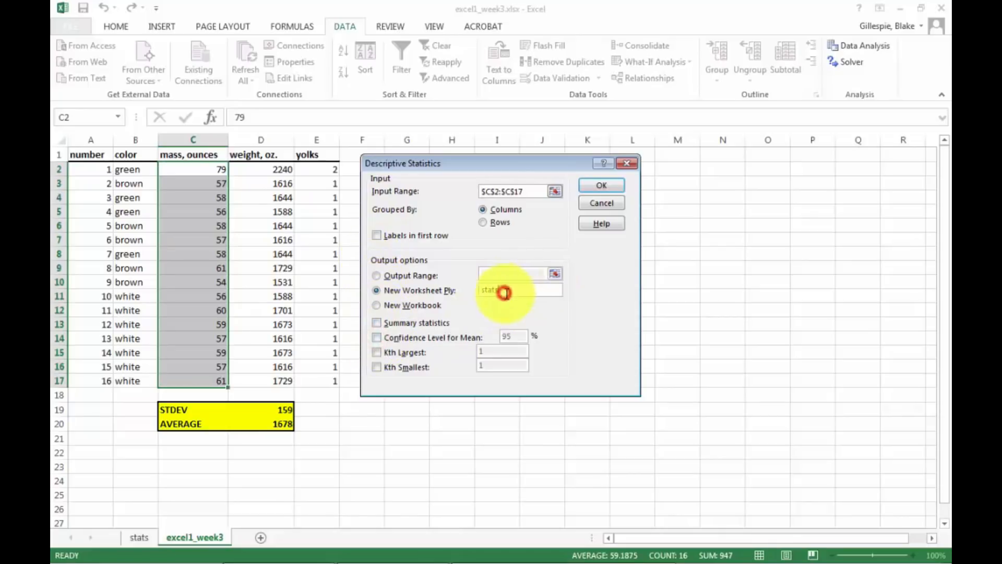
type("1")
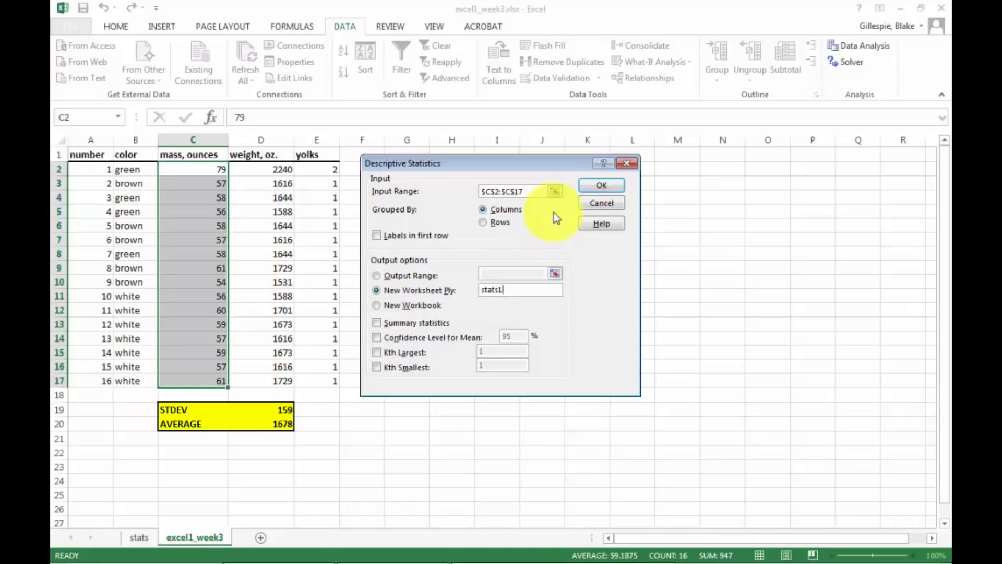
left_click(593, 187)
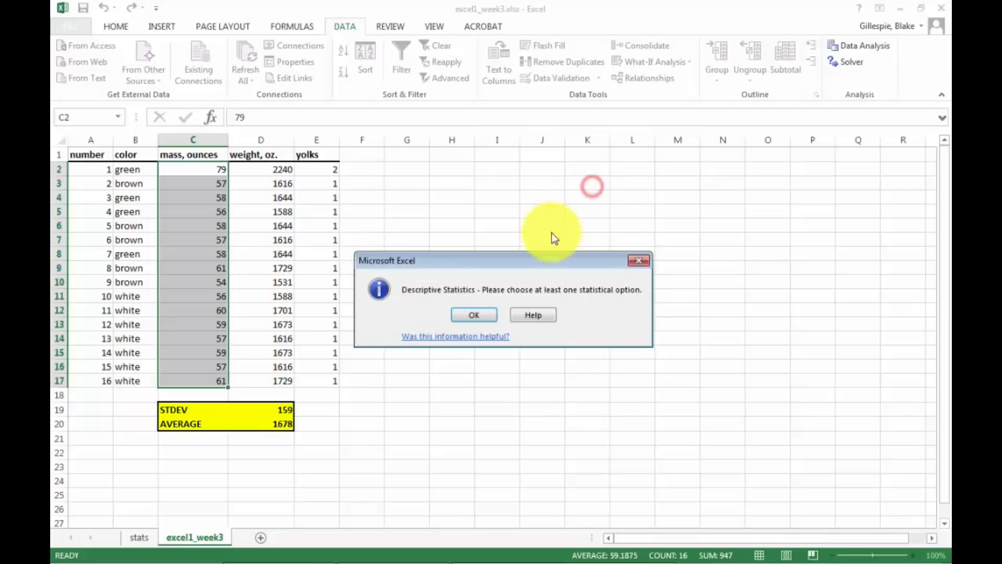
left_click(480, 312)
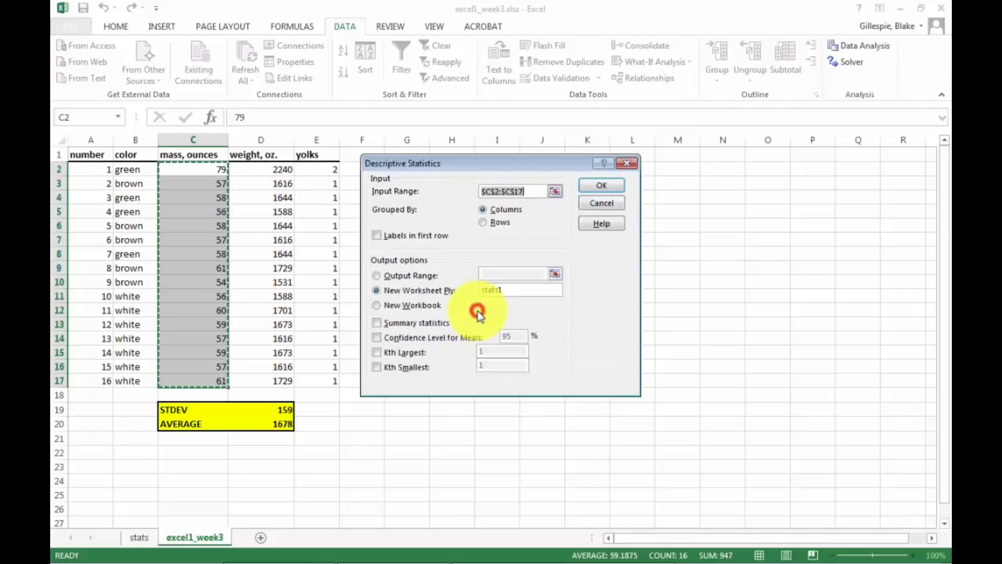
Generate the Summary statistics on the new worksheet stats1 and widen its column A to fit the labels.
left_click(378, 274)
left_click(378, 290)
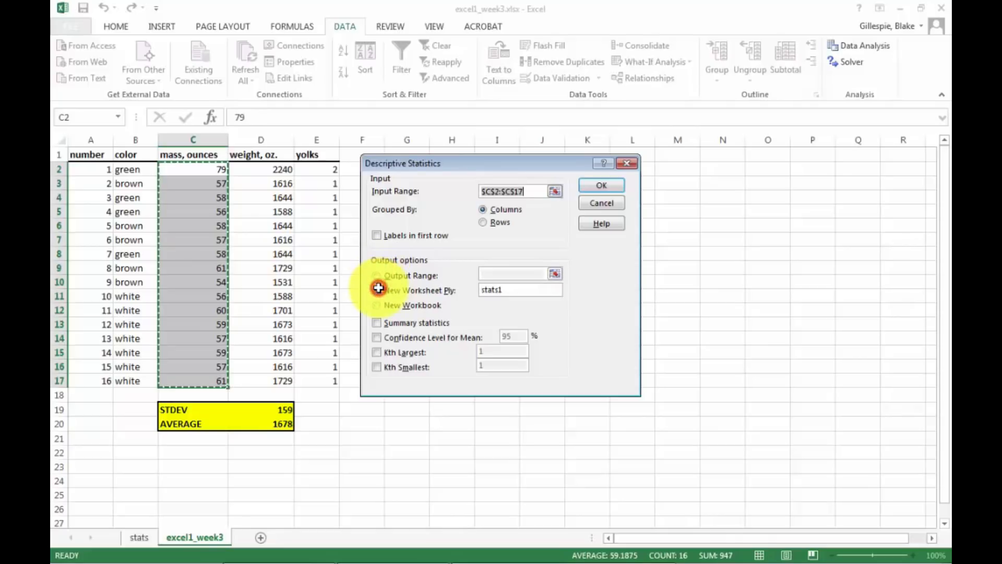
left_click(376, 323)
left_click(607, 184)
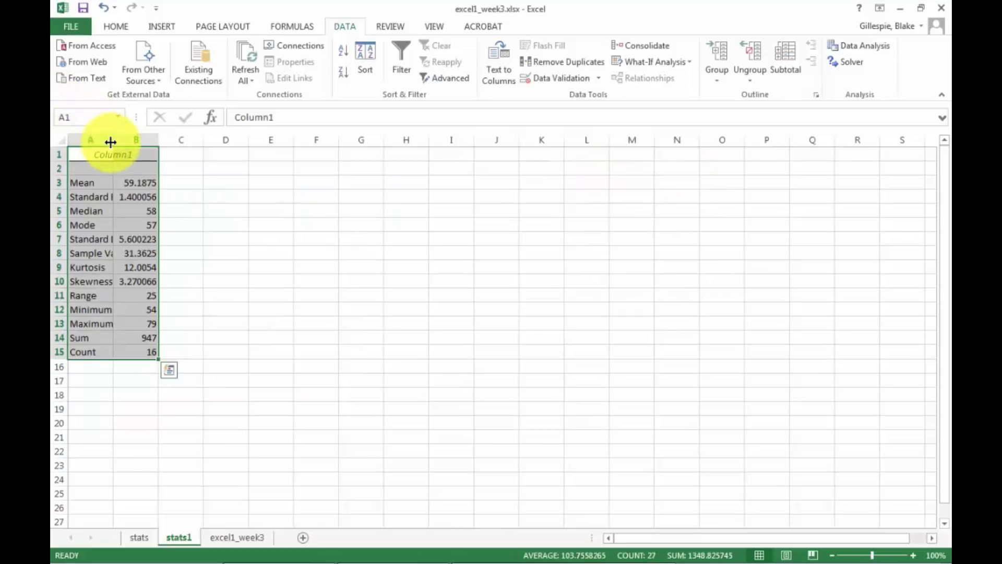
left_click_drag(112, 141, 166, 142)
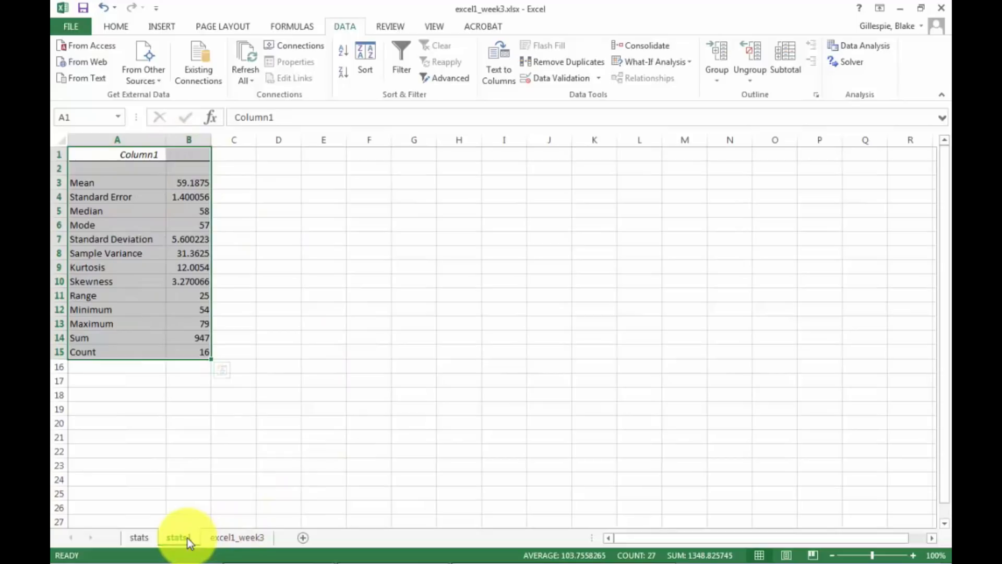
Reorder the worksheets so that excel1_week3 comes first, followed by stats1 and stats.
left_click(215, 539)
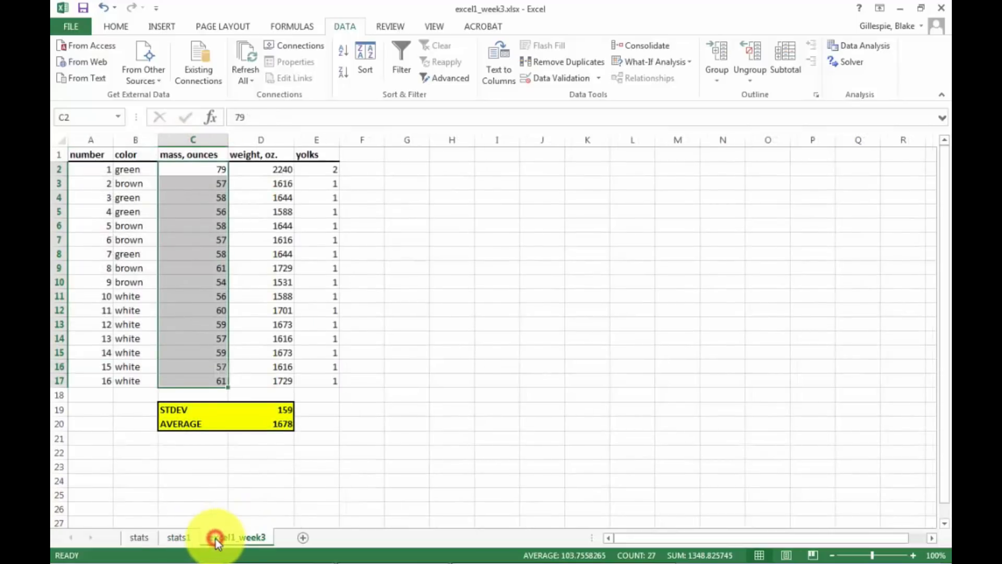
left_click_drag(133, 538, 136, 537)
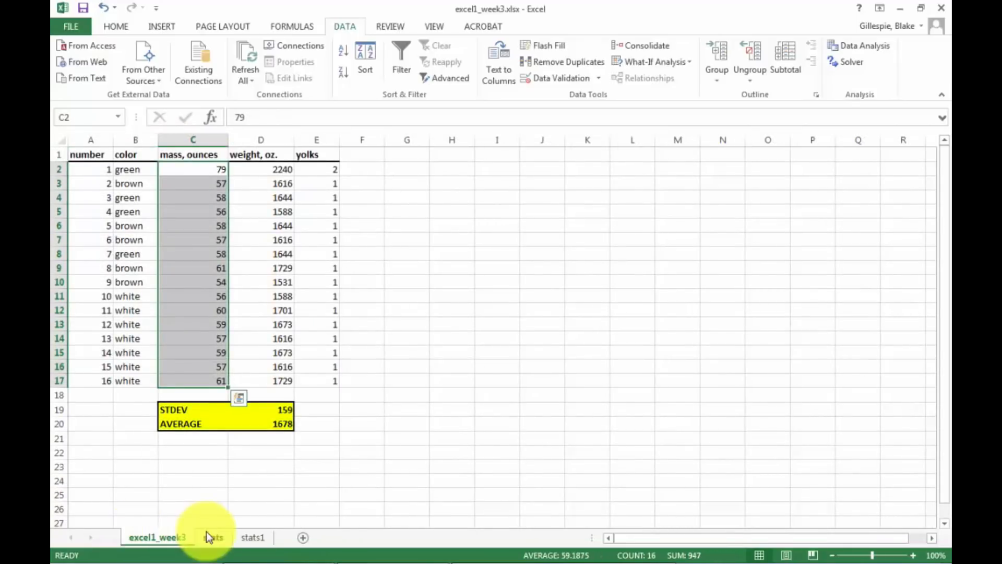
left_click_drag(262, 537, 209, 538)
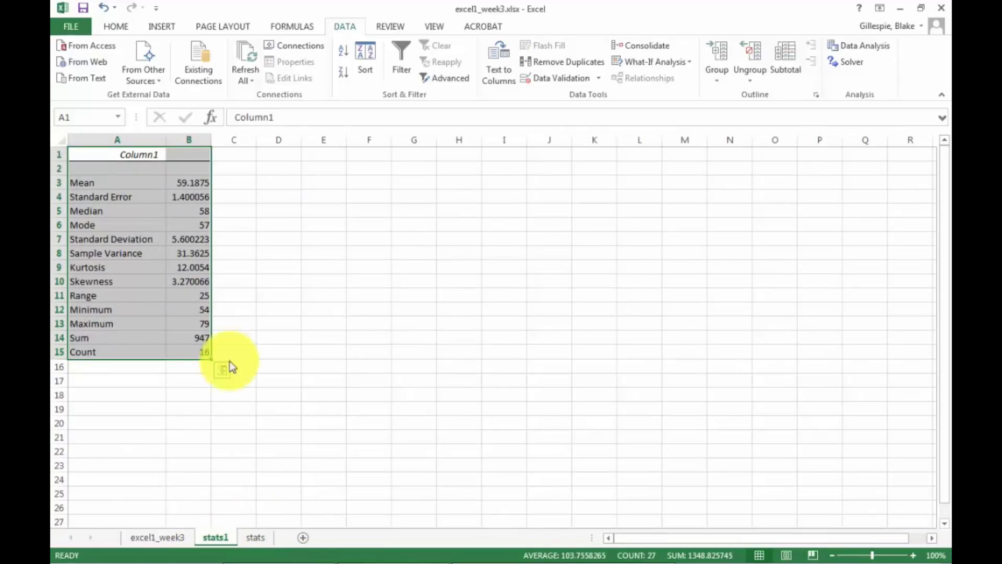
Review the mean, standard error, median and standard deviation on stats1 and compare them with the excel1_week3 sheet.
left_click(204, 184)
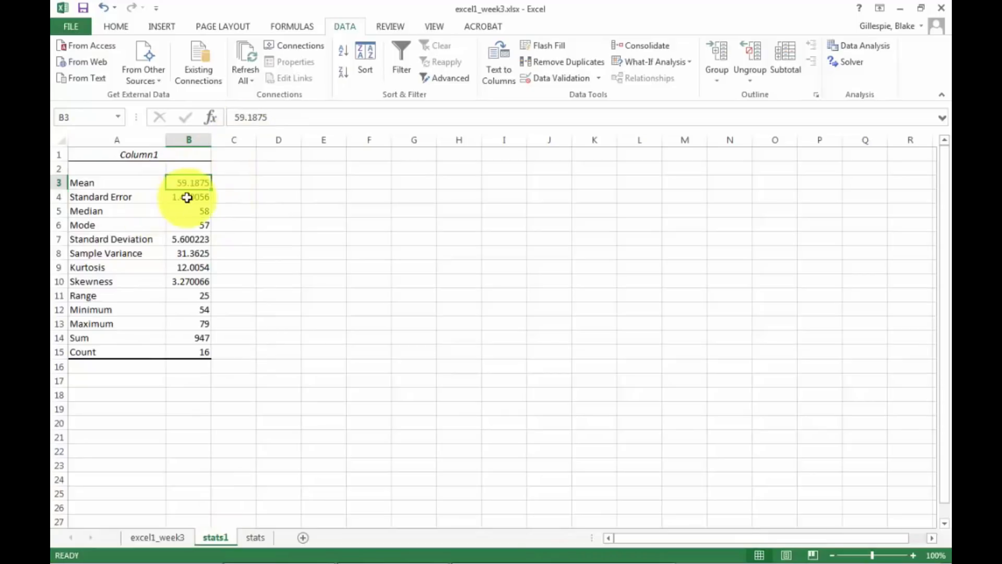
left_click(189, 197)
left_click(196, 213)
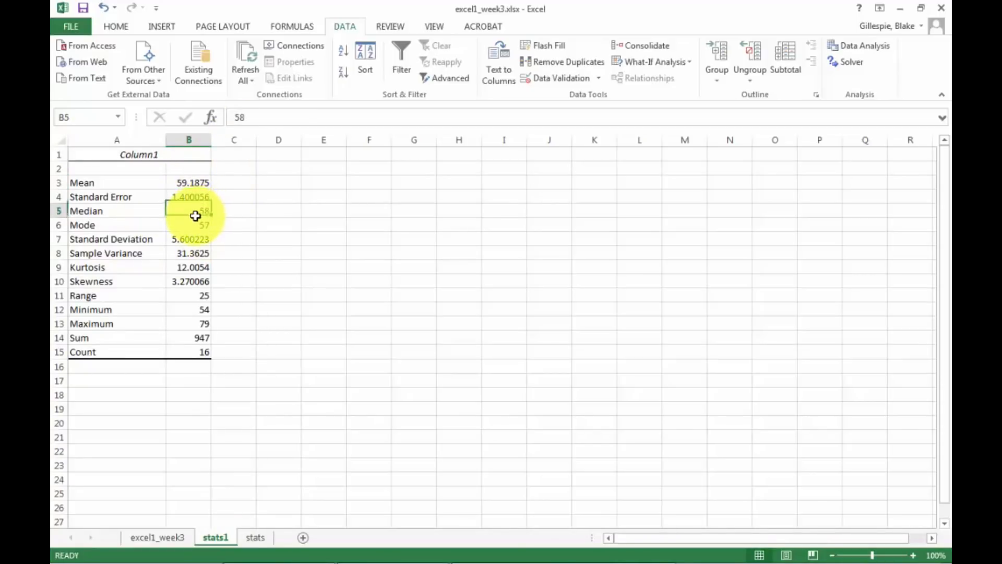
left_click(192, 240)
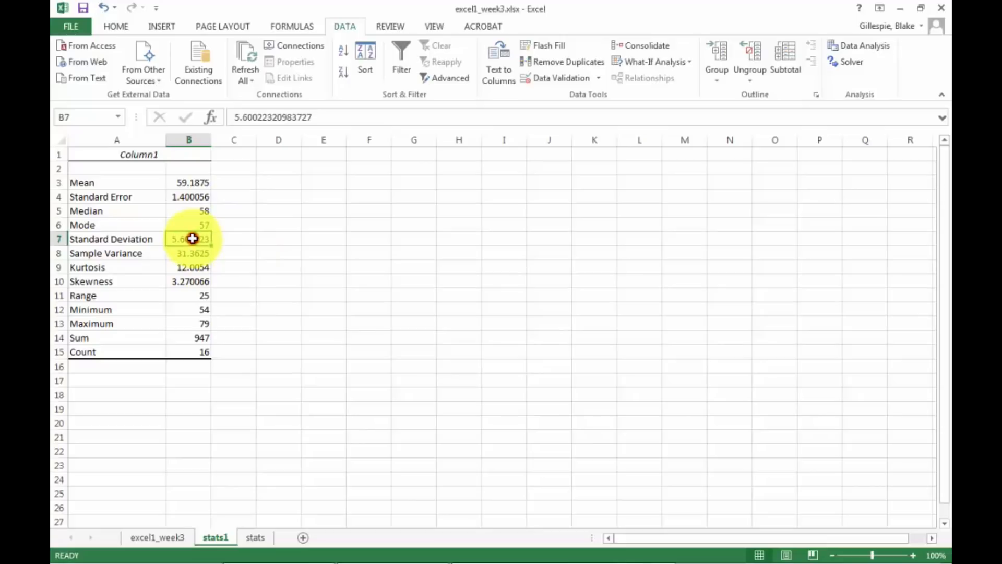
left_click(146, 537)
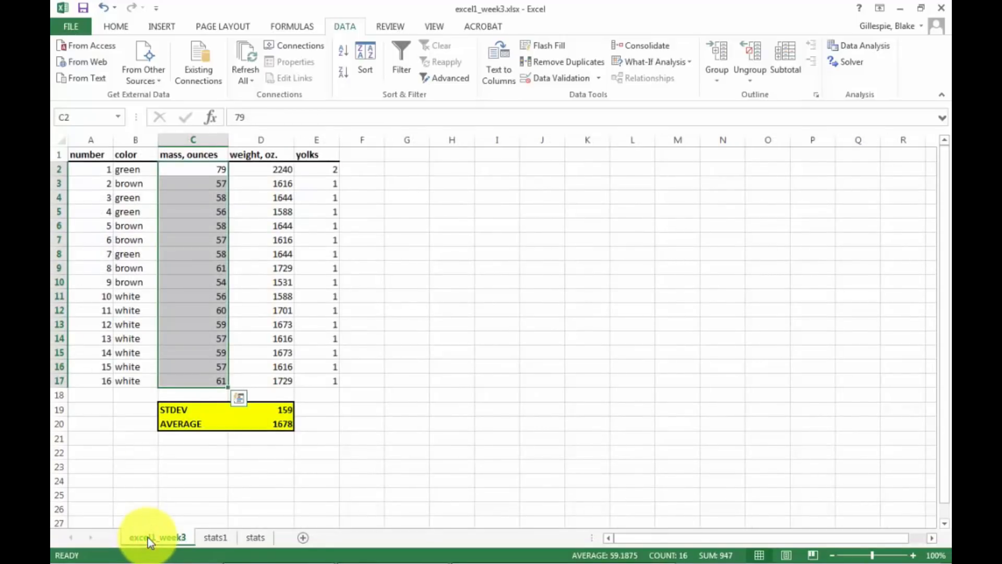
left_click(216, 537)
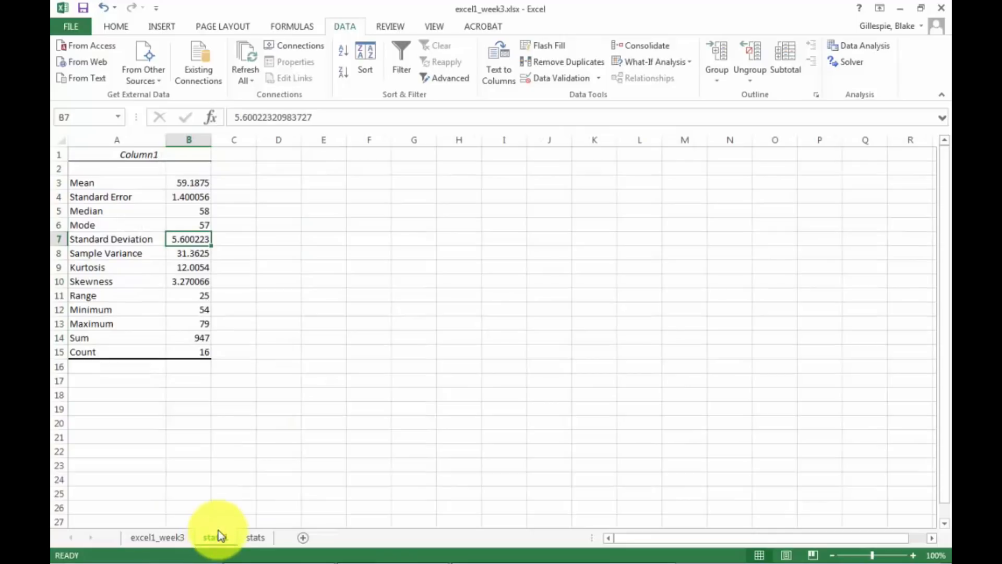
On the excel1_week3 sheet, insert blank cells at C20:D20 above the AVERAGE entry, shifting the existing cells down.
left_click(164, 537)
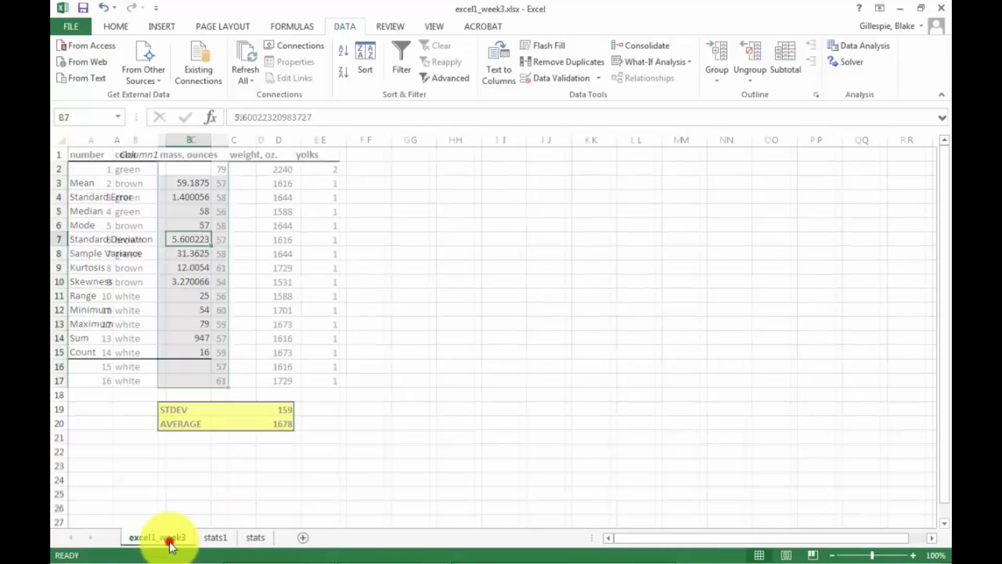
left_click(180, 422)
right_click(181, 423)
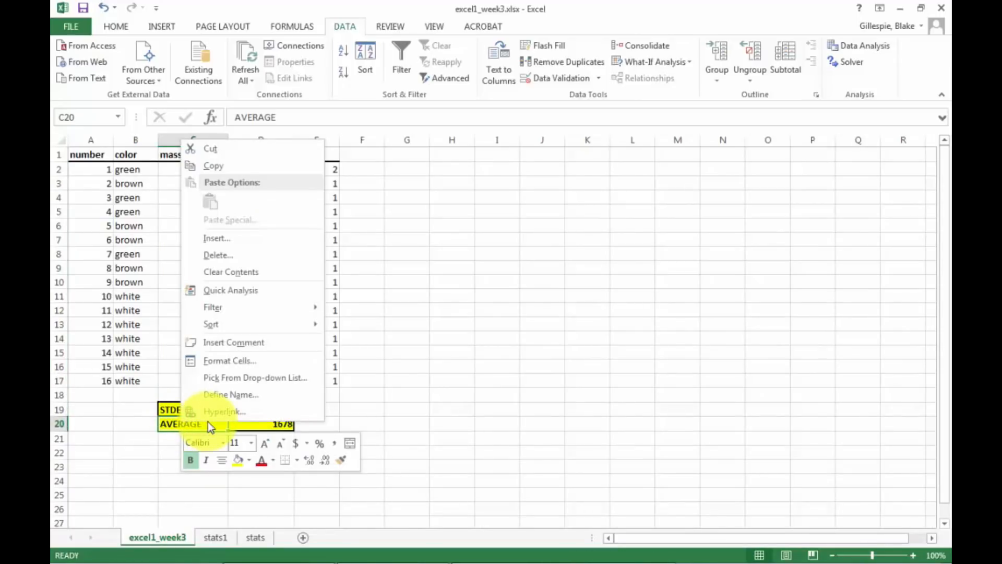
left_click(230, 424)
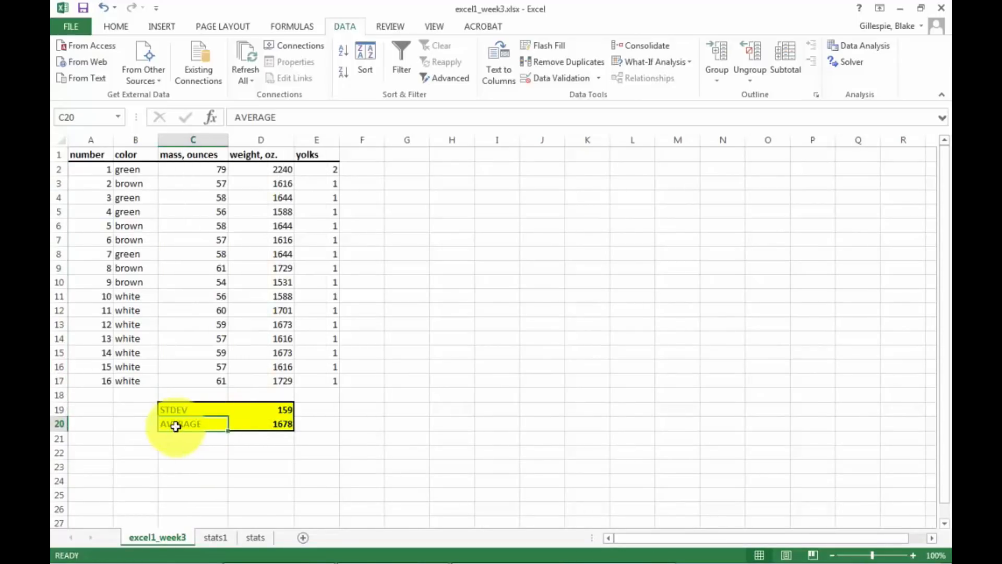
left_click_drag(205, 426, 260, 422)
right_click(259, 423)
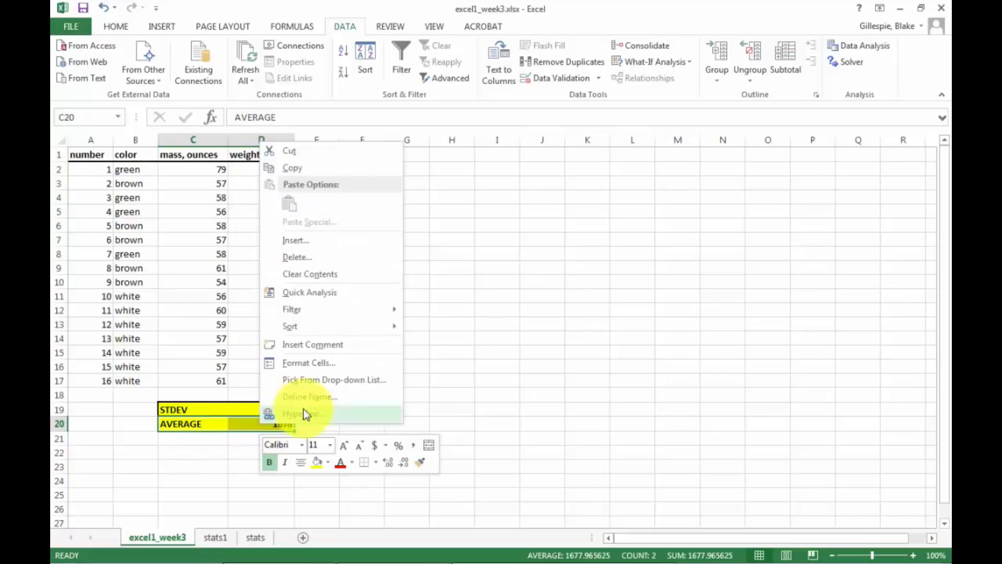
left_click(337, 248)
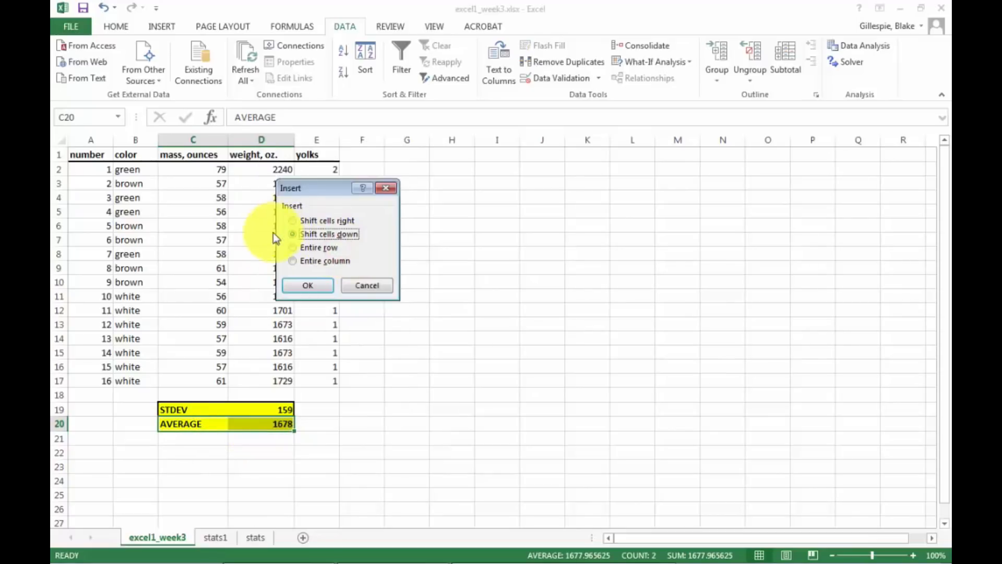
left_click(304, 292)
Label the blank cell C20 between STDEV and AVERAGE as "STDEV grams".
left_click(179, 422)
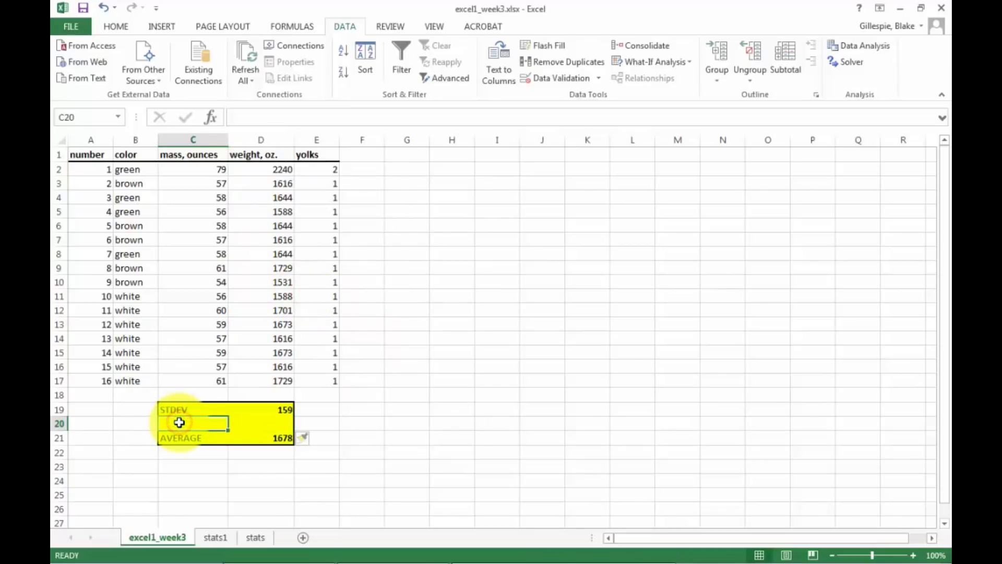
type("STEDEV")
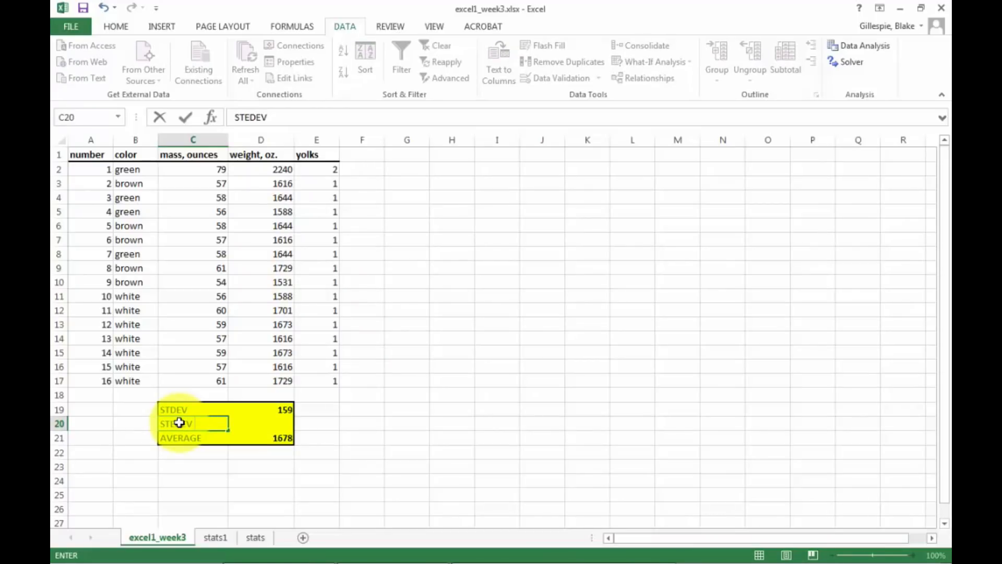
key("BackSpace")
key("BackSpace")
key("BackSpace")
type("DEV grams")
key("Tab")
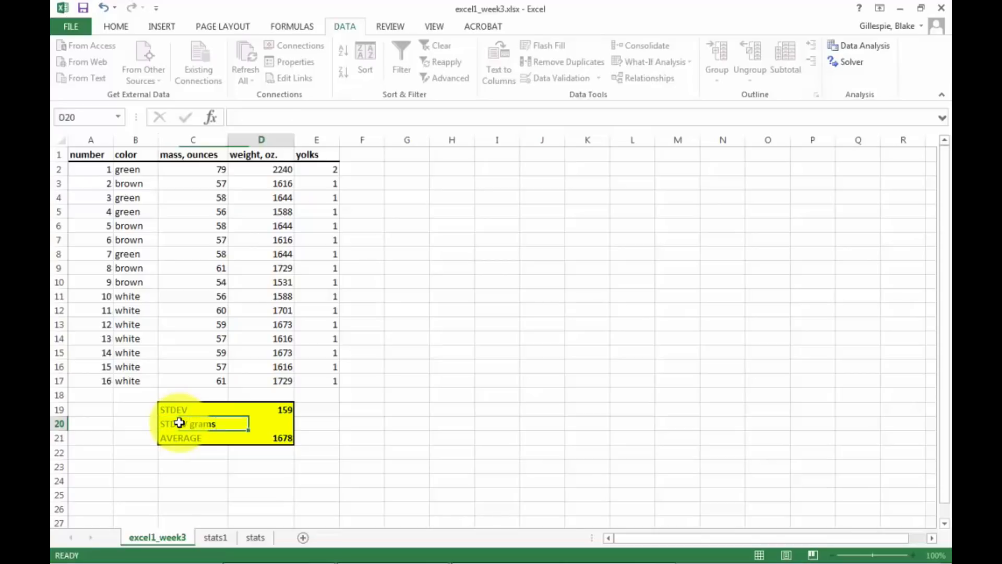
Enter the formula =STDEV(C2:C17) in cell D20 to calculate the standard deviation of the egg masses.
type("=")
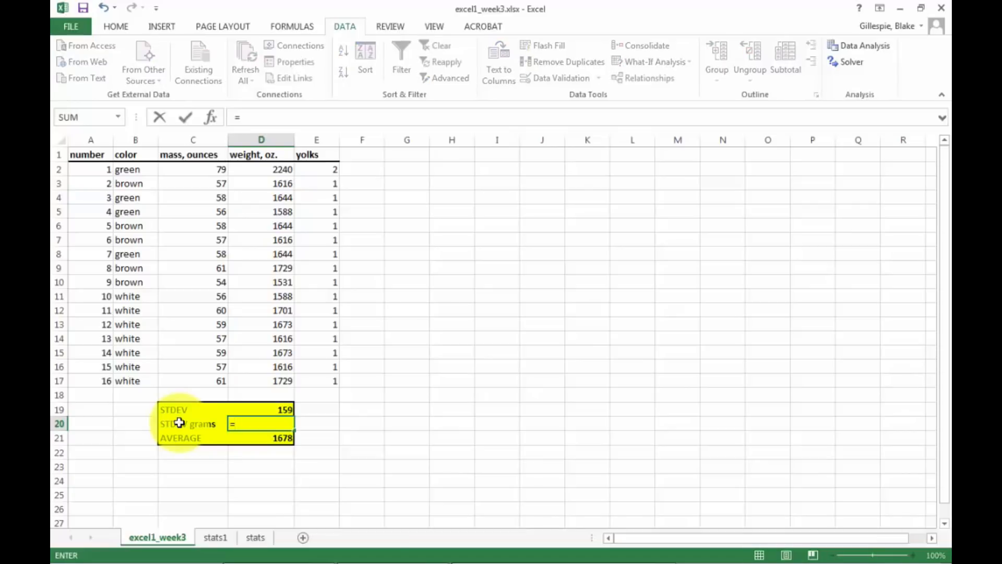
type("STDEV")
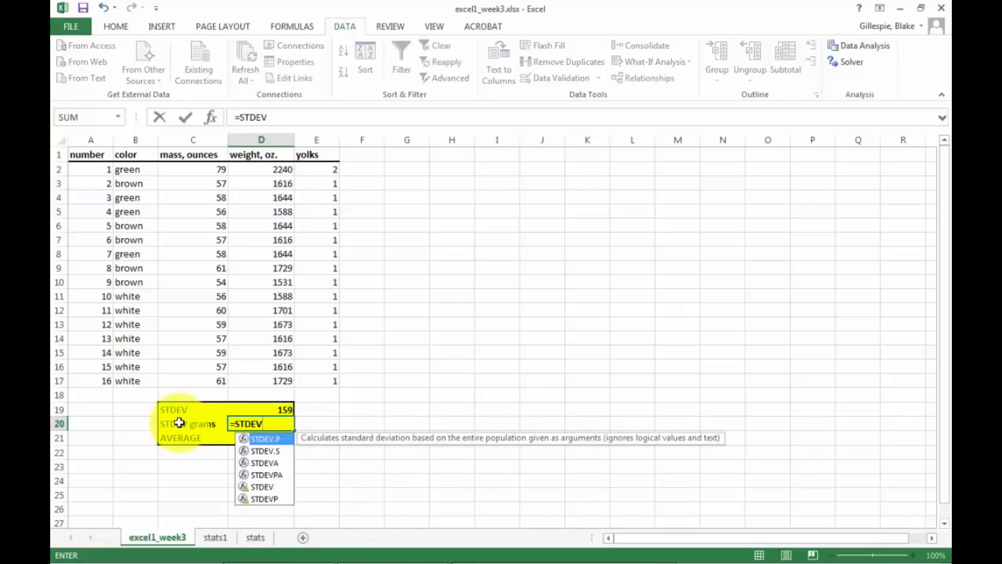
type("(")
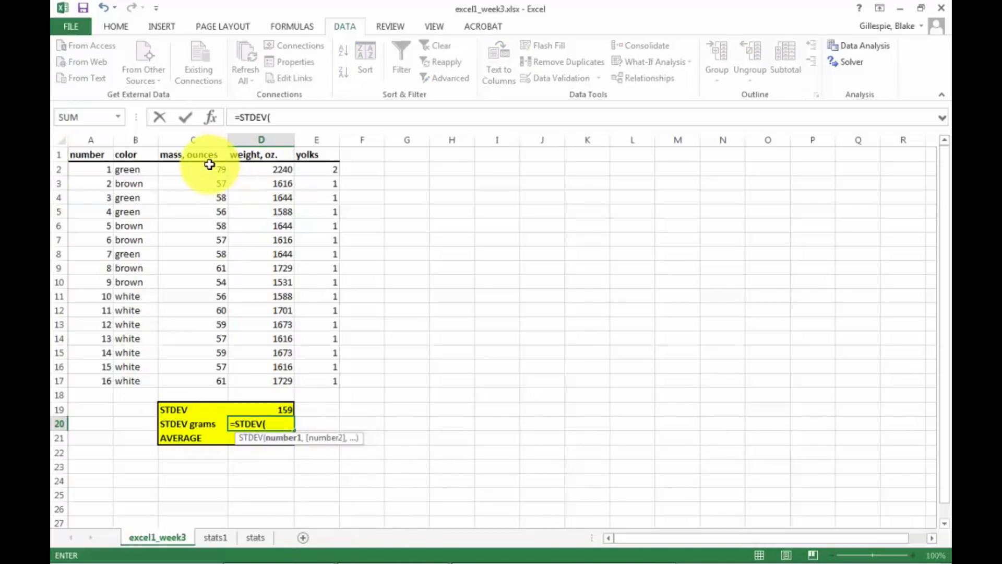
left_click_drag(209, 165, 189, 377)
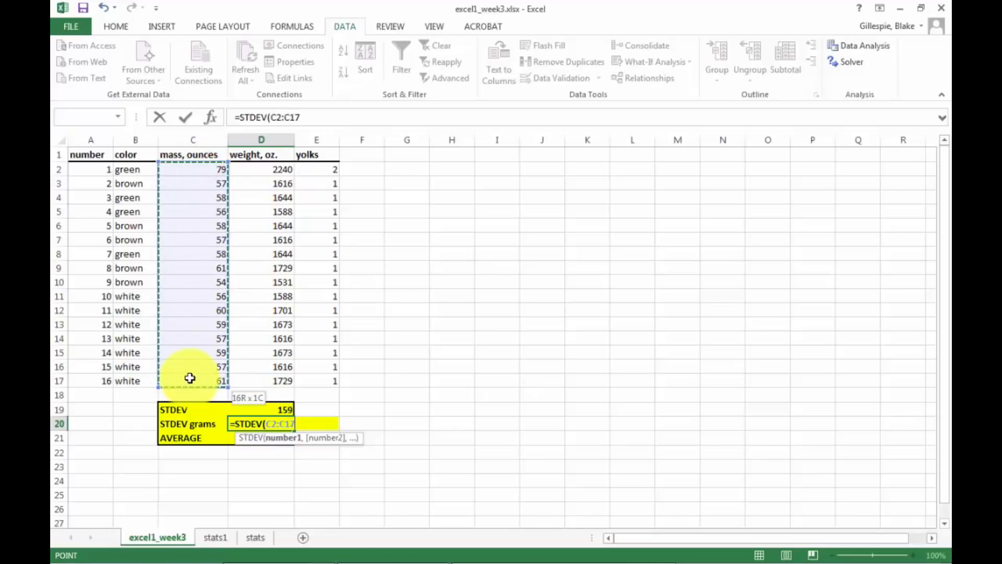
type(")")
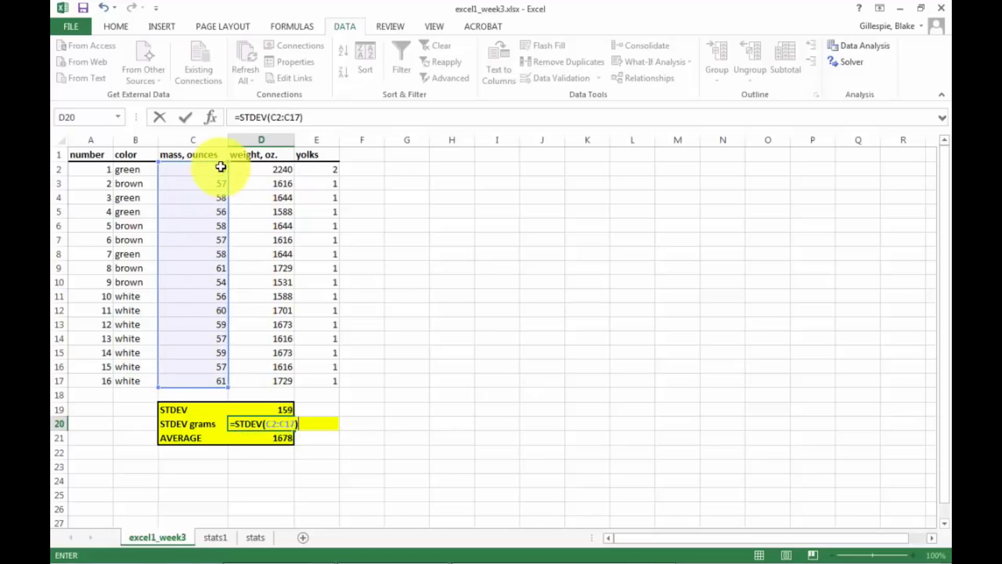
Correct the unit in the column C header so that cell C1 reads "mass, grams".
left_click(206, 154)
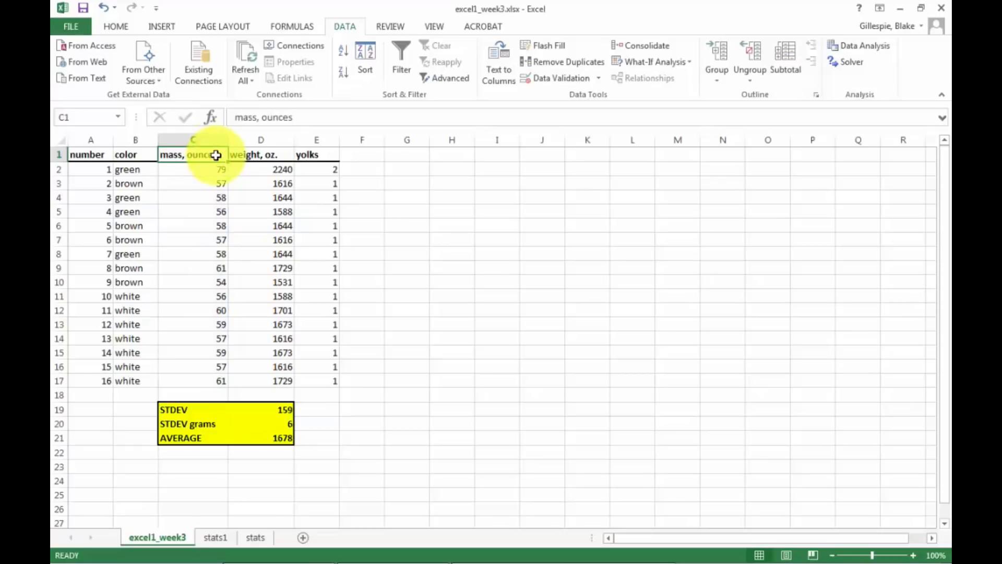
double_click(217, 155)
key("BackSpace")
key("BackSpace")
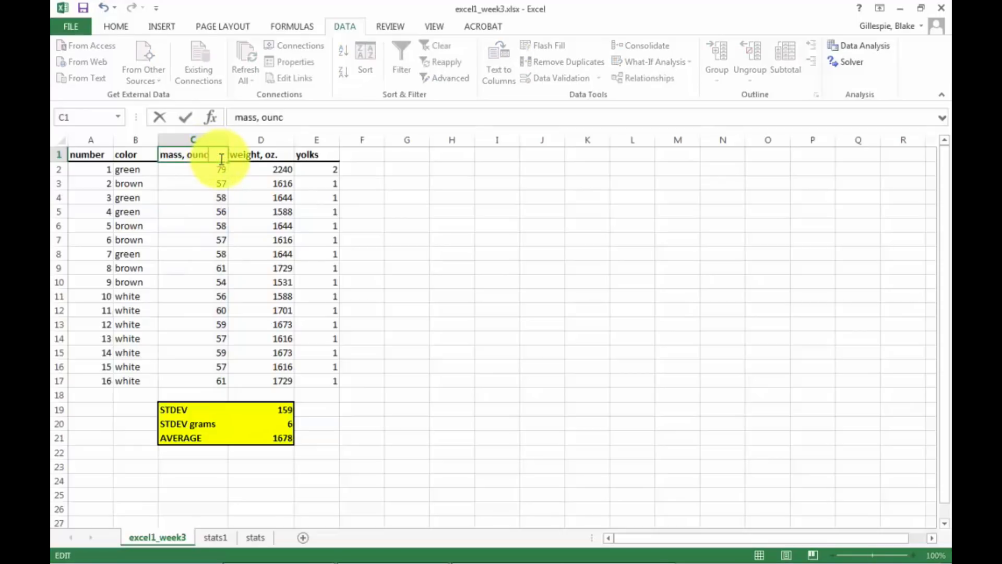
type("grams")
key("Return")
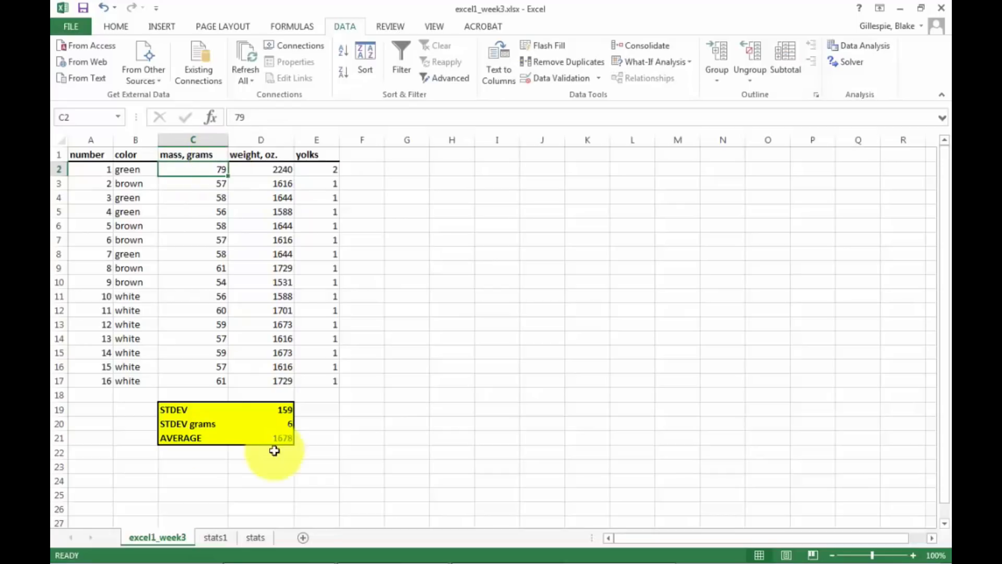
Format the STDEV grams value in D20 with one decimal place and compare it with the standard deviation on stats1.
left_click(286, 422)
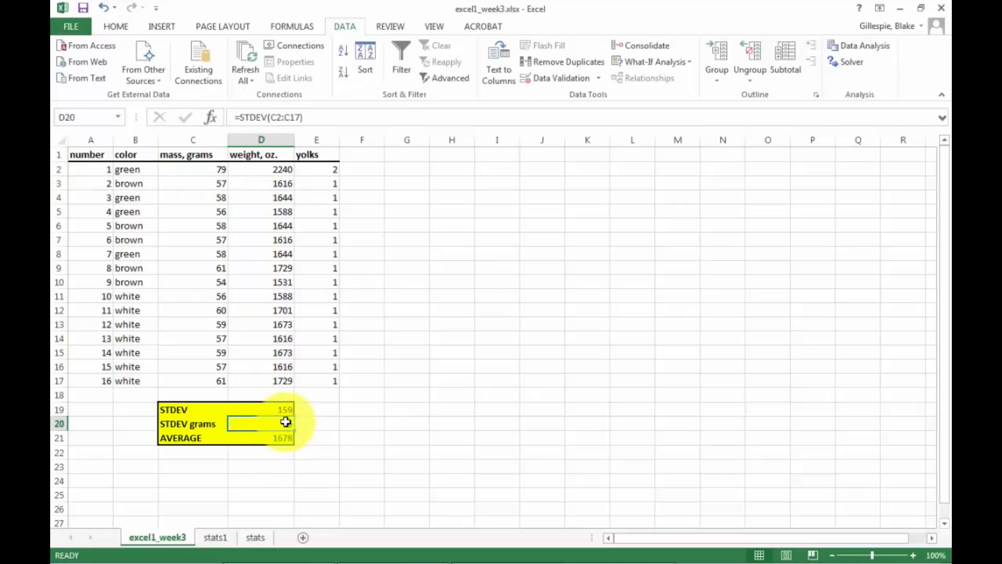
right_click(285, 422)
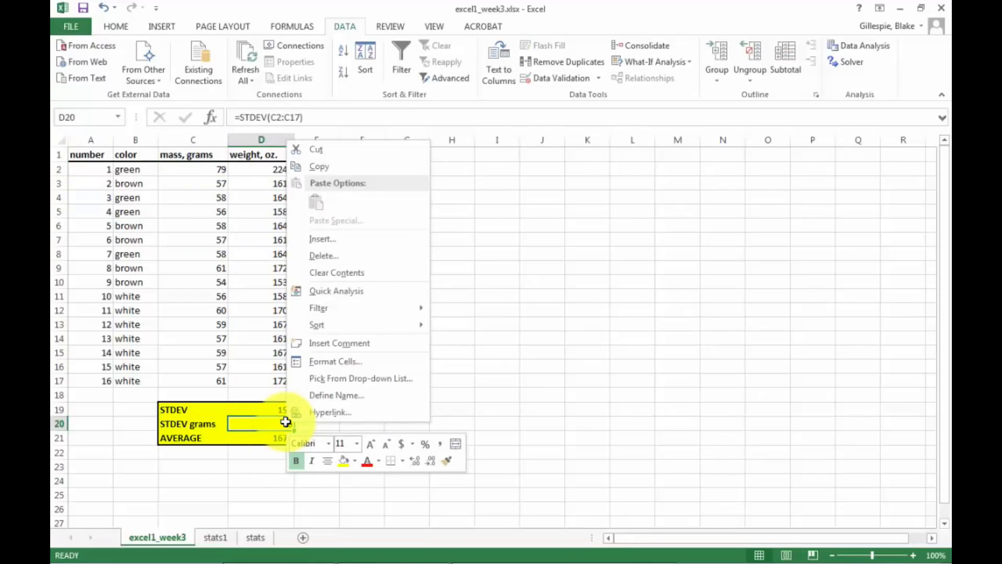
left_click(318, 362)
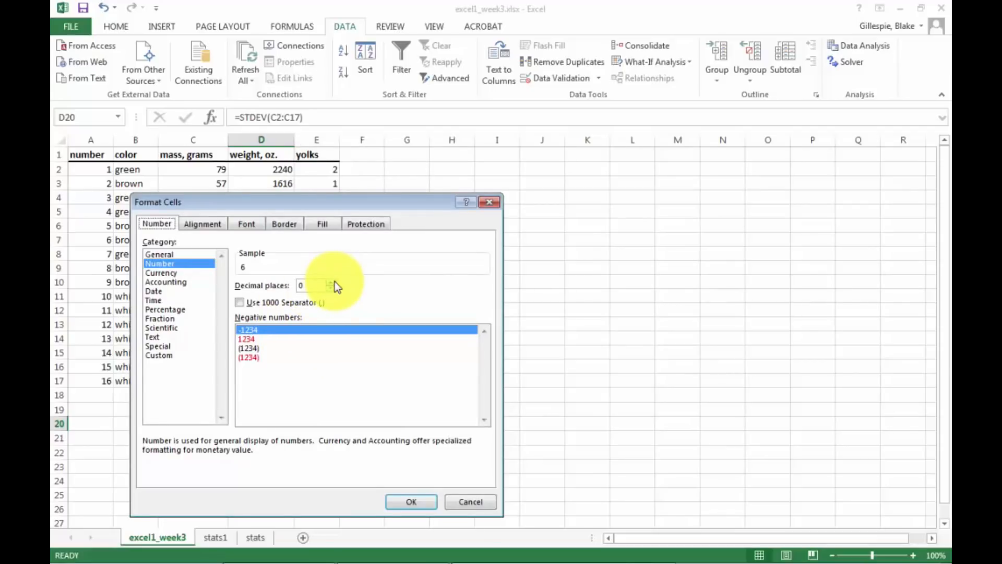
left_click(330, 282)
left_click(413, 501)
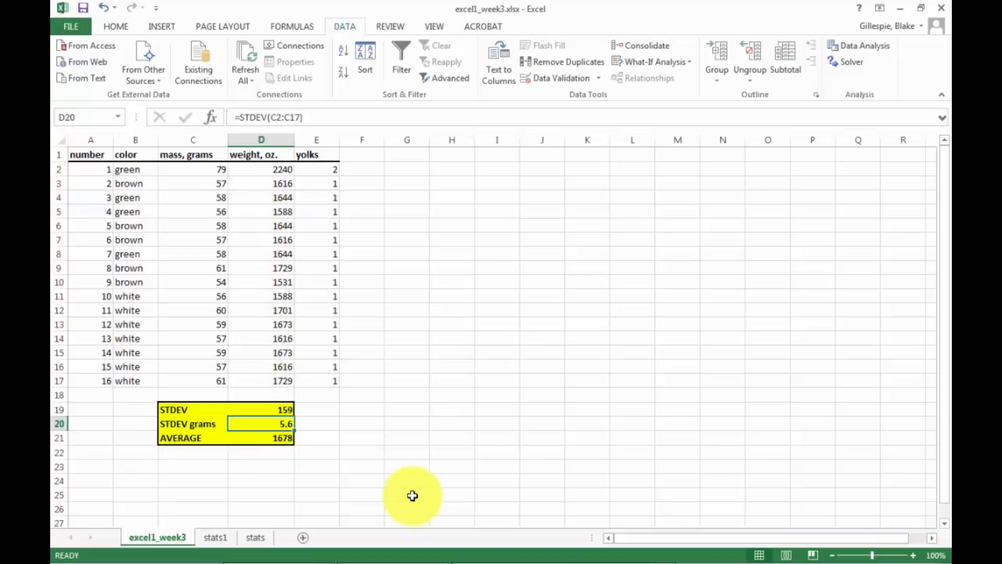
left_click(216, 537)
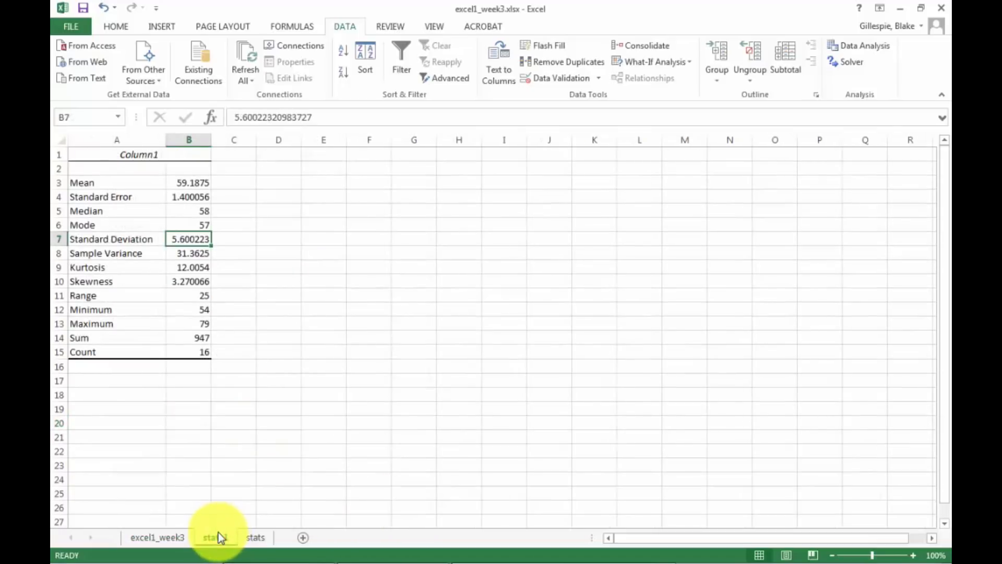
left_click(173, 537)
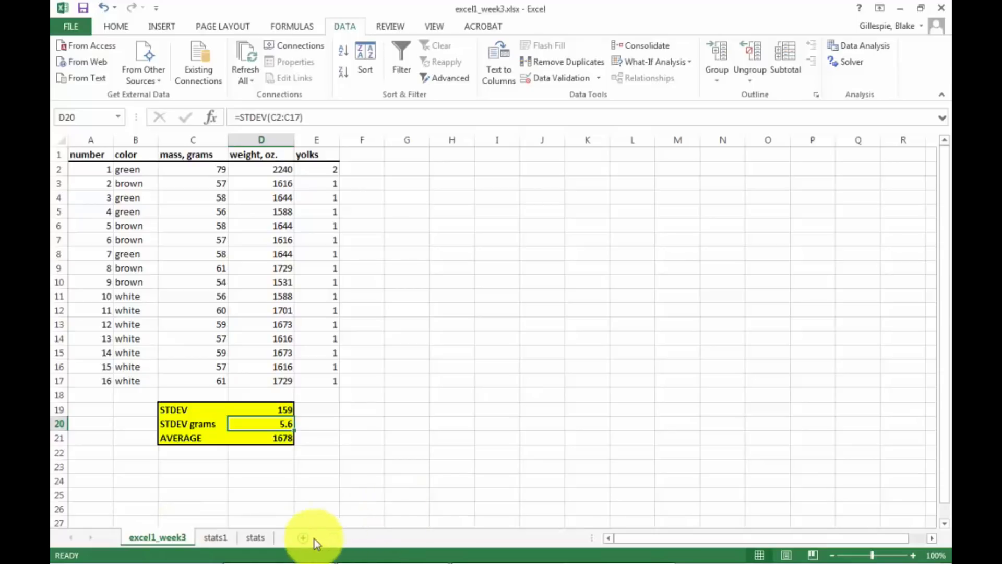
Rename the worksheet stats1 as "better stats" and the worksheet stats as "lame stats".
left_click(218, 538)
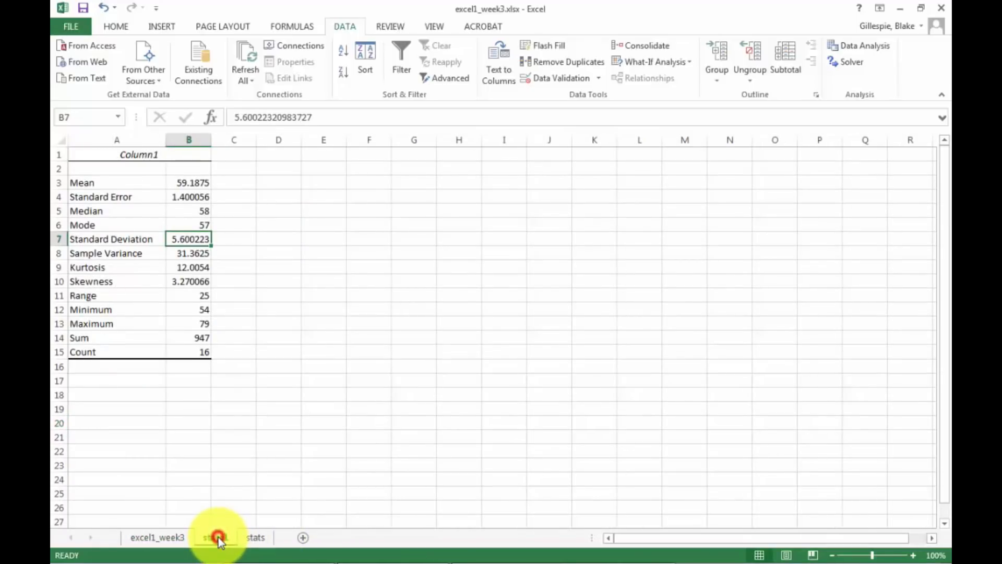
double_click(218, 536)
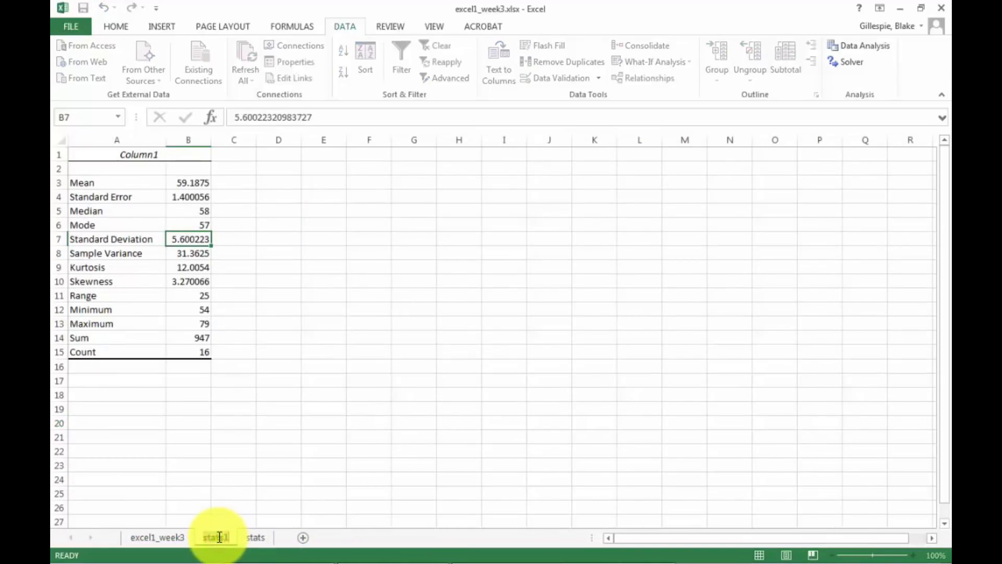
type("better stat")
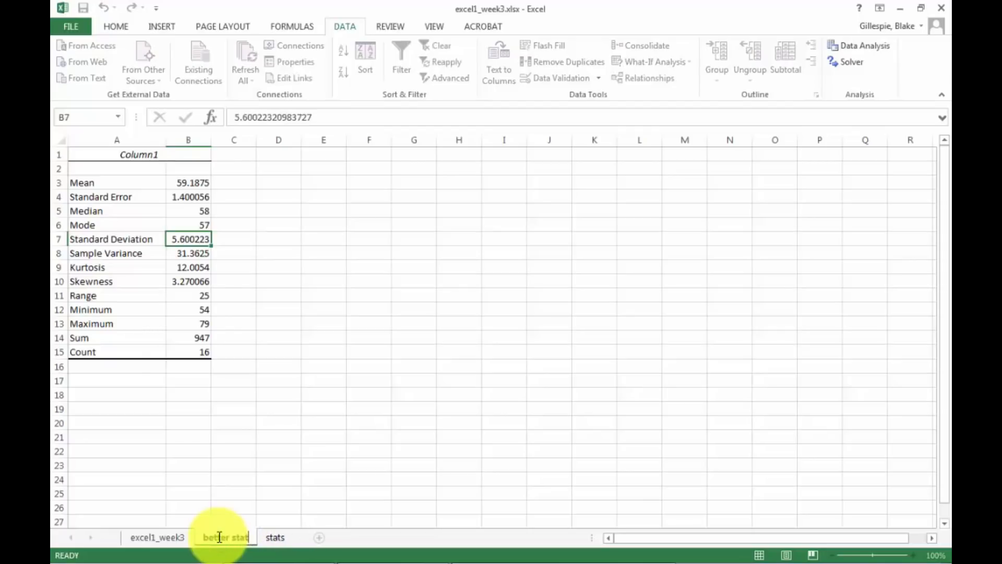
type("s")
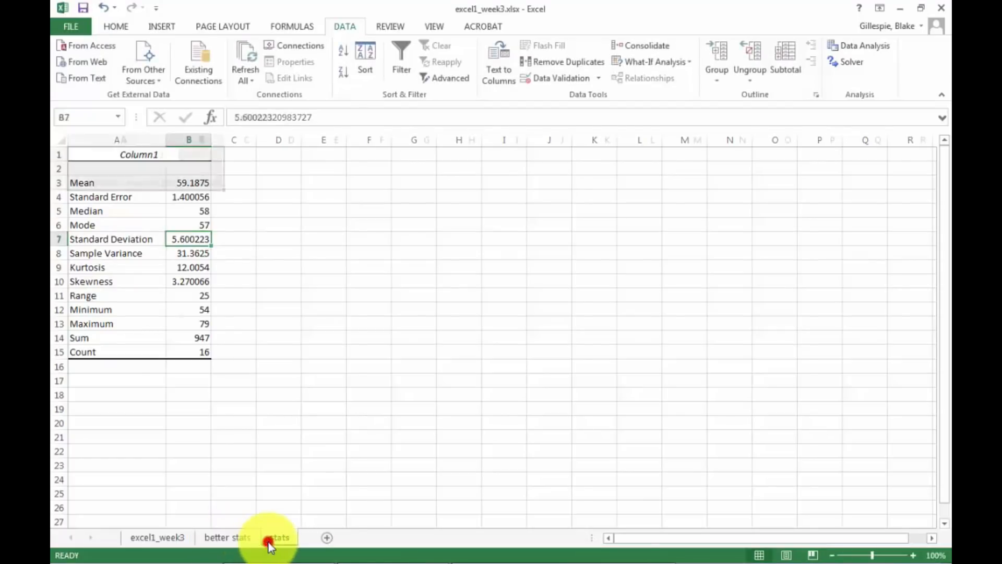
left_click(271, 539)
type("lame")
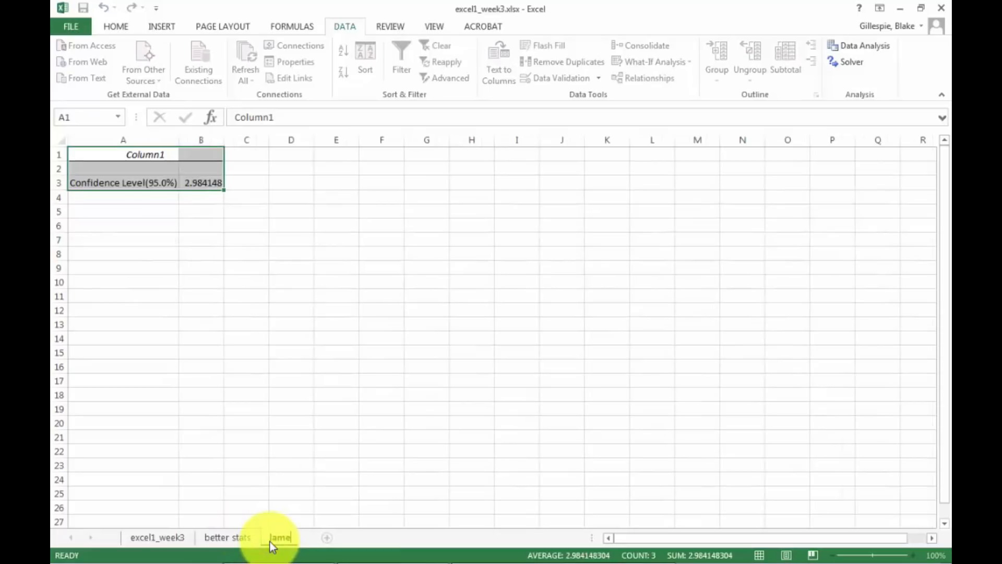
type(" stats")
key("Return")
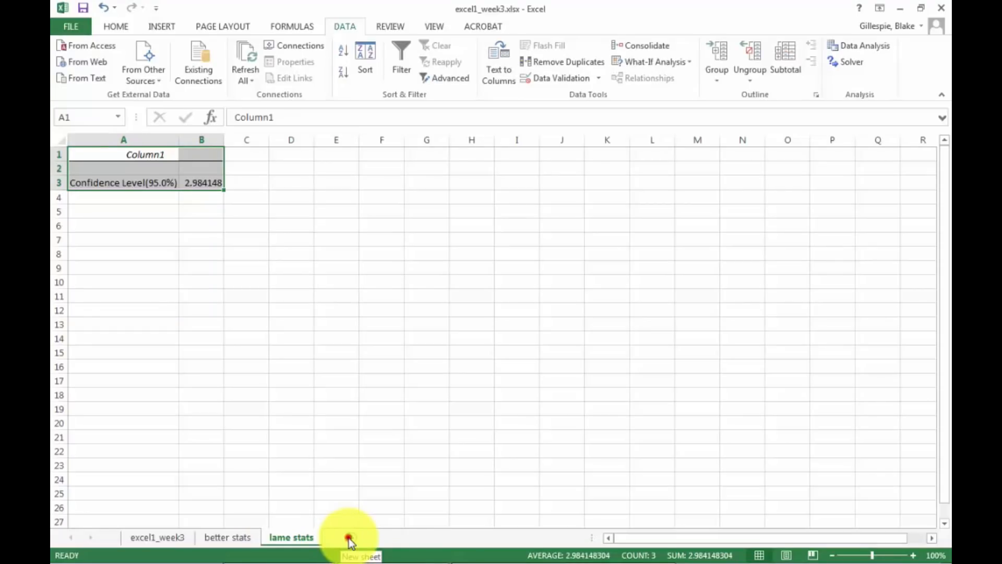
Add a new worksheet after lame stats and name it "empty".
left_click(348, 538)
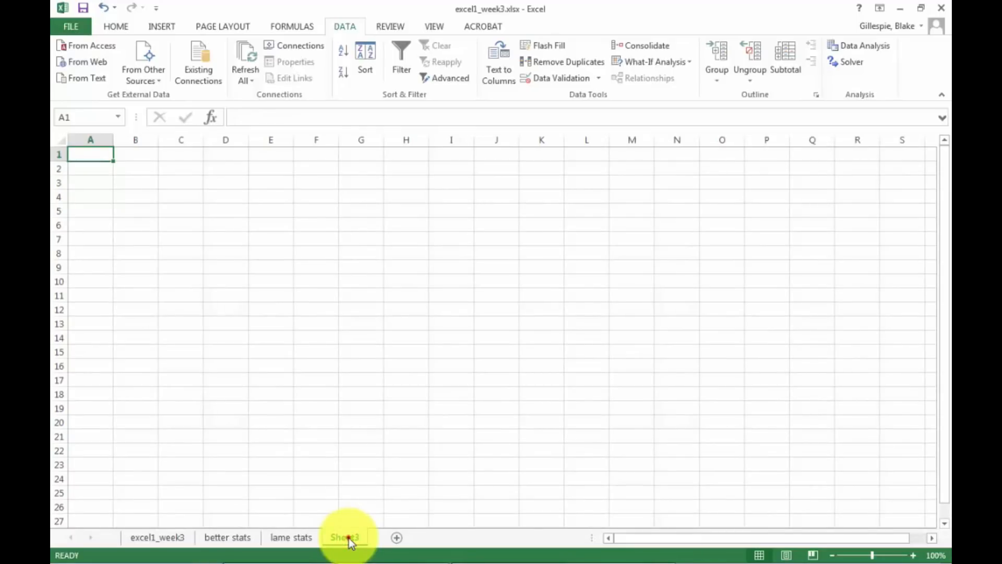
double_click(346, 537)
type("em")
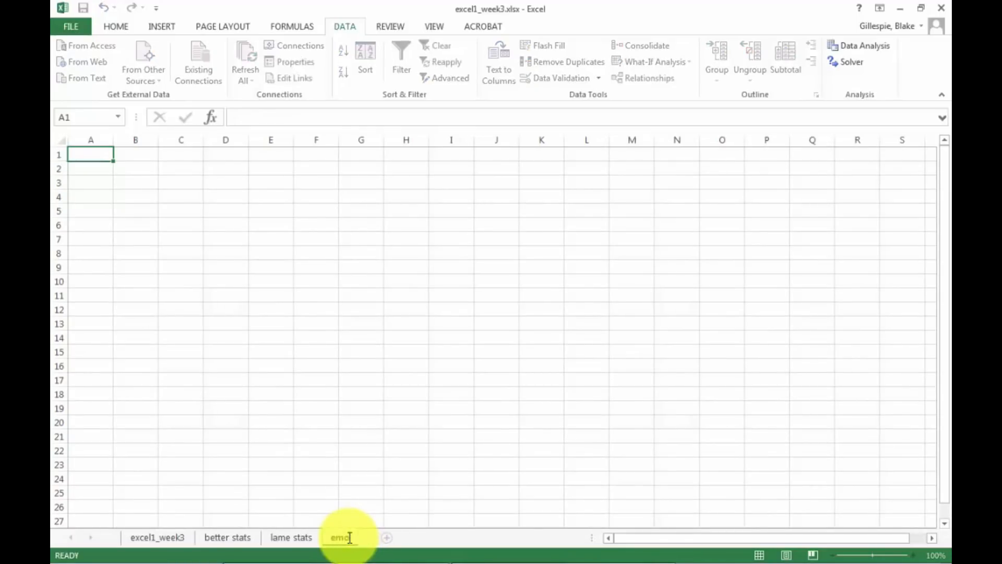
type("pty")
key("Return")
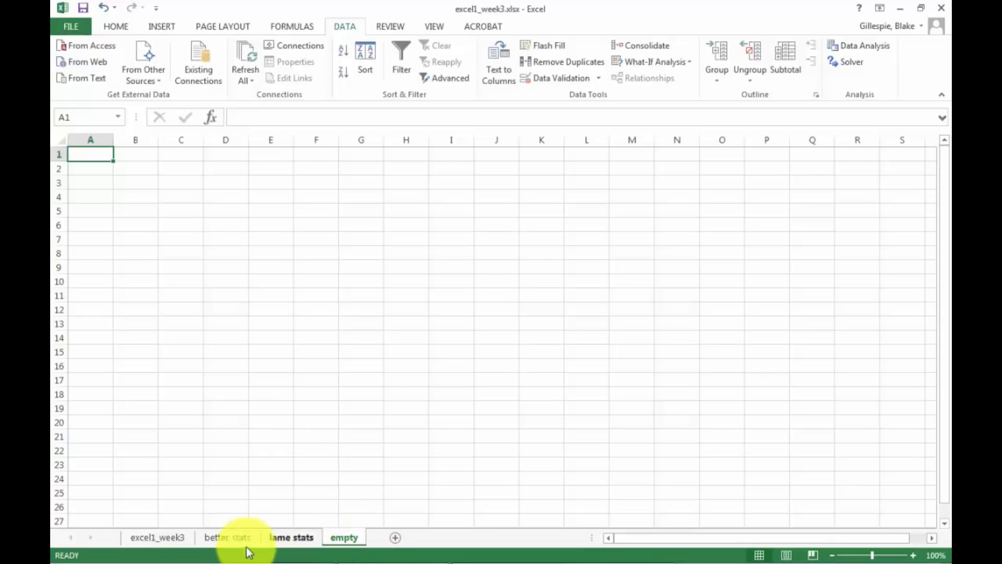
Return to the excel1_week3 worksheet and set the Save As file name in the chem305 folder to excel1_week3_BG.xlsx.
left_click(167, 538)
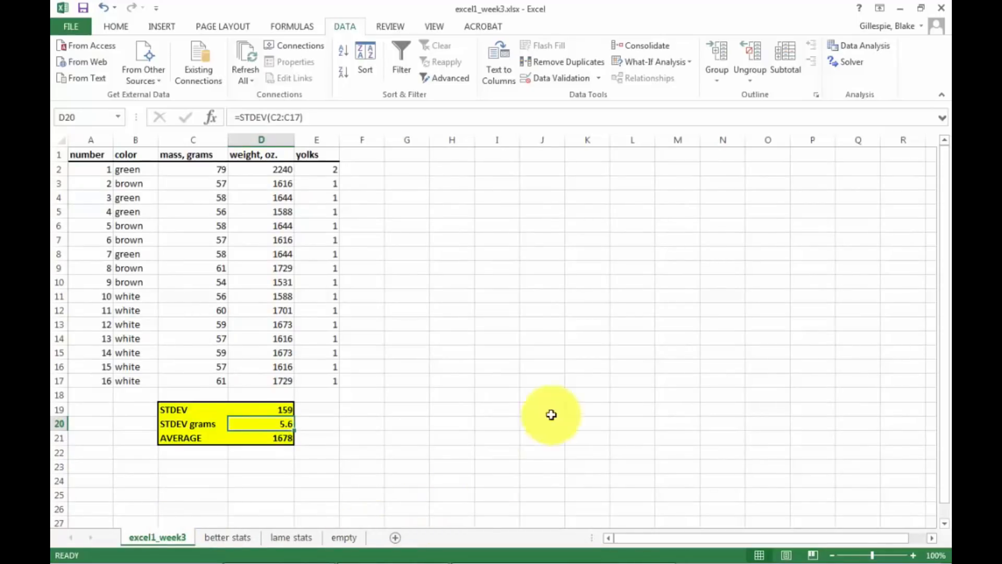
left_click(80, 24)
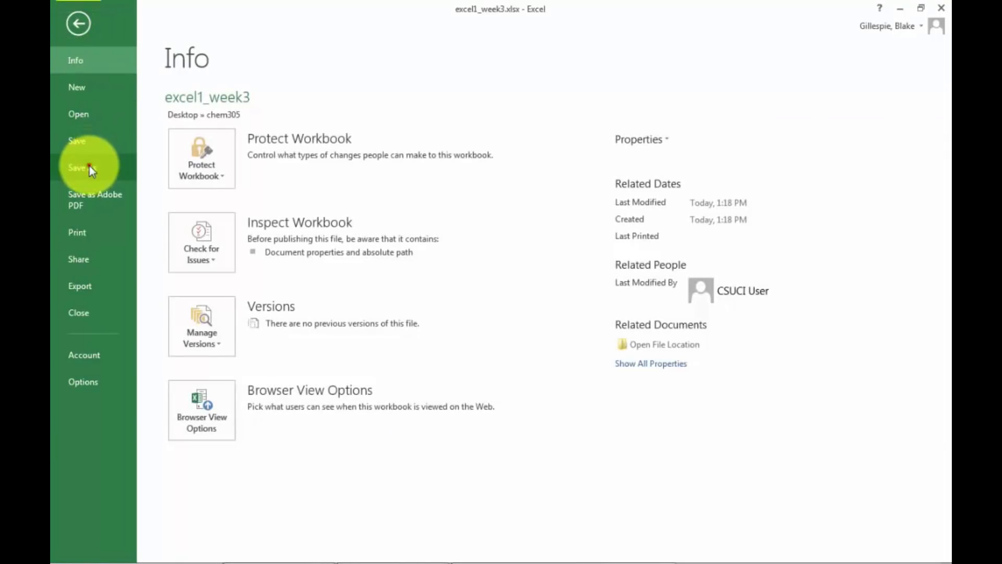
left_click(89, 165)
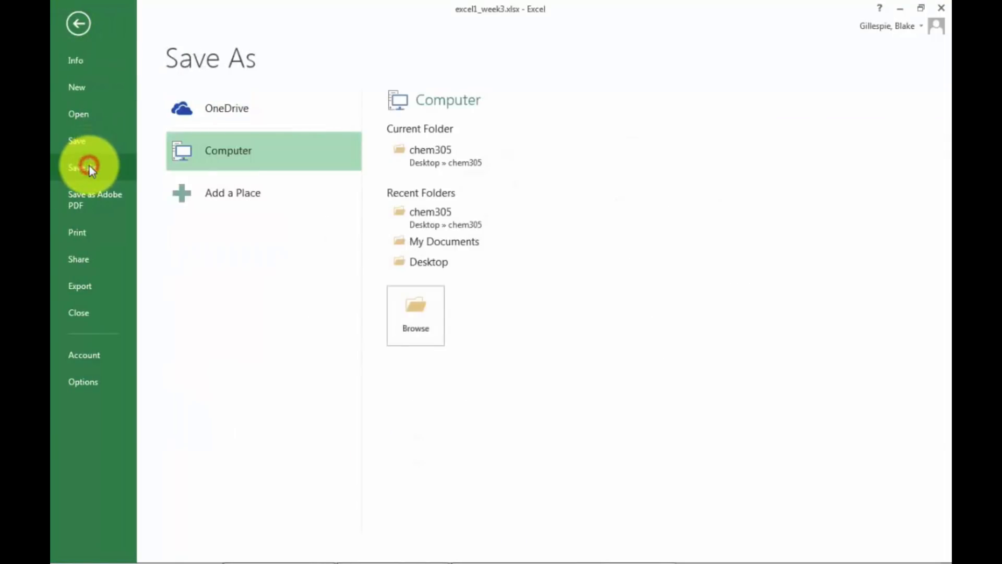
left_click(469, 165)
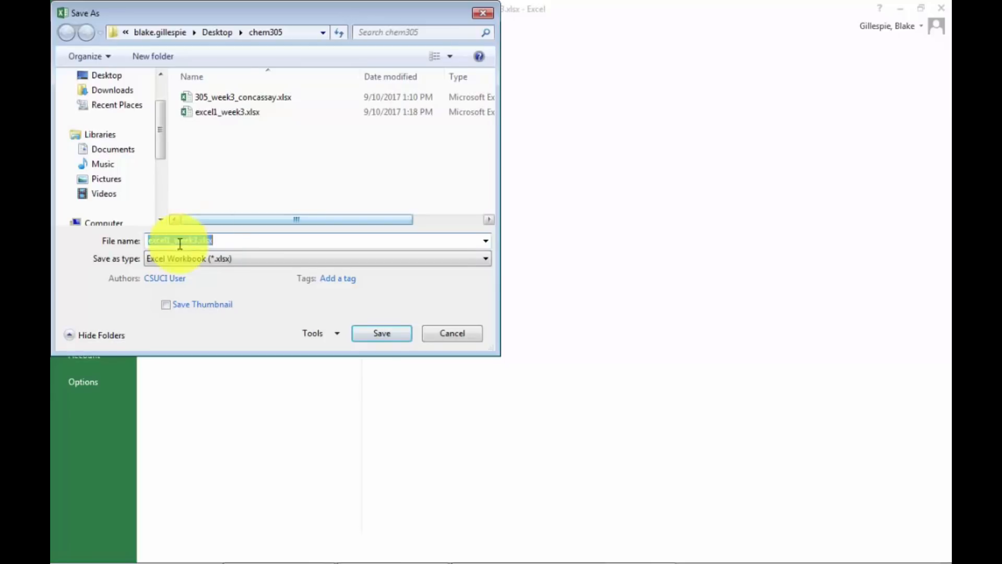
left_click(199, 241)
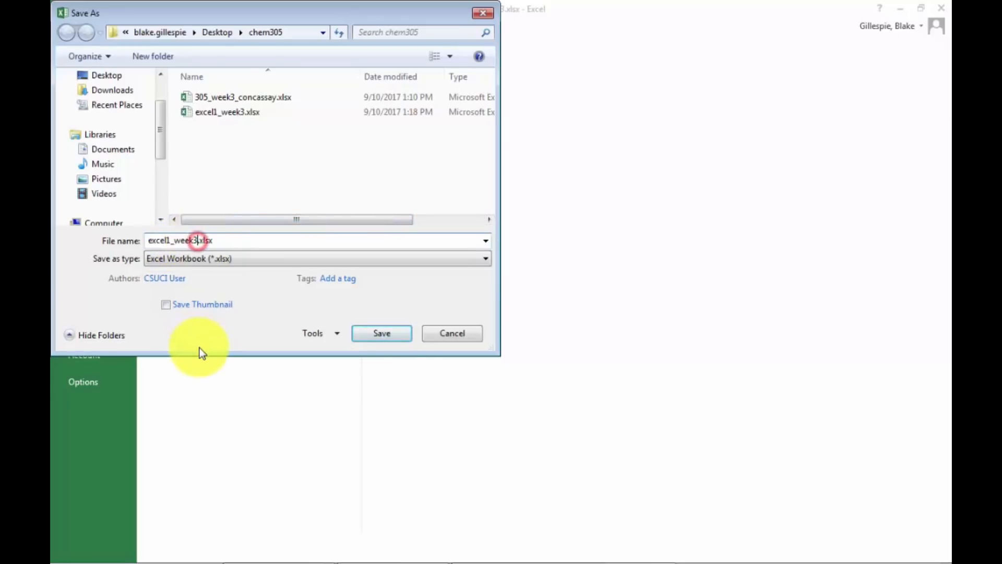
type("_BG")
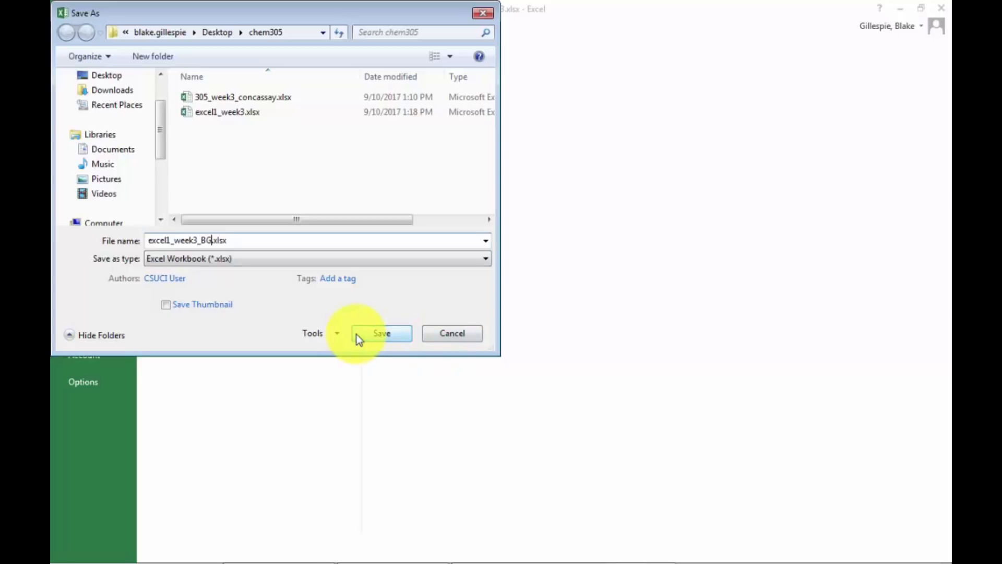
key("BackSpace")
key("BackSpace")
type("yourinitials")
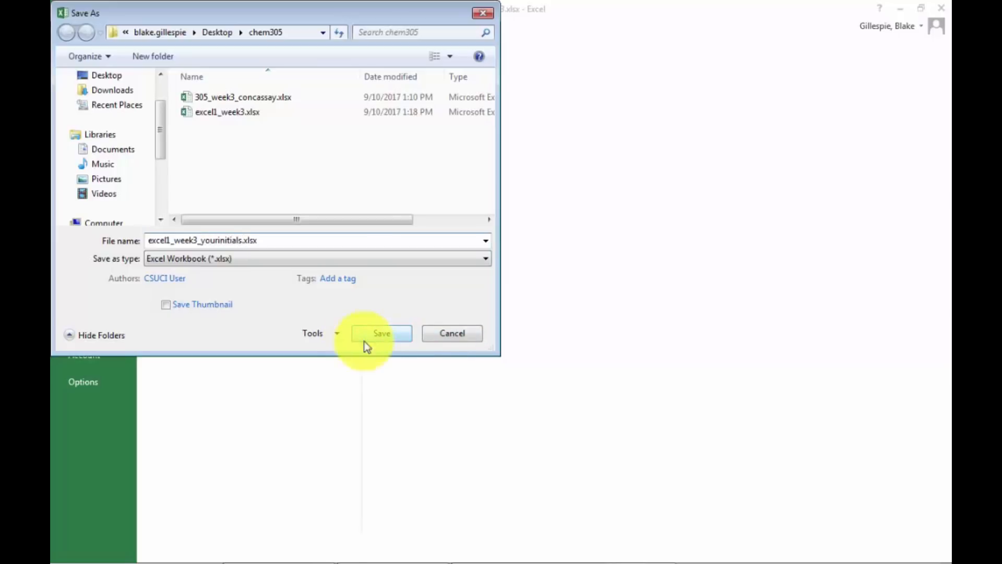
key("BackSpace")
key("BackSpace")
key("BackSpace")
key("BackSpace")
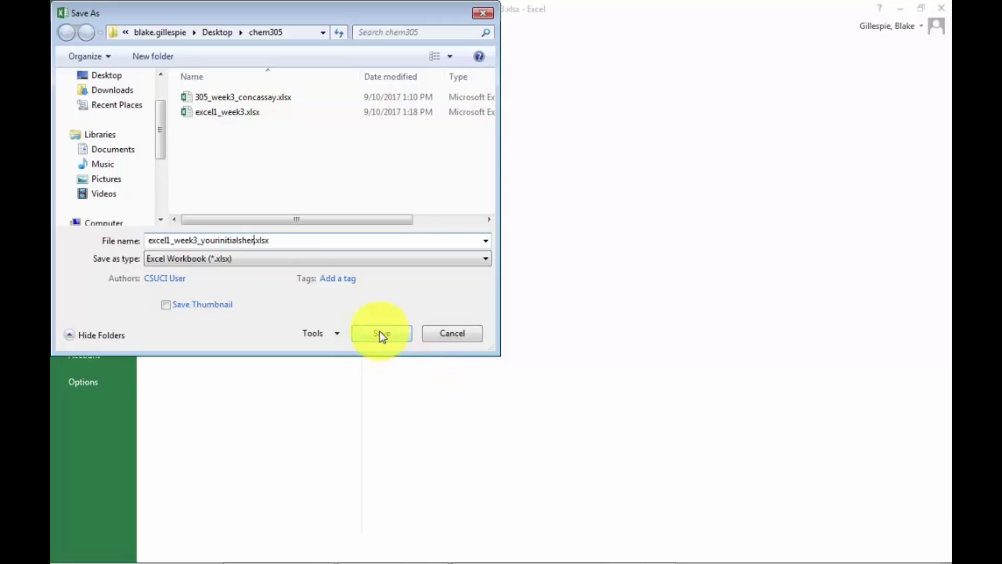
key("BackSpace")
key("BackSpace")
key("BackSpace")
key("BackSpace")
key("BackSpace")
key("BackSpace")
key("BackSpace")
key("BackSpace")
type("BG")
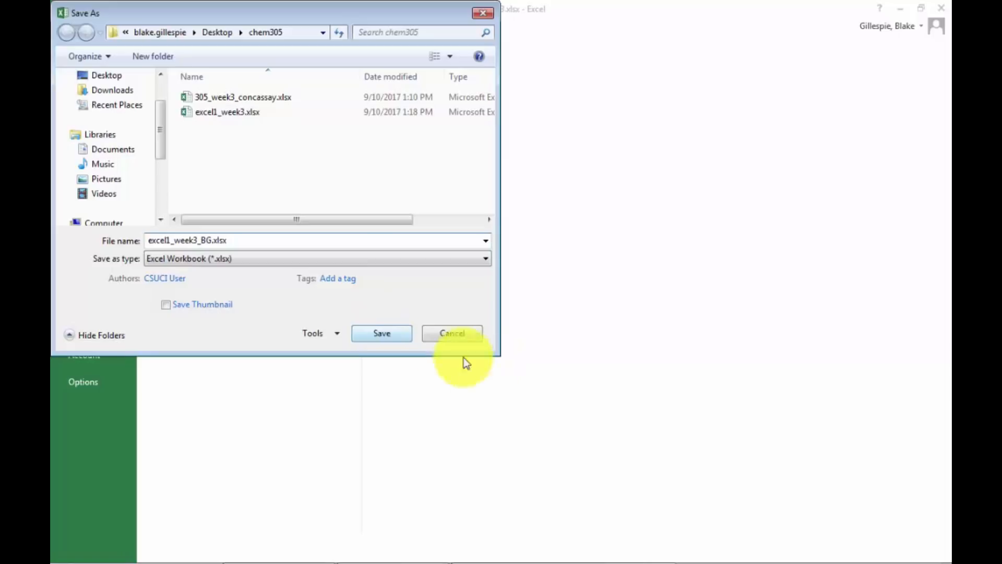
Save the workbook under its new name and open the recent workbook 305_week3_concassay.xlsx.
left_click(394, 337)
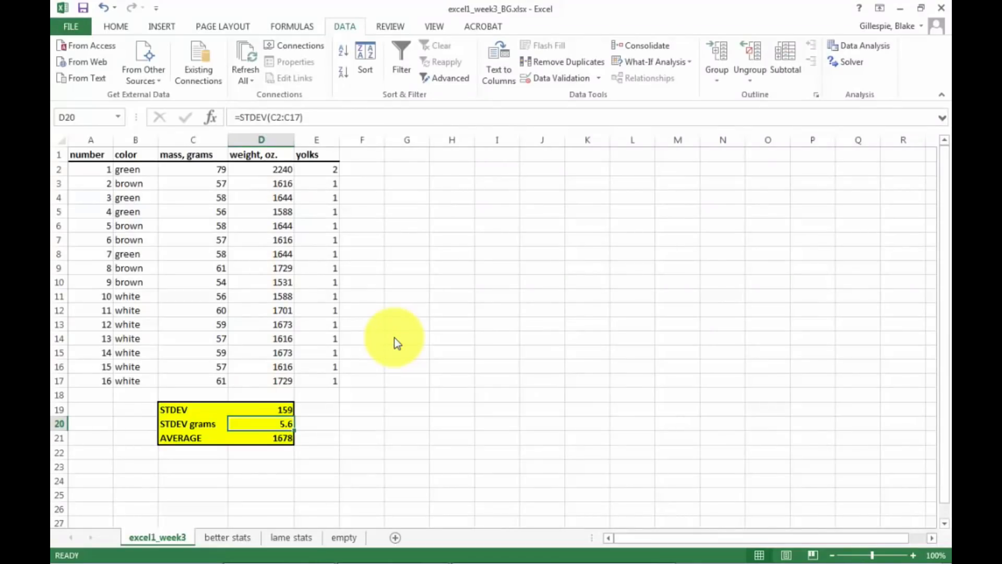
left_click(70, 27)
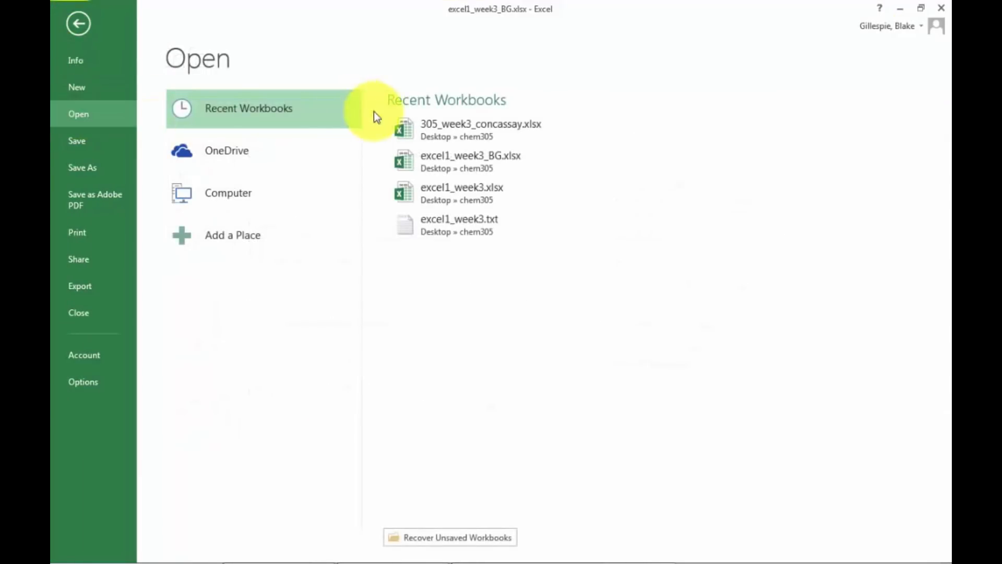
left_click(440, 129)
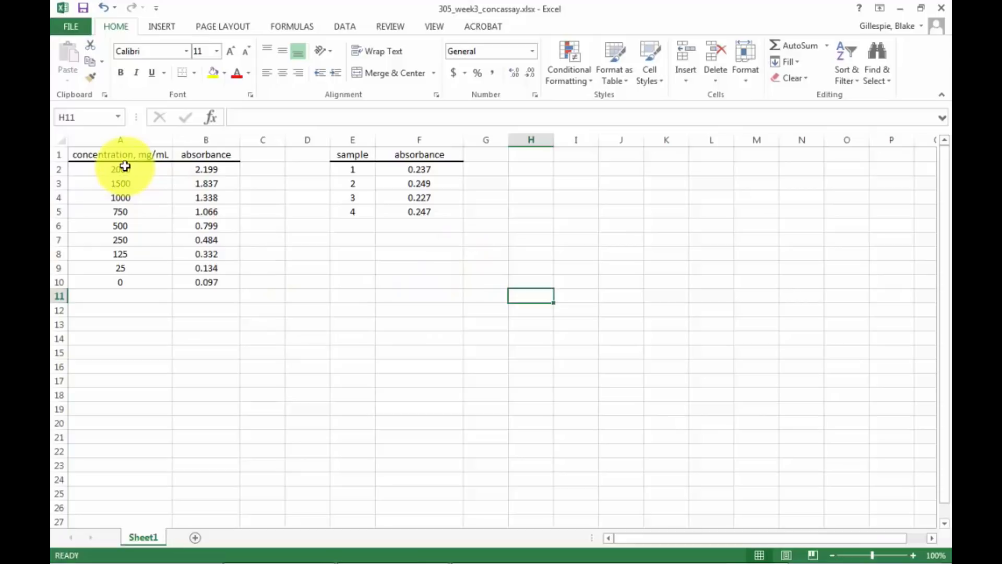
Plot A2:B10 as a markers-only scatter chart and apply the quick layout with chart title, axis titles and side legend.
left_click_drag(125, 167, 199, 281)
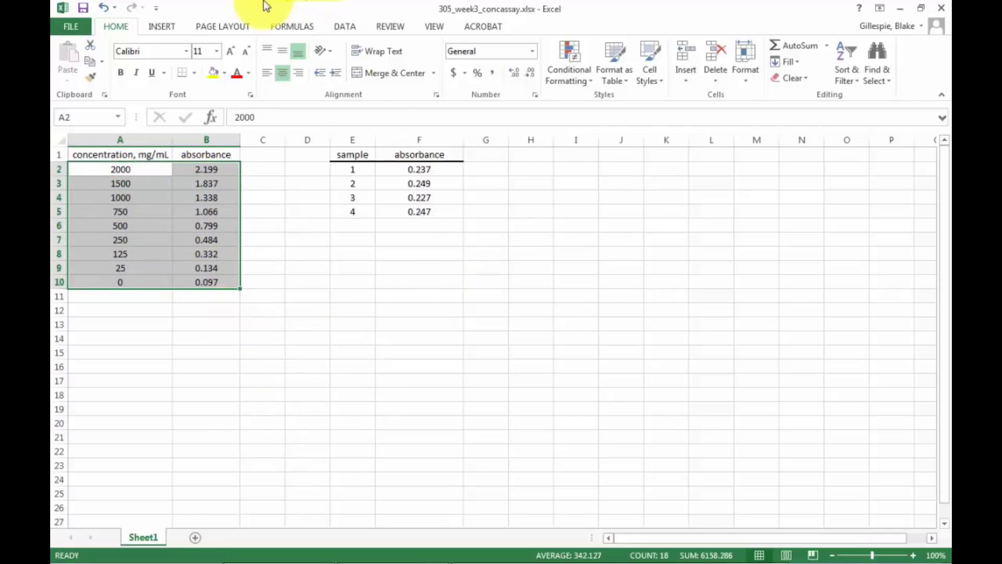
left_click(162, 26)
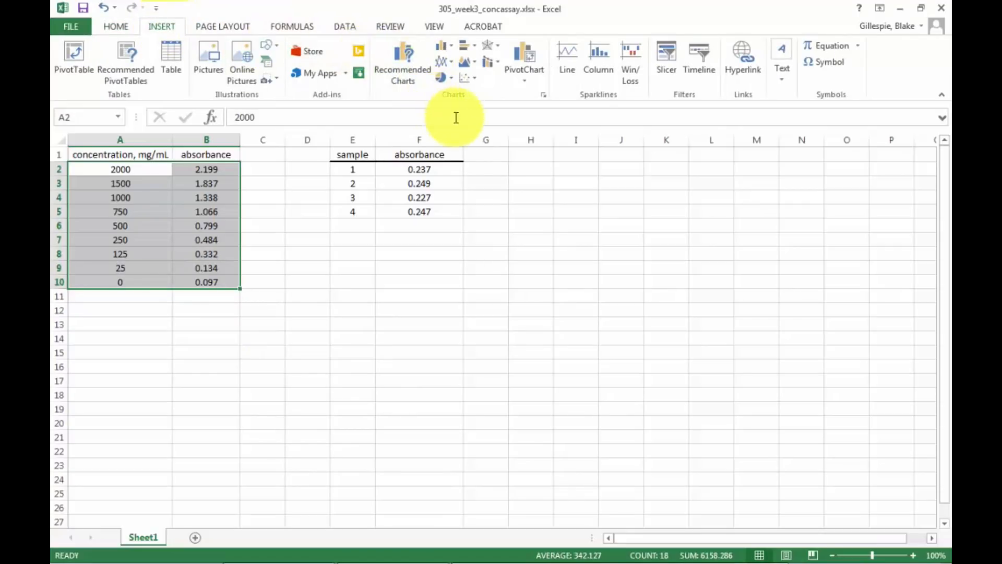
left_click(469, 78)
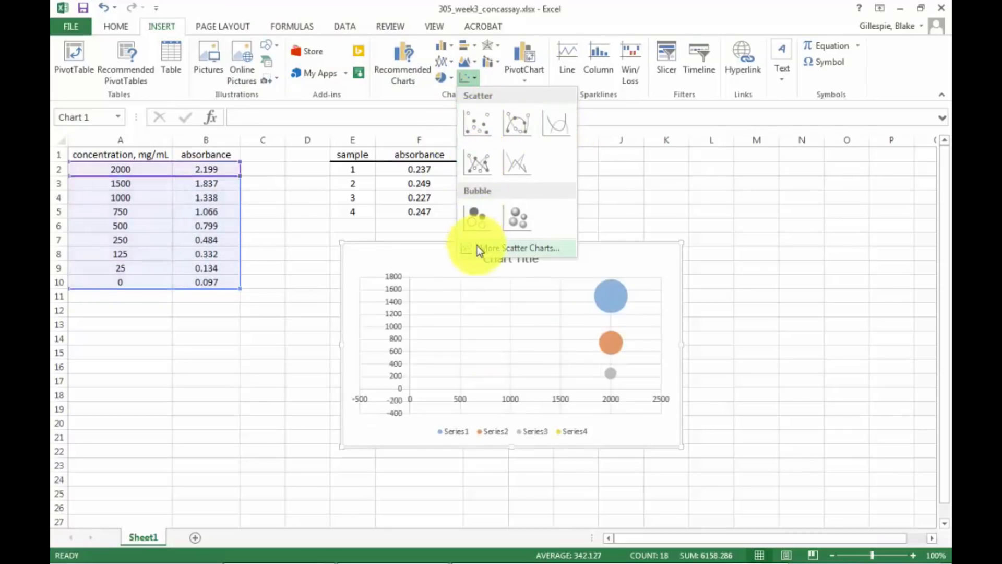
left_click(465, 130)
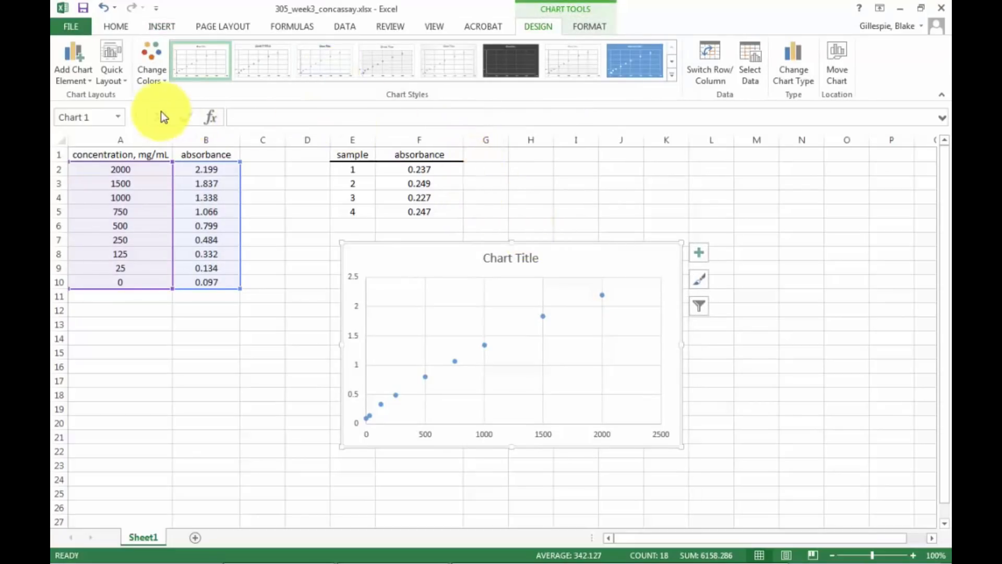
left_click(114, 59)
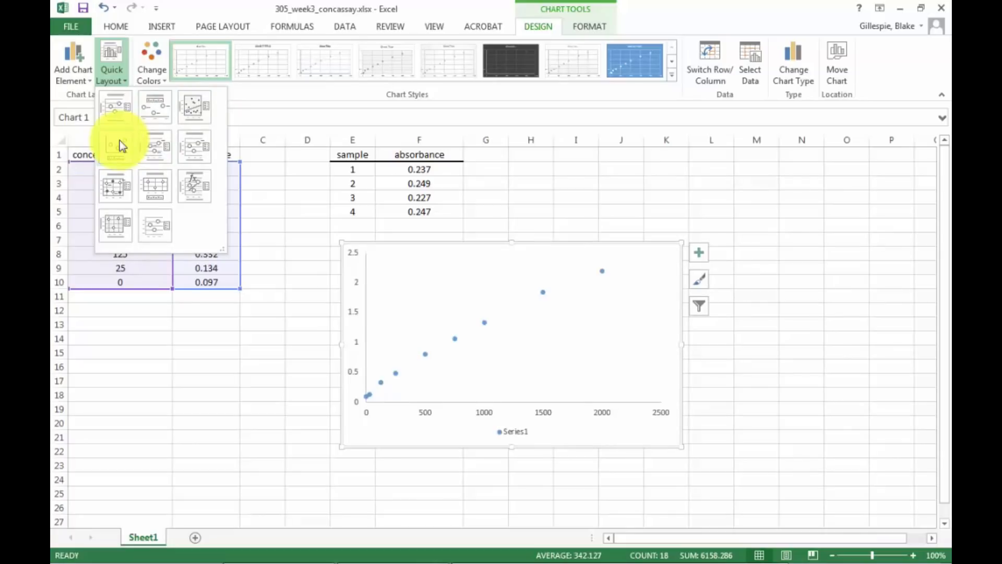
left_click(123, 114)
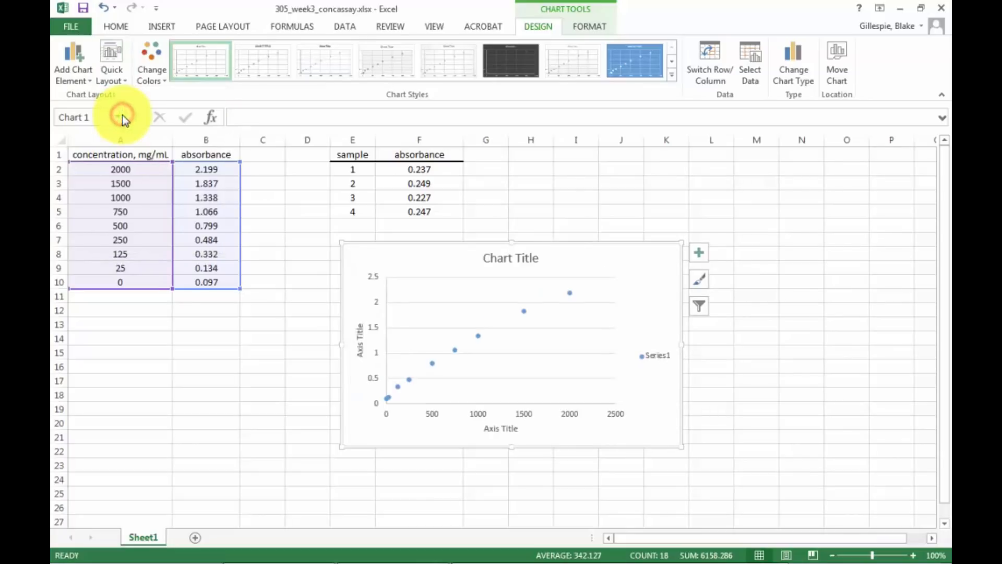
Set the chart's horizontal axis title to "concentrations, mg/mL".
double_click(498, 427)
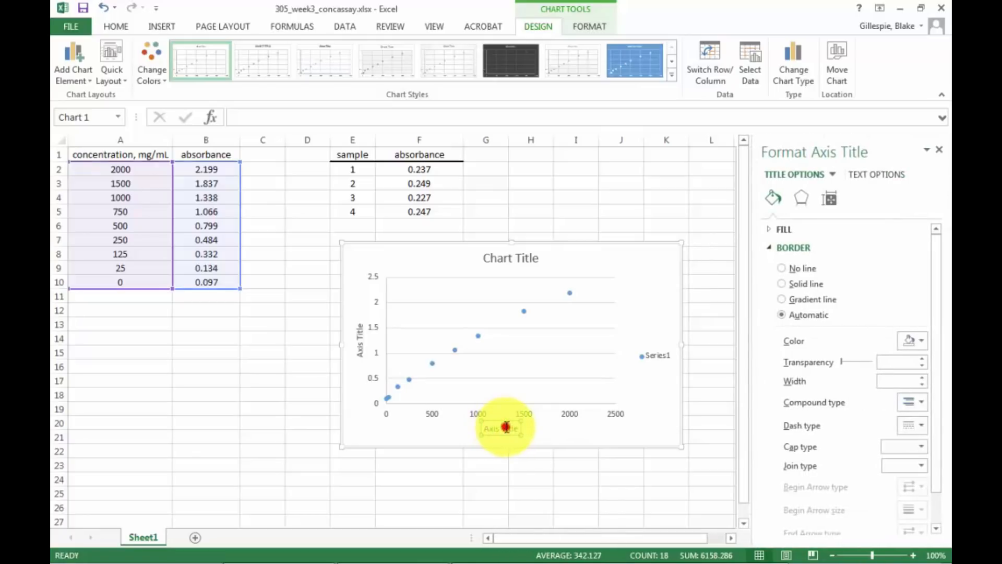
left_click(506, 427)
key("BackSpace")
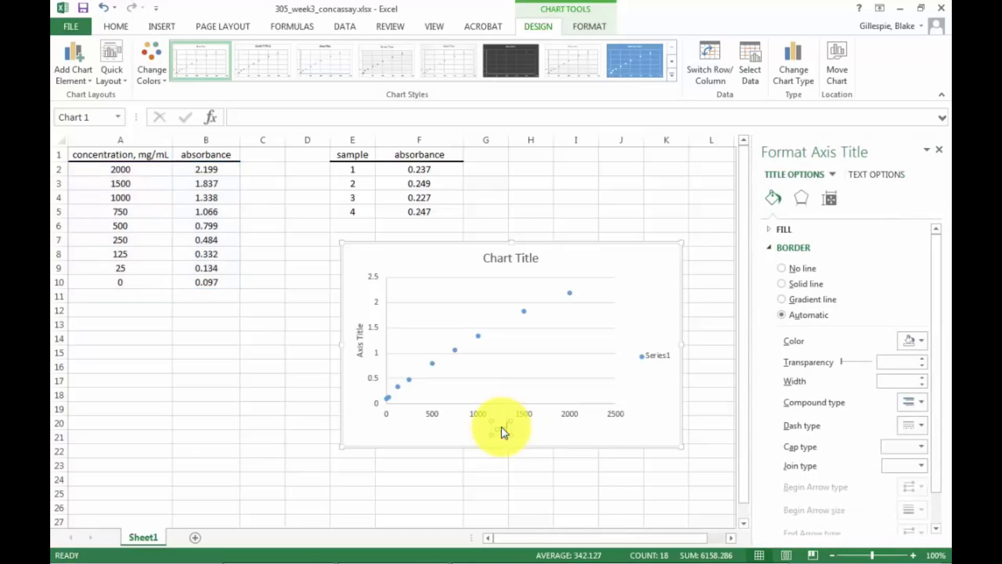
type("concentrations, mg/mL")
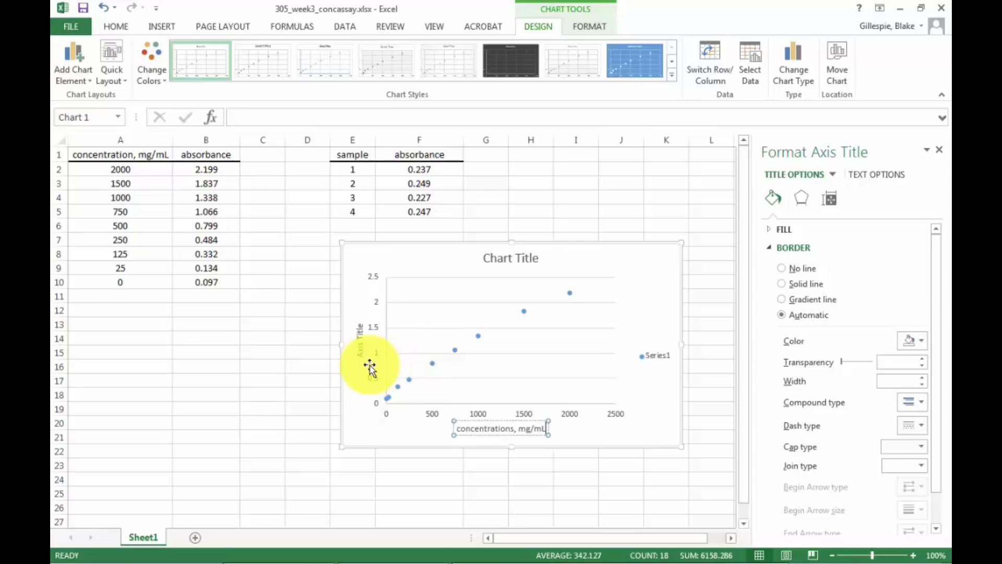
Set the chart's vertical axis title to "Absorbance".
left_click(356, 342)
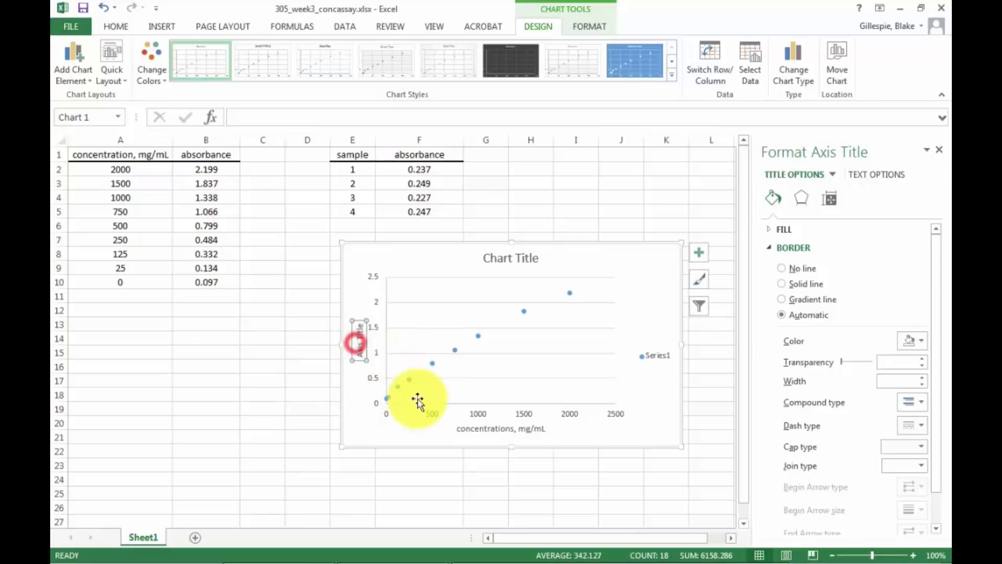
triple_click(356, 341)
type("a")
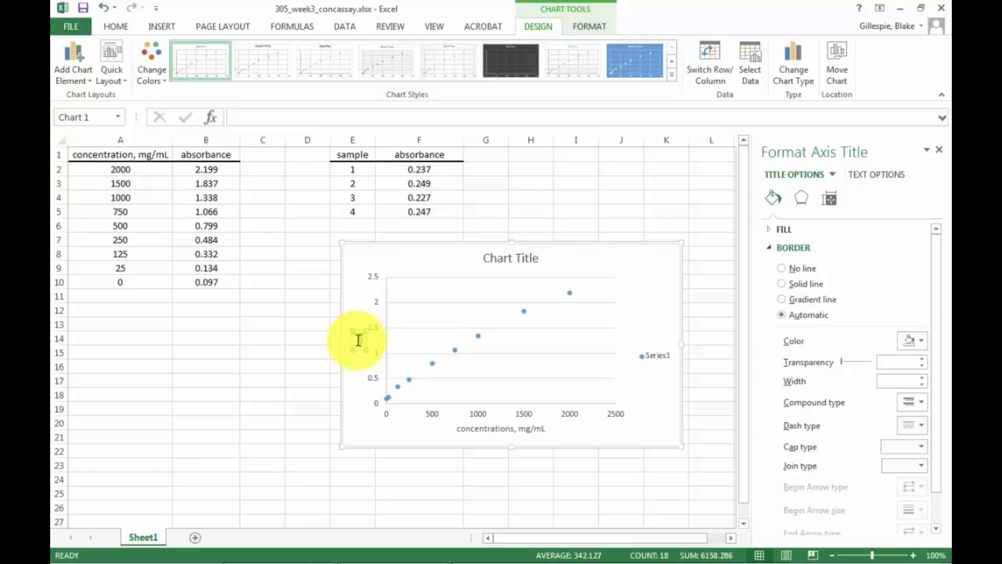
type("bsorbance")
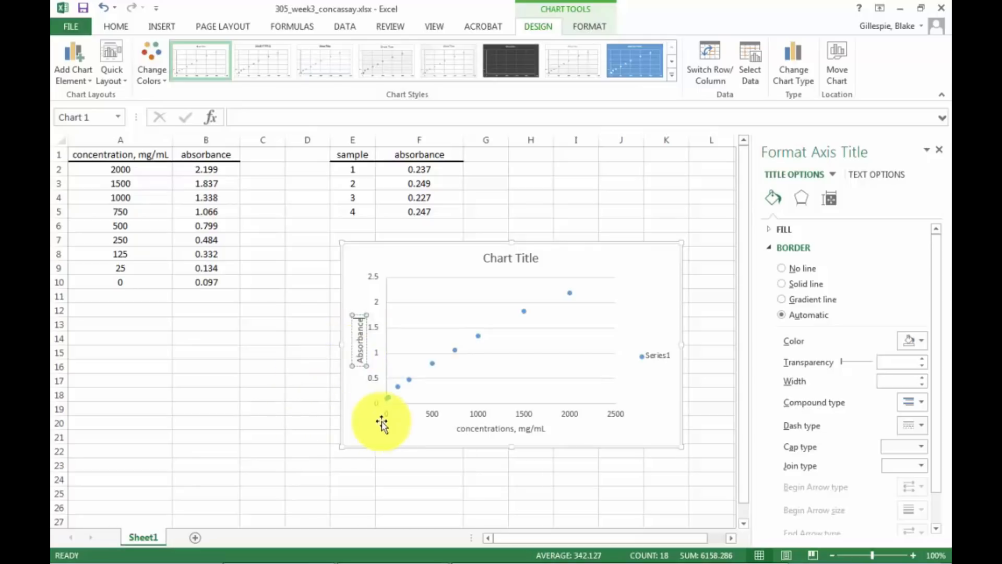
left_click(362, 425)
Replace the chart title with "some old concentration standard curve".
triple_click(511, 259)
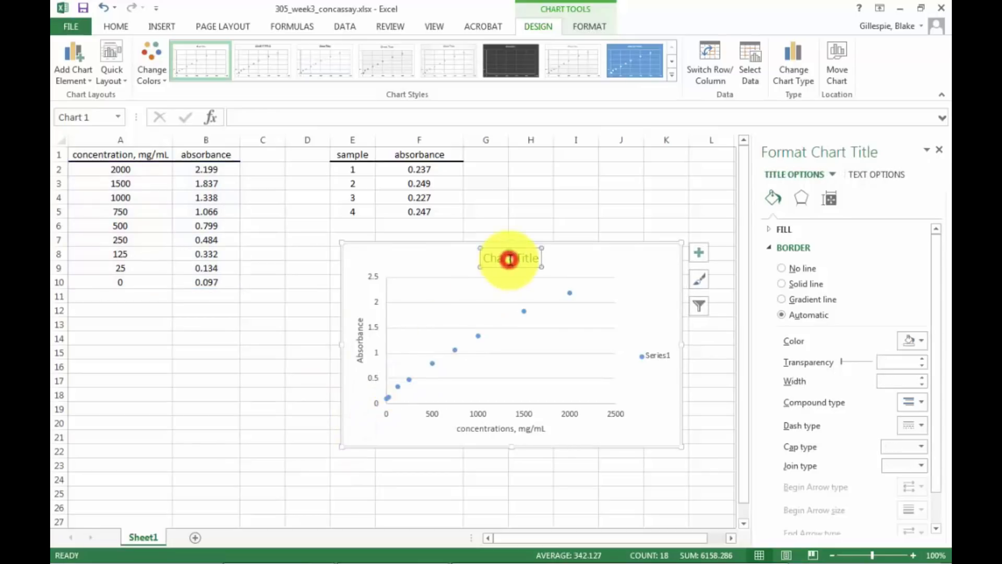
type("some")
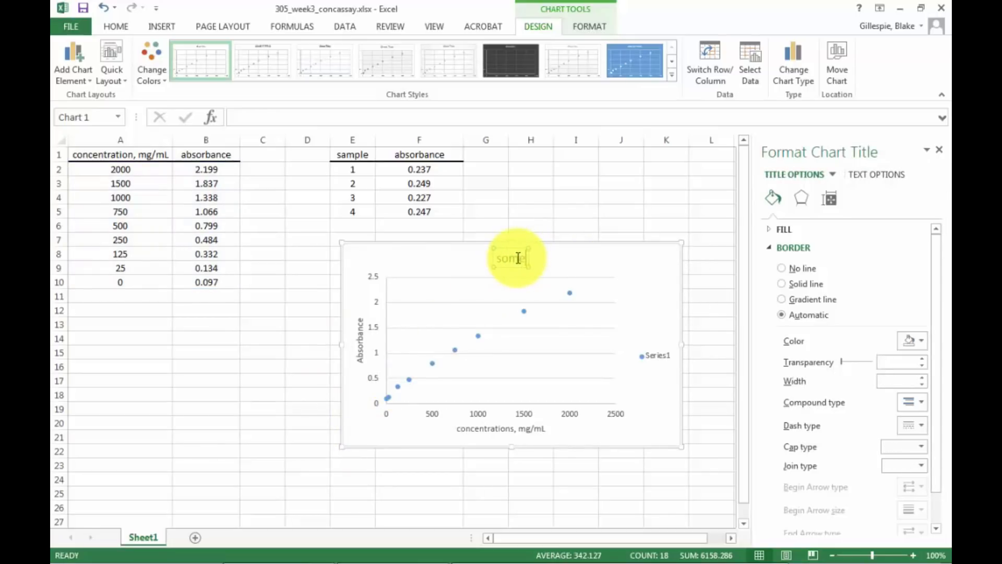
type(" old donce")
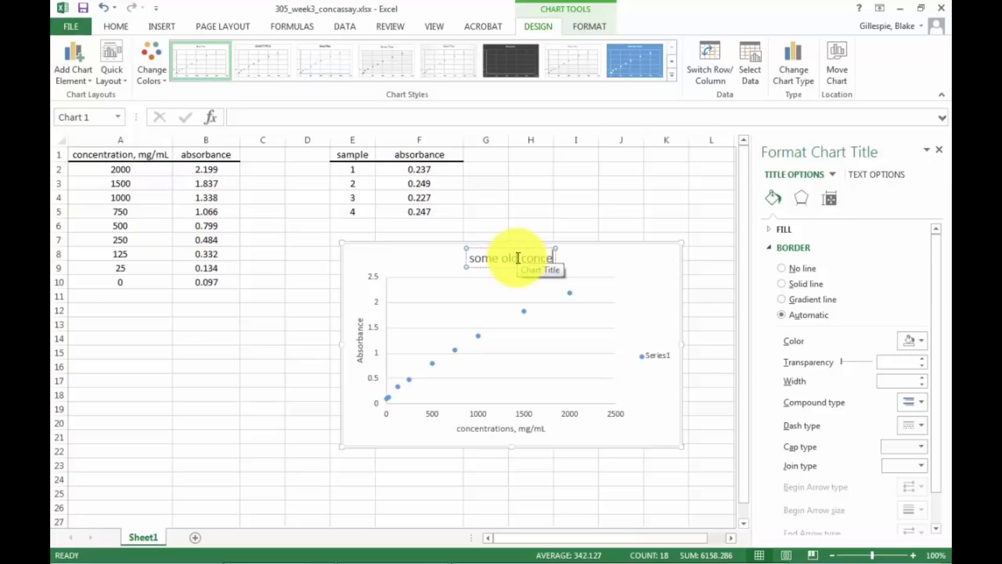
type("ntration stand")
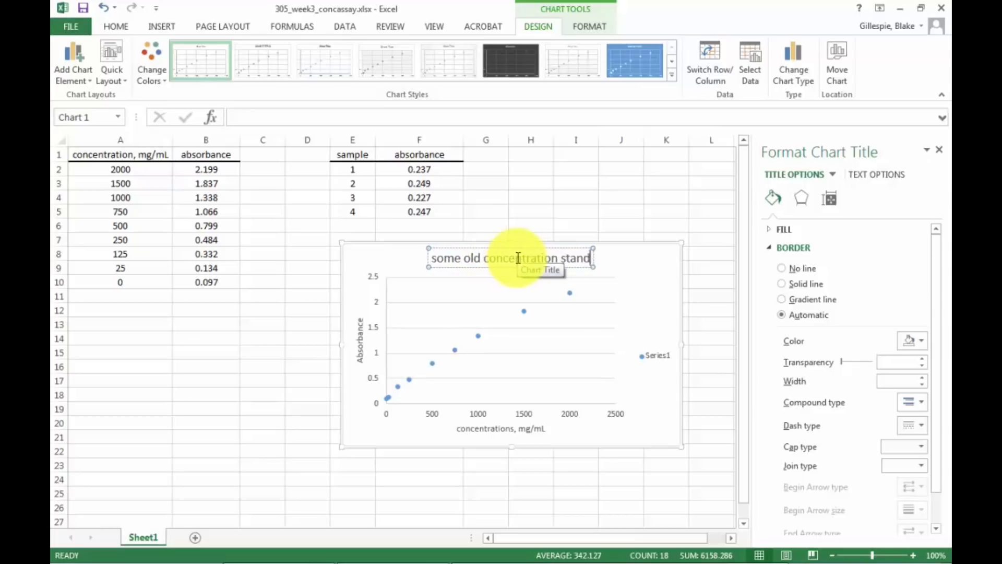
type("ard curve")
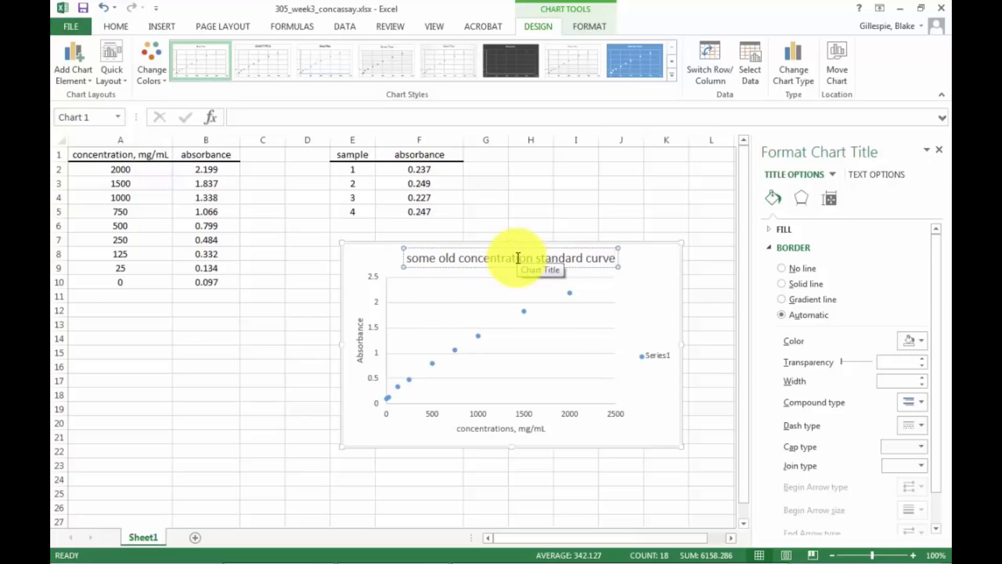
left_click(645, 277)
left_click(648, 361)
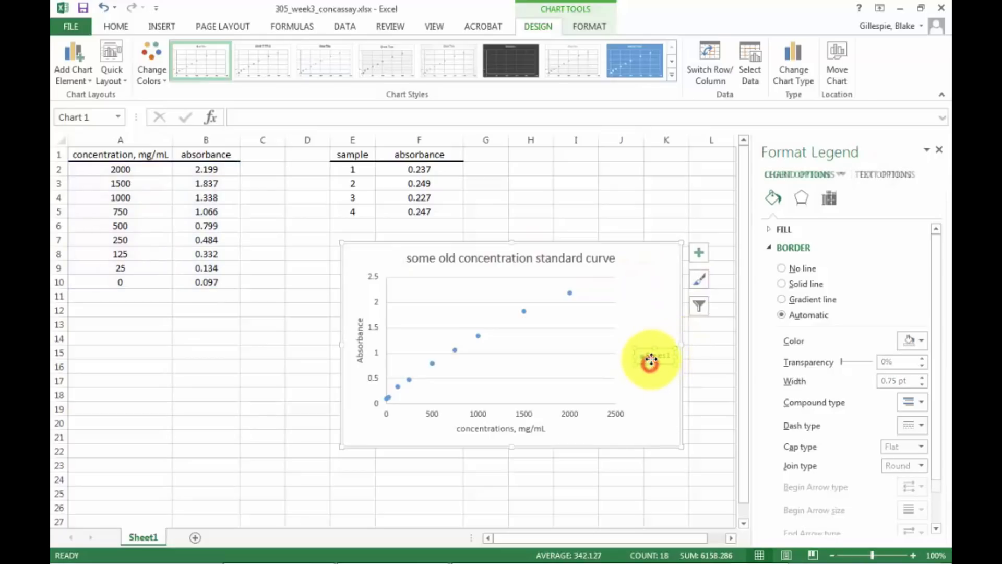
left_click(659, 359)
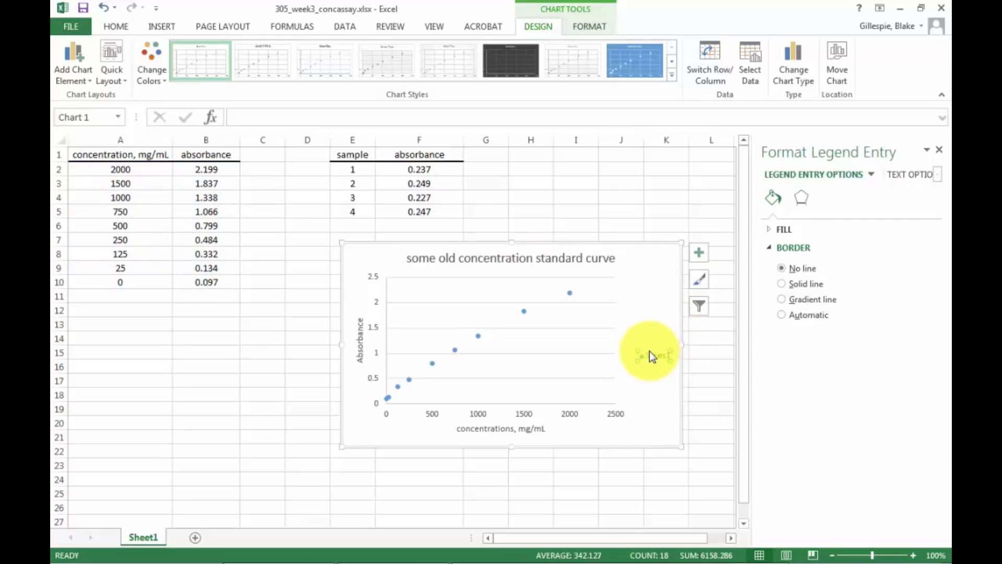
right_click(647, 357)
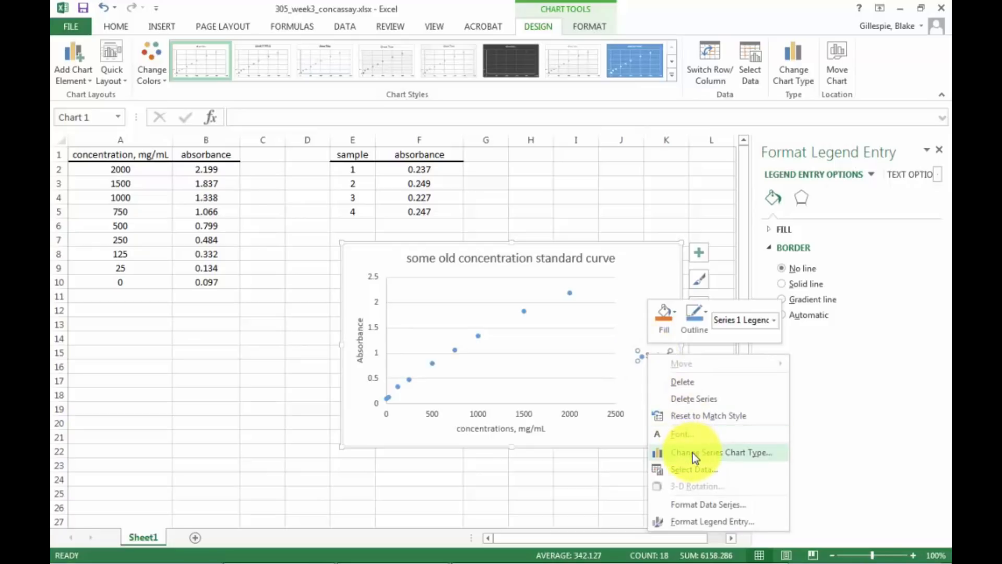
left_click(700, 504)
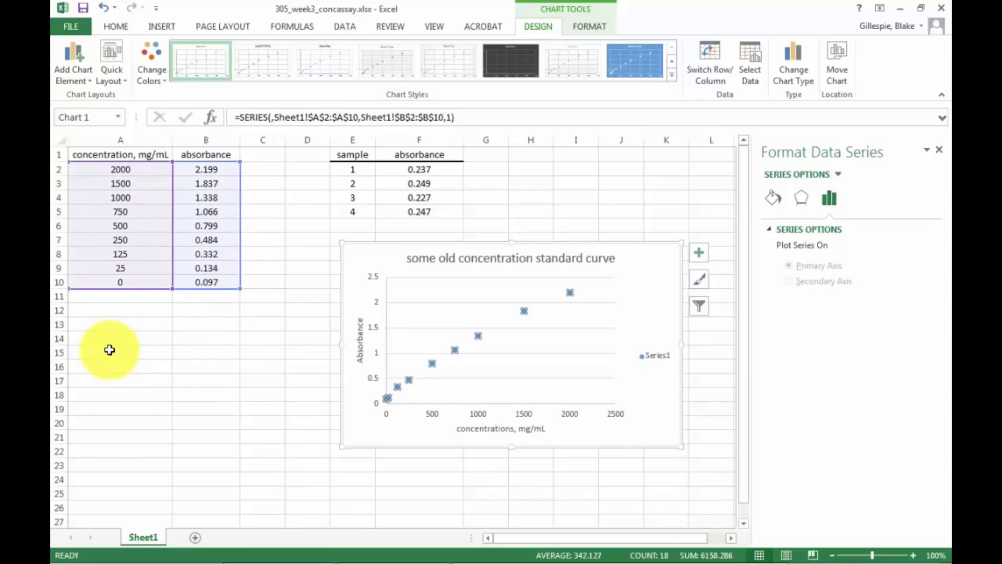
left_click(109, 350)
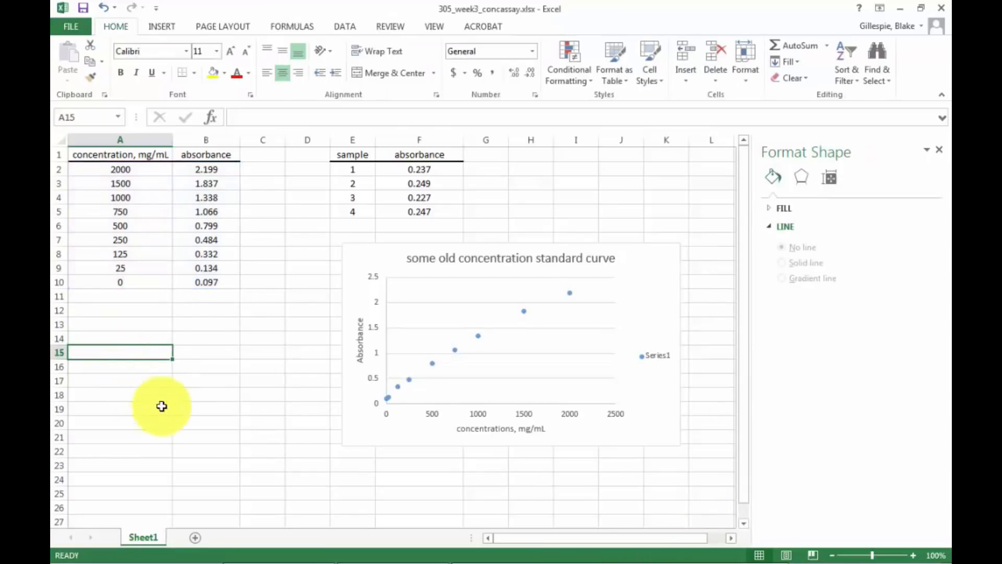
Add a linear trendline to the plotted absorbance series, briefly trying the exponential type.
right_click(571, 294)
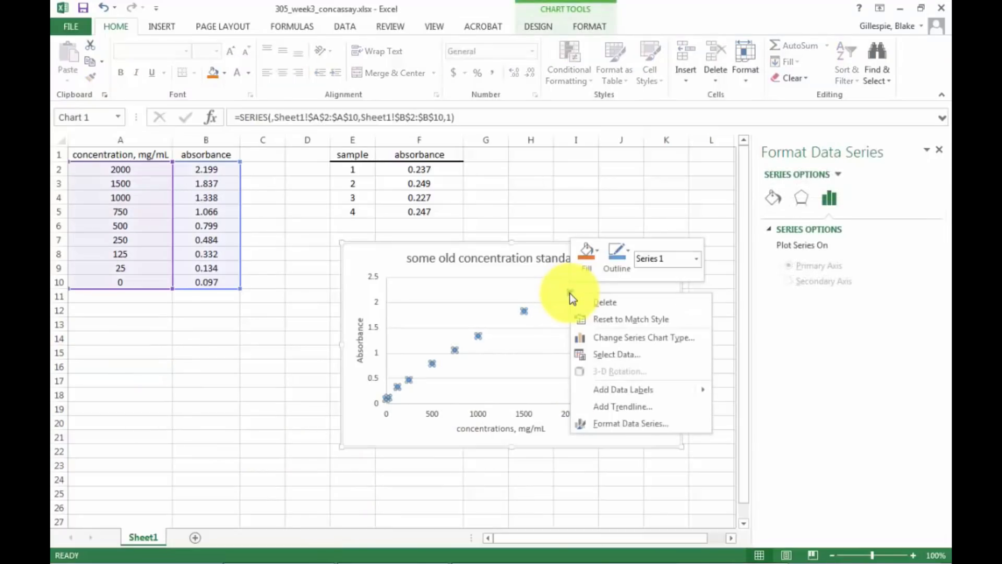
left_click(600, 410)
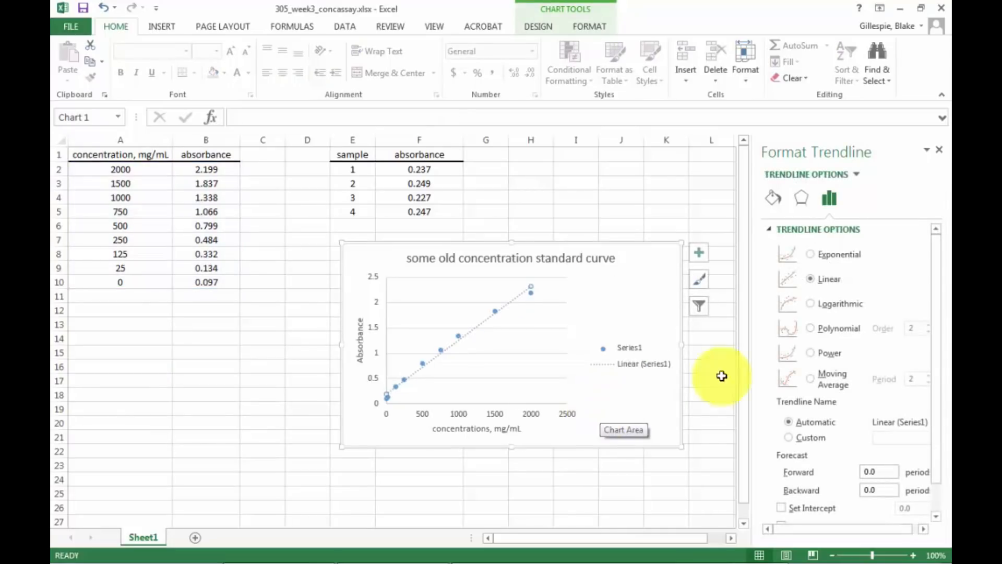
left_click(812, 256)
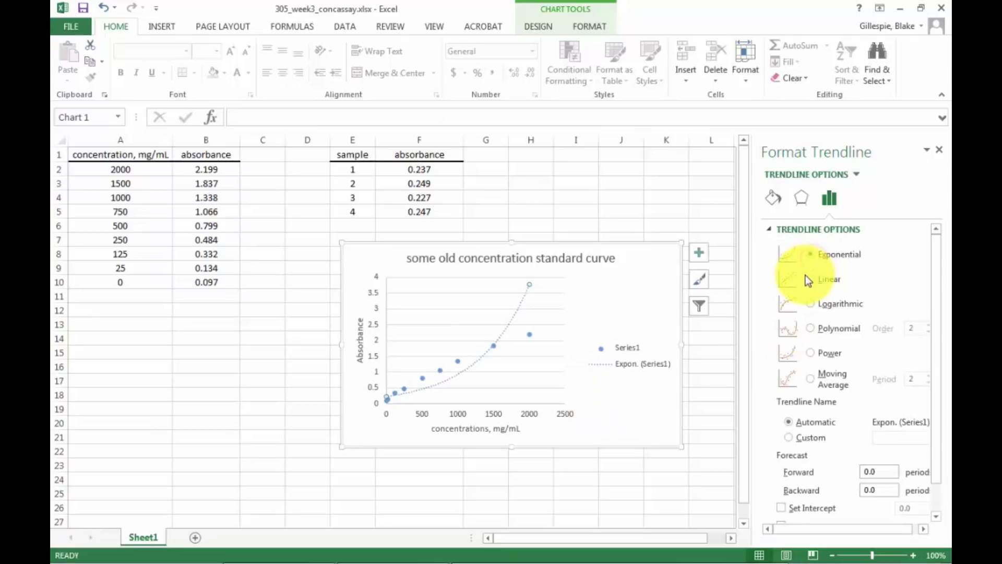
left_click(810, 278)
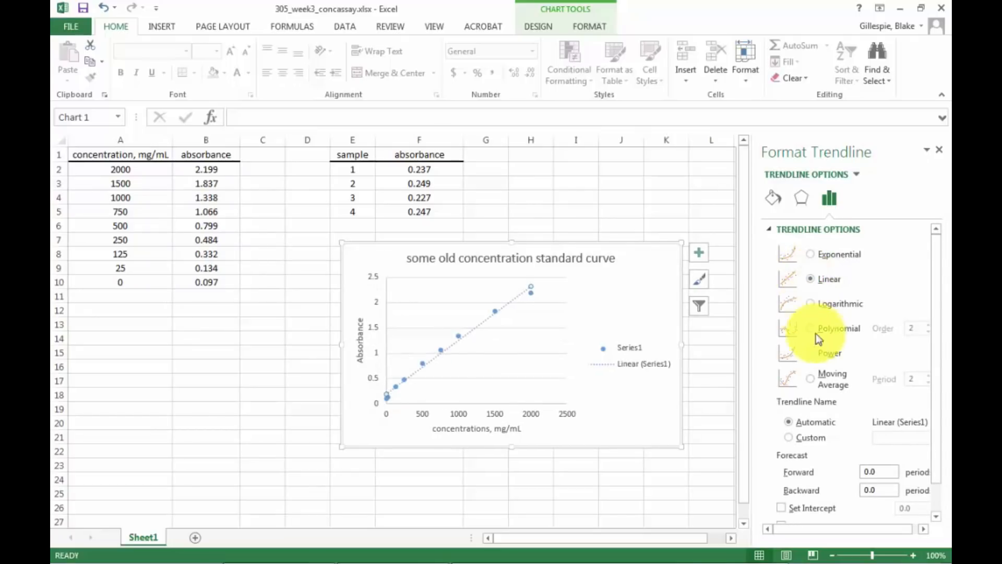
Display the trendline's equation and R-squared value on the chart, trying a set intercept of 0.0 and switching it off again.
left_click_drag(933, 356, 933, 399)
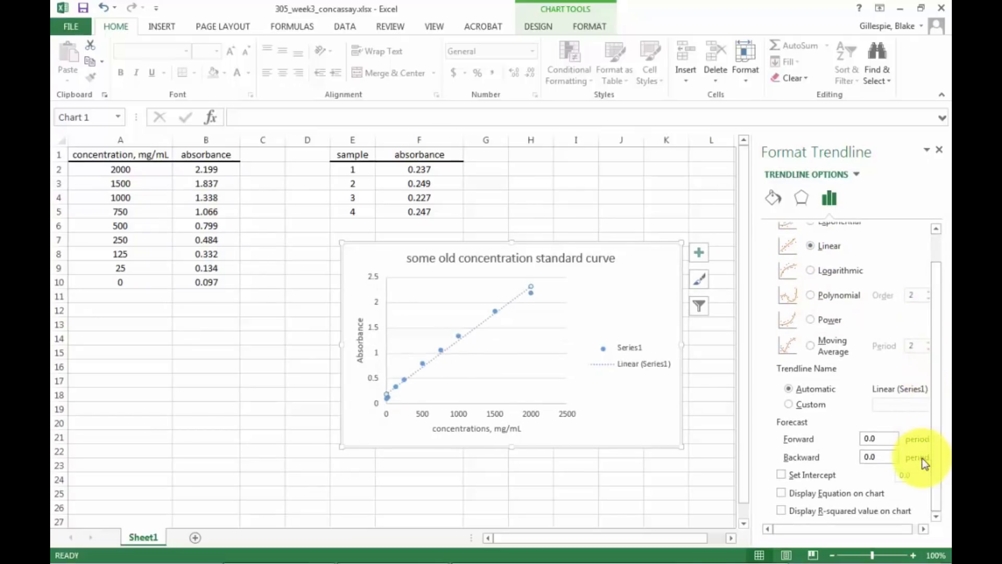
left_click(782, 474)
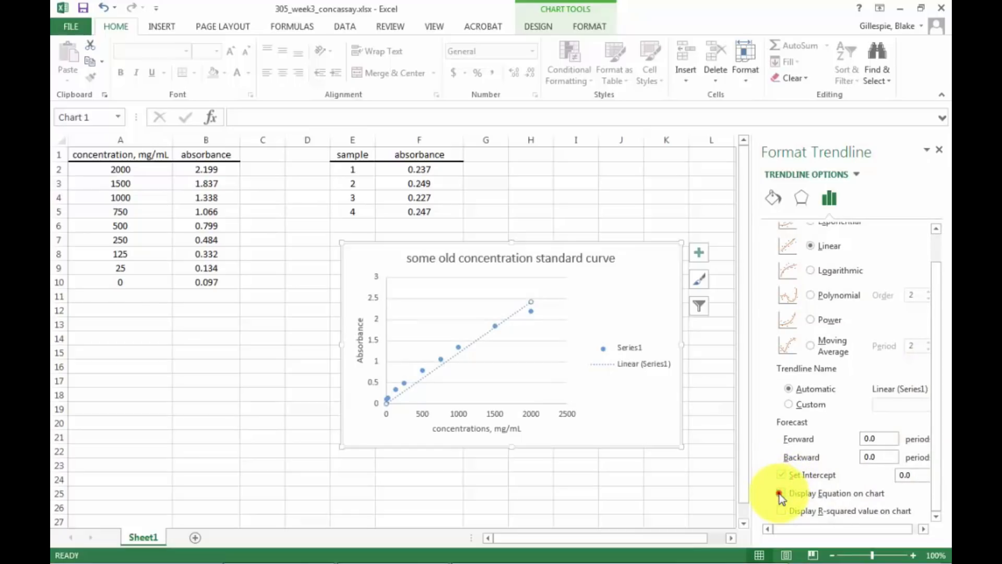
left_click(780, 493)
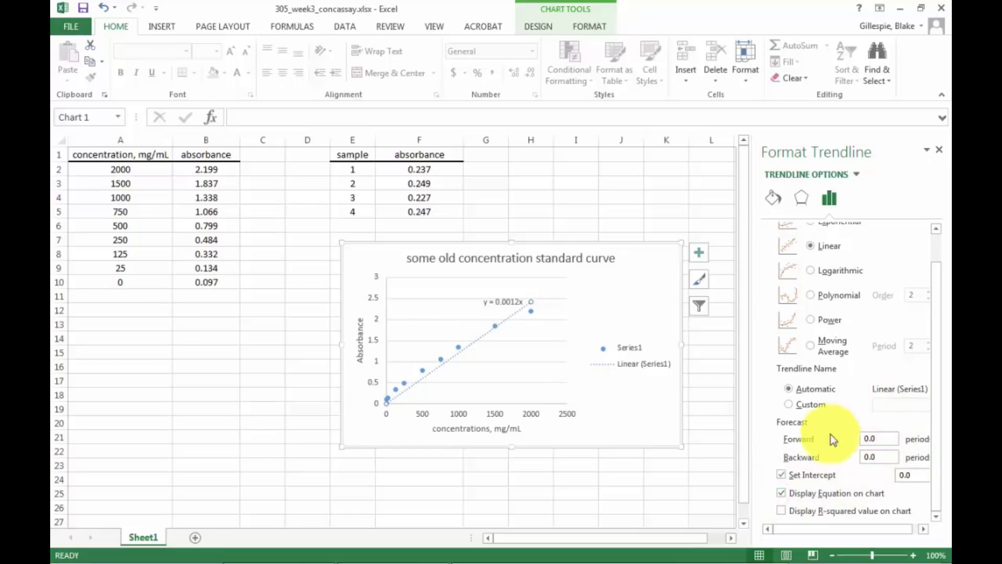
left_click(782, 474)
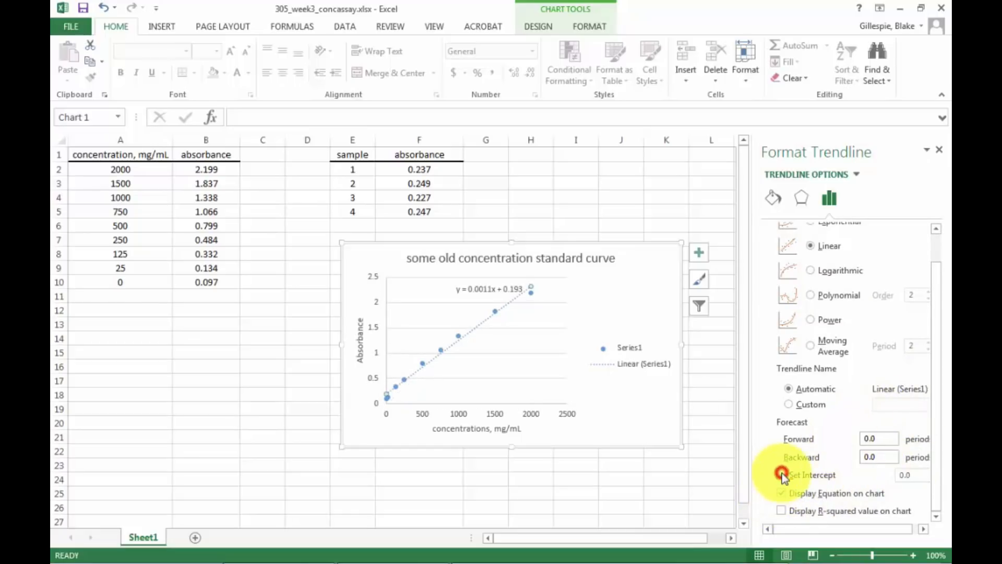
left_click(782, 511)
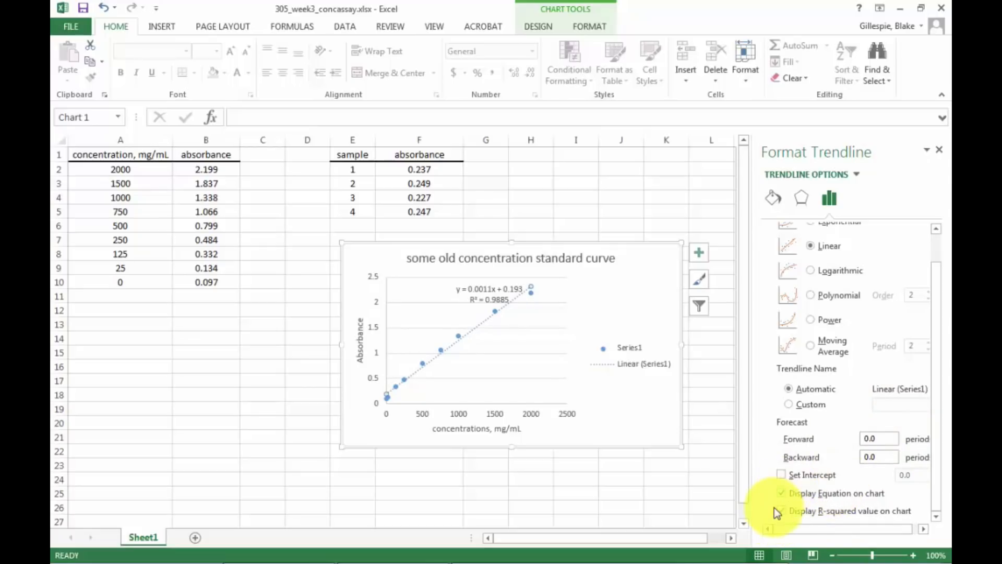
Move the chart beneath the concentration table, starting at about row 12, and delete its major horizontal gridlines.
left_click(610, 398)
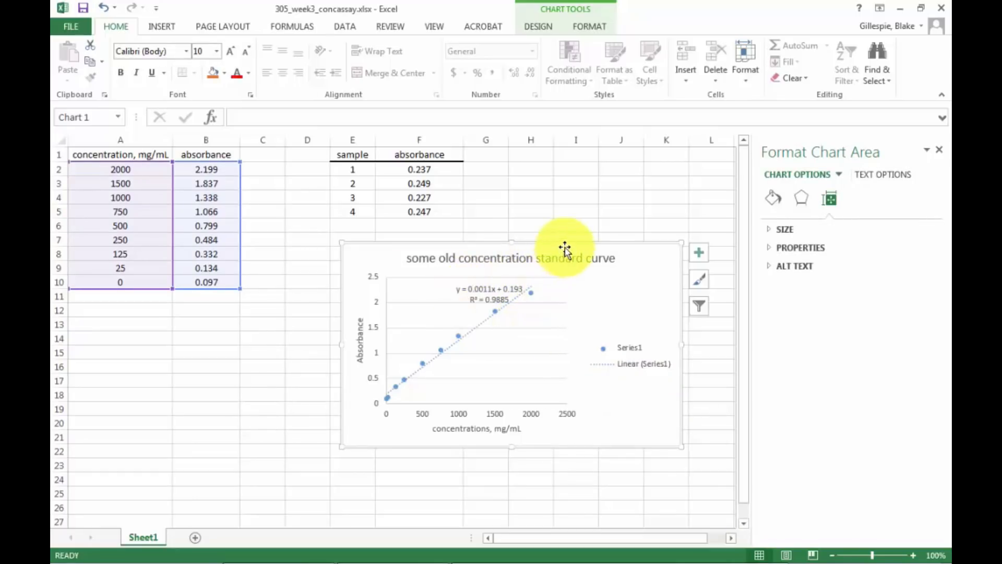
left_click_drag(566, 244, 321, 307)
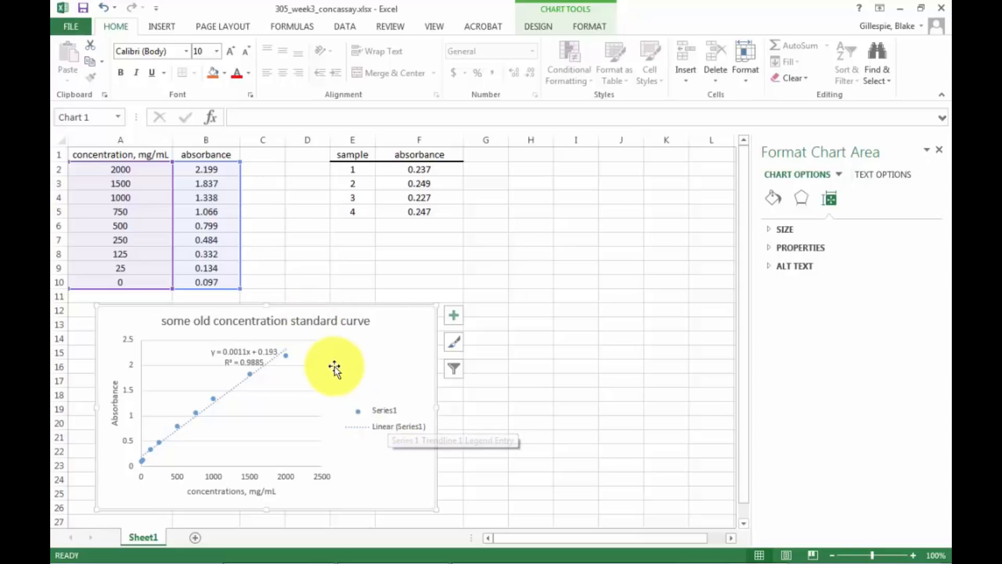
left_click(314, 342)
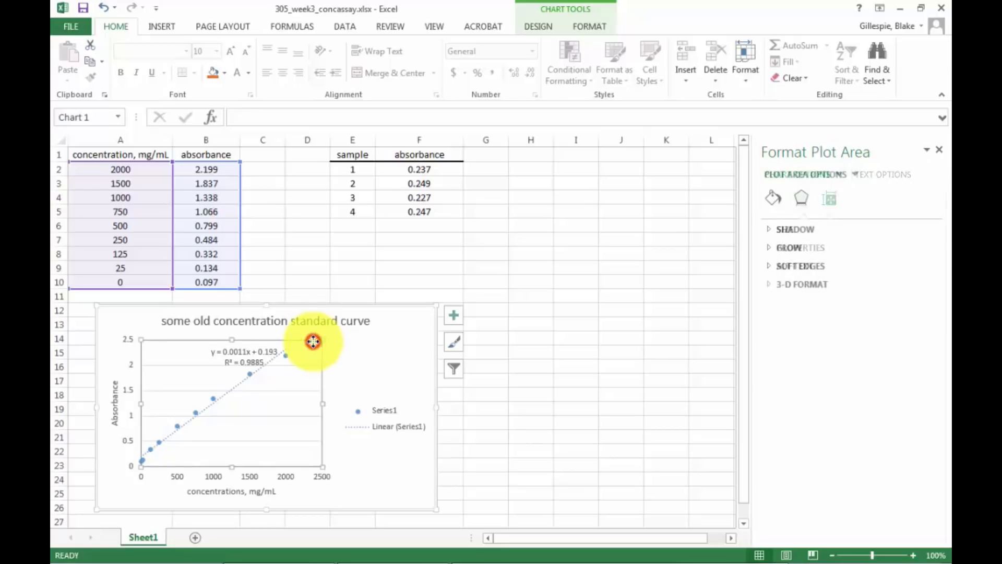
left_click(305, 365)
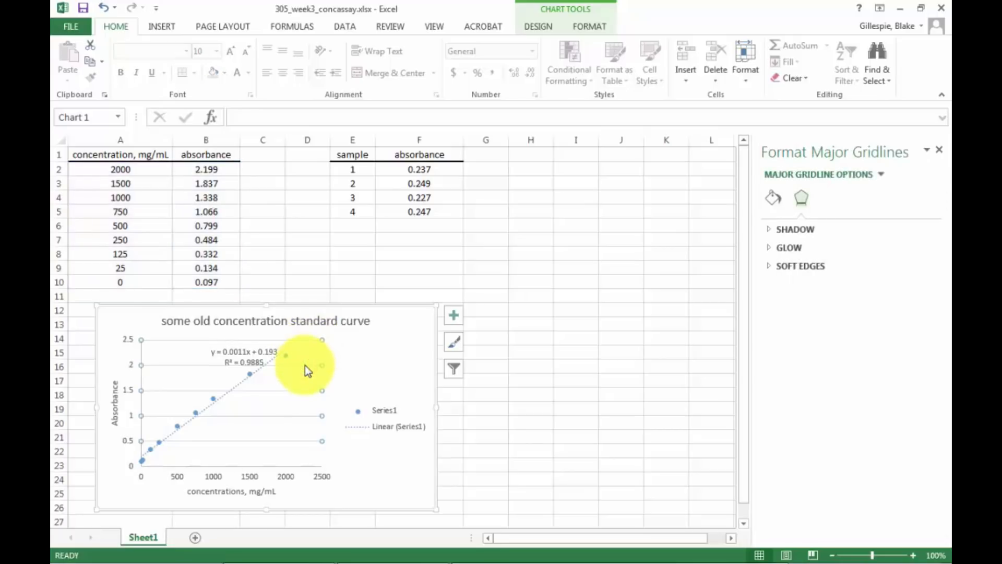
key("Escape")
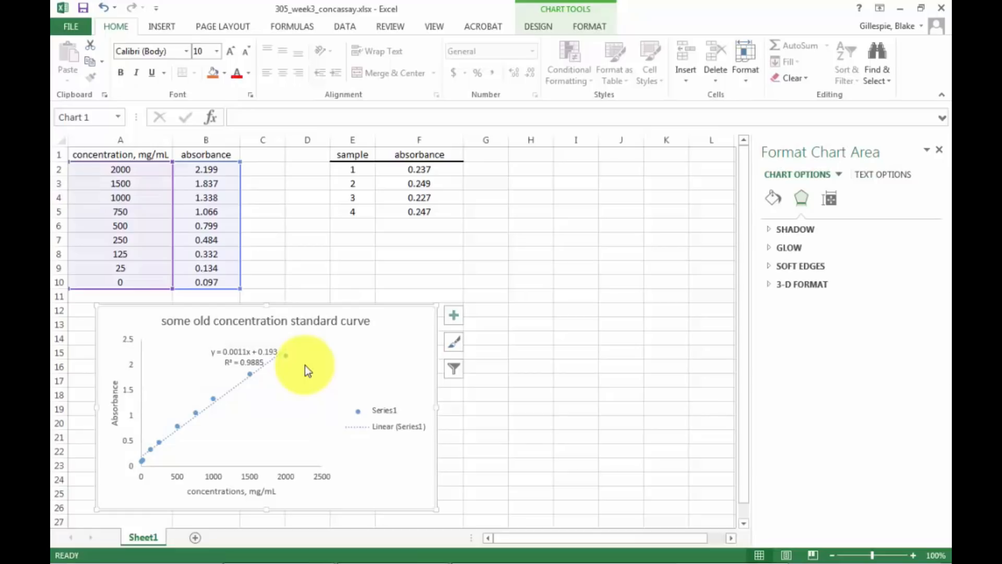
Move the trendline equation label into the empty area below the line and delete the chart legend.
left_click(234, 358)
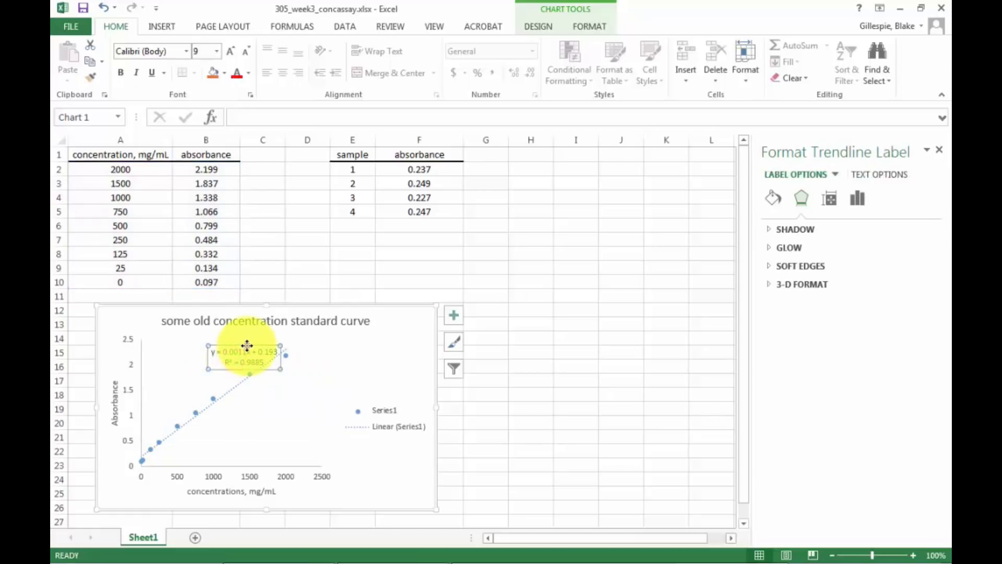
left_click_drag(246, 347, 260, 418)
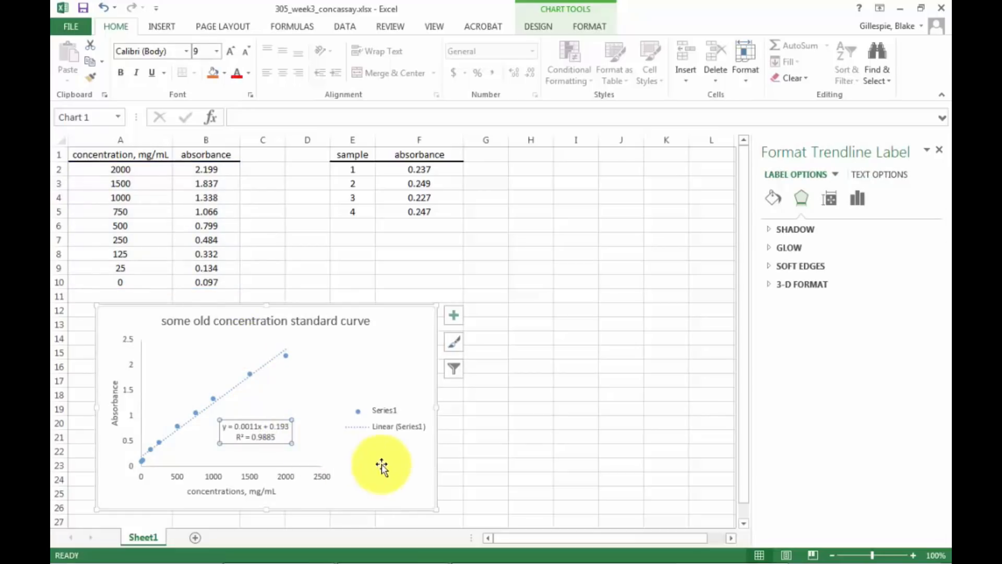
left_click(392, 413)
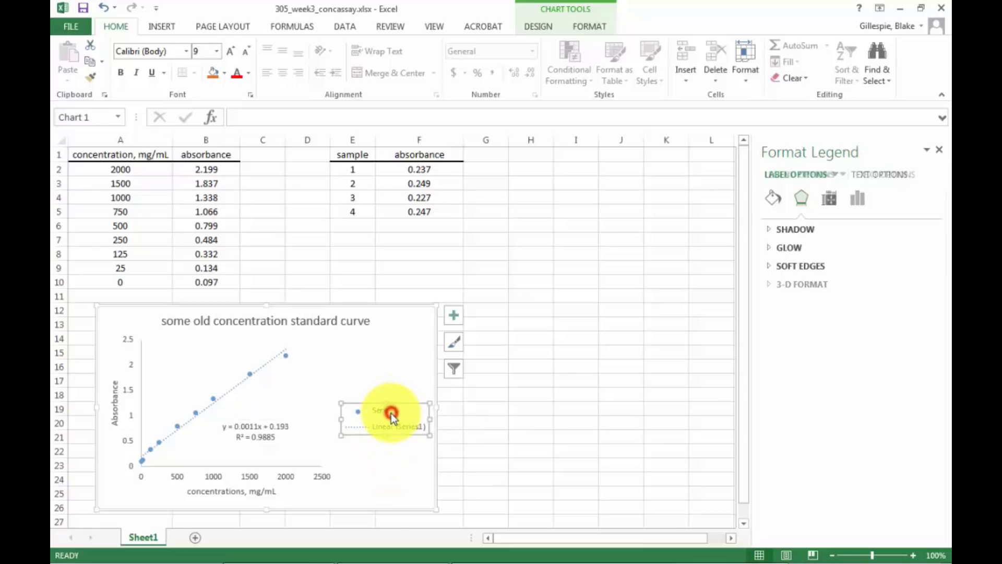
key("Delete")
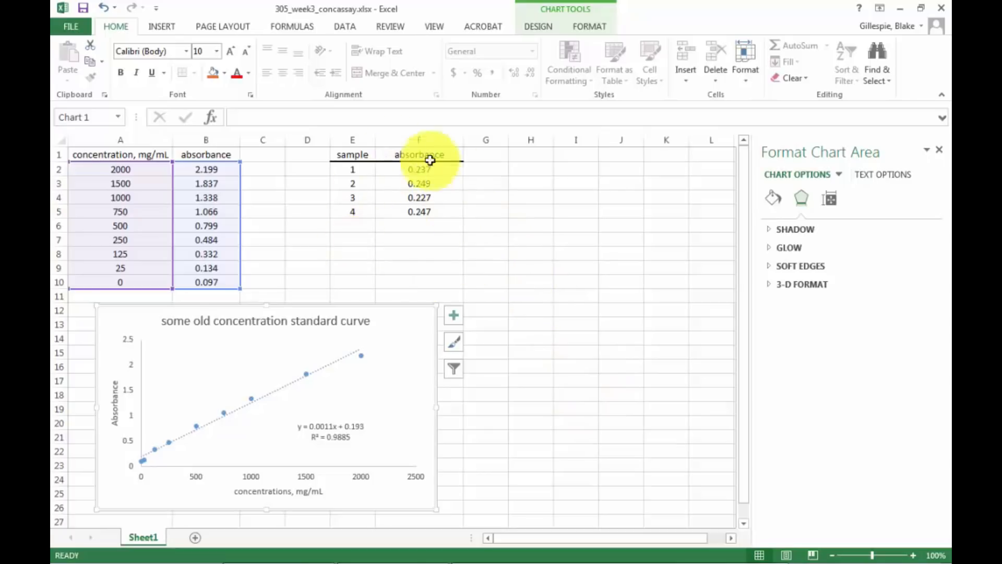
Try to enter the formula =.237-.193) in cell H2 to subtract the intercept from sample 1's absorbance.
left_click(534, 168)
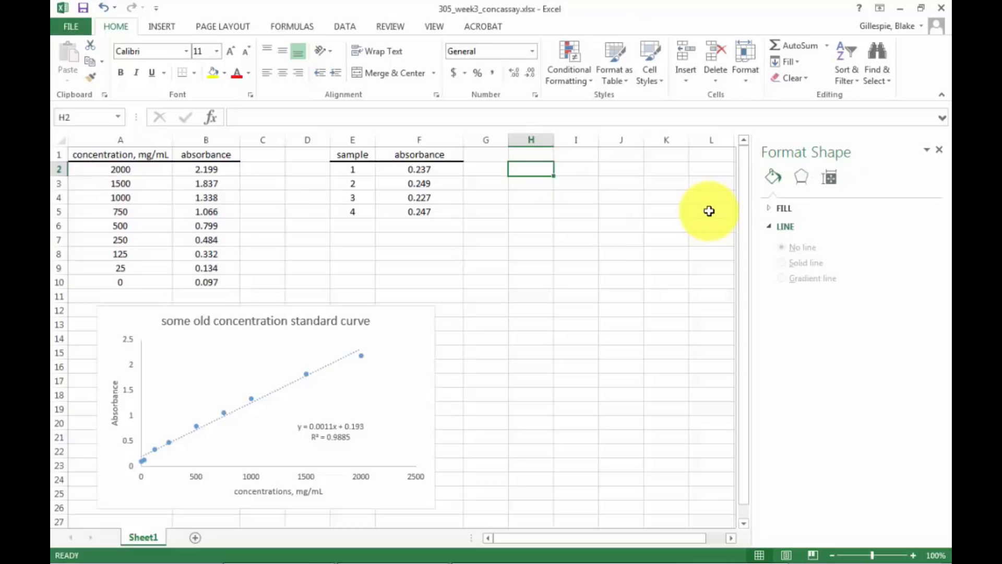
key("BackSpace")
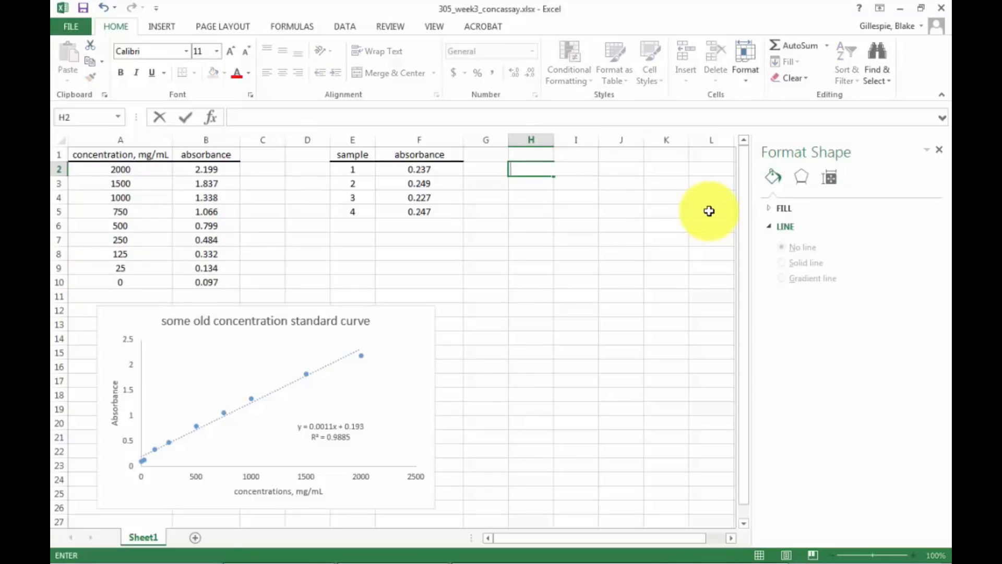
type("=")
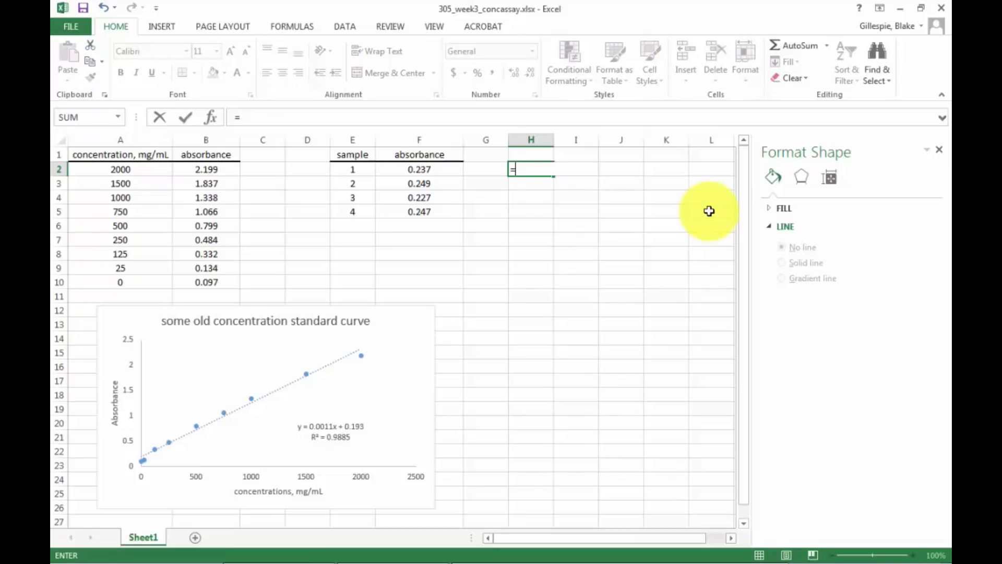
type("2")
key("BackSpace")
key("BackSpace")
key("BackSpace")
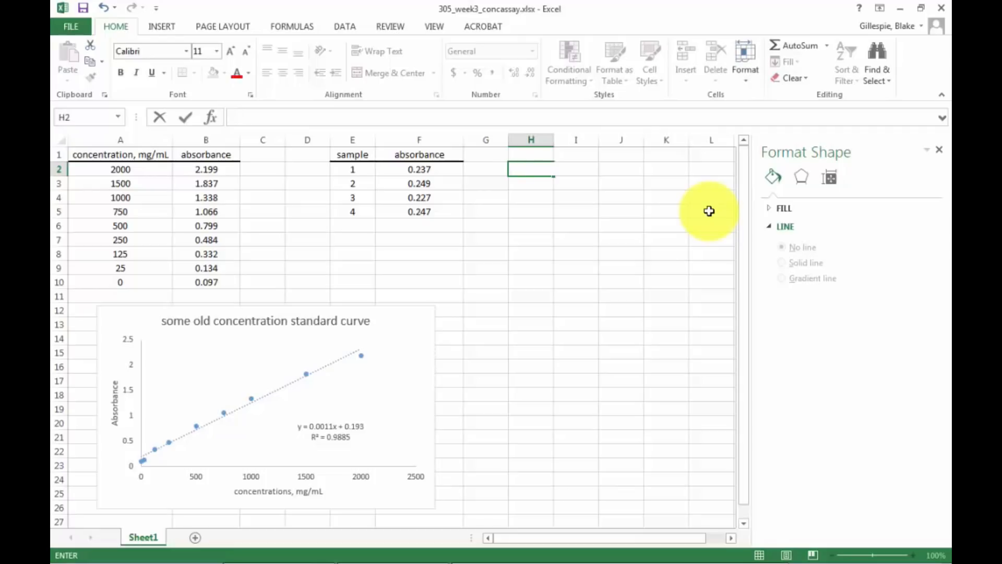
type("=.237-")
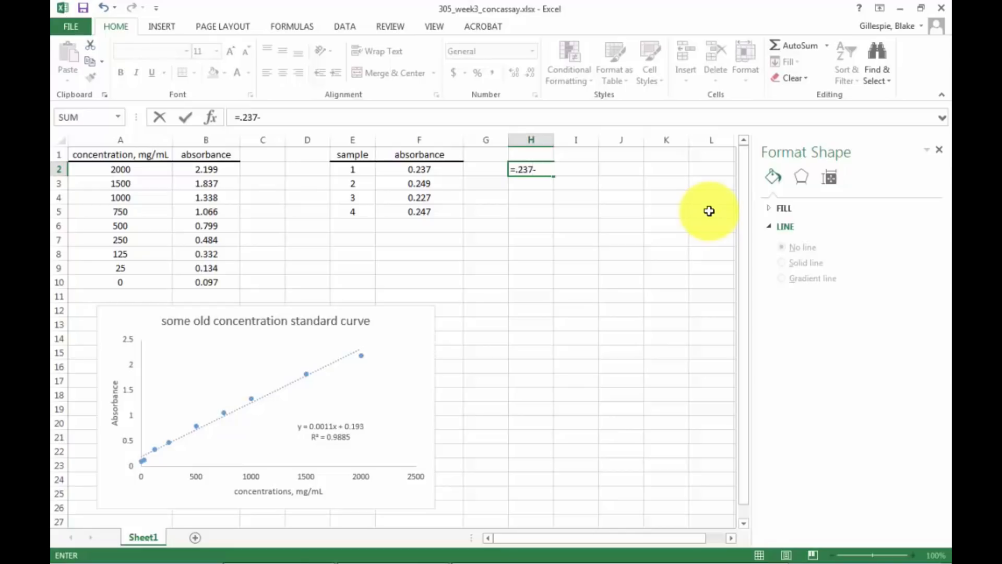
type(".193")
key("Return")
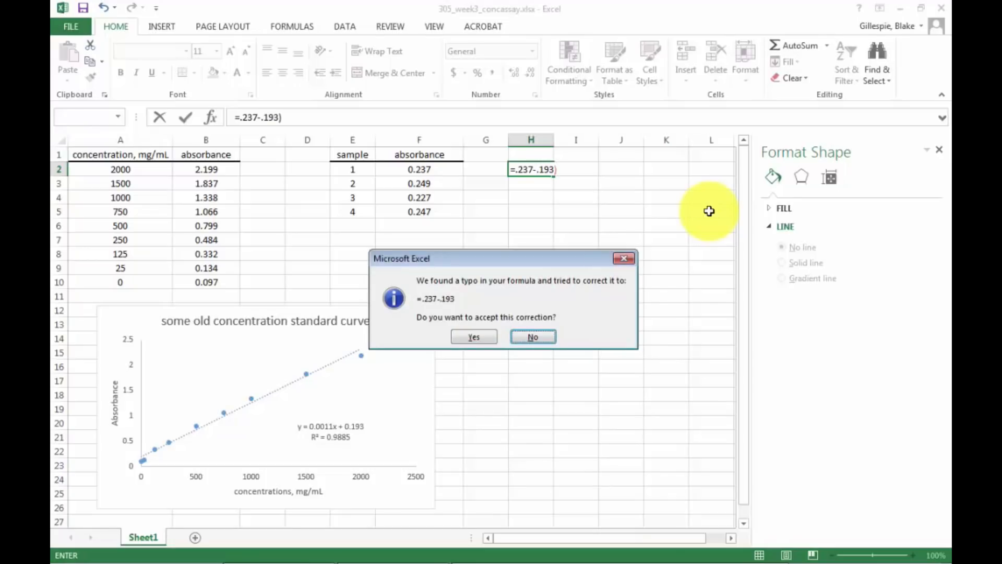
Decline the suggested formula correction and insert the missing opening parenthesis in H2 to make it =(.237-.193).
left_click(522, 338)
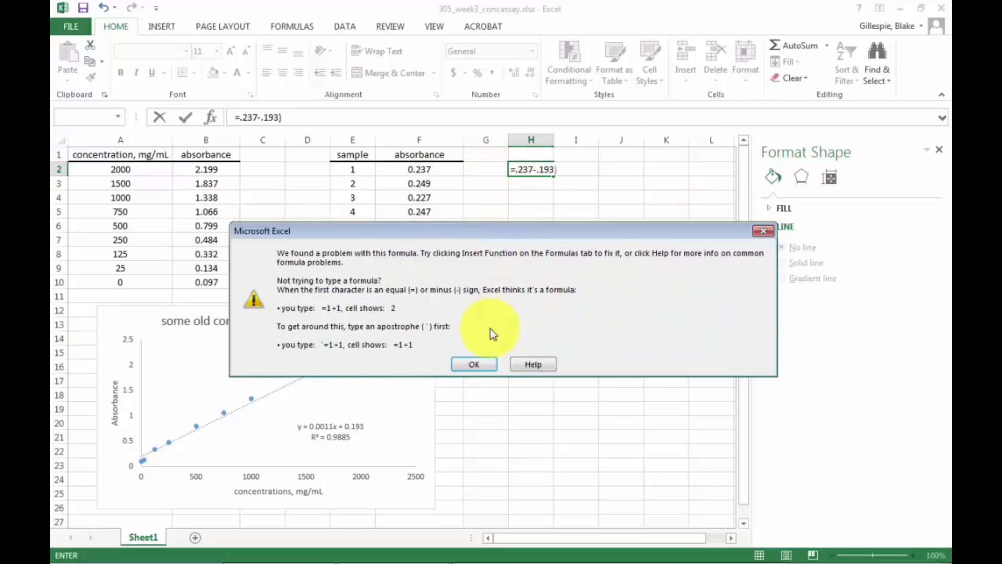
left_click(485, 365)
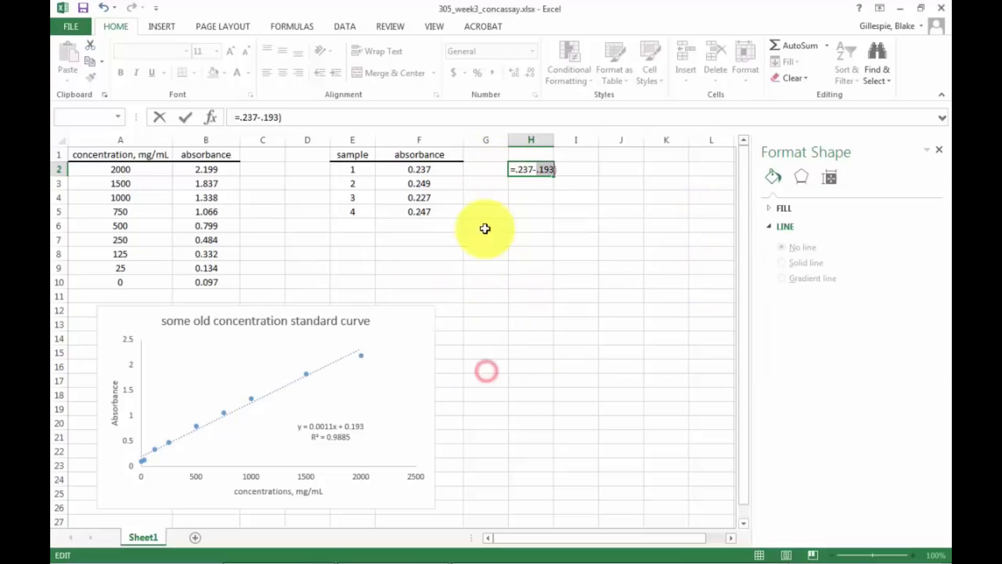
left_click(517, 169)
type("(")
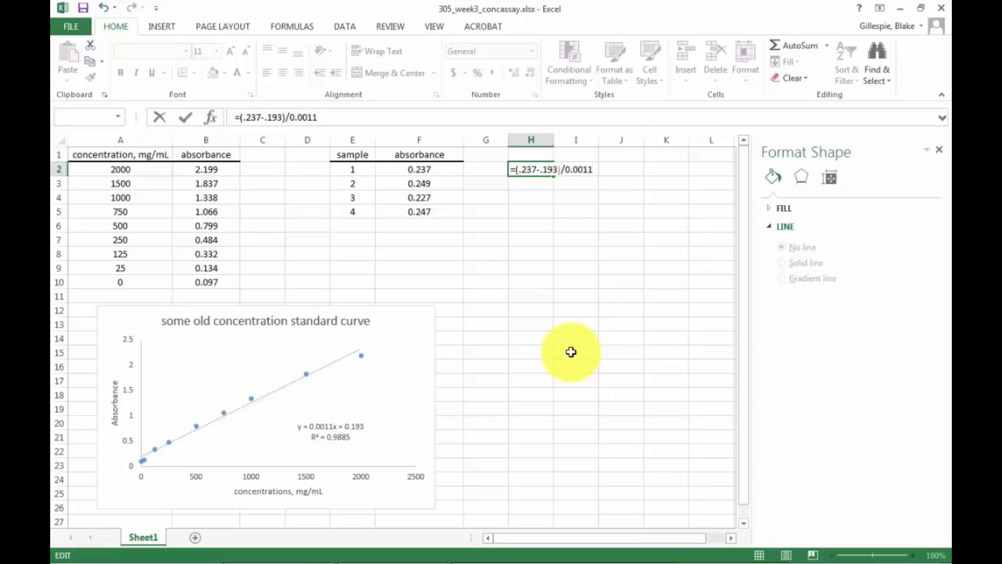
Confirm H2's formula dividing by 0.0011 and replace its typed absorbance with an absolute reference, making it =($F$2-0.193)/0.0011.
key("Return")
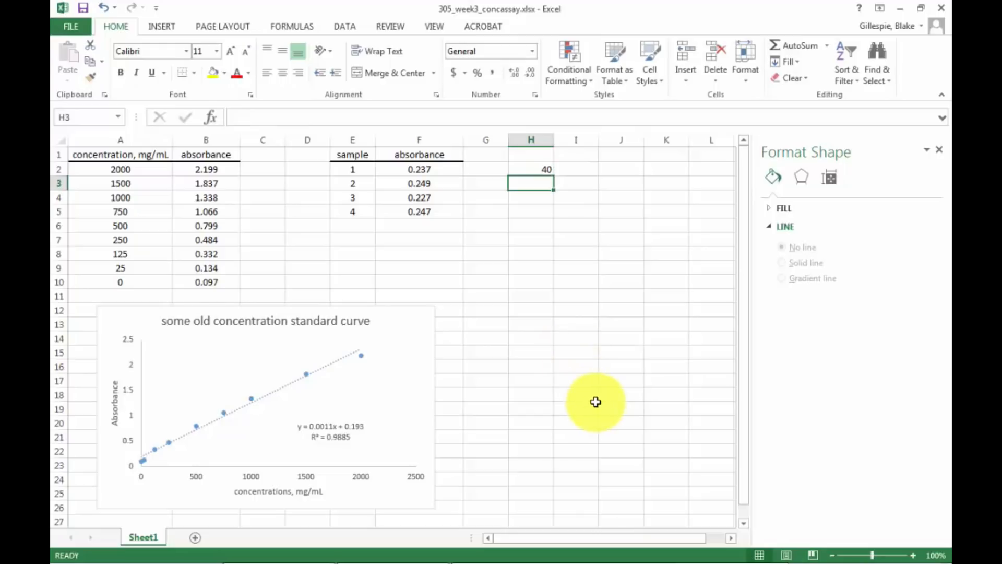
left_click(545, 167)
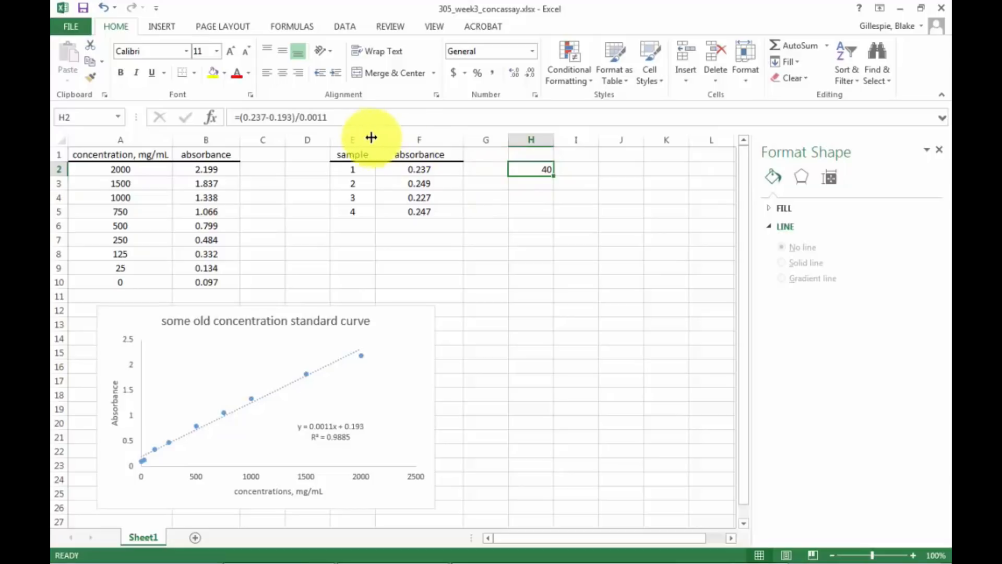
left_click(266, 117)
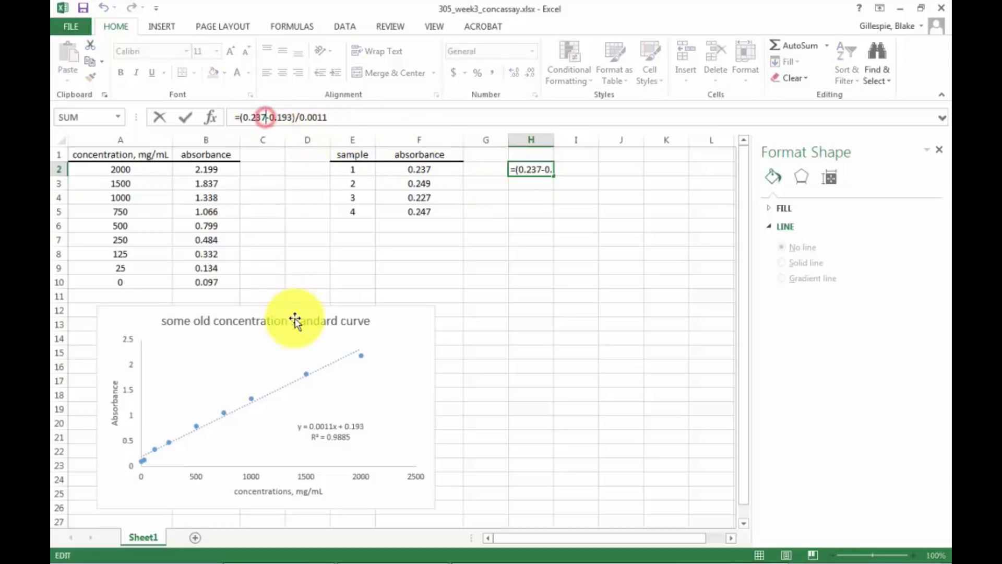
key("BackSpace")
key("BackSpace")
key("BackSpace")
key("BackSpace")
key("BackSpace")
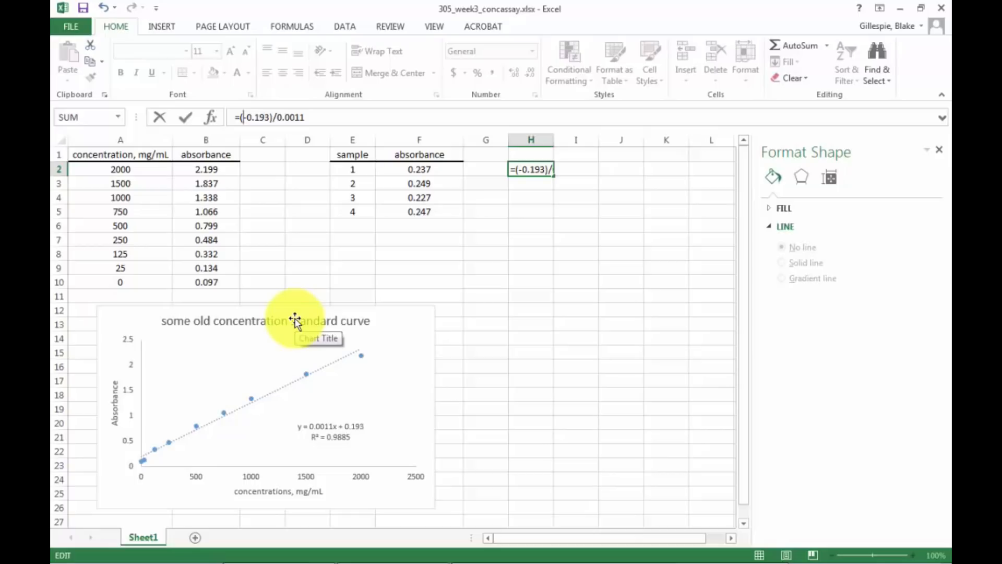
type("$")
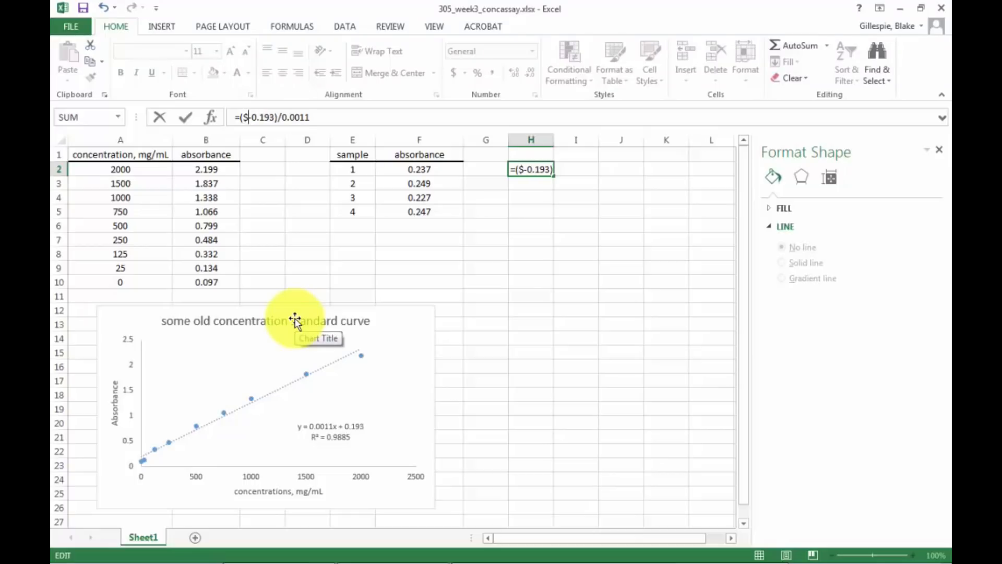
type("F")
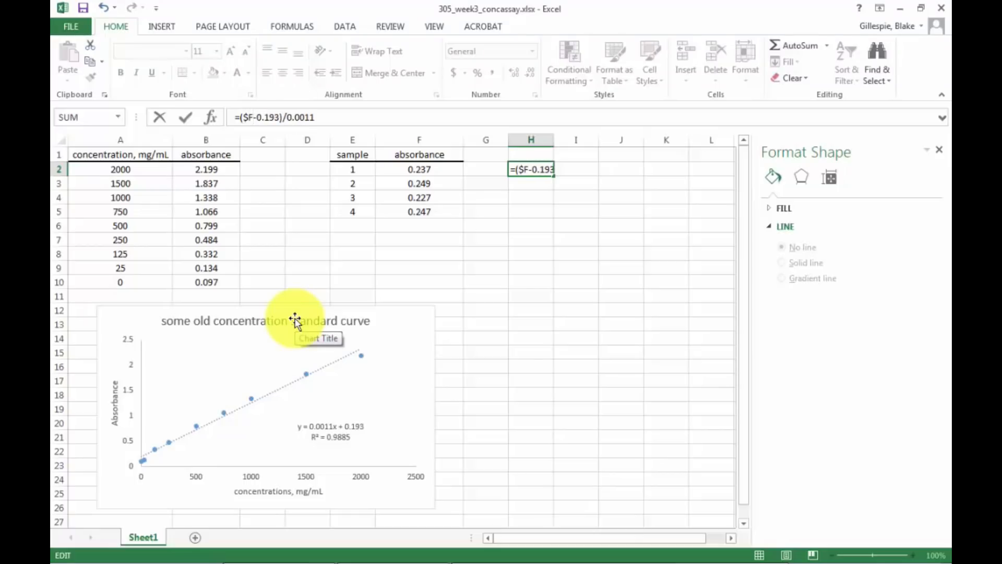
type("$")
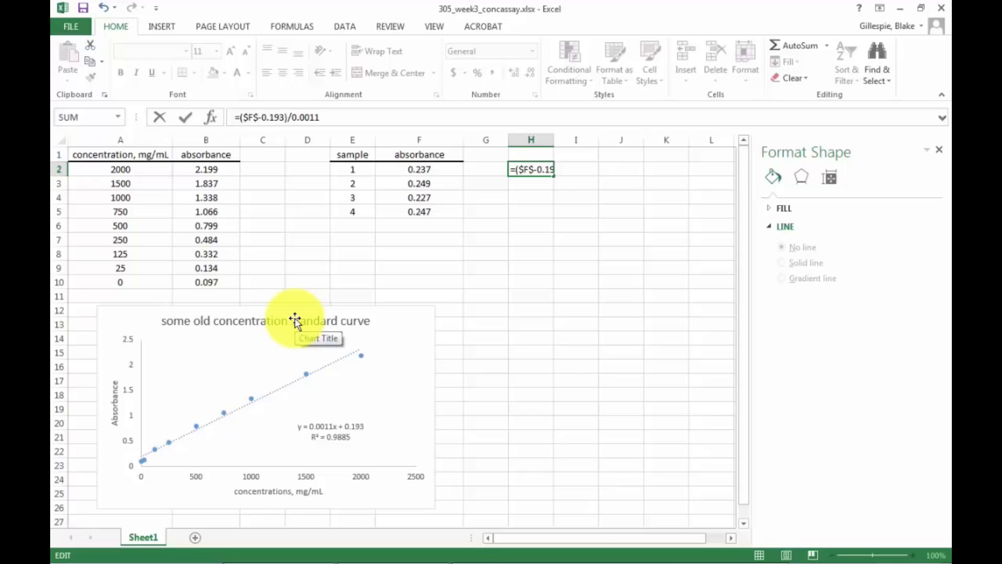
type("2")
key("Return")
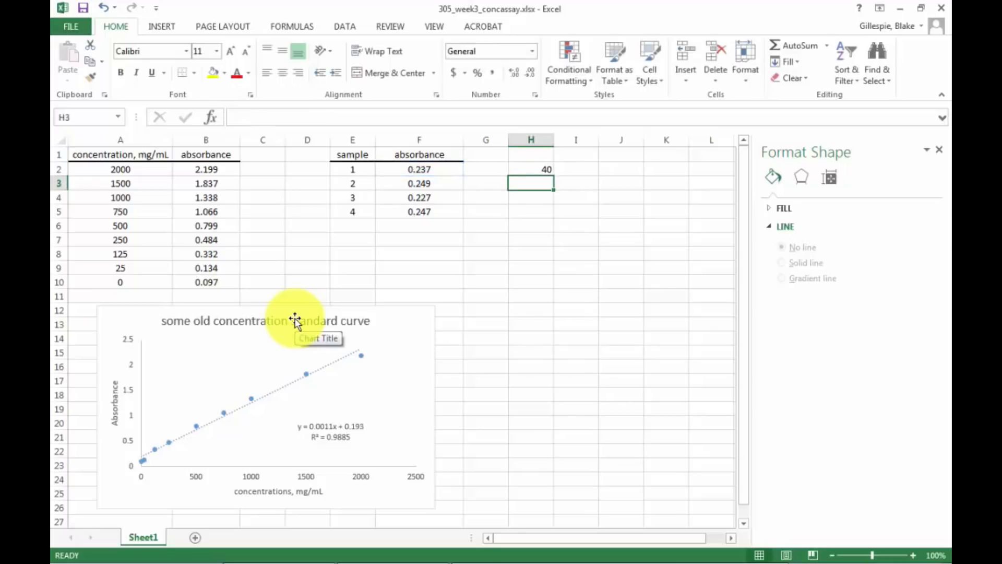
Try filling the absolute-reference formula from H2 down to H5, and undo the fill.
left_click(543, 166)
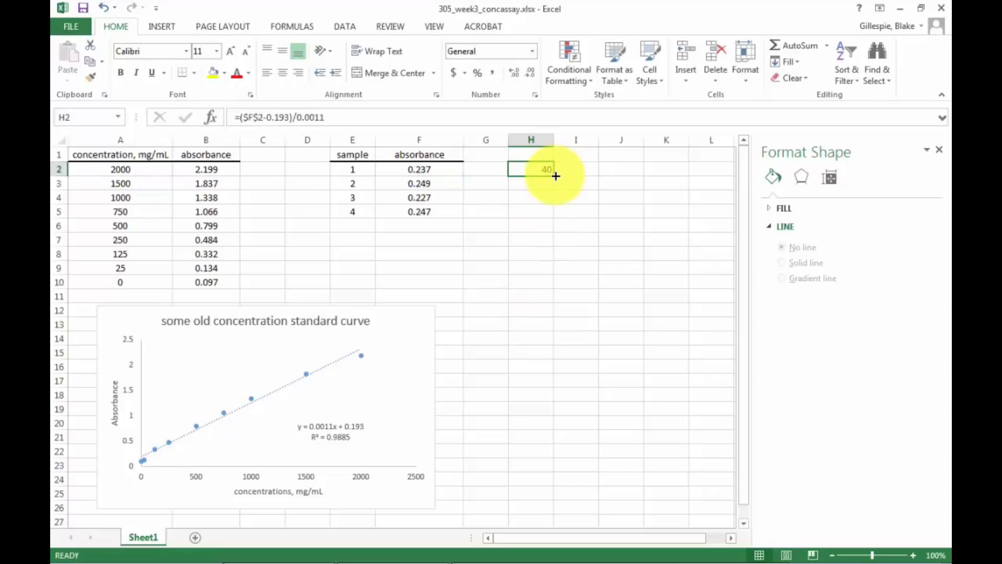
left_click_drag(552, 176, 550, 218)
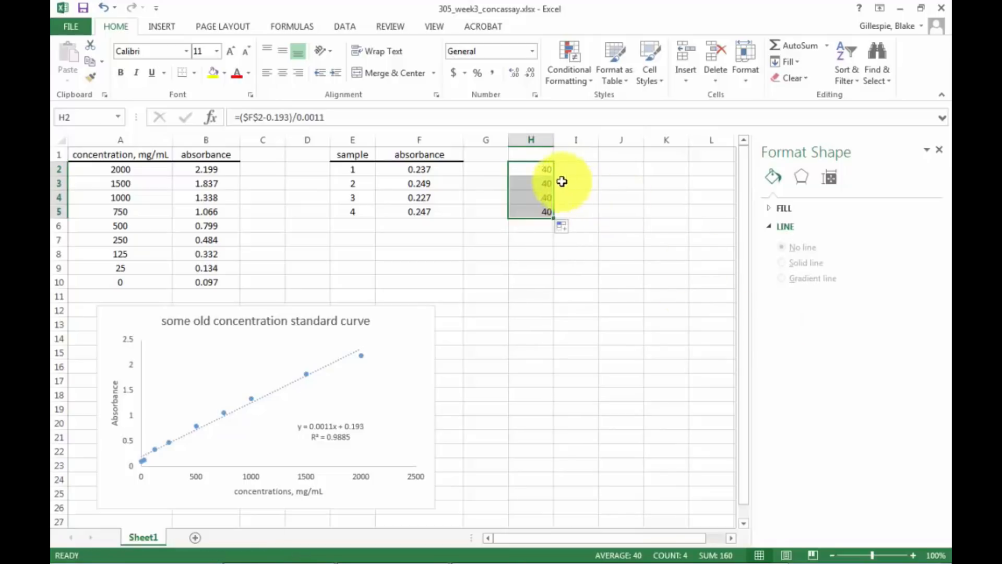
left_click(104, 10)
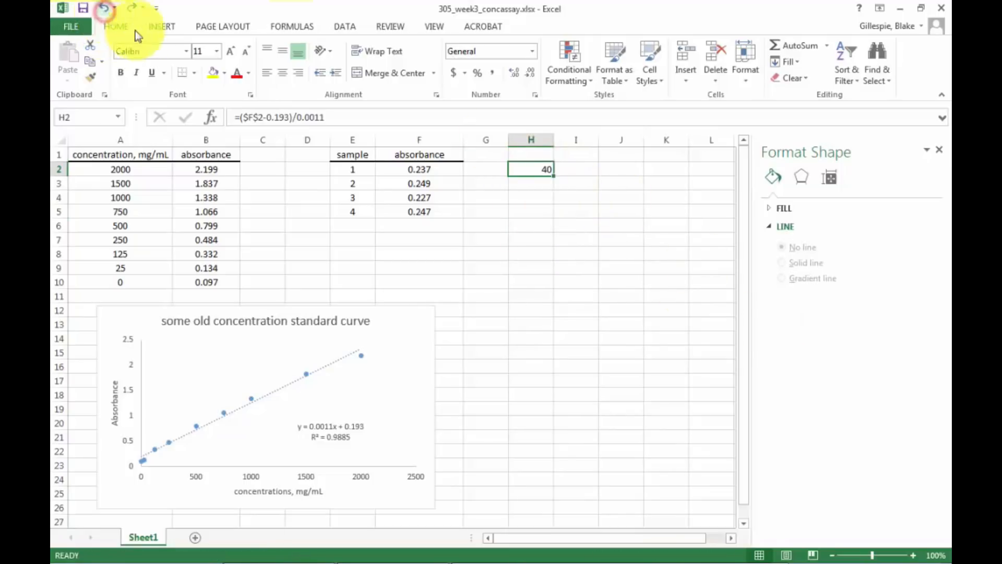
Make the reference in H2 relative so the formula is =(F2-0.193)/0.0011, and fill it down to H5.
left_click(261, 118)
key("BackSpace")
key("BackSpace")
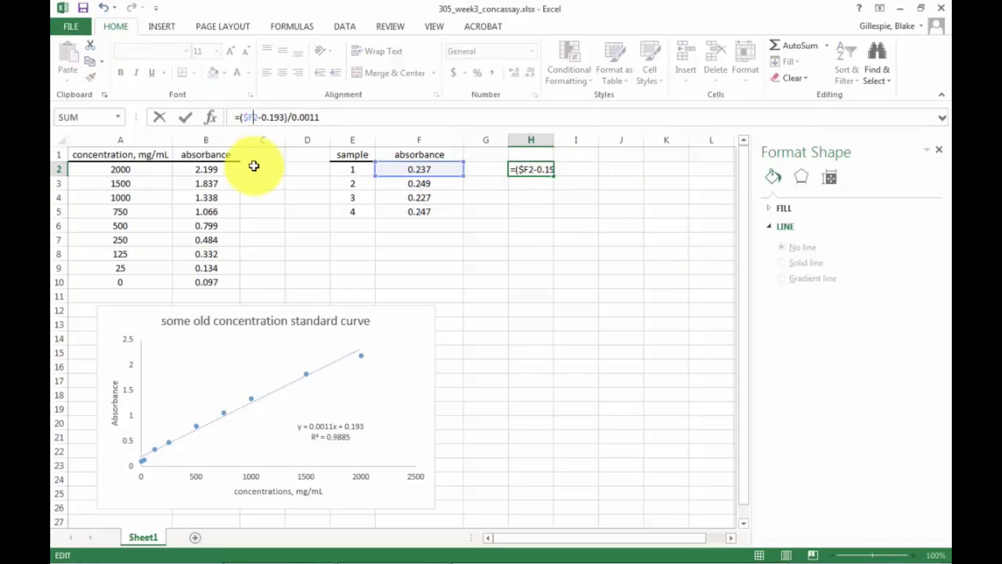
key("BackSpace")
type("F")
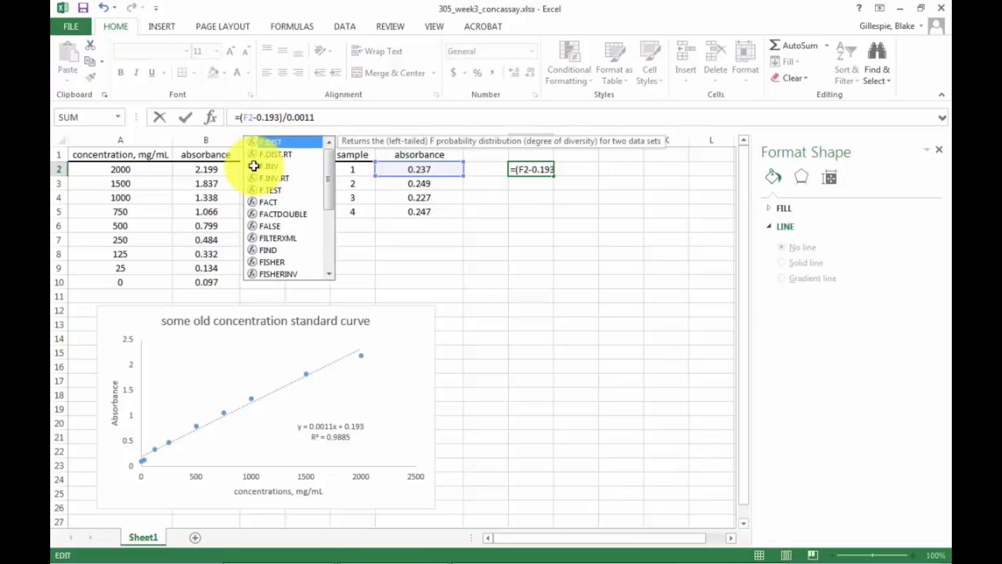
key("Return")
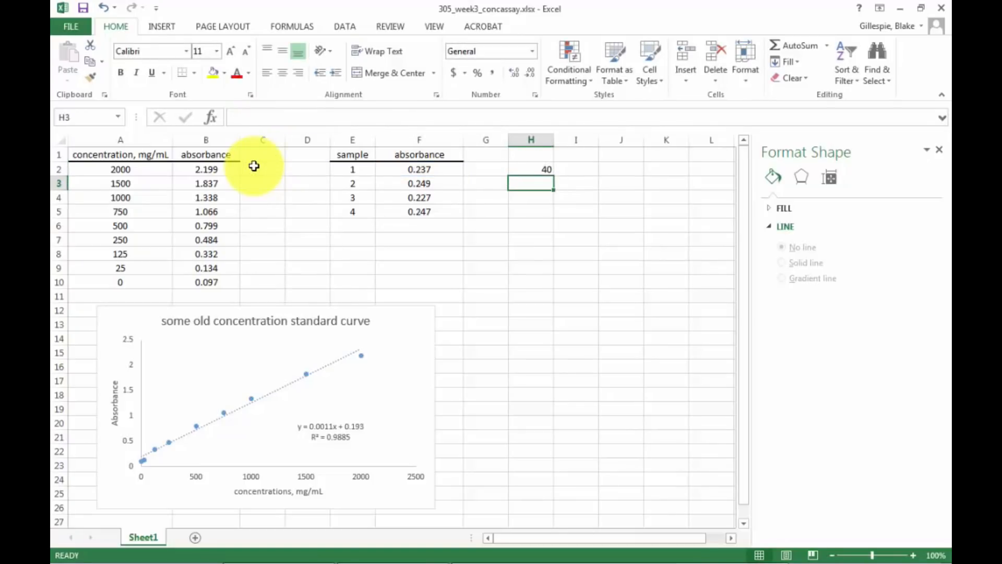
left_click(535, 171)
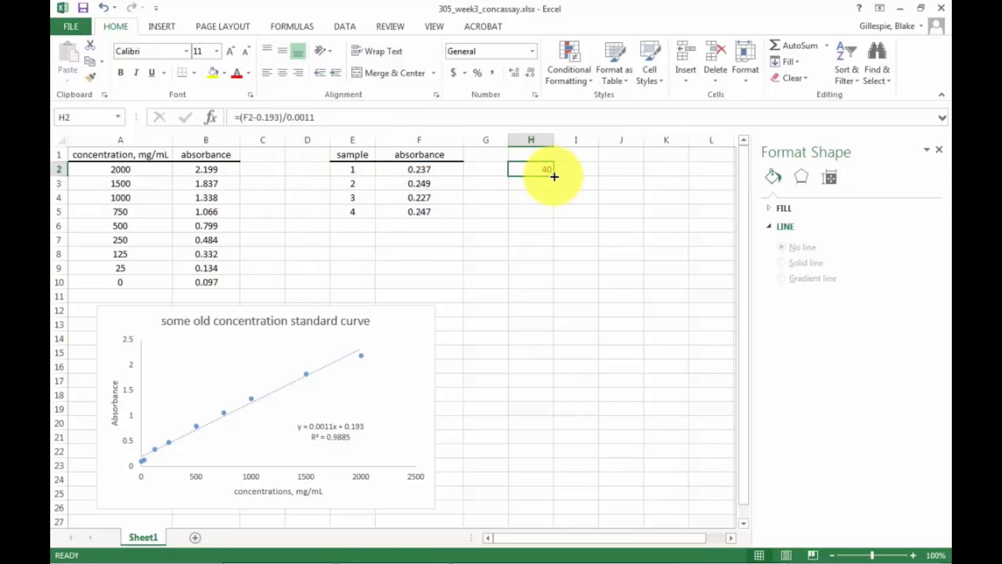
left_click_drag(553, 175, 541, 214)
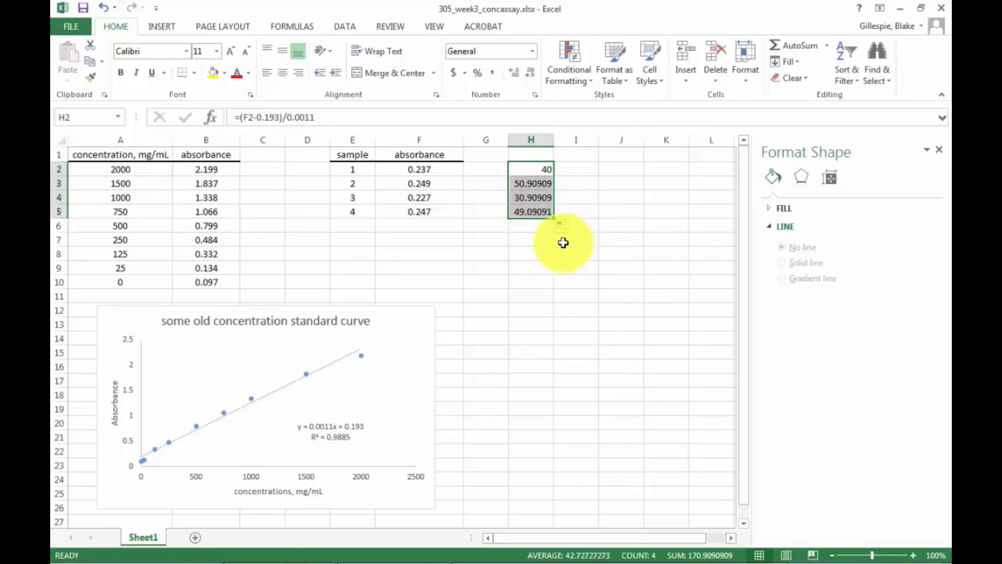
Format the calculated concentrations in H2:H5 as Number with 1 decimal place.
right_click(539, 175)
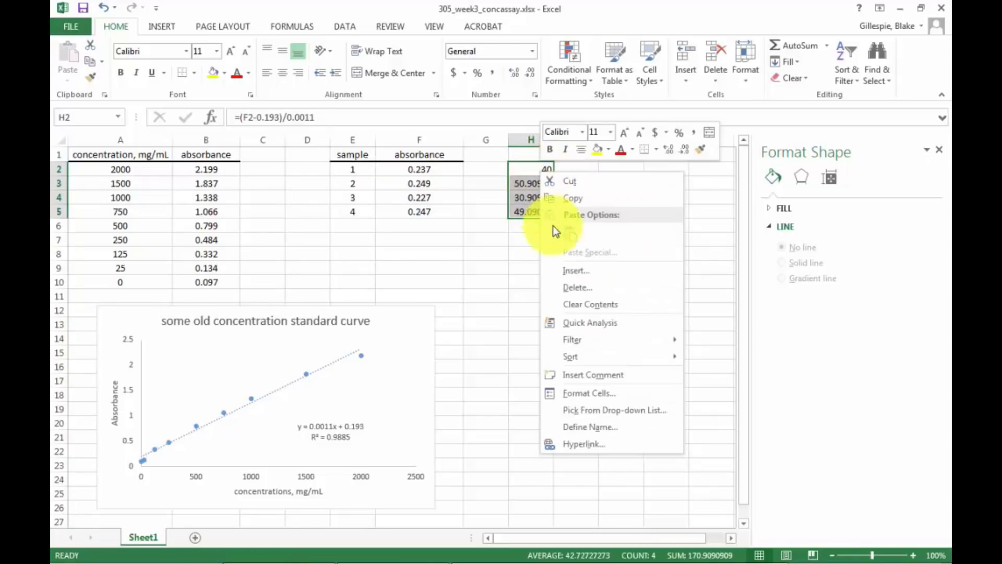
left_click(581, 397)
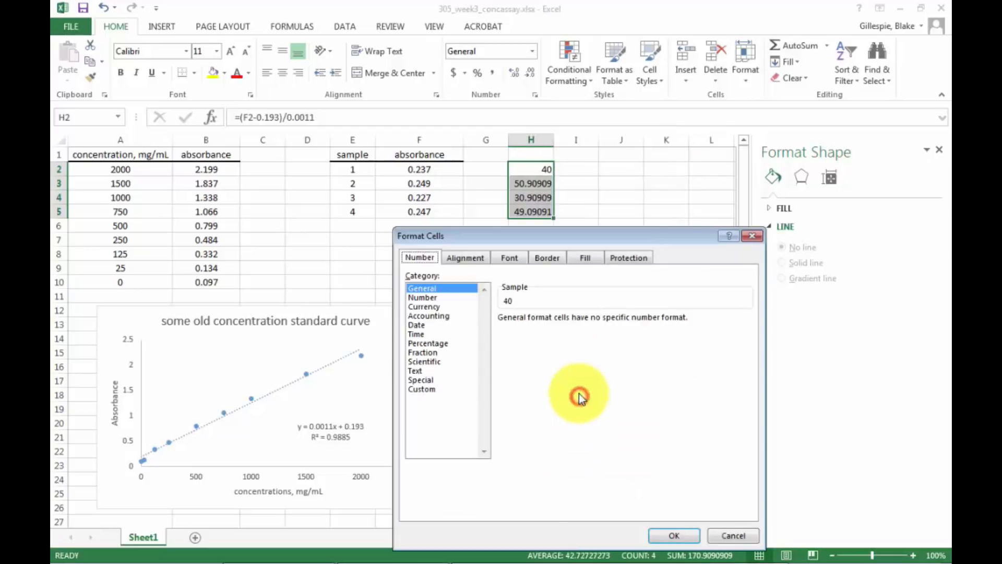
left_click(424, 297)
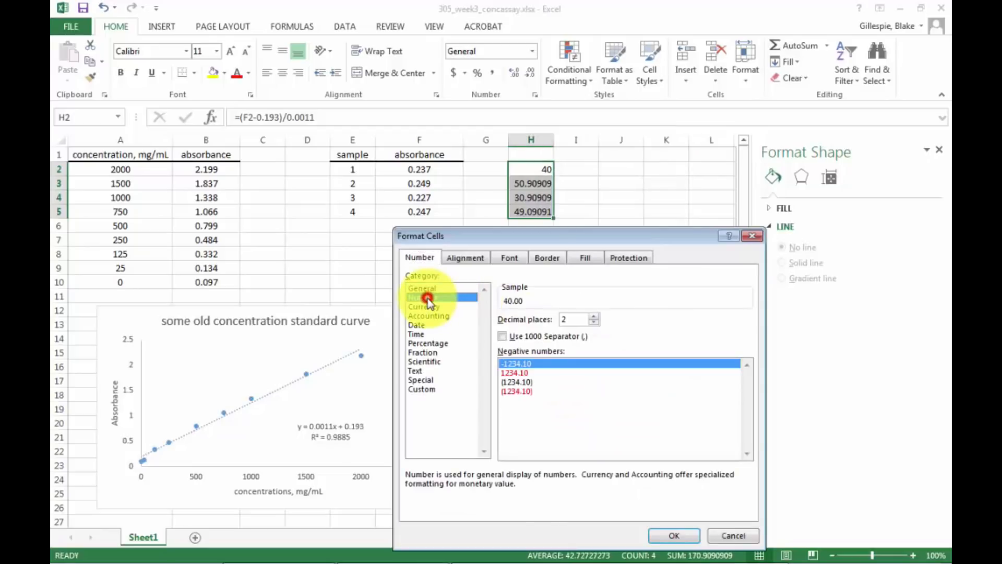
left_click(594, 323)
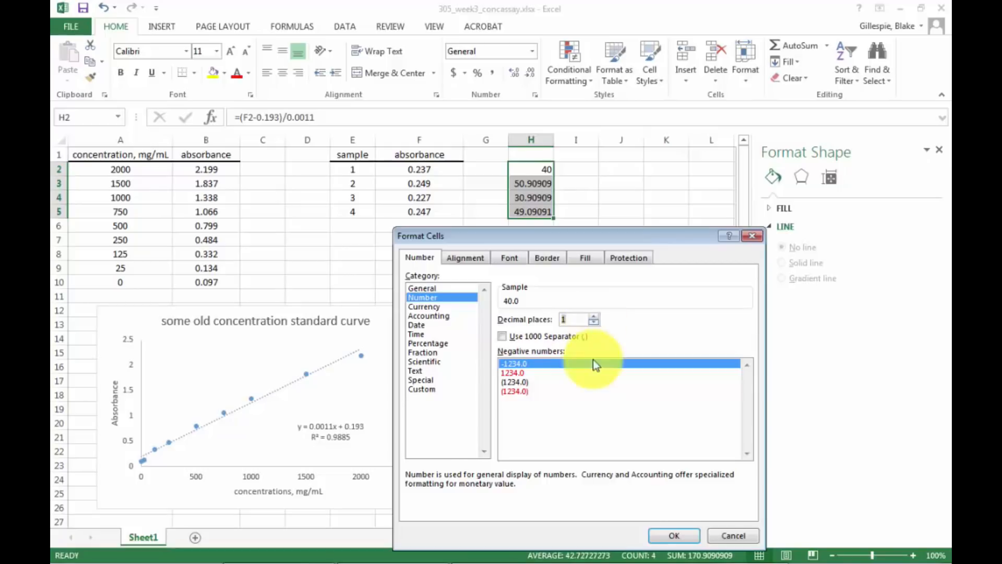
left_click(672, 536)
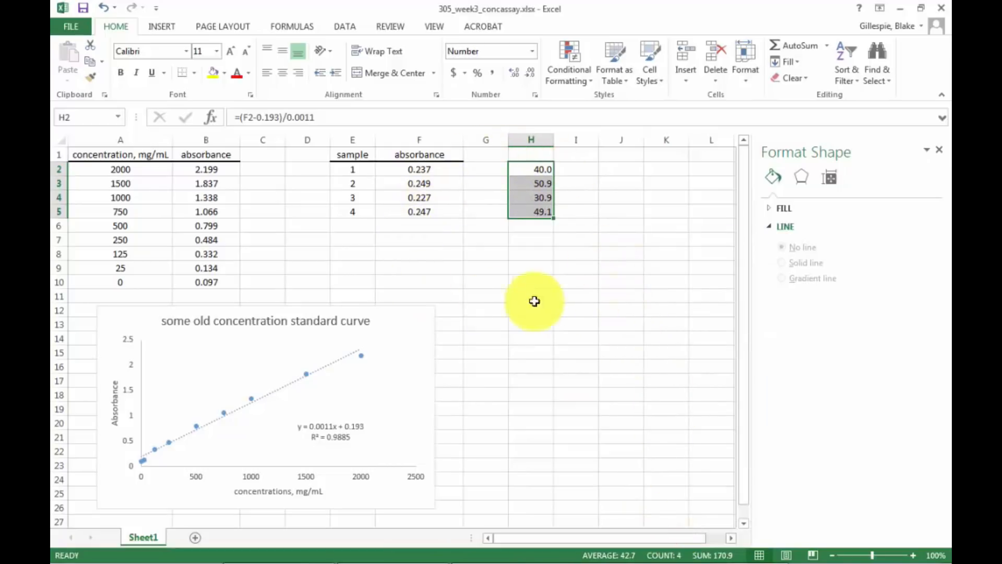
Calculate the mean of the sample concentrations in cell H7 with =Average(H2:H5).
left_click(527, 238)
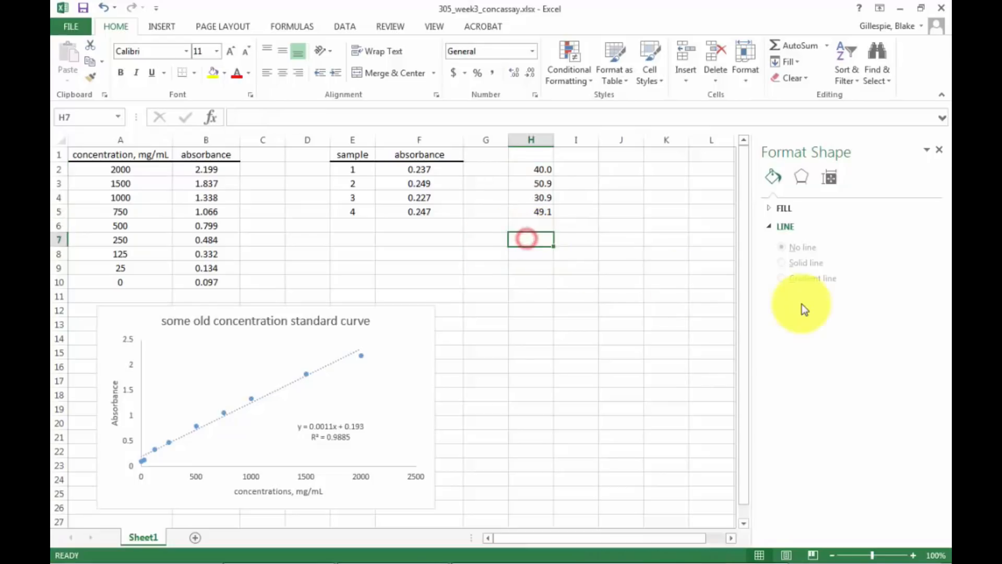
type("=A")
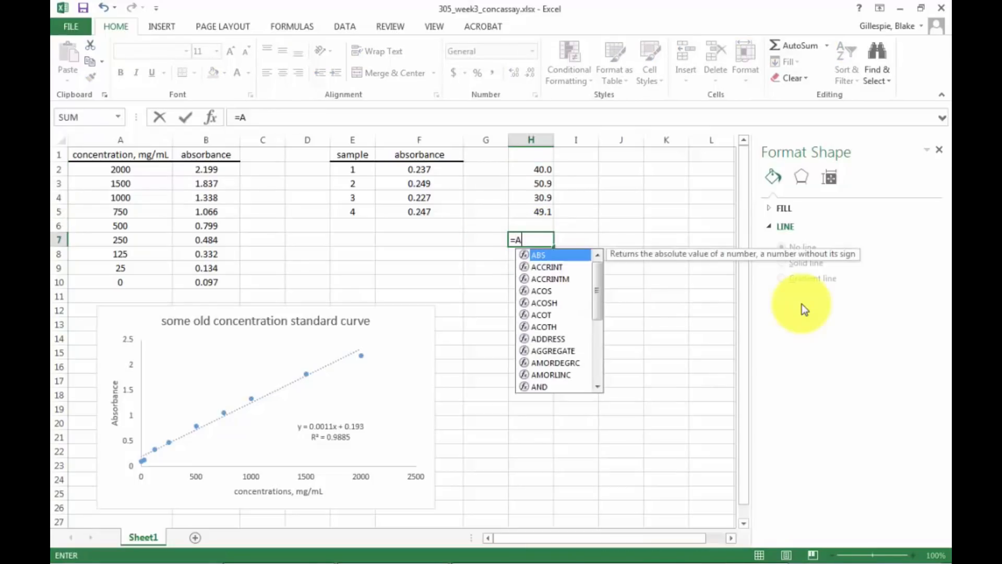
type("verage")
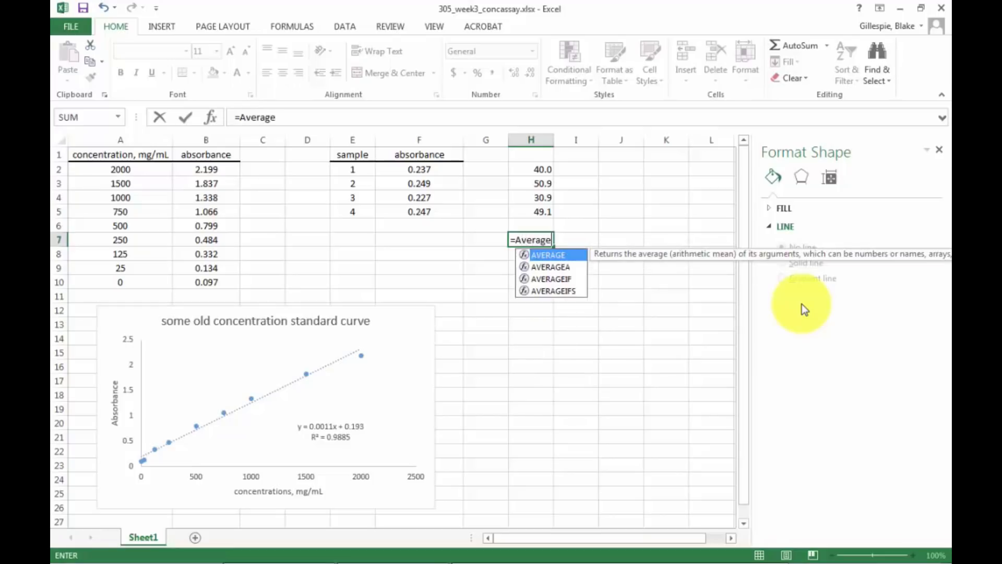
type("(")
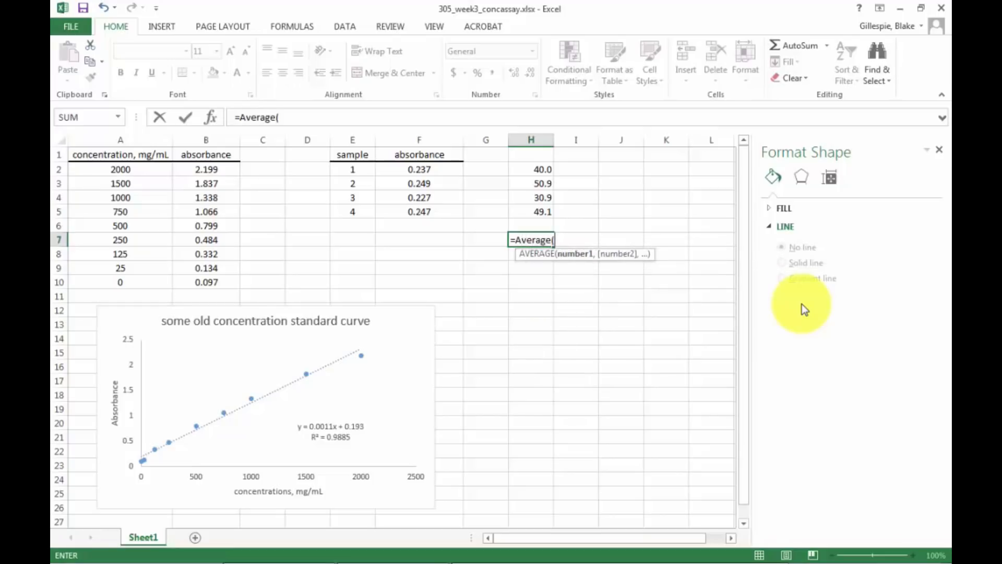
key("Up")
key("Up")
key("shift+Up")
key("shift+Up")
key("shift+Up")
type(")")
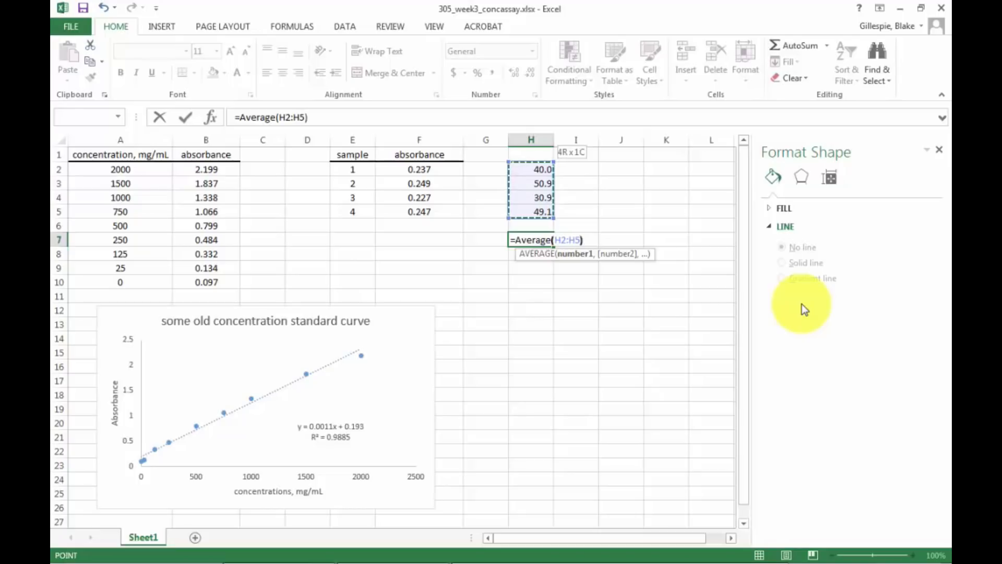
key("Return")
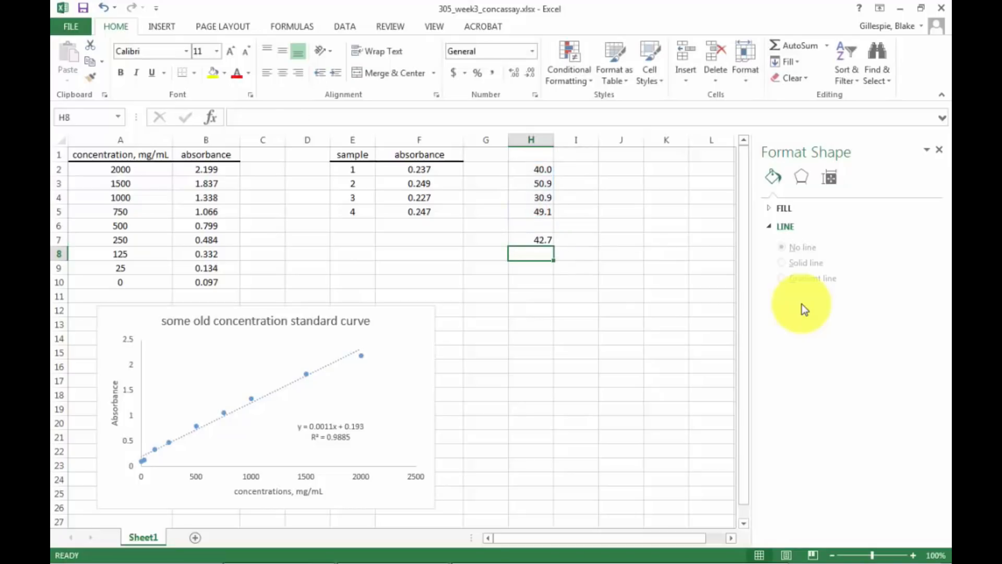
Label the statistics rows by entering mean in G7 and std dev in G8.
left_click(484, 241)
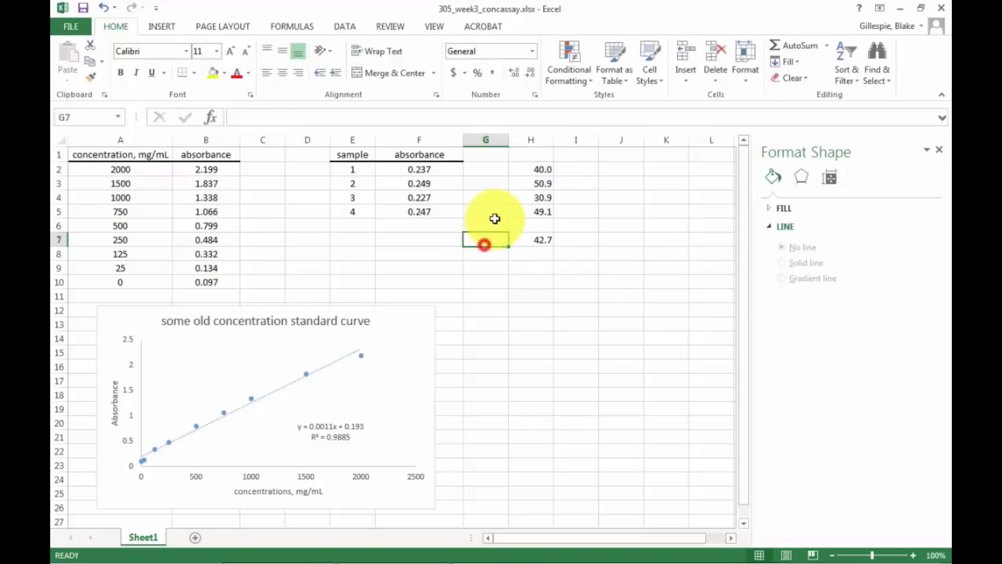
type("mean")
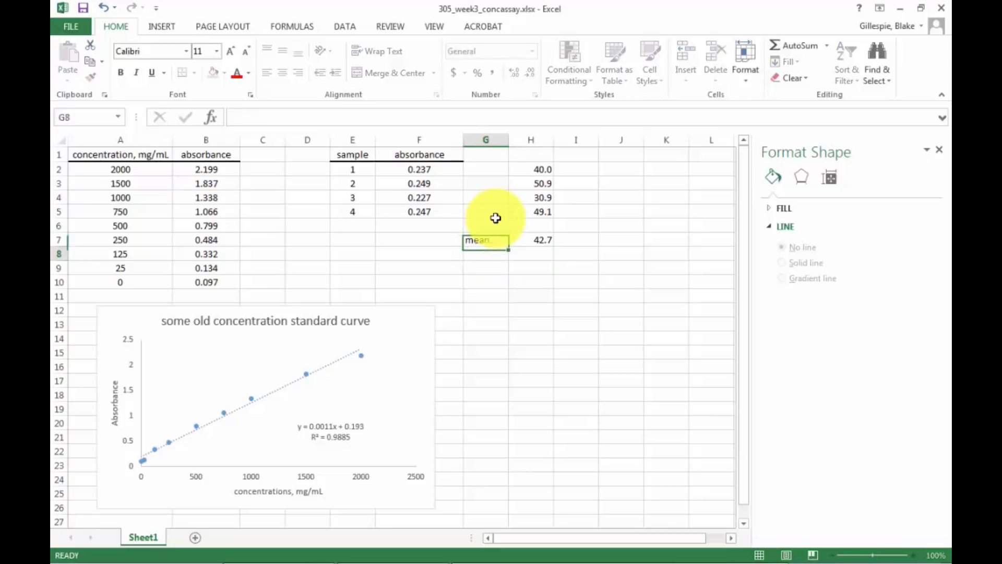
key("Return")
type("atdef")
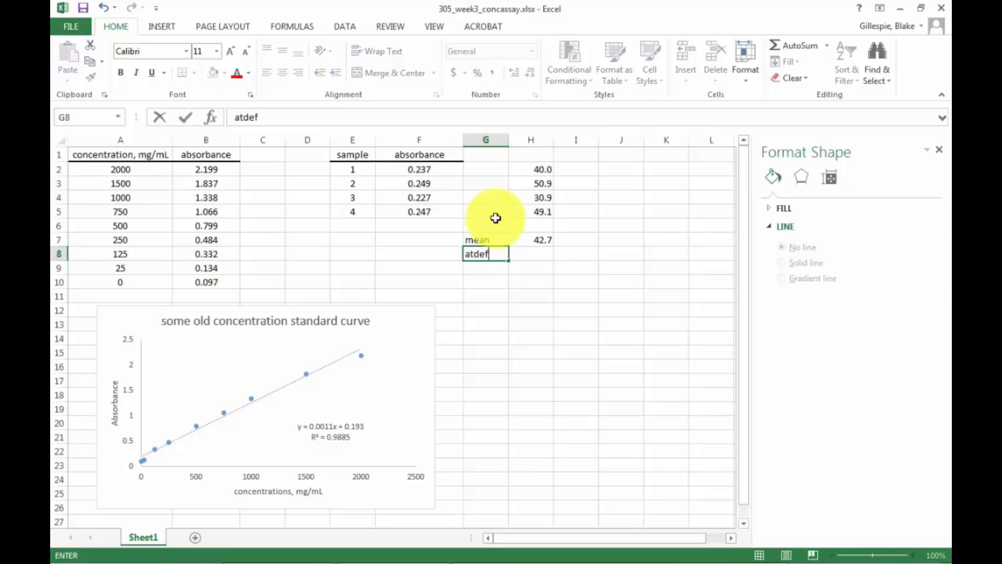
key("BackSpace")
key("BackSpace")
key("BackSpace")
key("BackSpace")
key("BackSpace")
type("std dev")
key("Tab")
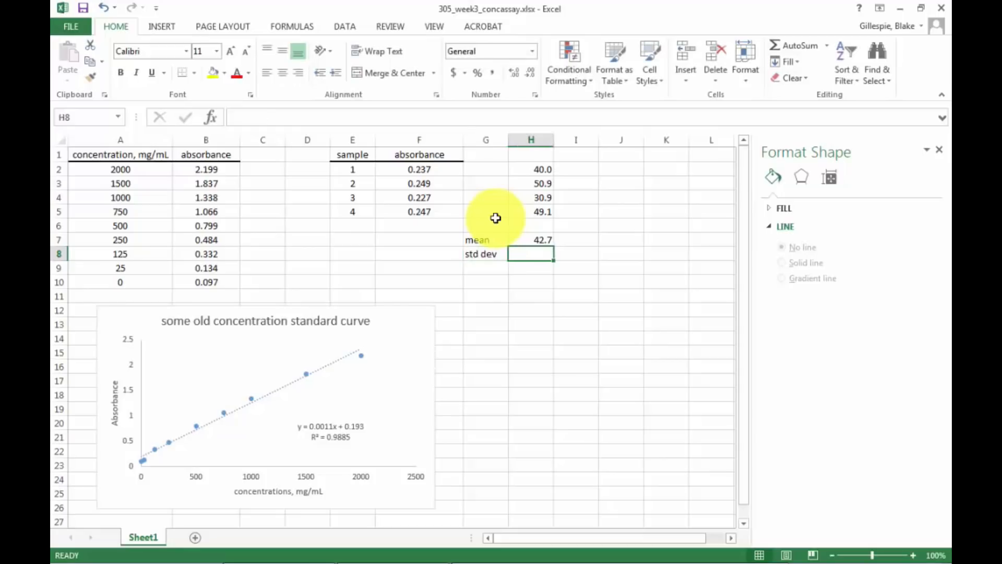
Calculate the standard deviation of the sample concentrations in cell H8 with =STDEV(H2:H5).
type("=S")
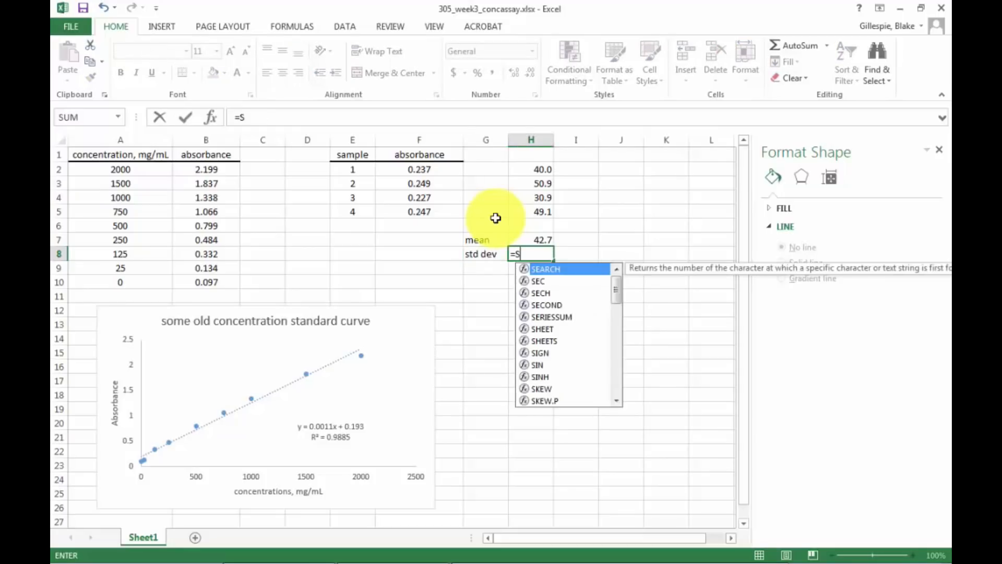
type("TD")
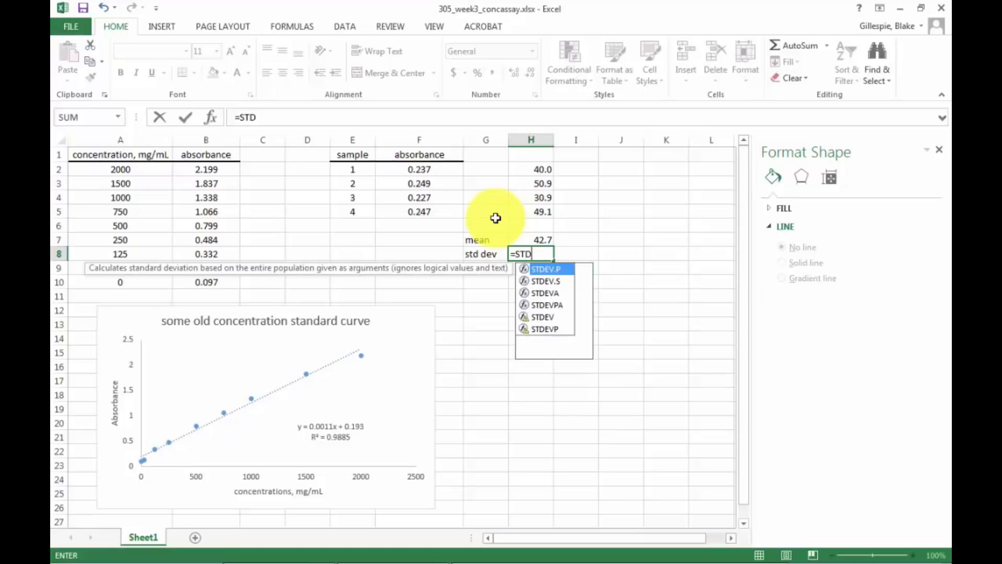
type("EV(")
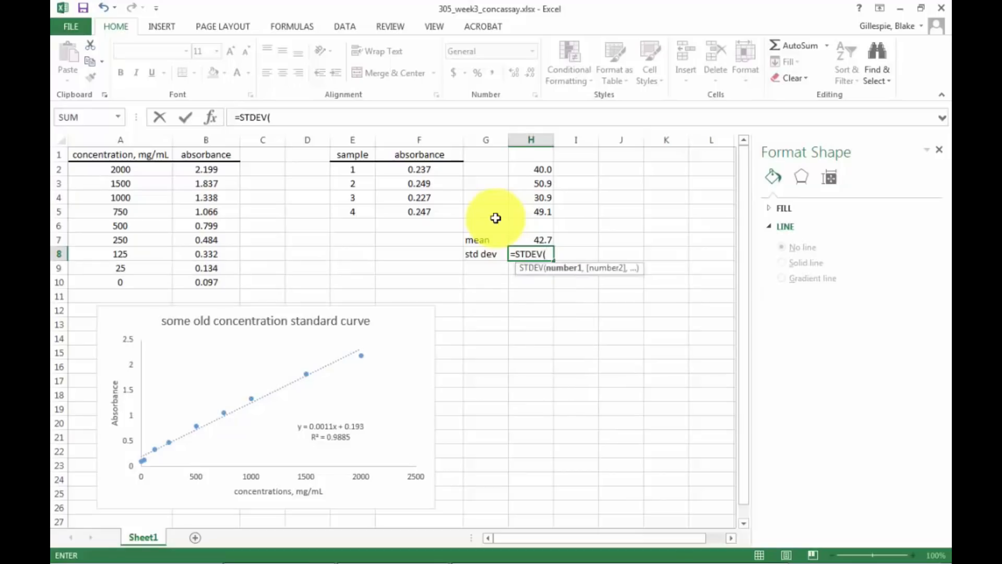
key("Up")
key("Up")
key("Up")
key("shift+Up")
key("shift+Up")
key("shift+Up")
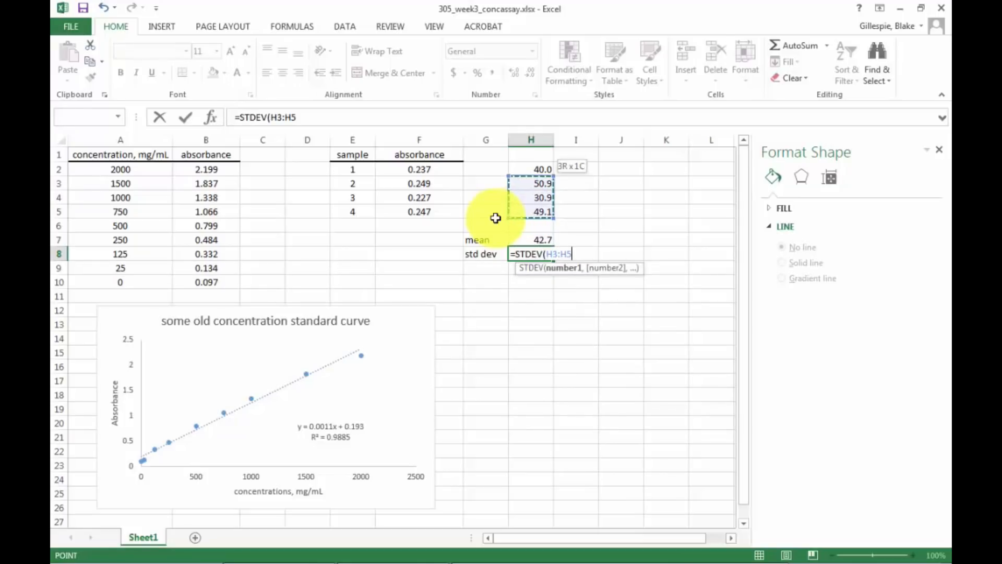
type(")")
key("Return")
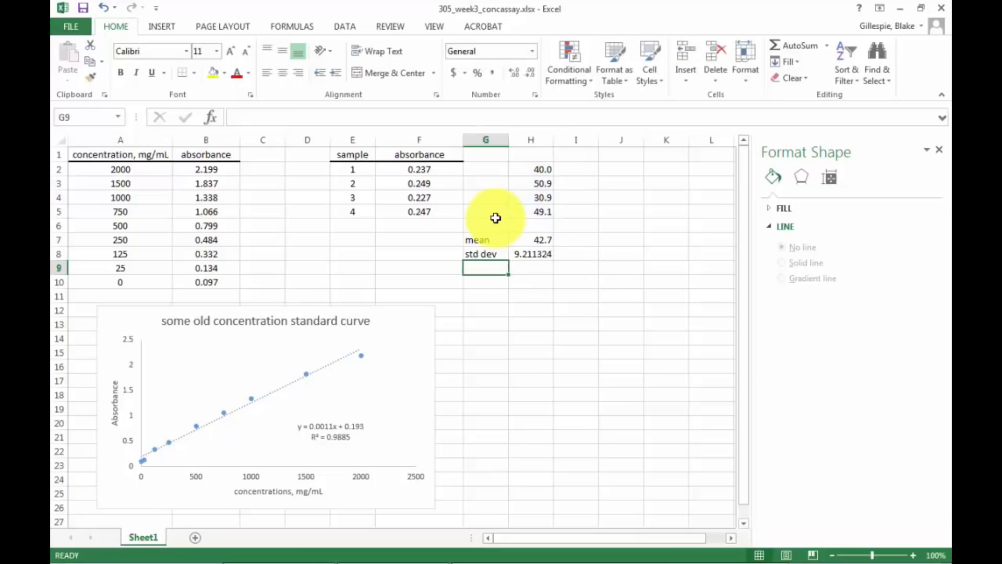
Format the standard deviation in H8 as Number with 1 decimal place.
left_click(538, 257)
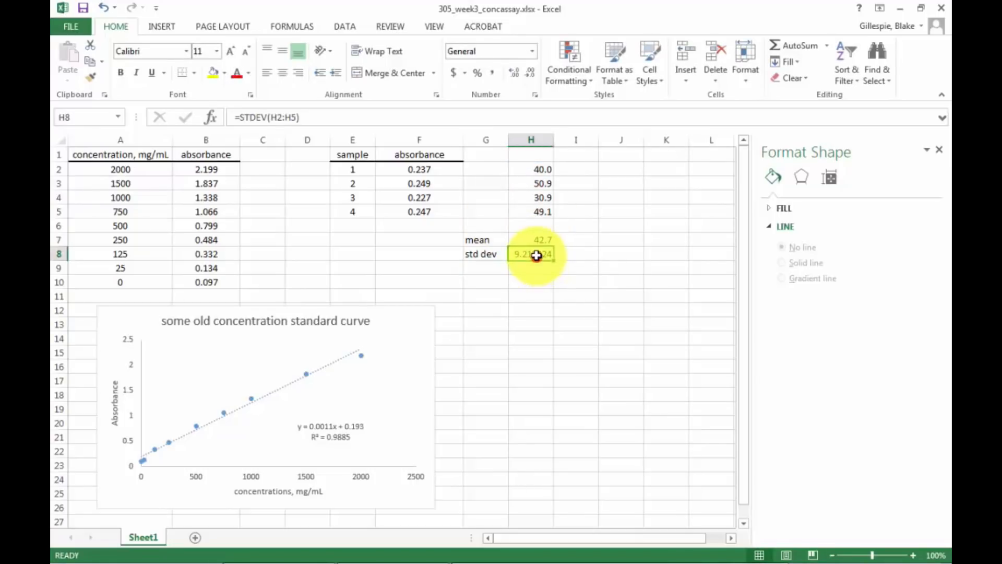
right_click(538, 256)
left_click(581, 476)
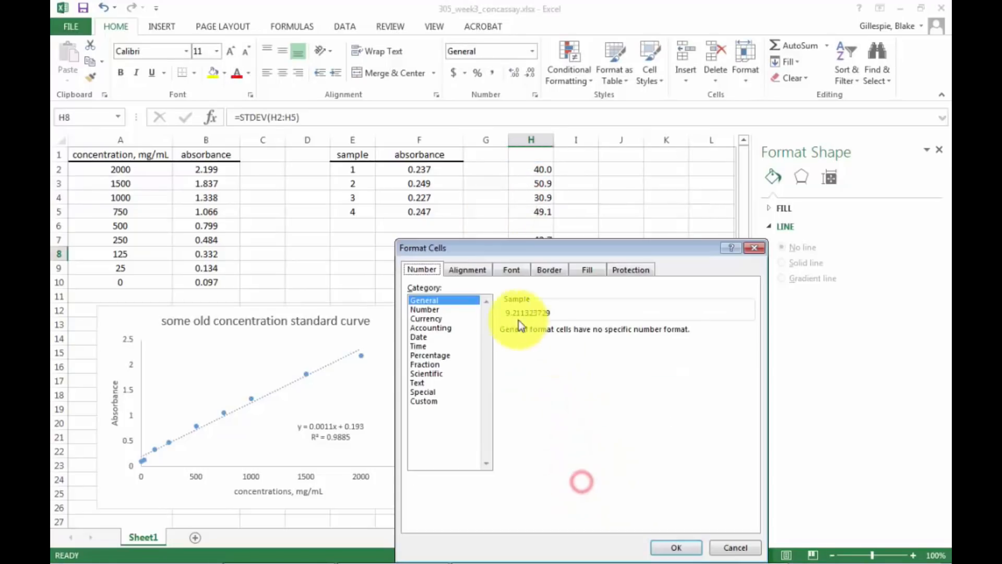
left_click(421, 309)
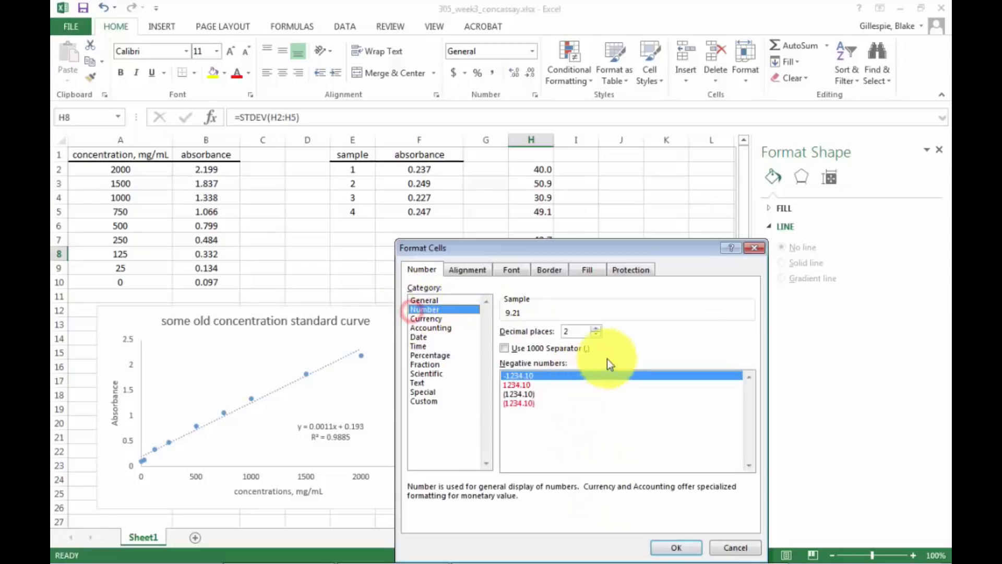
left_click(596, 334)
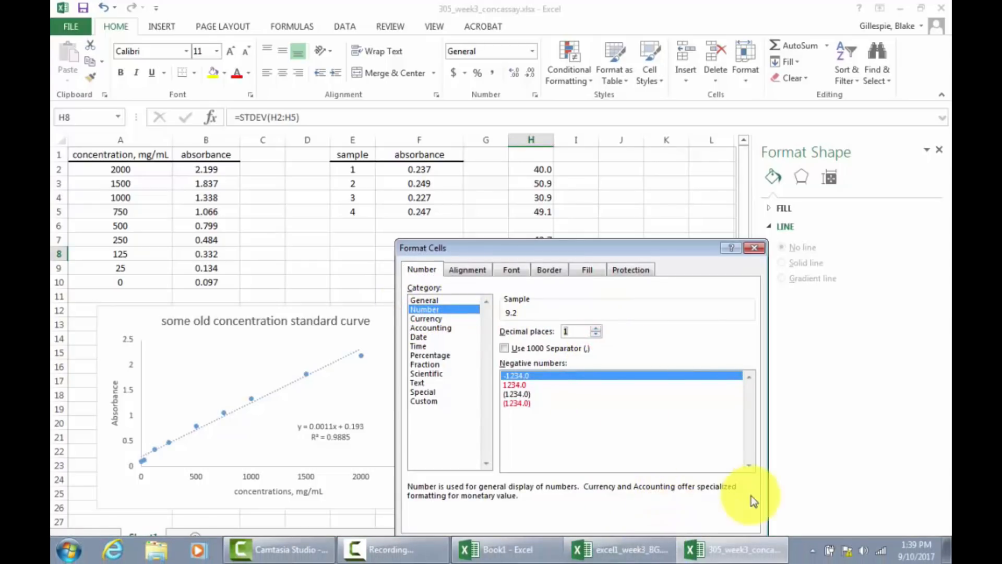
left_click(659, 545)
left_click(576, 351)
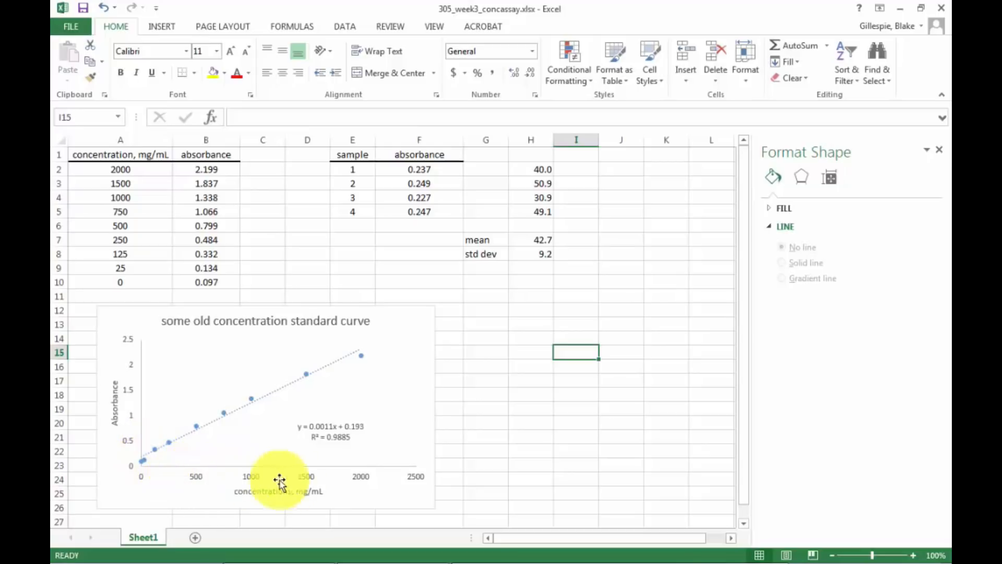
Set the major tick marks of the standard curve chart's vertical axis to Outside.
right_click(140, 386)
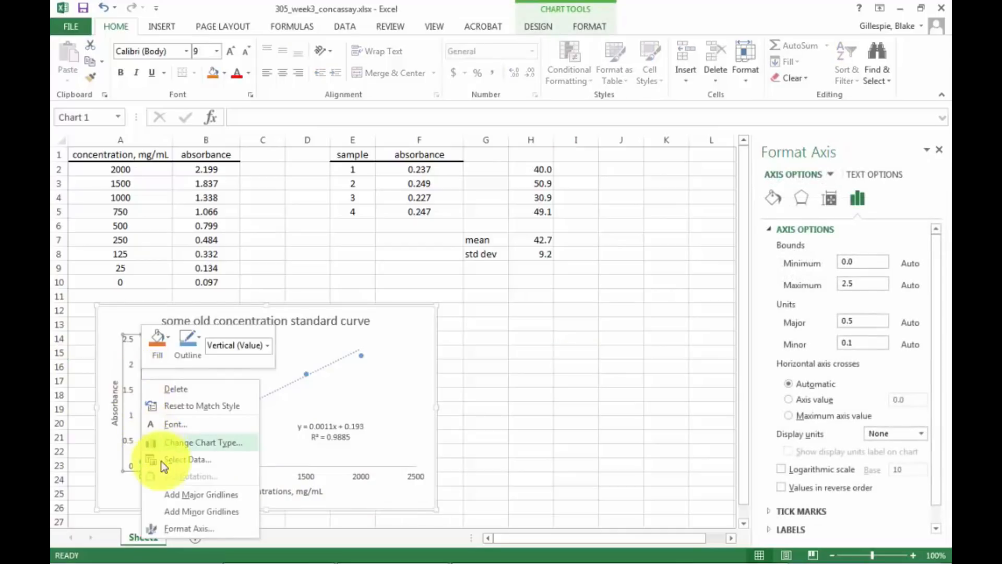
left_click(173, 527)
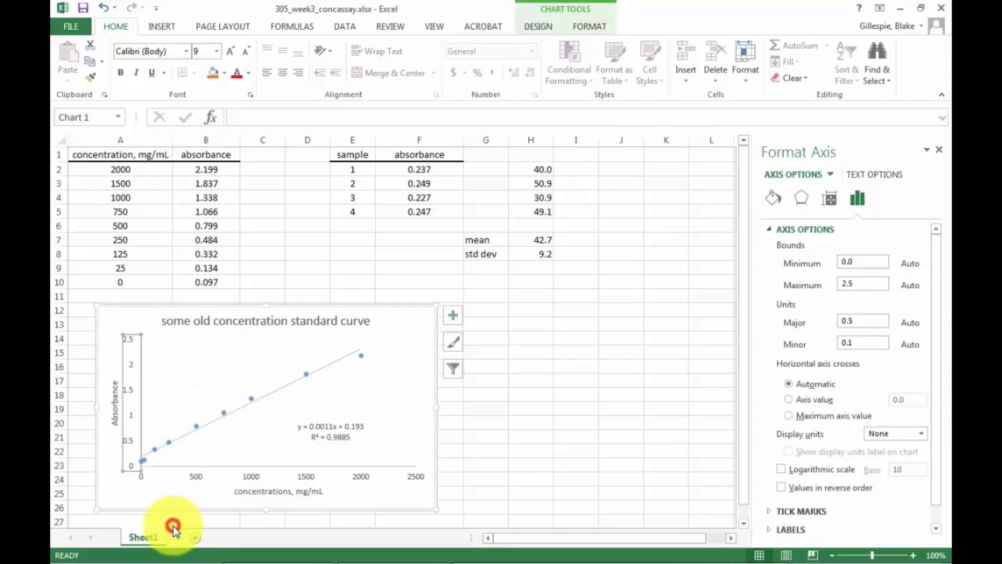
left_click(455, 316)
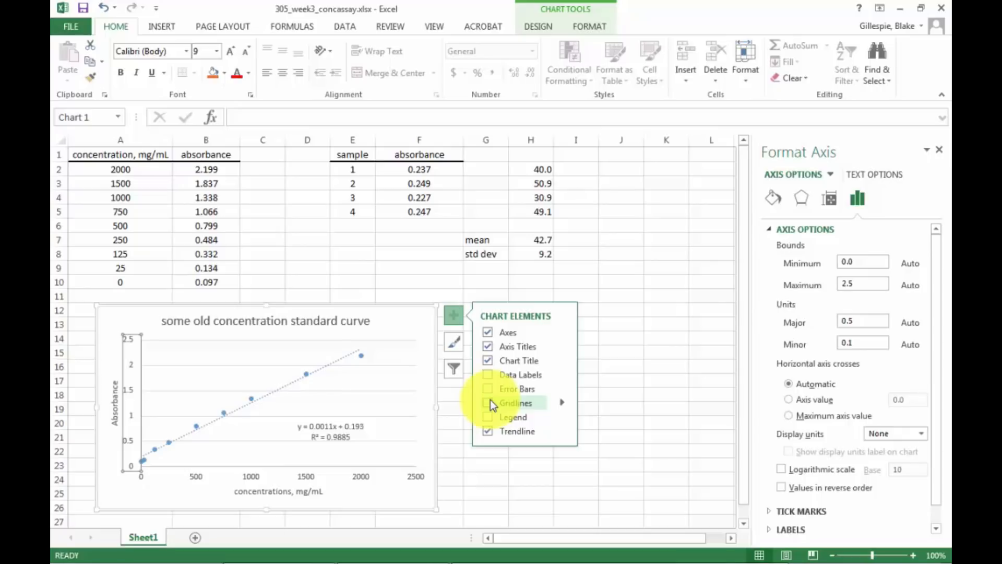
left_click(487, 432)
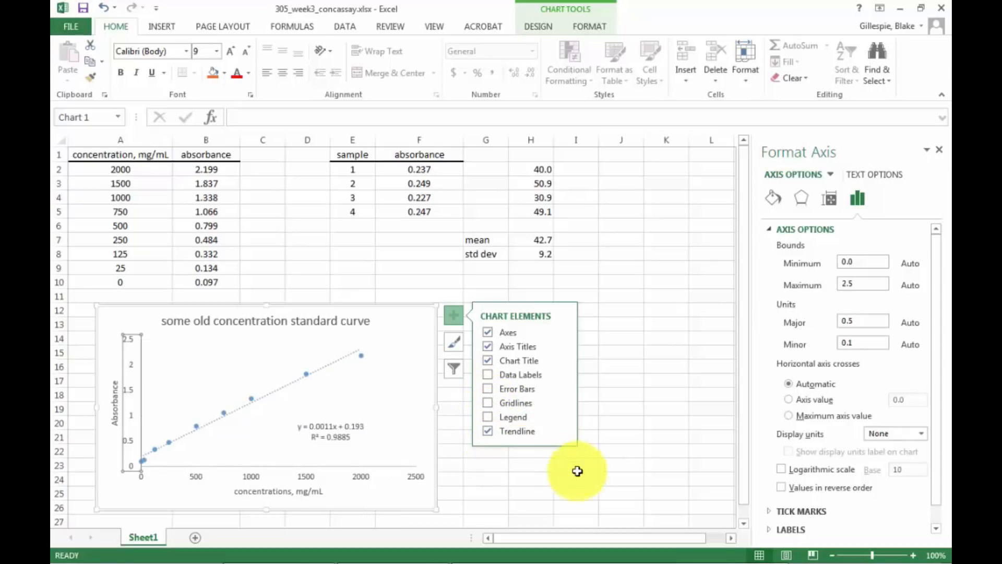
left_click(769, 512)
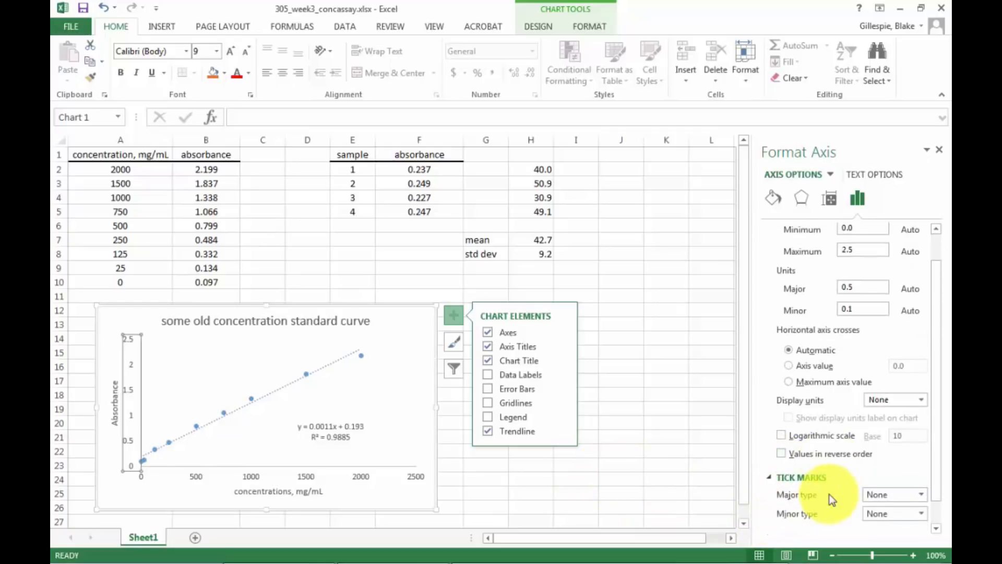
scroll(832, 500, "down", 1)
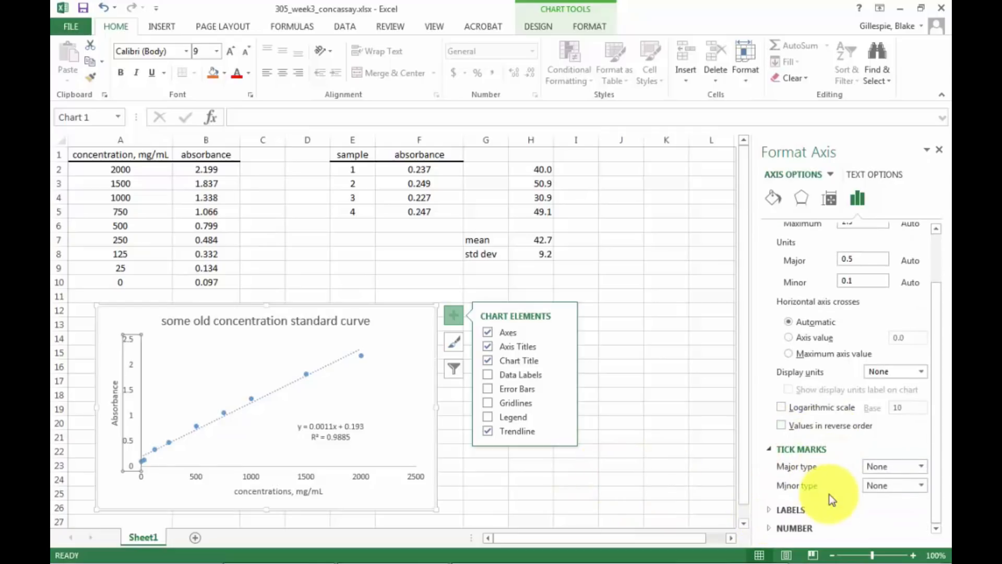
left_click(917, 466)
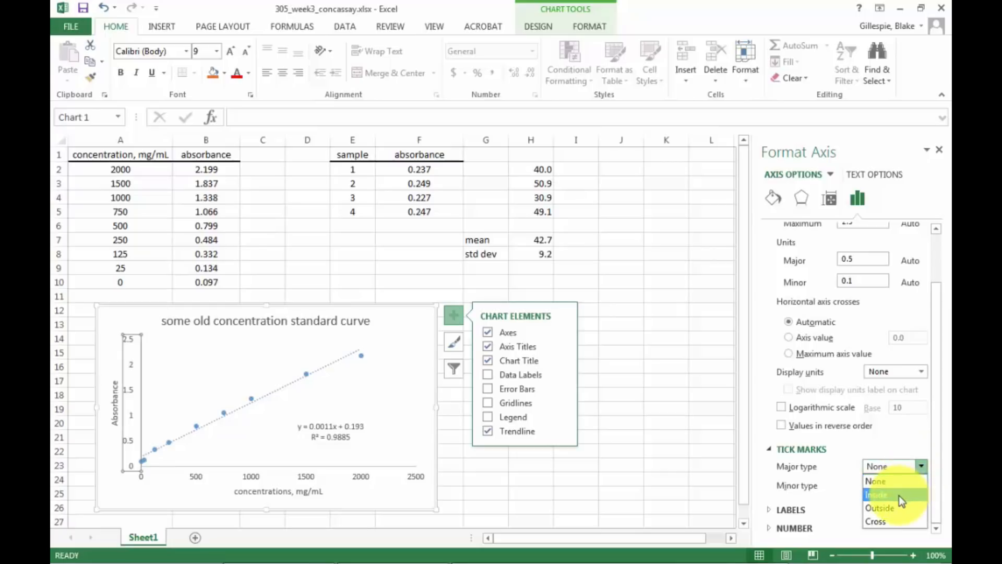
left_click(899, 494)
left_click(920, 465)
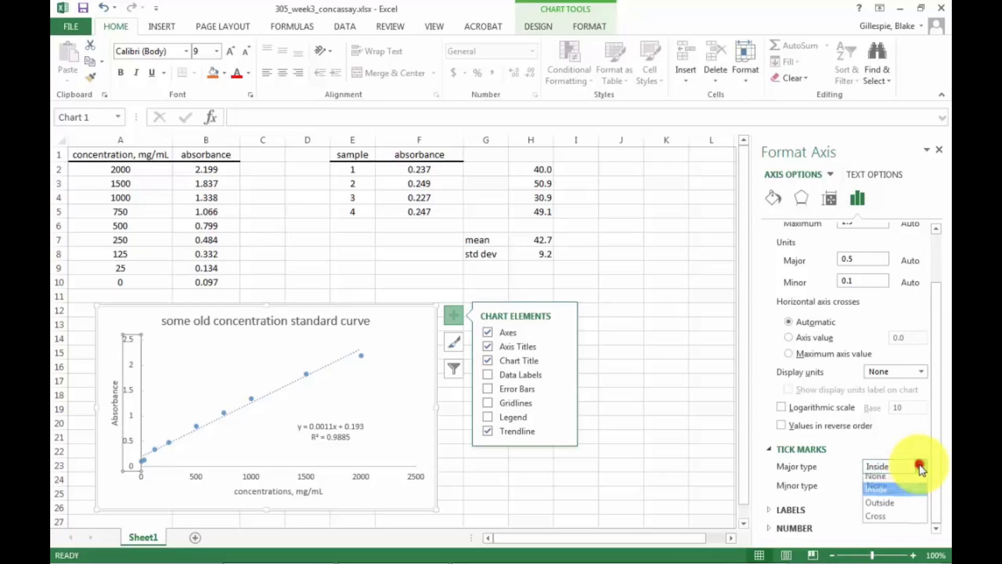
left_click(900, 507)
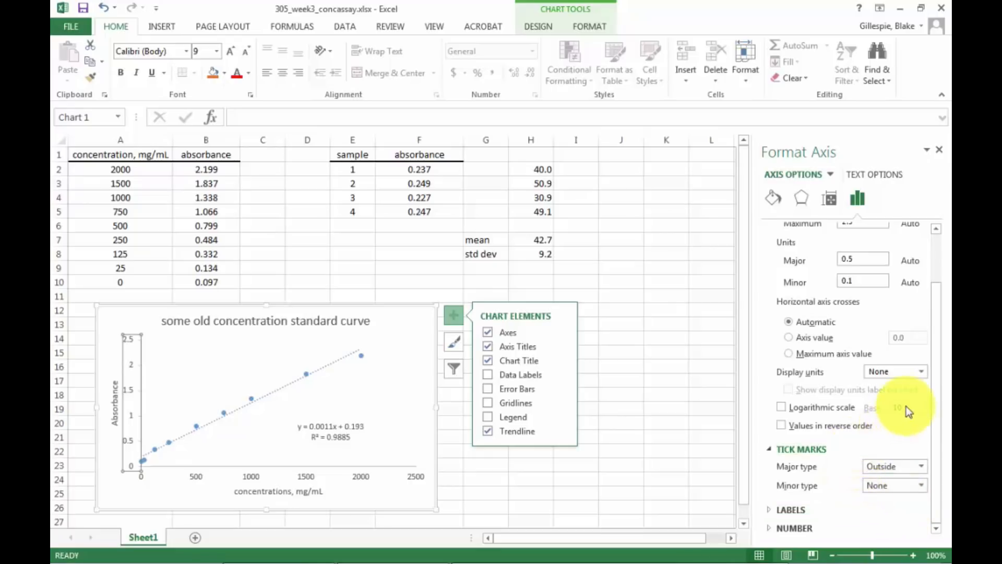
Set the major tick marks of the chart's horizontal concentration axis to Outside and close the formatting options.
left_click(305, 476)
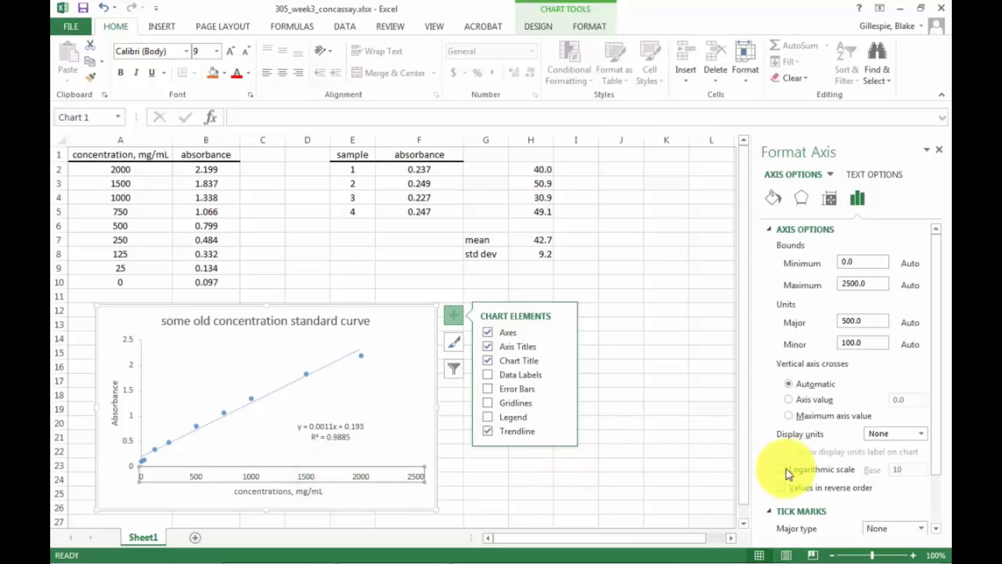
left_click_drag(933, 465, 931, 512)
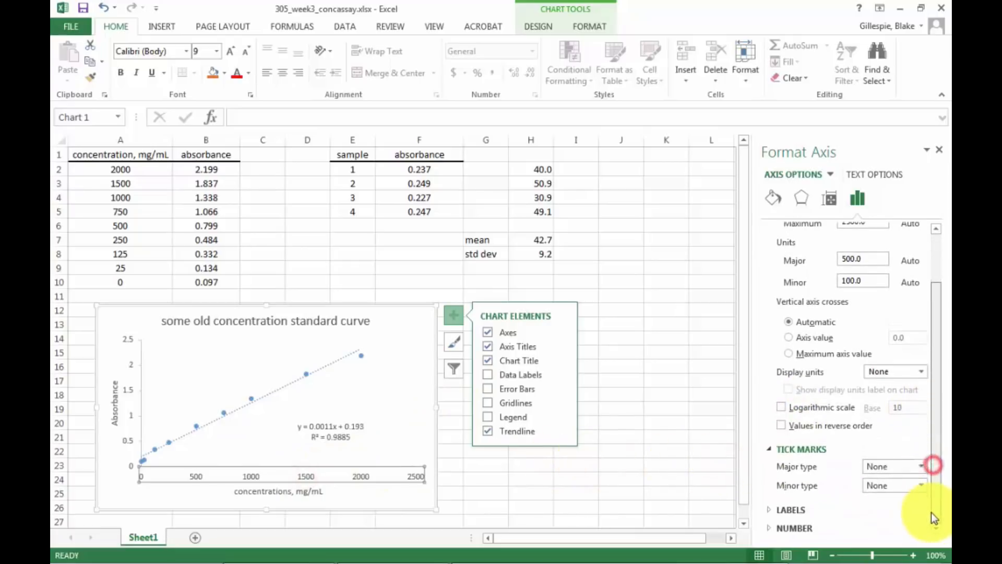
left_click(922, 467)
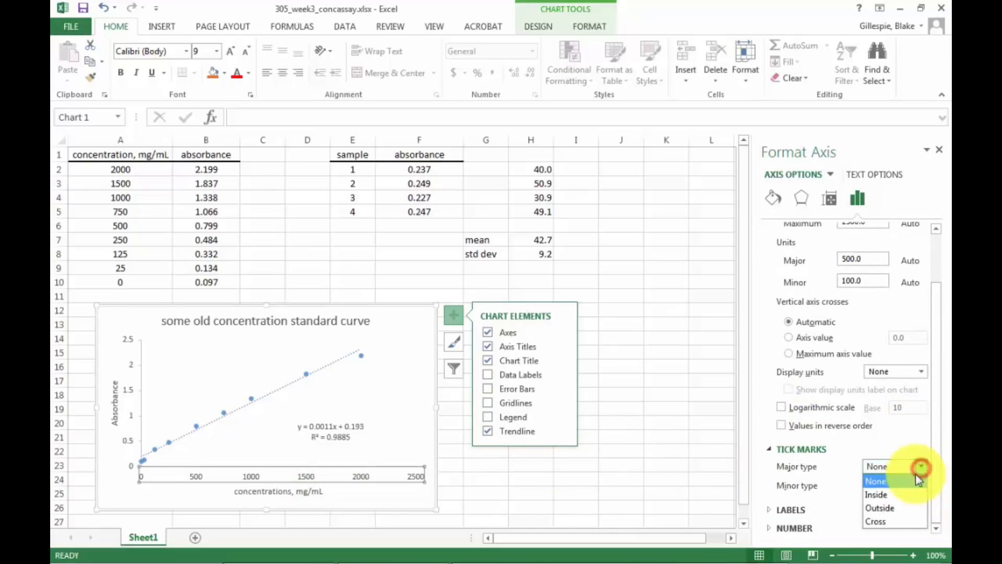
left_click(894, 508)
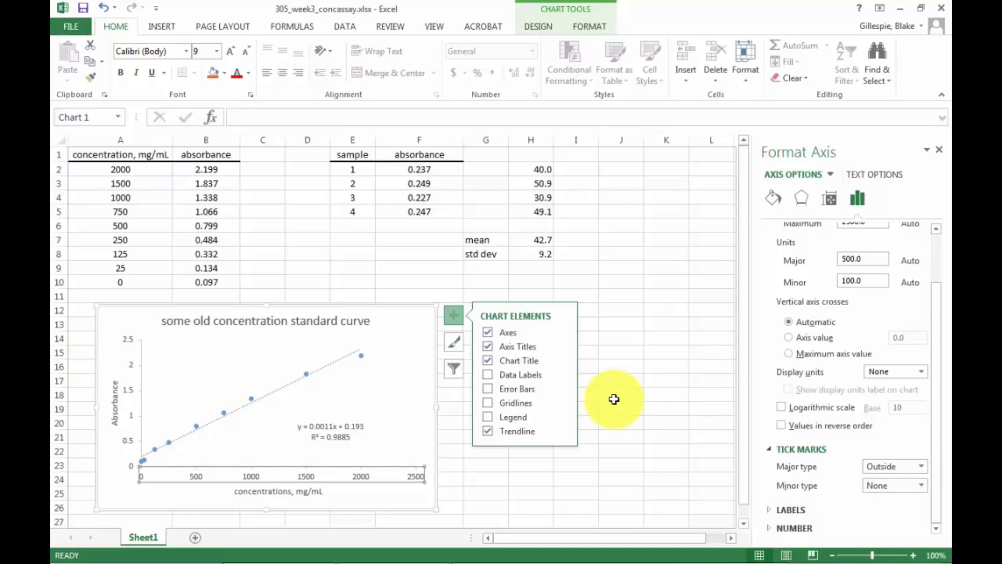
left_click(942, 151)
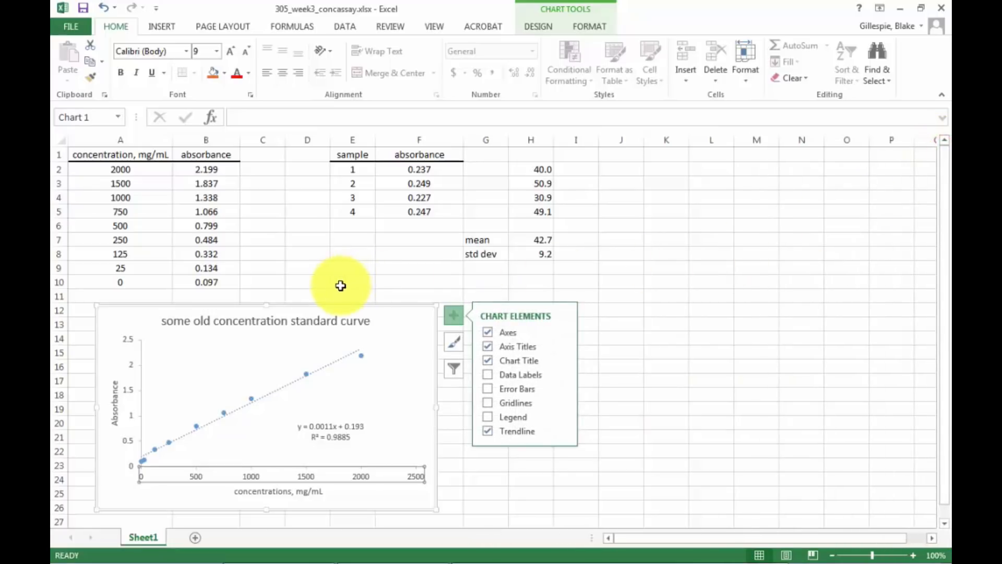
left_click(454, 315)
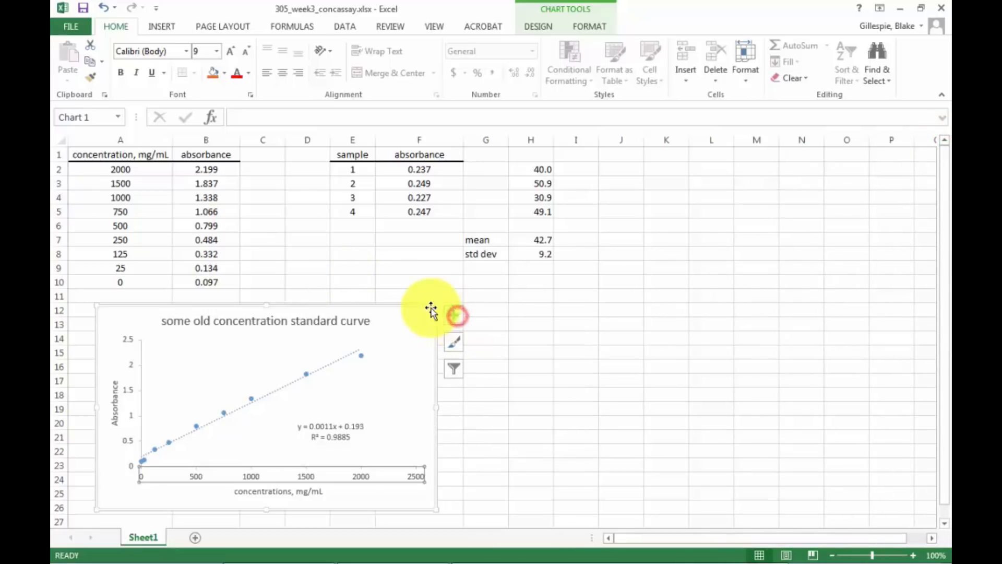
Format the chart's trendline with the Solid line option and a black color.
left_click(358, 356)
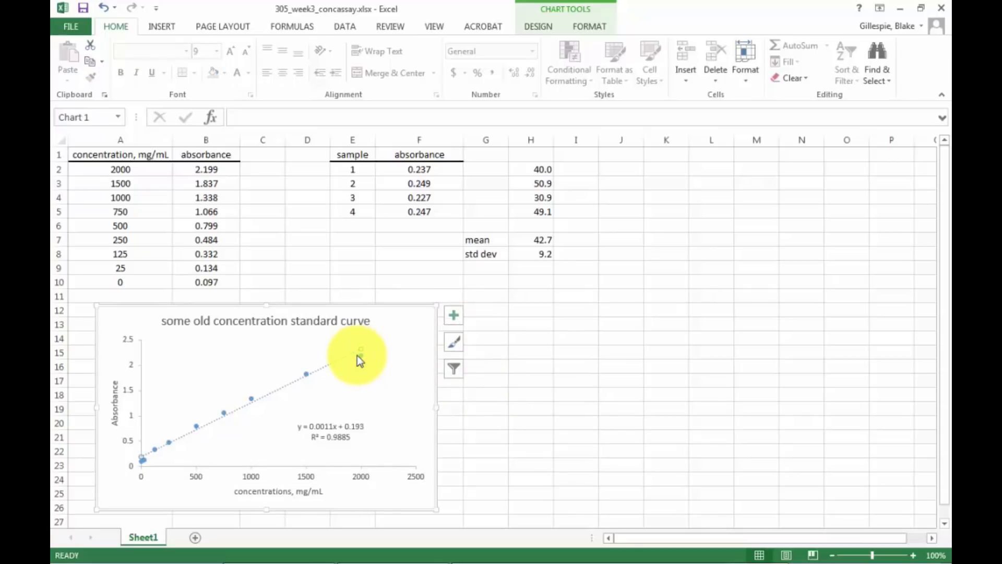
right_click(356, 354)
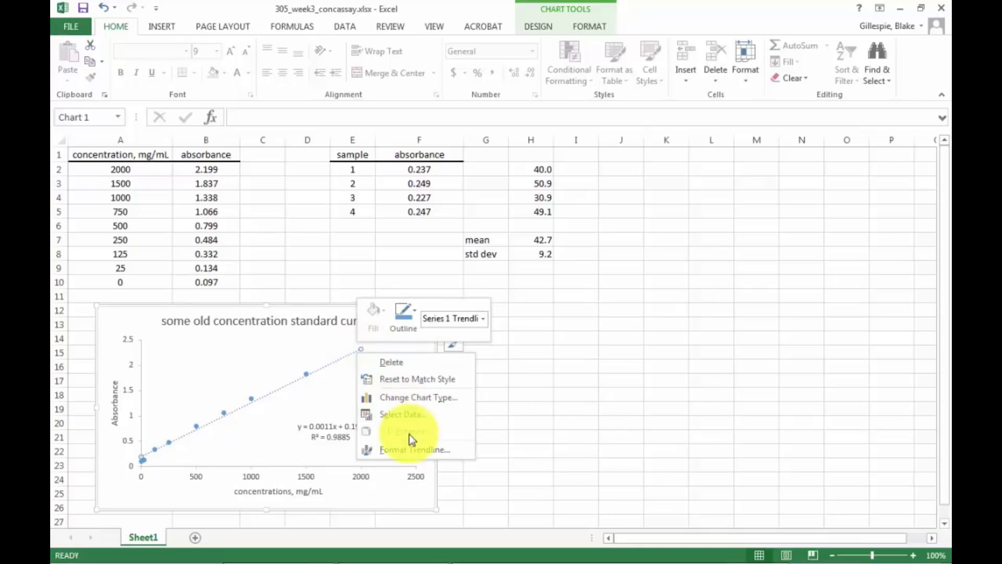
left_click(406, 450)
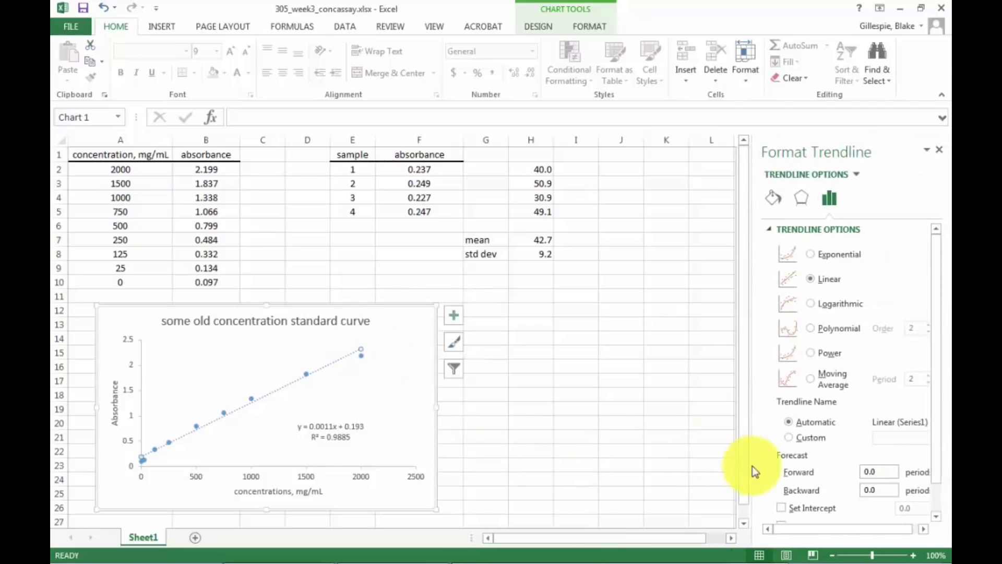
left_click_drag(933, 401, 928, 335)
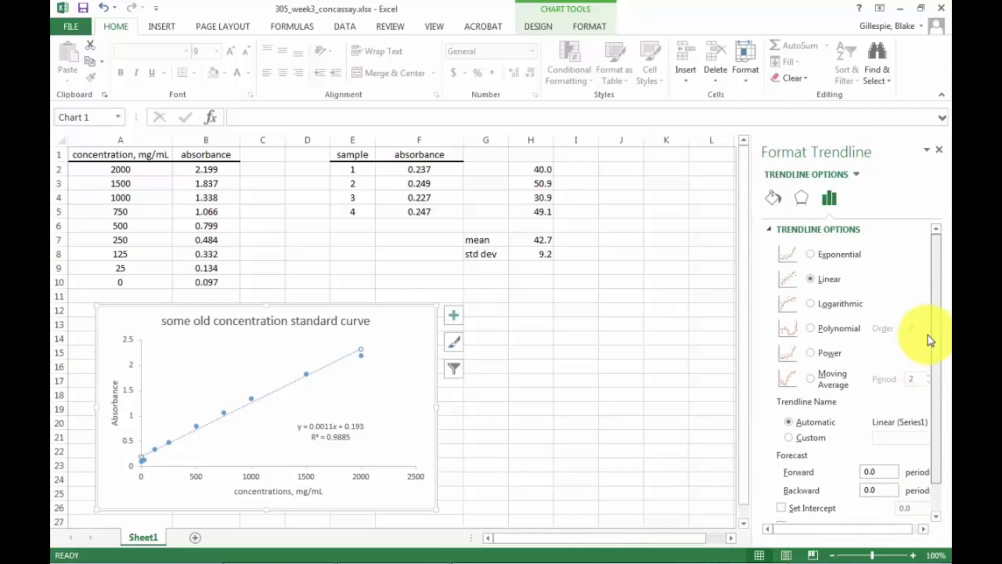
left_click(779, 199)
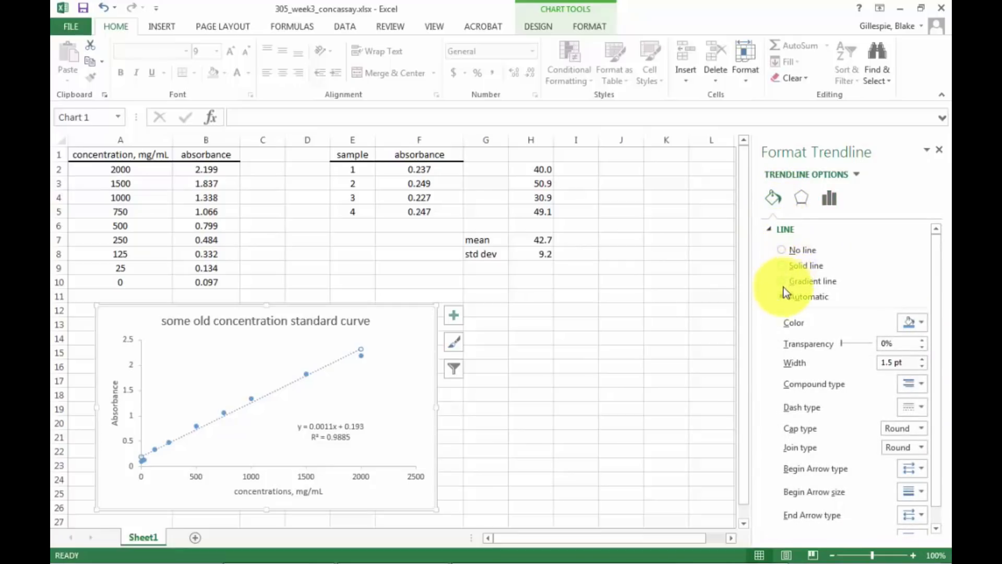
left_click(785, 266)
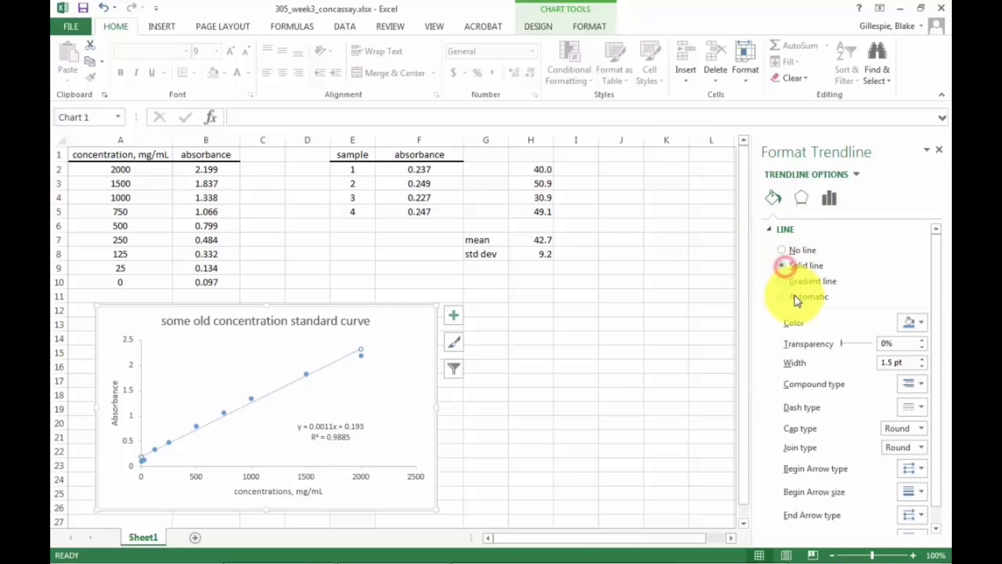
left_click(917, 326)
left_click(845, 356)
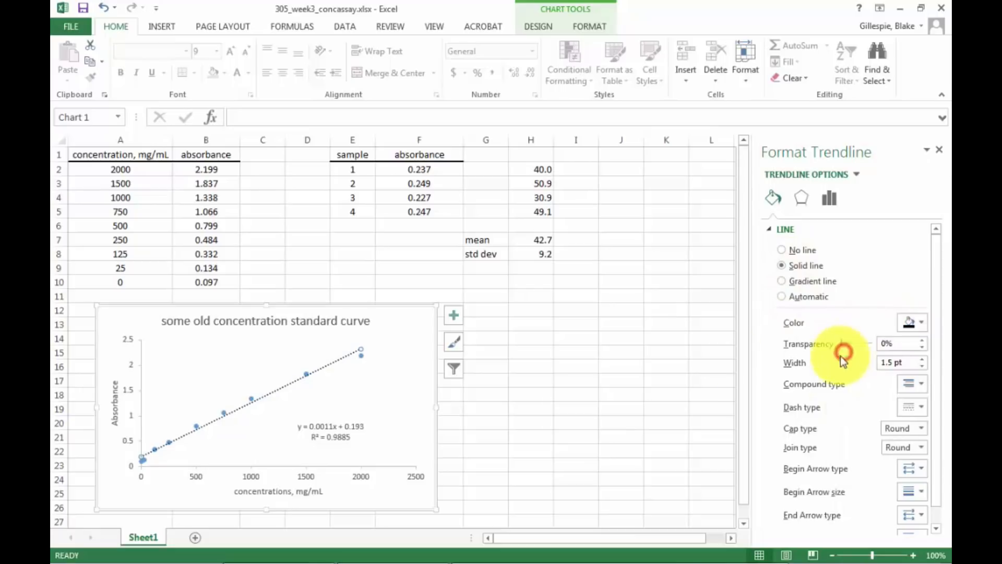
Give the markers of the standard curve data series a solid black border.
left_click(361, 354)
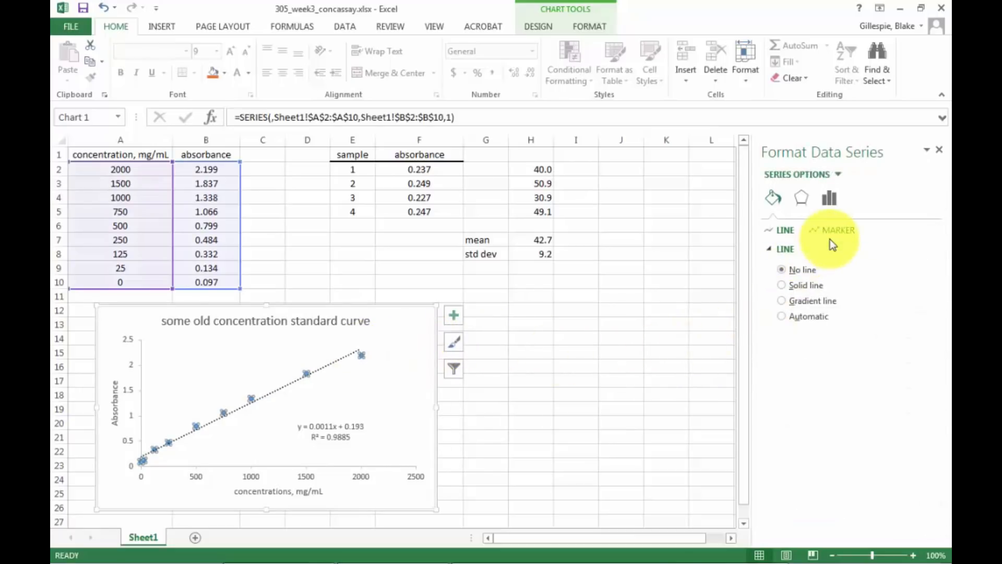
left_click(776, 202)
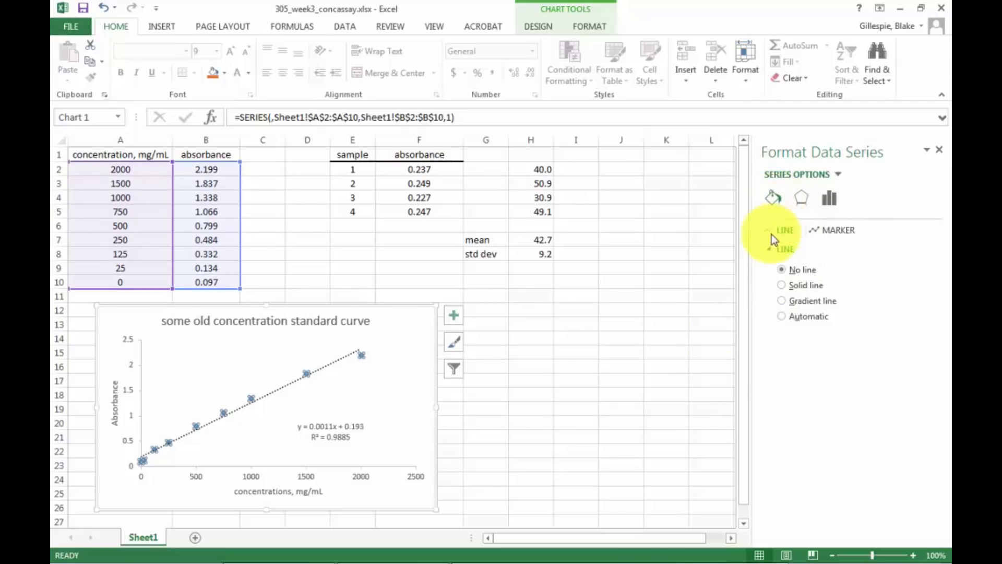
left_click(823, 231)
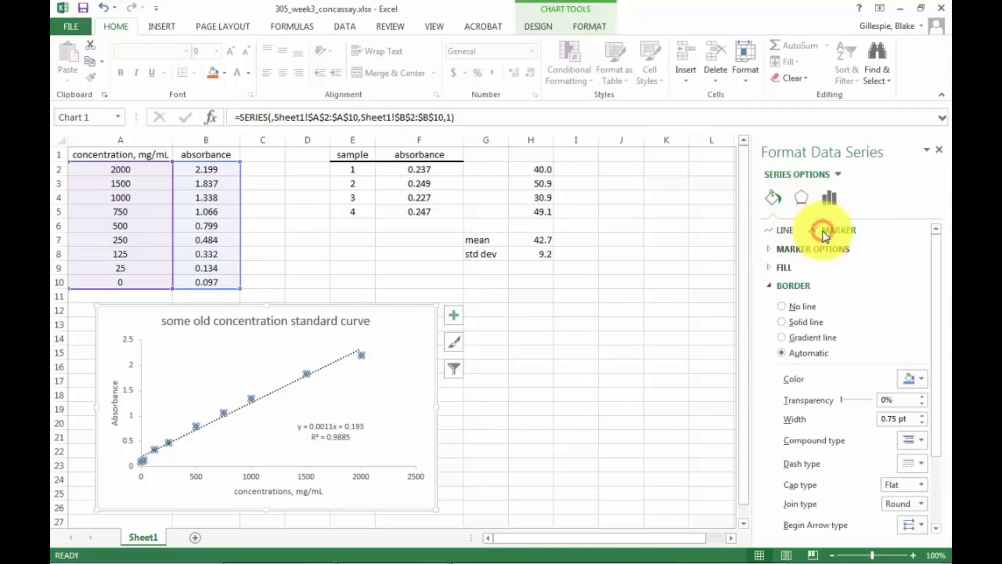
left_click(922, 378)
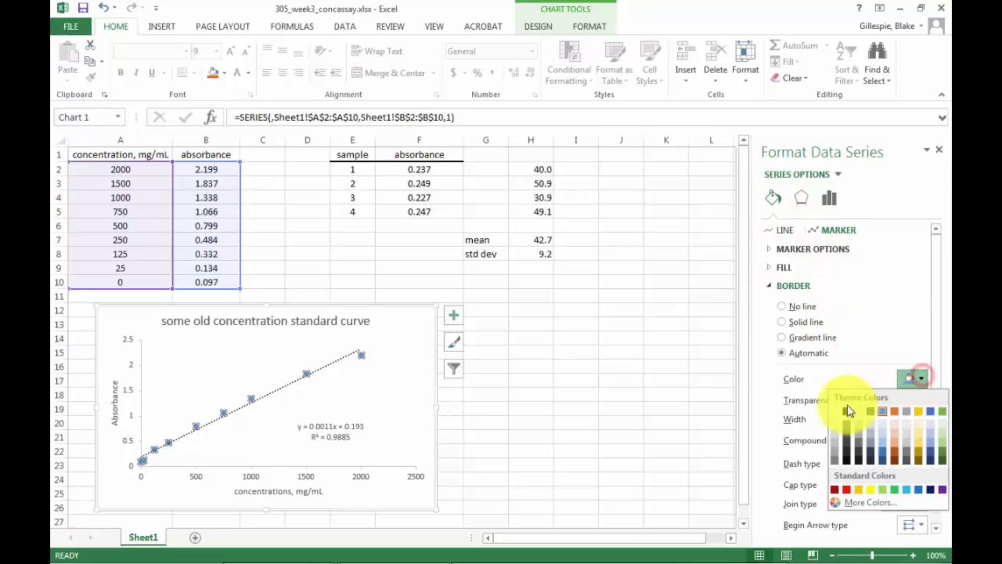
left_click(846, 412)
left_click(487, 425)
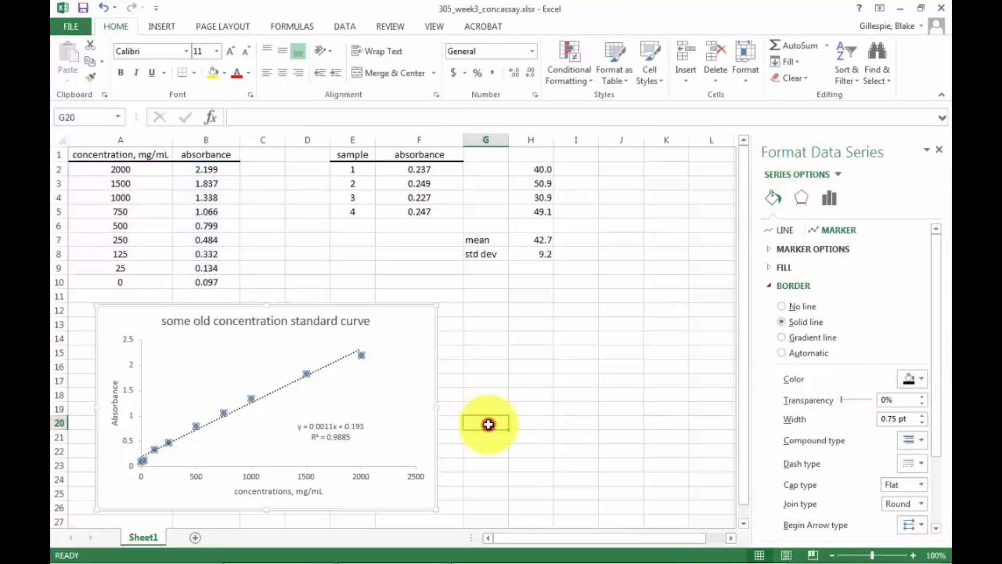
Fill the data series markers with solid black and close the formatting options.
left_click(359, 355)
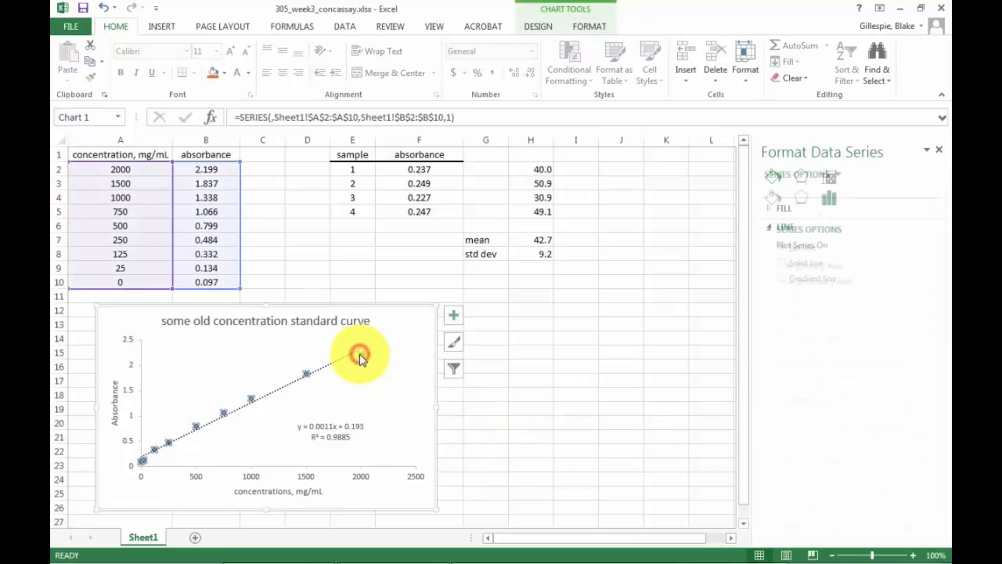
left_click(764, 201)
left_click(837, 234)
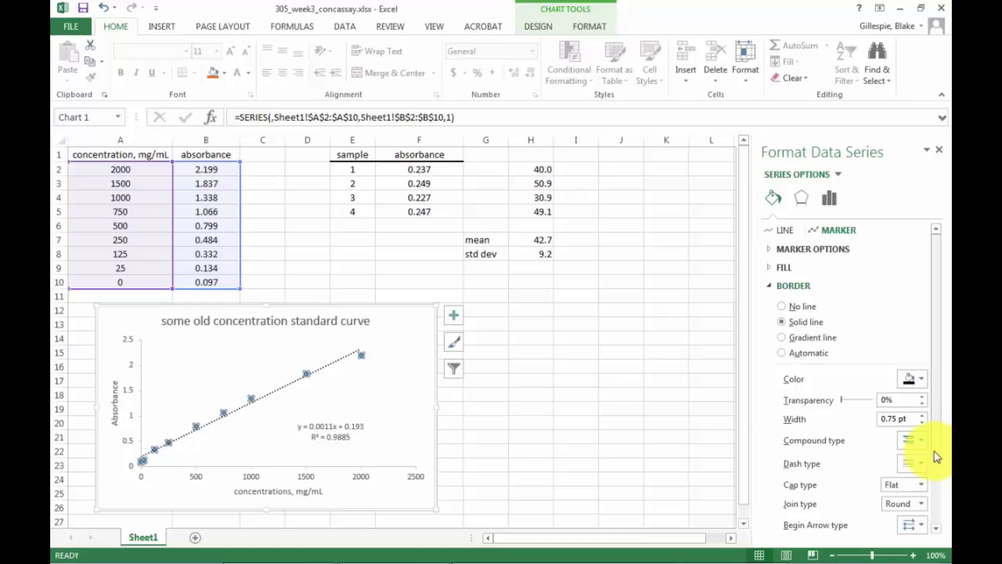
mouse_move(934, 451)
left_mouse_down()
mouse_move(944, 532)
mouse_move(934, 421)
left_mouse_up()
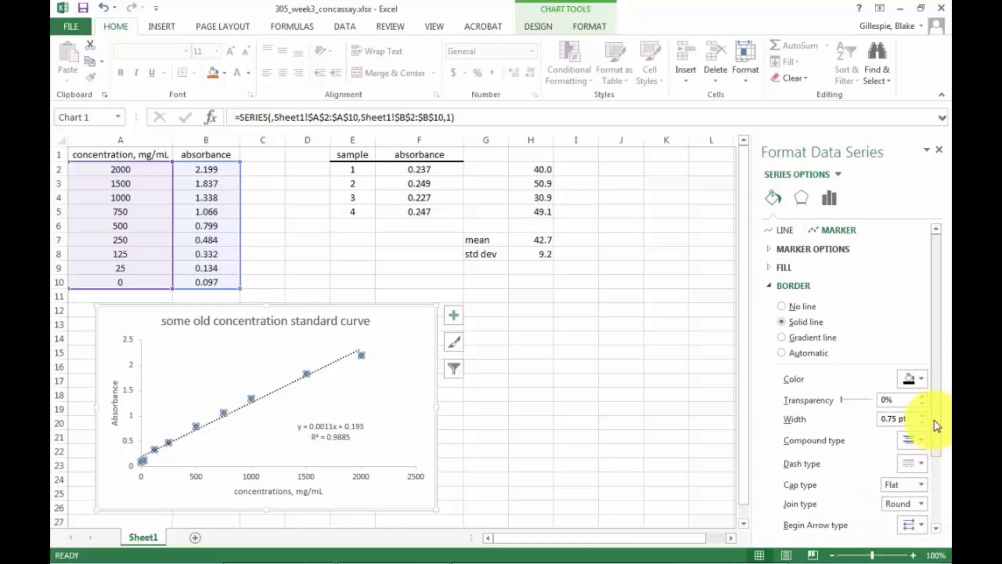
left_click(766, 266)
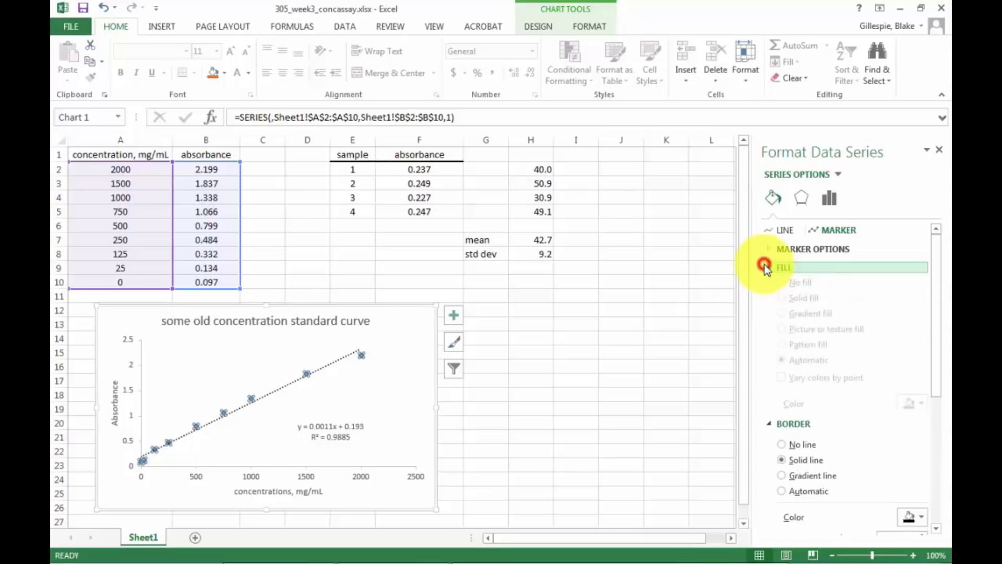
left_click(923, 412)
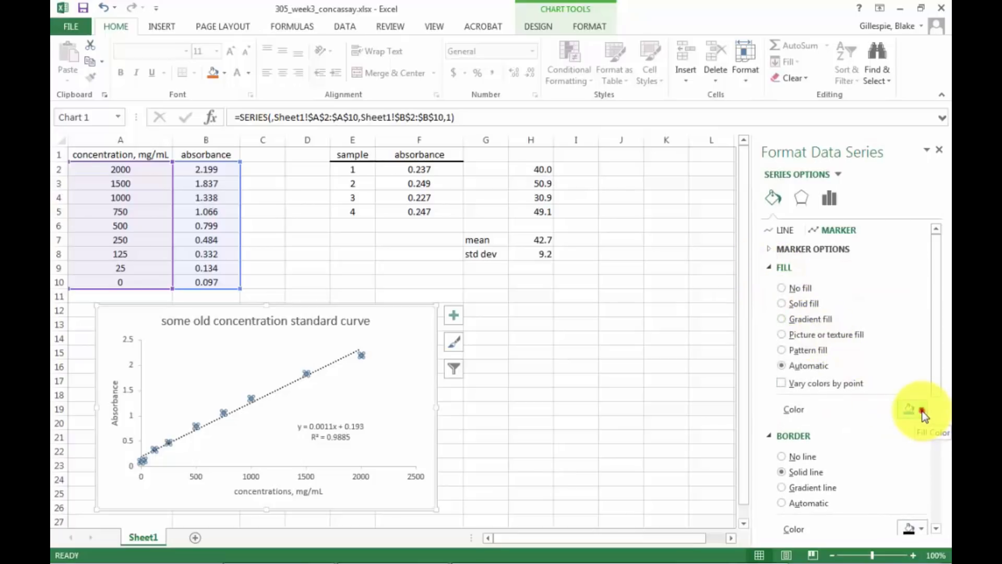
left_click(849, 444)
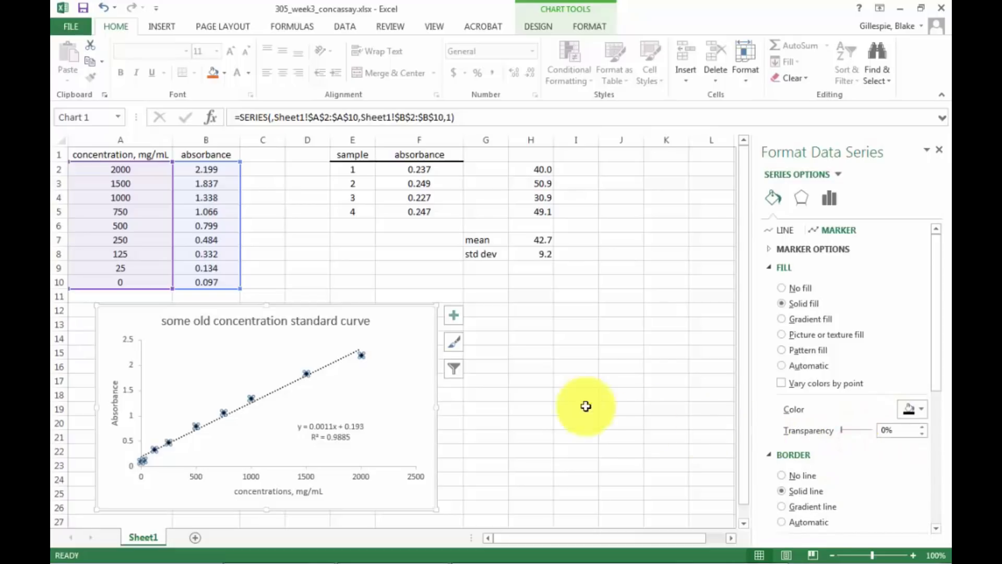
left_click(939, 151)
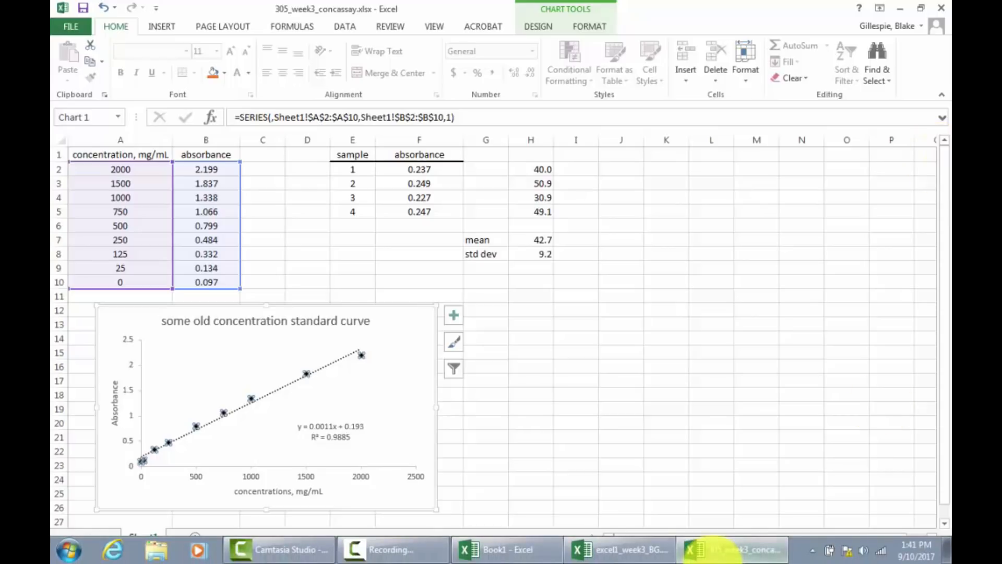
mouse_move(641, 549)
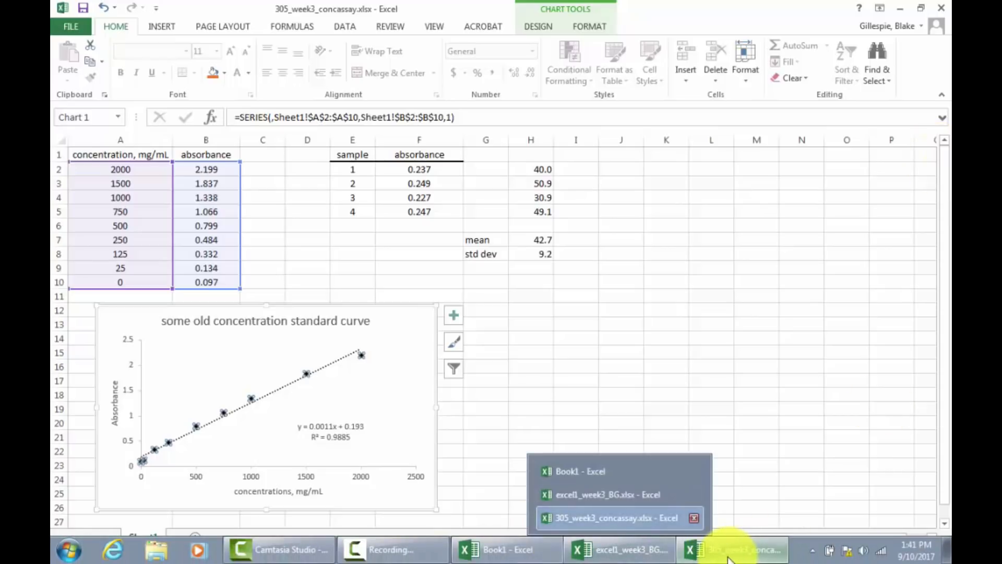
left_click(371, 553)
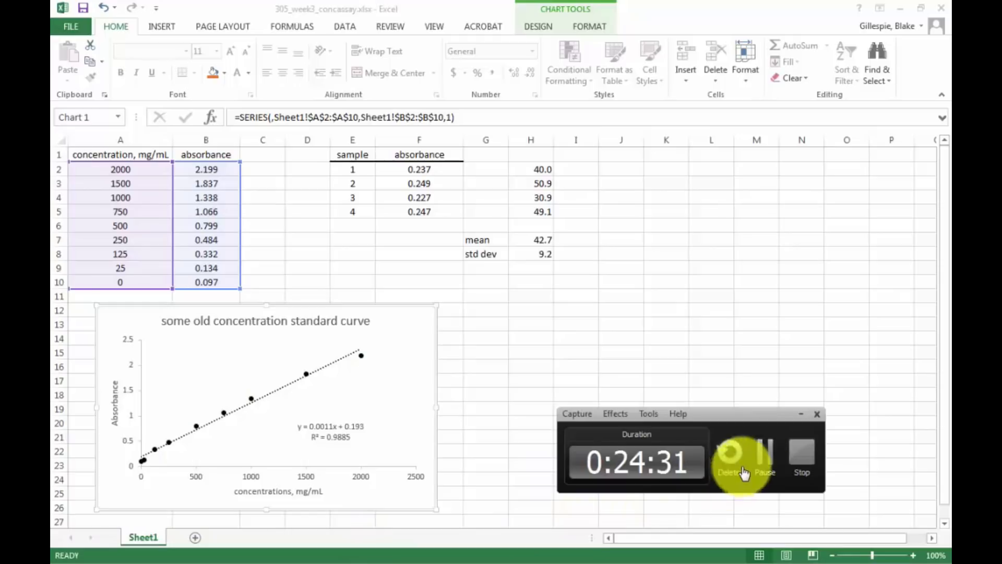
left_click(761, 454)
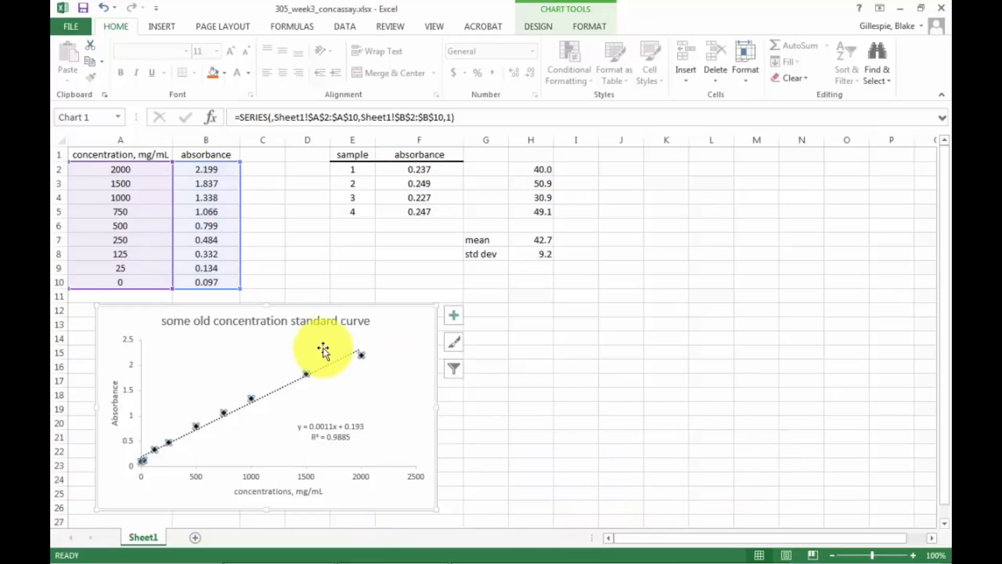
Format the chart's trendline with a continuous solid dash type and a width of 0.25 pt.
right_click(324, 372)
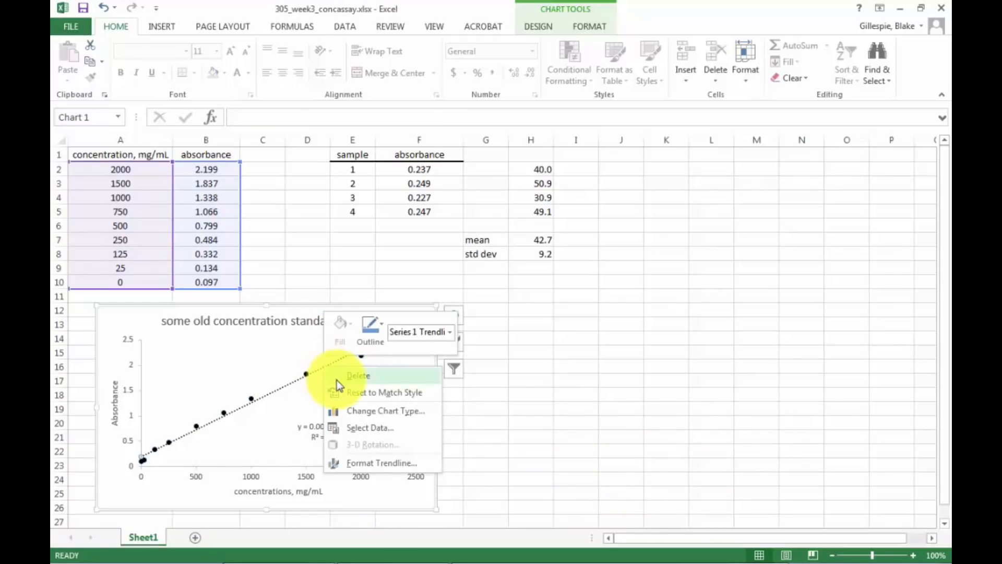
left_click(367, 469)
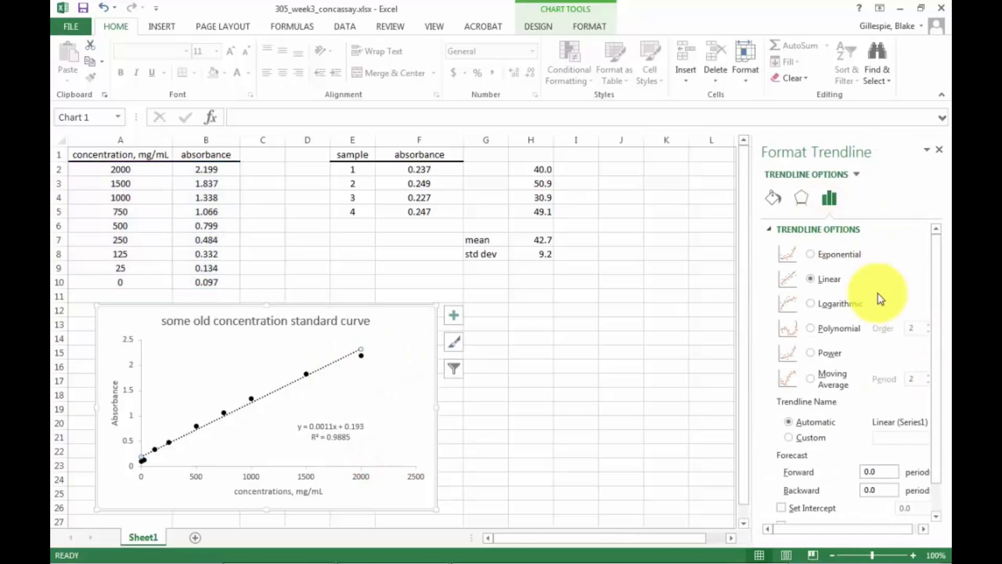
left_click_drag(934, 313, 936, 416)
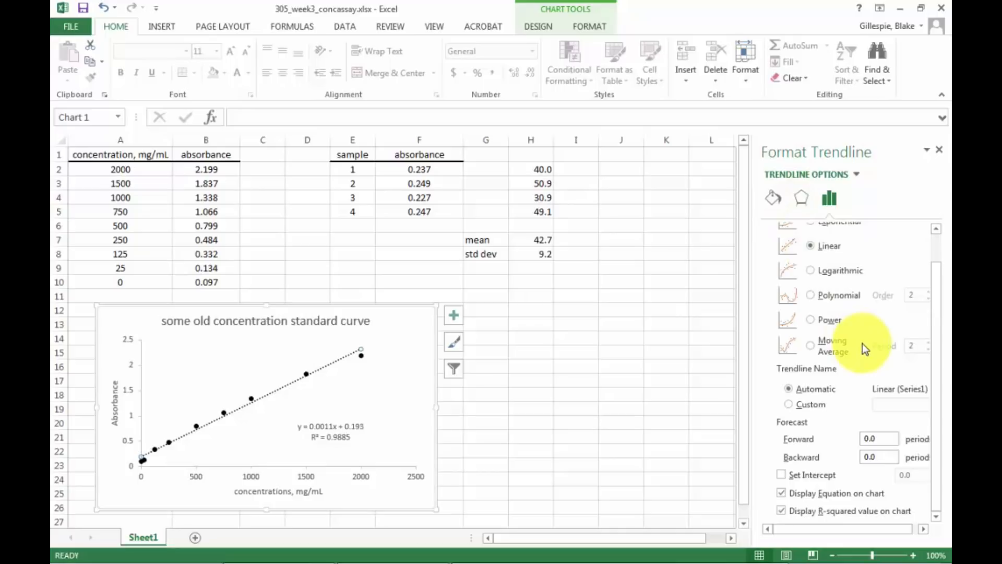
scroll(862, 346, "up", 1)
left_click(773, 199)
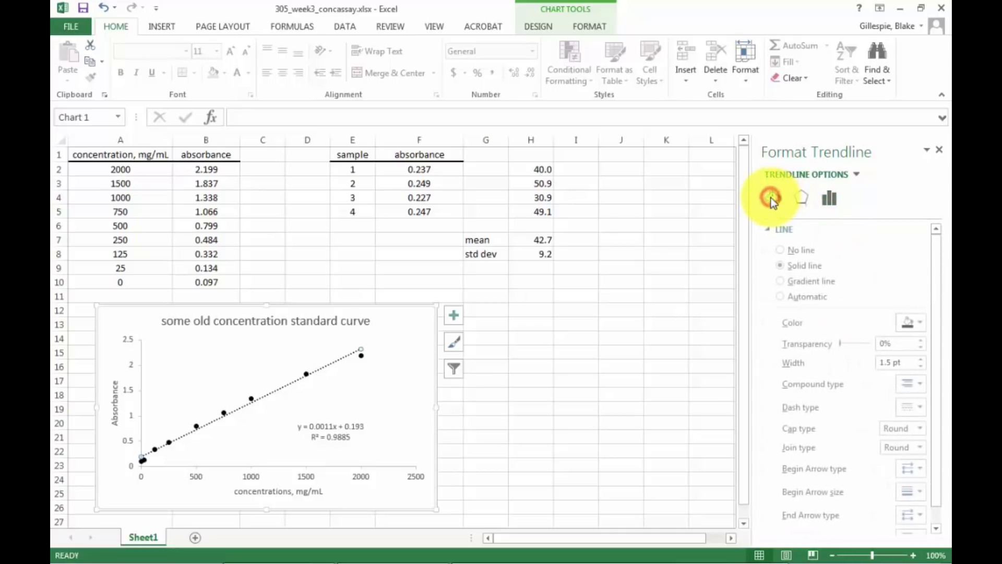
left_click(786, 267)
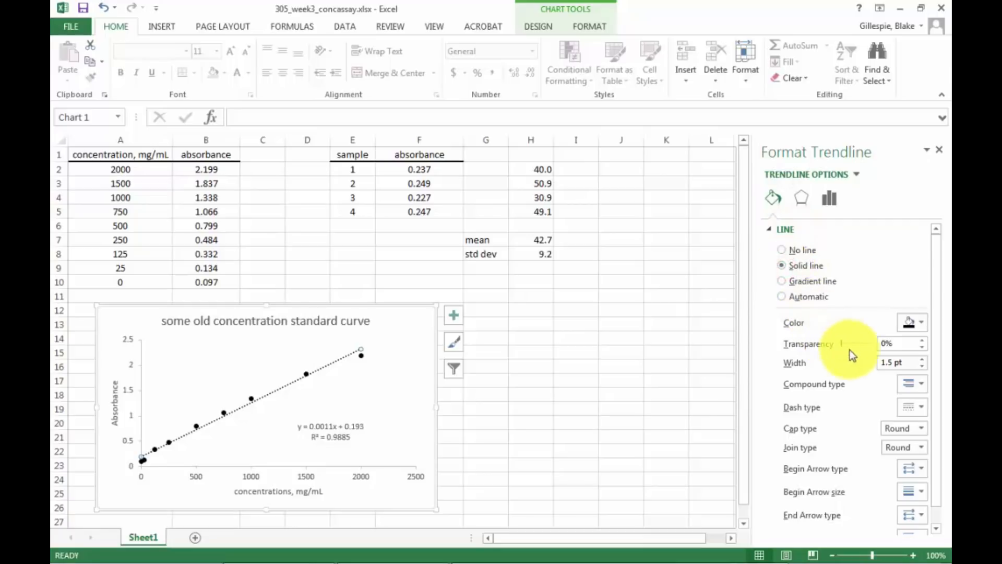
left_click(920, 407)
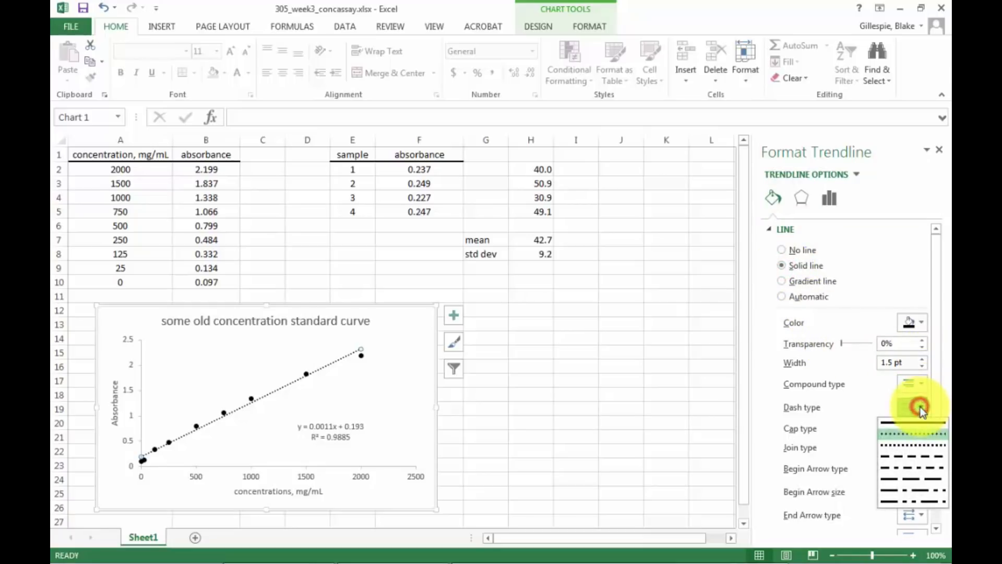
left_click(911, 424)
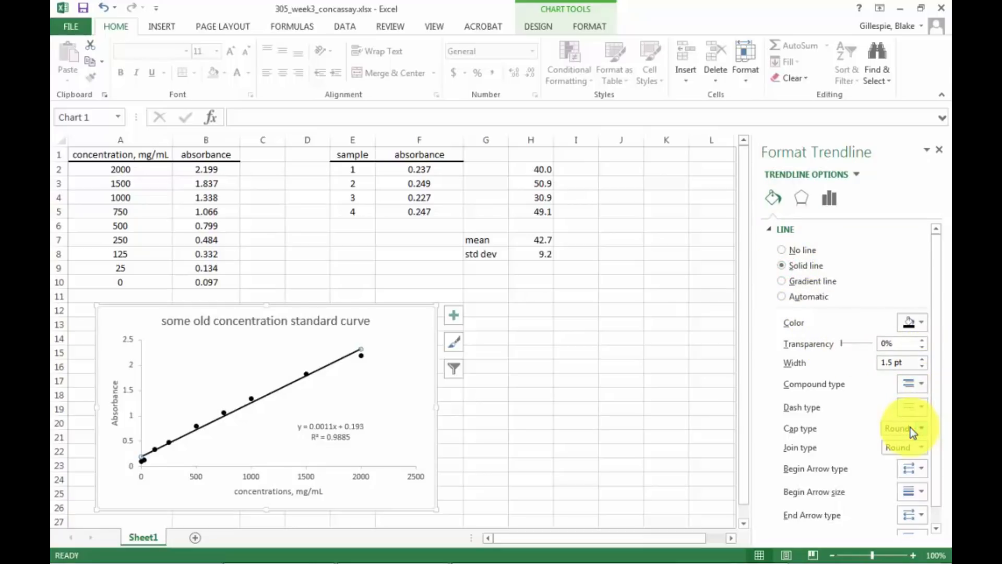
left_click(919, 364)
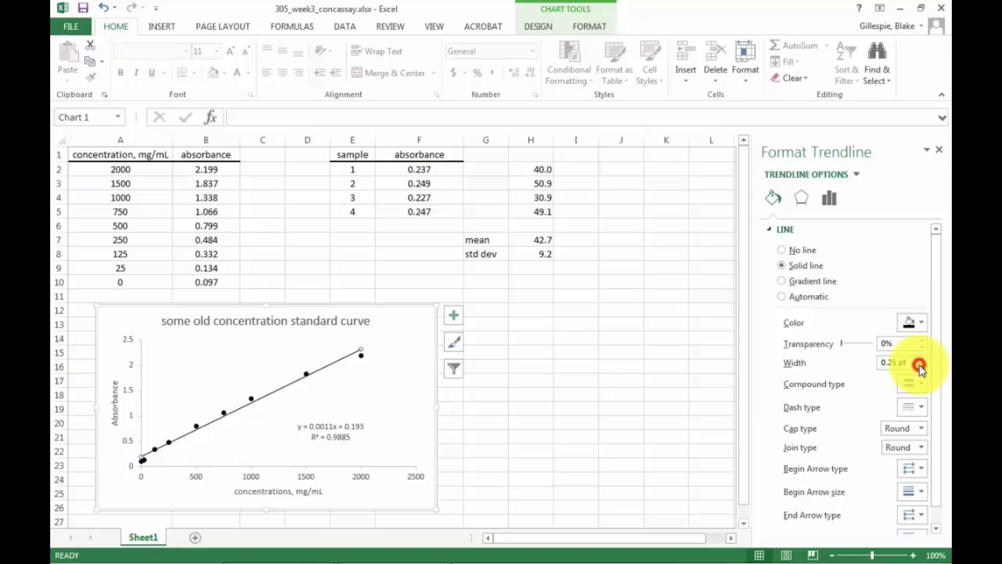
left_click(531, 368)
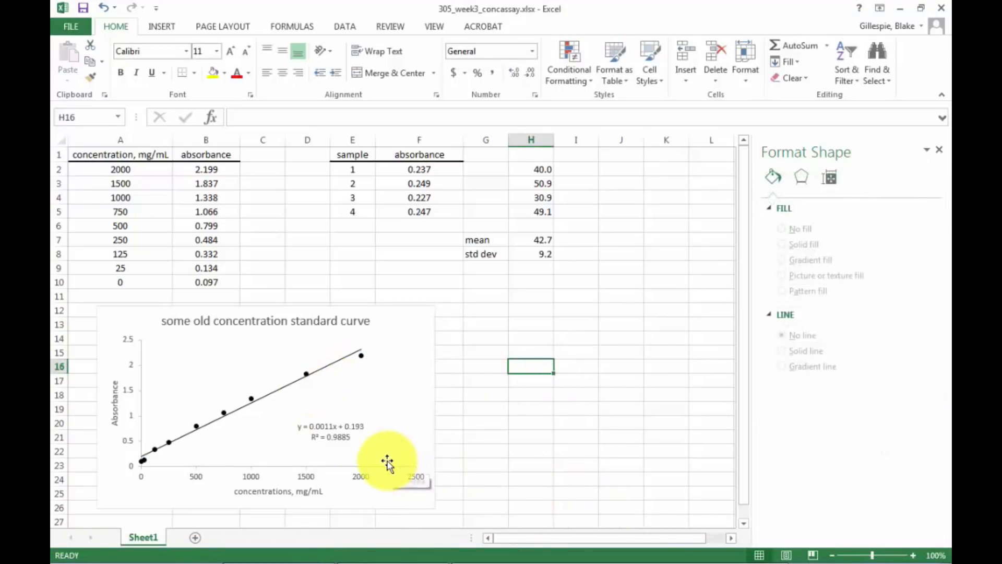
Try to change the horizontal axis title to "concentration, mg/mL" and start the vertical axis title with a lowercase "a".
left_click(277, 492)
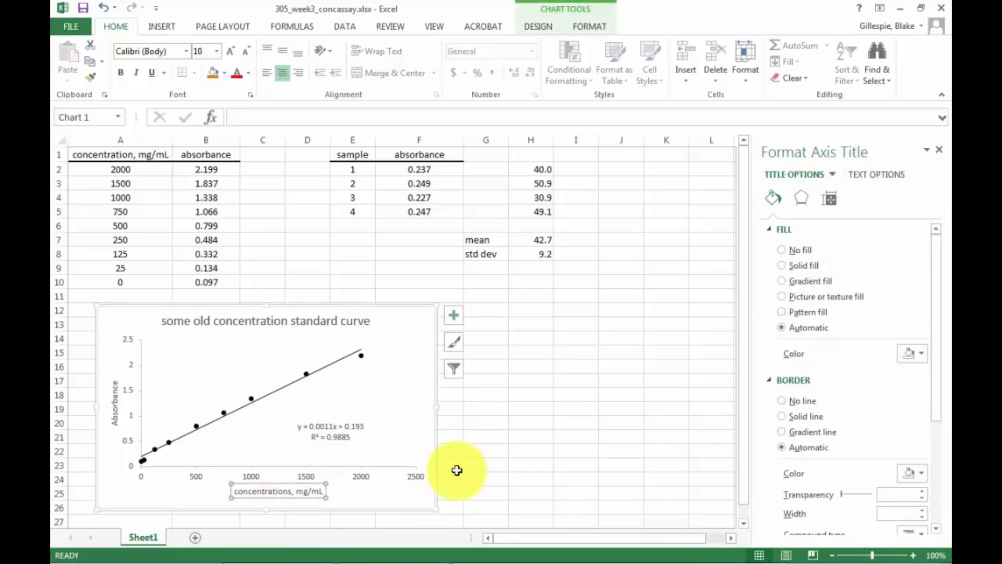
left_click(291, 493)
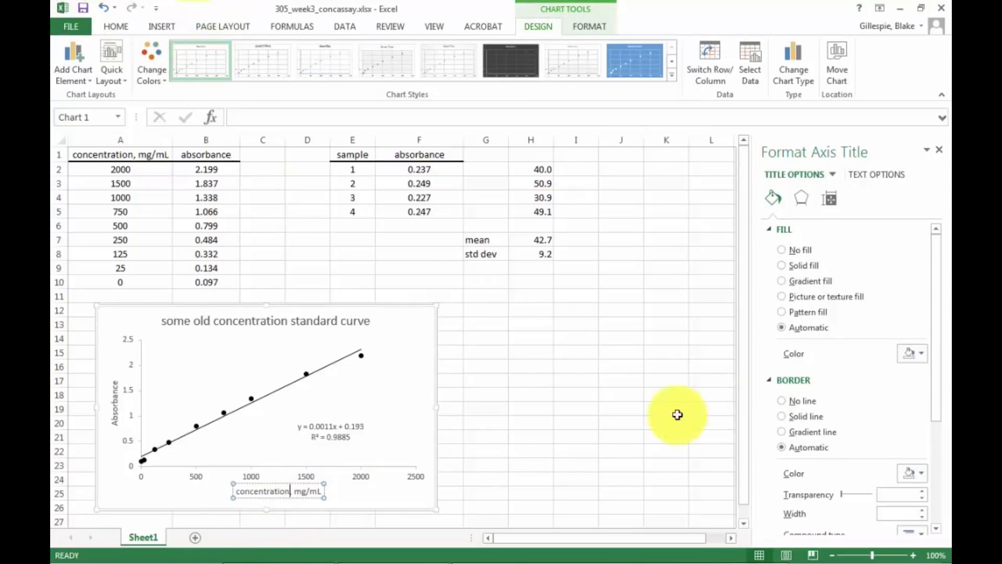
left_click(105, 448)
left_click(115, 418)
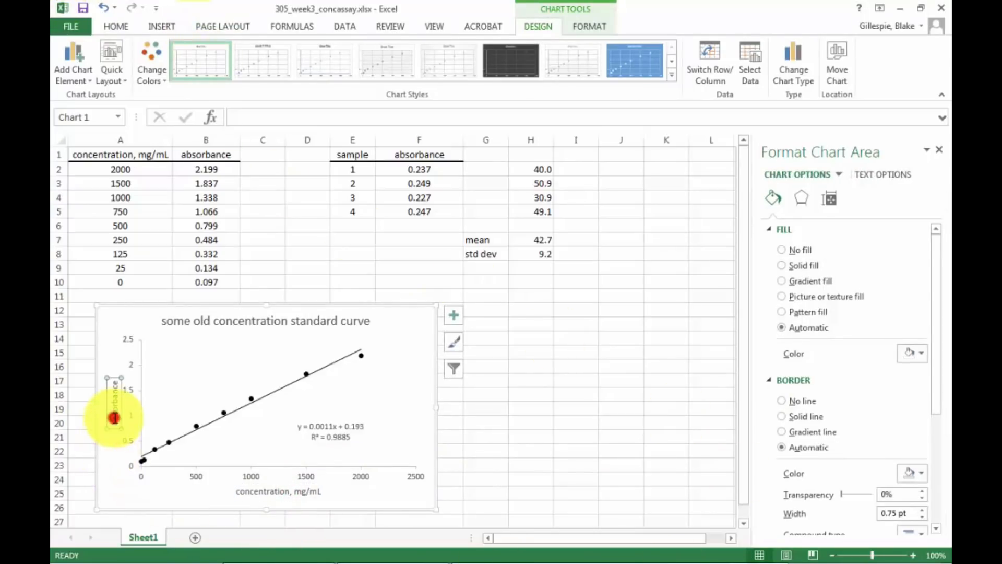
left_click(128, 497)
type("a")
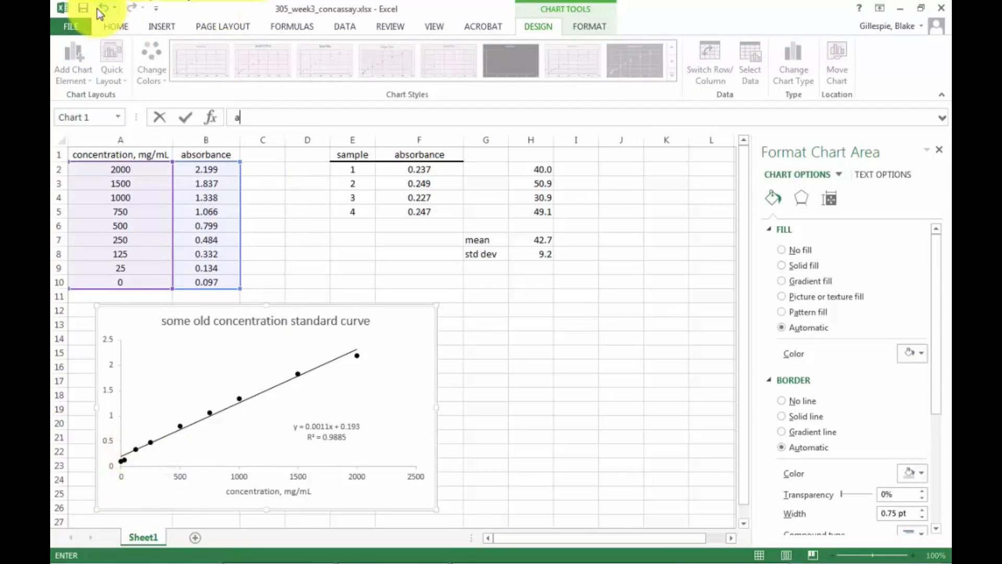
Discard the stray entry and undo the last edits to the chart's axis titles.
left_click(97, 9)
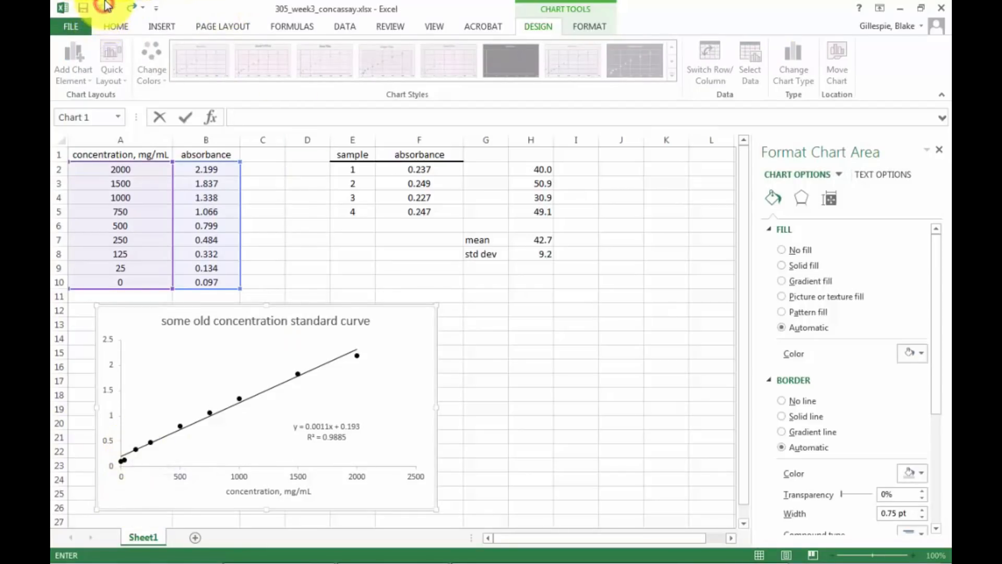
left_click(303, 269)
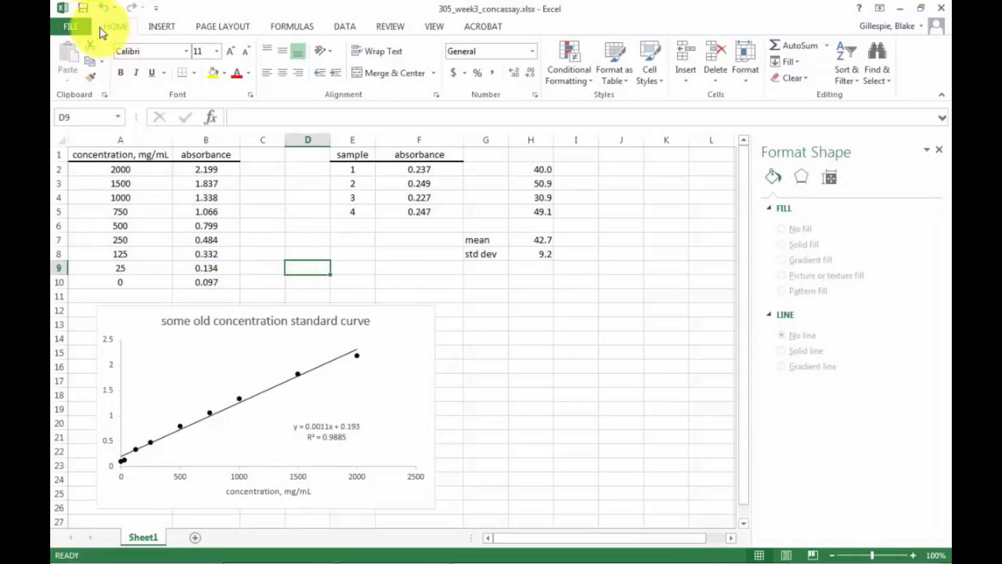
left_click(99, 8)
left_click(100, 8)
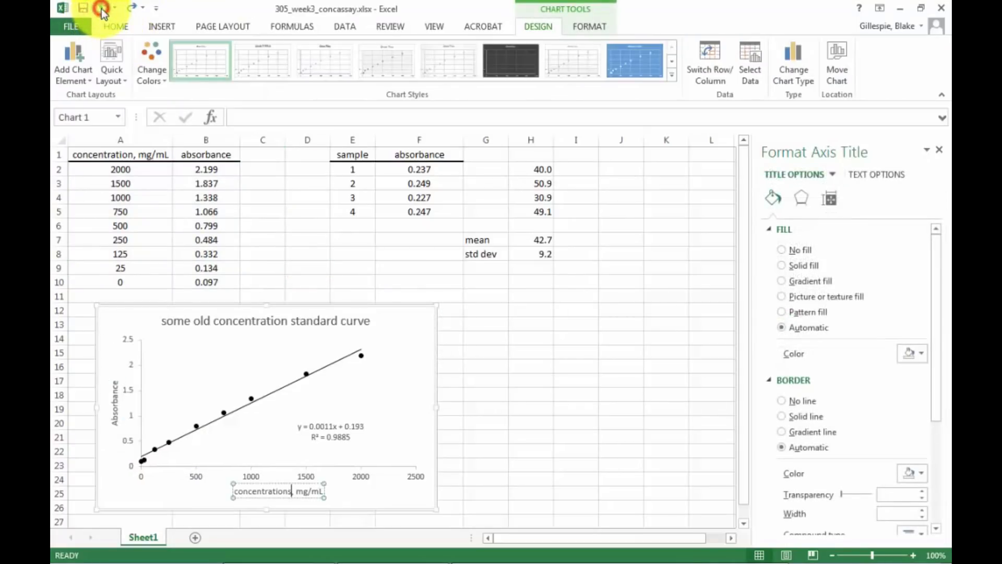
Change the vertical axis title to "absorbance" and the horizontal axis title to "concentration, mg/mL".
left_click(118, 421)
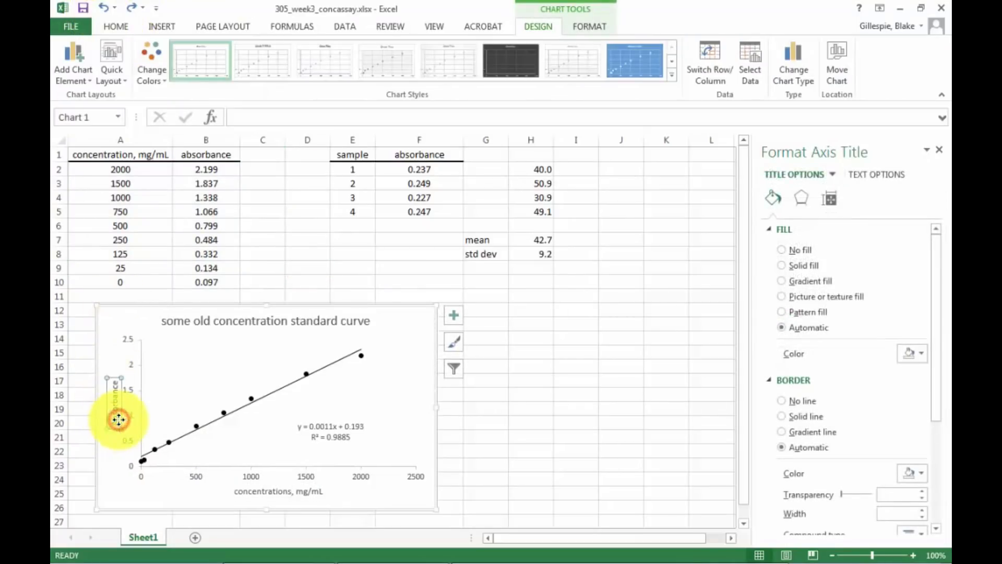
left_click(109, 422)
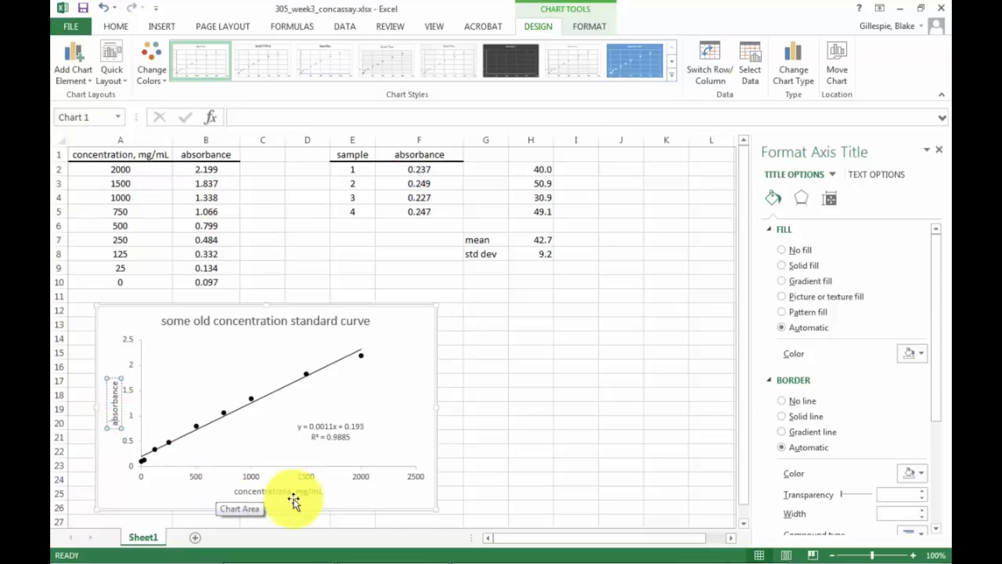
left_click(277, 492)
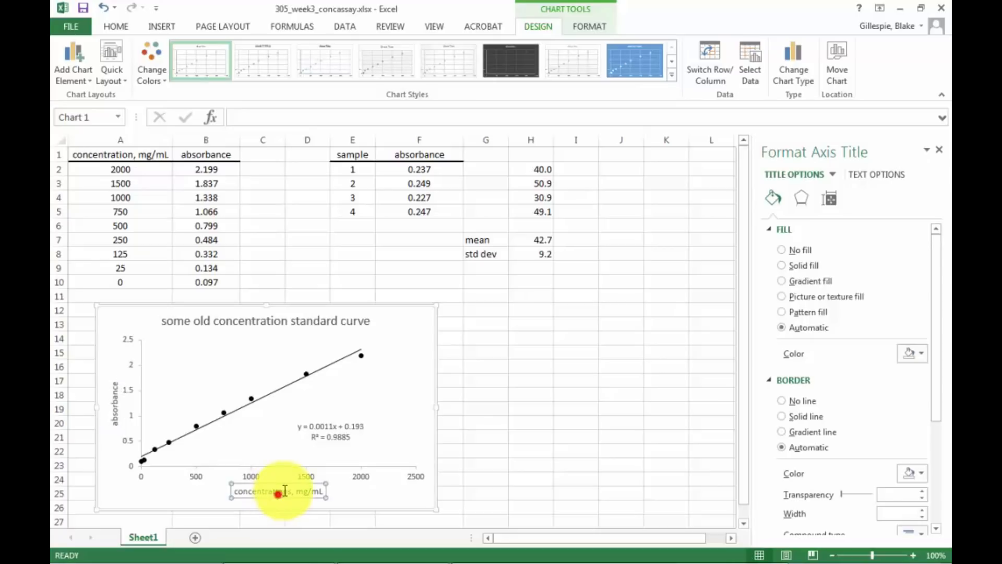
left_click(291, 493)
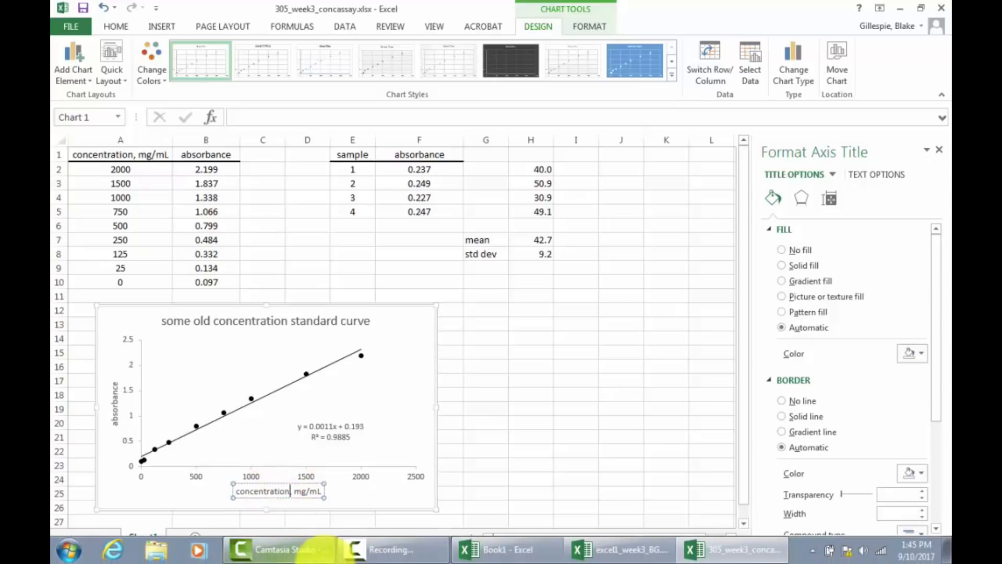